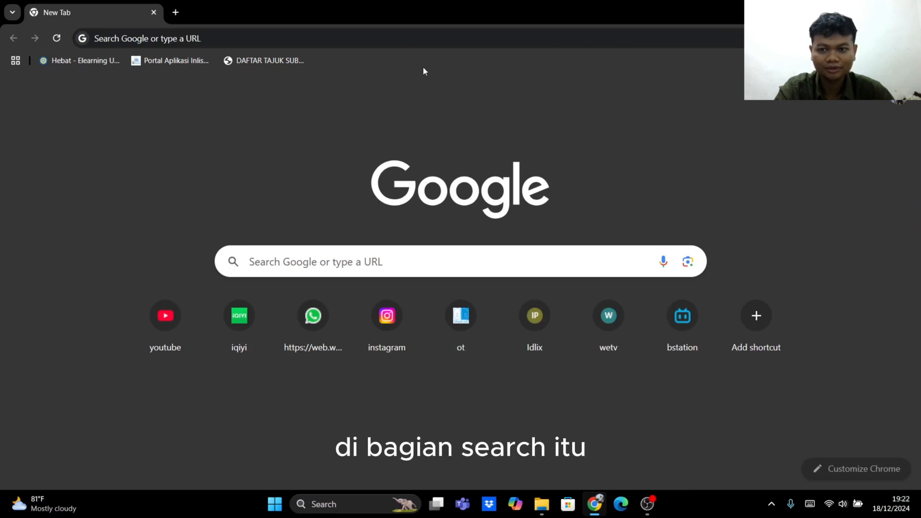
Step: Load the INLISLite Versi 3 website from the inlislite.perpusnas.go.id address suggestion
{"action": "left_click", "coordinate": [403, 39]}
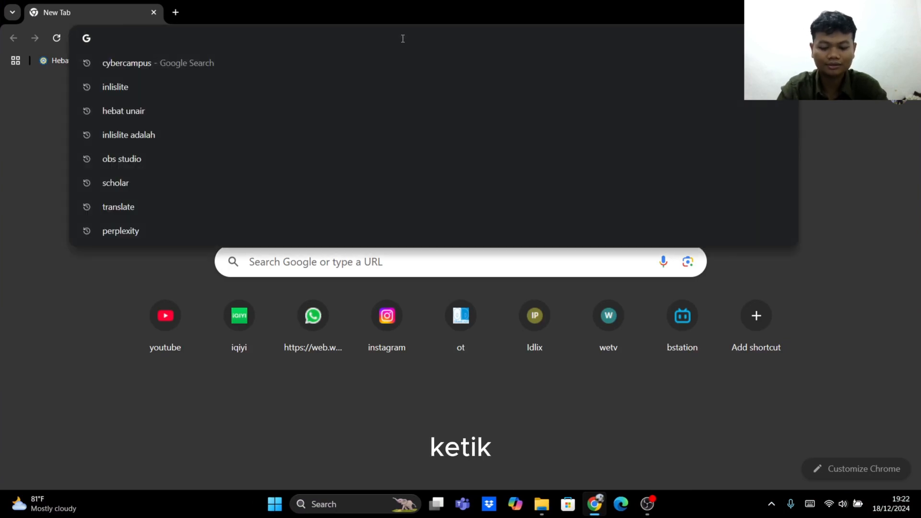
{"action": "type", "text": "inlislite.perpusnas.go.id"}
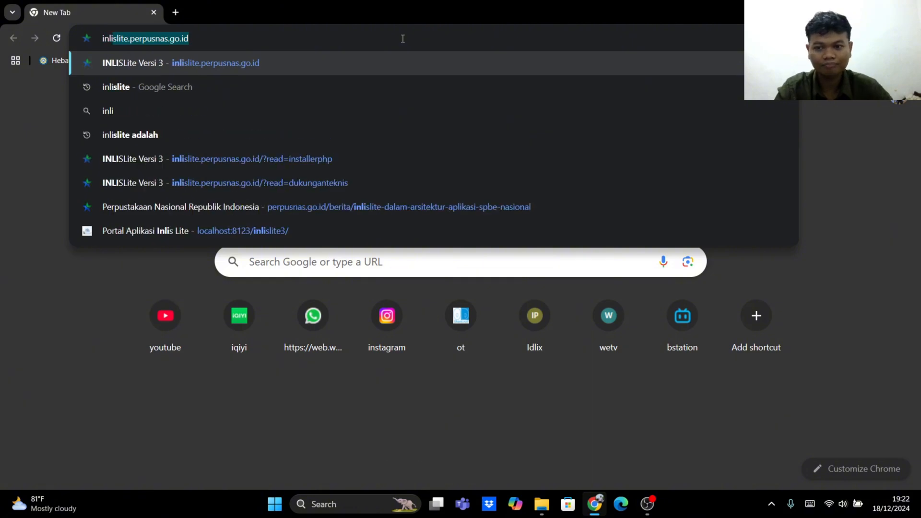
{"action": "left_click", "coordinate": [300, 72]}
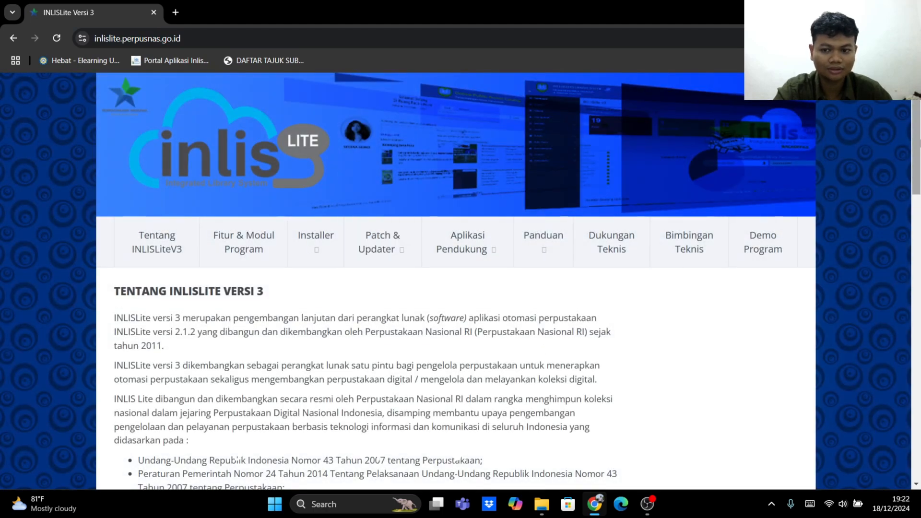
{"action": "scroll", "coordinate": [306, 342], "scroll_direction": "down", "scroll_amount": 2}
{"action": "scroll", "coordinate": [305, 342], "scroll_direction": "up", "scroll_amount": 1}
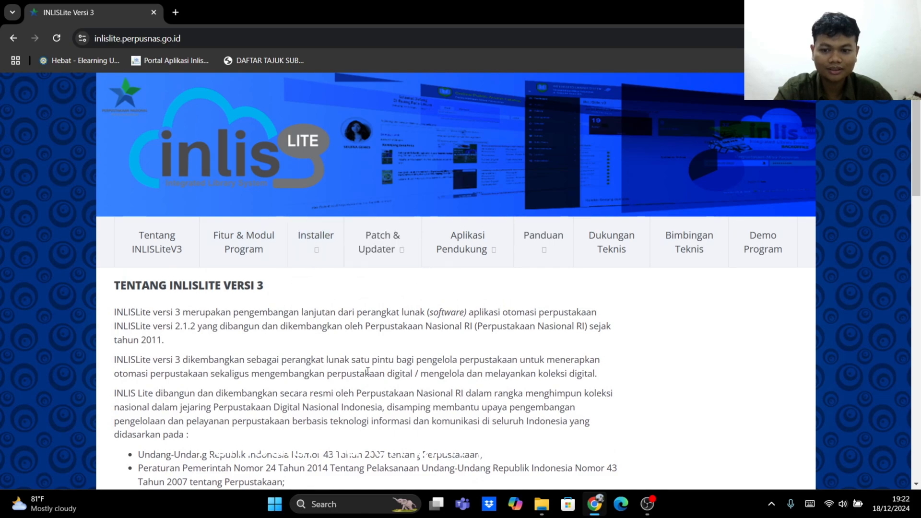
{"action": "mouse_move", "coordinate": [315, 251]}
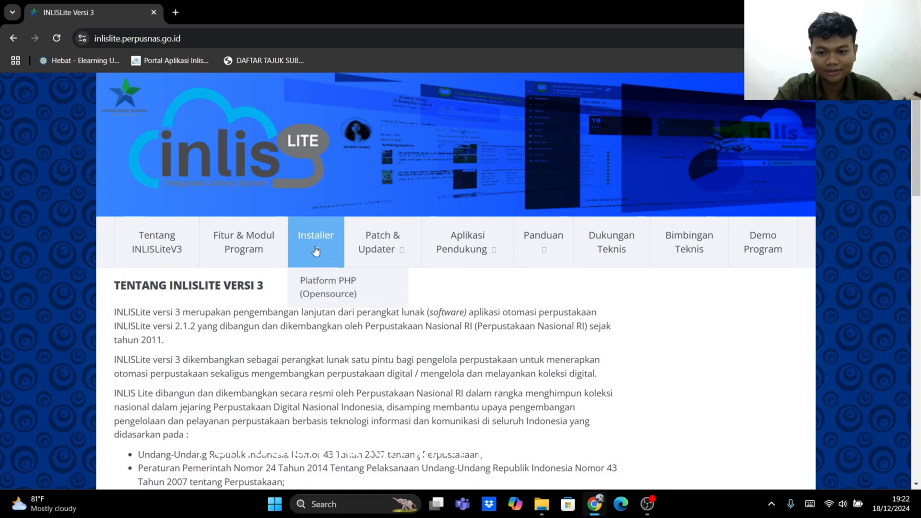
Step: Open the Platform PHP (Opensource) installer page and scroll through the INLISLite 3.2 packages
{"action": "left_click", "coordinate": [338, 288]}
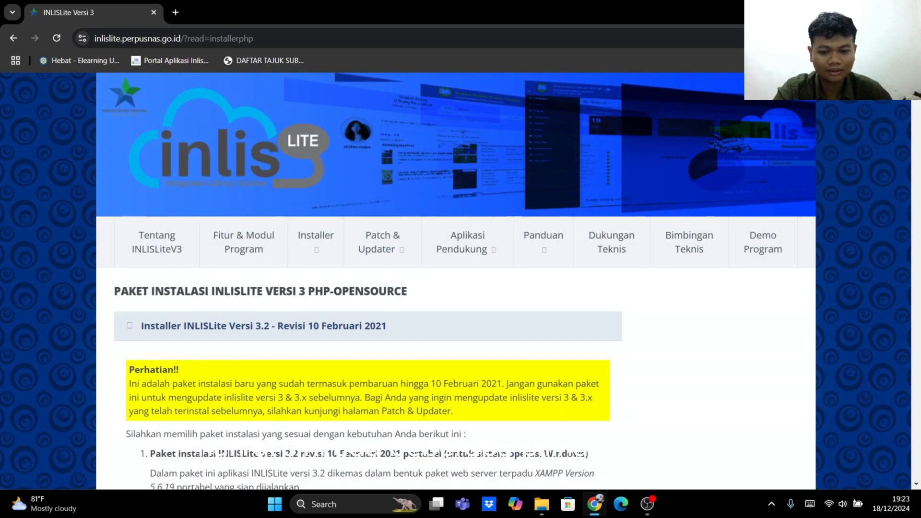
{"action": "scroll", "coordinate": [917, 100], "scroll_direction": "down", "scroll_amount": 5}
{"action": "scroll", "coordinate": [917, 100], "scroll_direction": "down", "scroll_amount": 2}
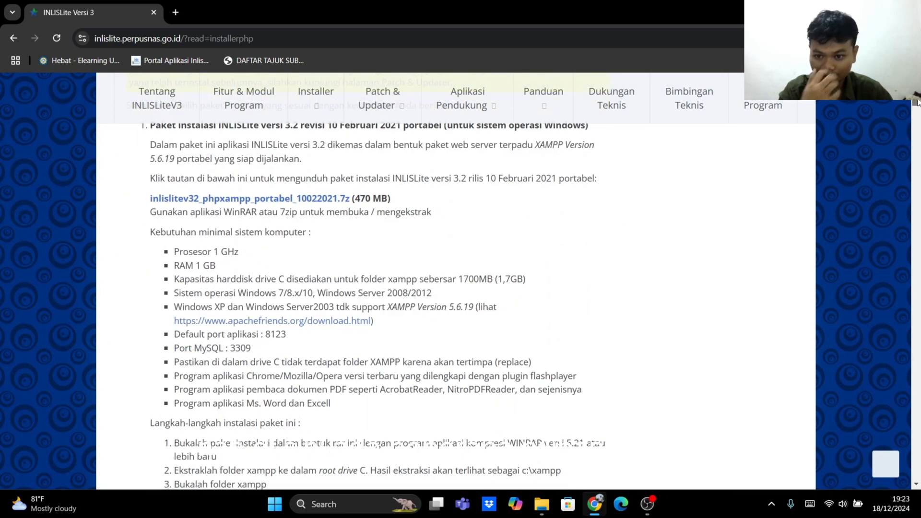
{"action": "left_click_drag", "start_coordinate": [917, 102], "coordinate": [917, 150]}
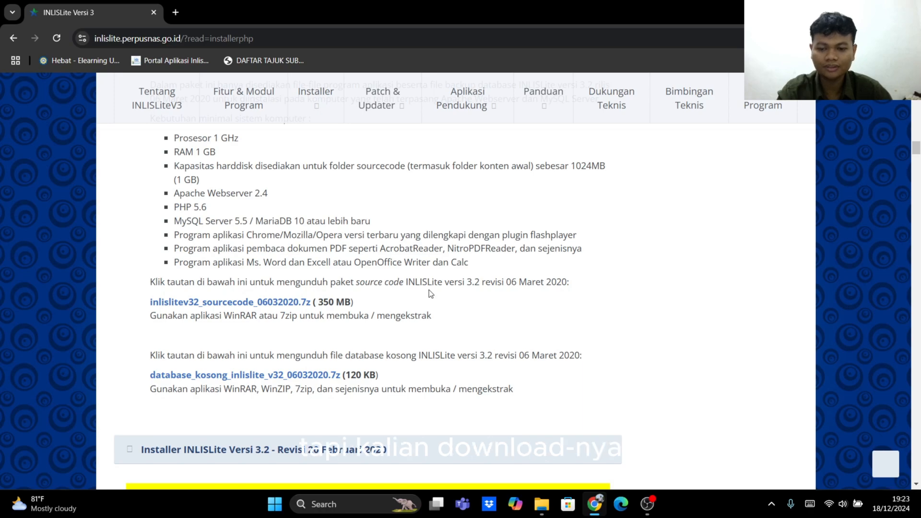
{"action": "scroll", "coordinate": [430, 290], "scroll_direction": "up", "scroll_amount": 15}
{"action": "scroll", "coordinate": [411, 333], "scroll_direction": "down", "scroll_amount": 1}
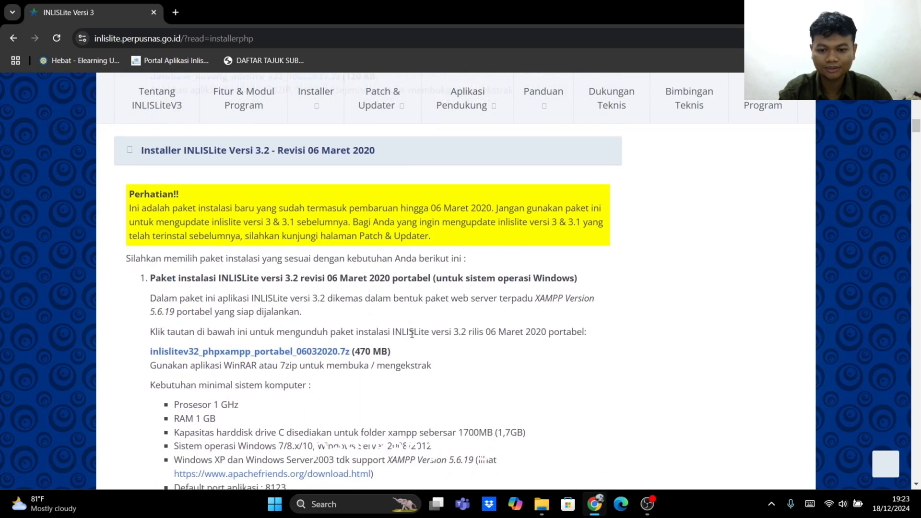
Step: Review the portable XAMPP package's requirements, then start and cancel its 06 Maret 2020 download
{"action": "left_click_drag", "start_coordinate": [393, 272], "coordinate": [565, 277]}
{"action": "left_click", "coordinate": [568, 280]}
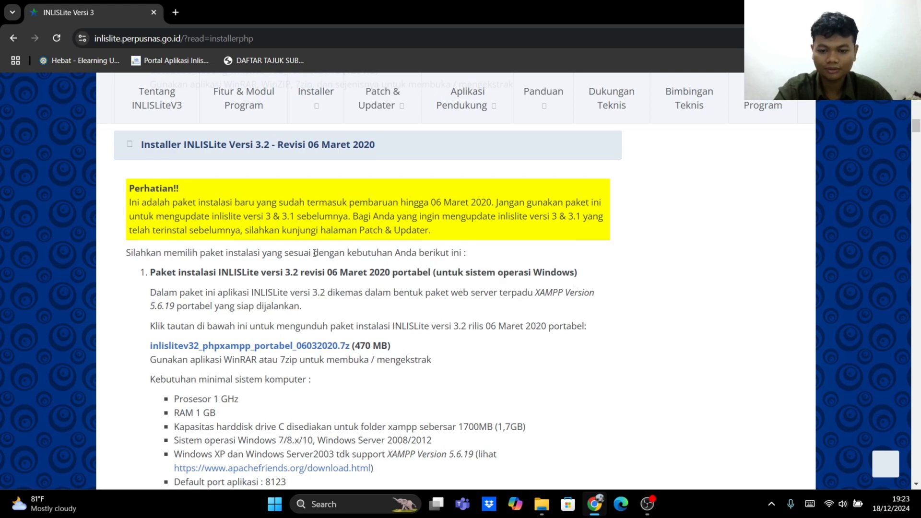
{"action": "scroll", "coordinate": [287, 353], "scroll_direction": "down", "scroll_amount": 2}
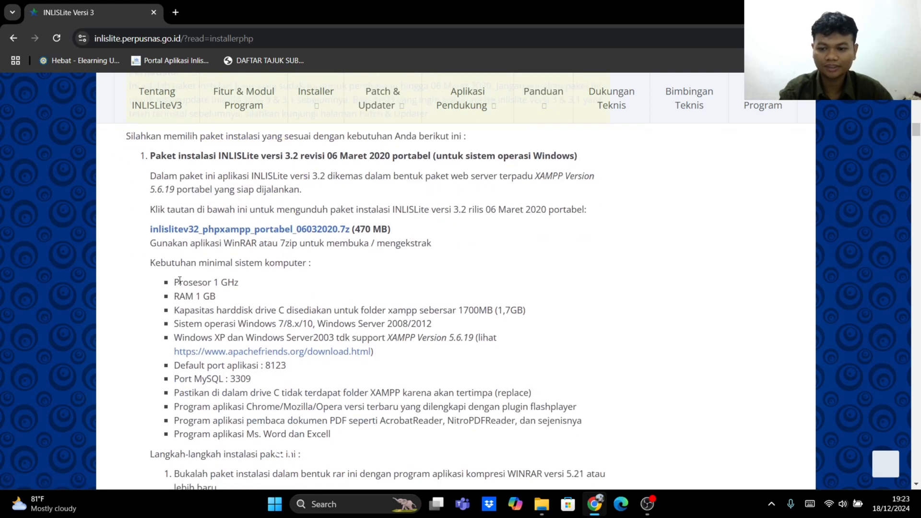
{"action": "left_click_drag", "start_coordinate": [174, 280], "coordinate": [336, 431]}
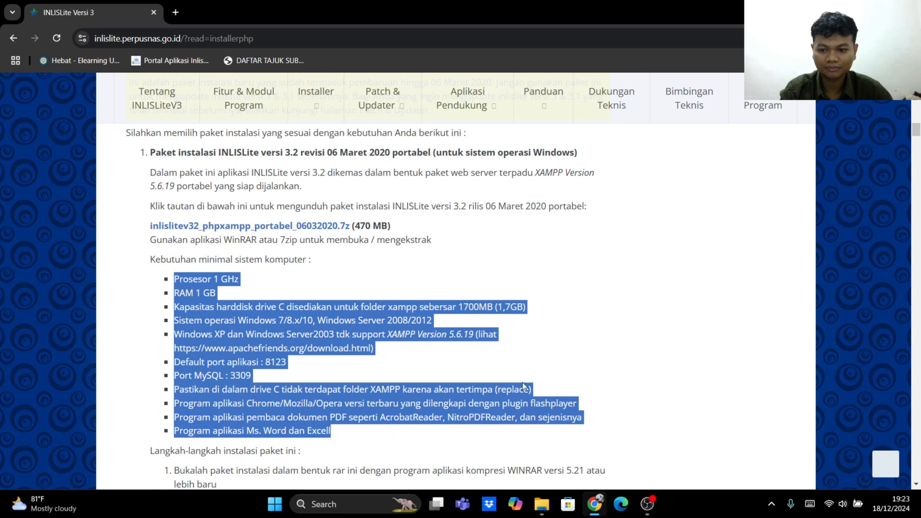
{"action": "left_click", "coordinate": [450, 298]}
{"action": "scroll", "coordinate": [565, 231], "scroll_direction": "up", "scroll_amount": 1}
{"action": "scroll", "coordinate": [564, 231], "scroll_direction": "up", "scroll_amount": 1}
{"action": "left_click_drag", "start_coordinate": [325, 287], "coordinate": [305, 287]}
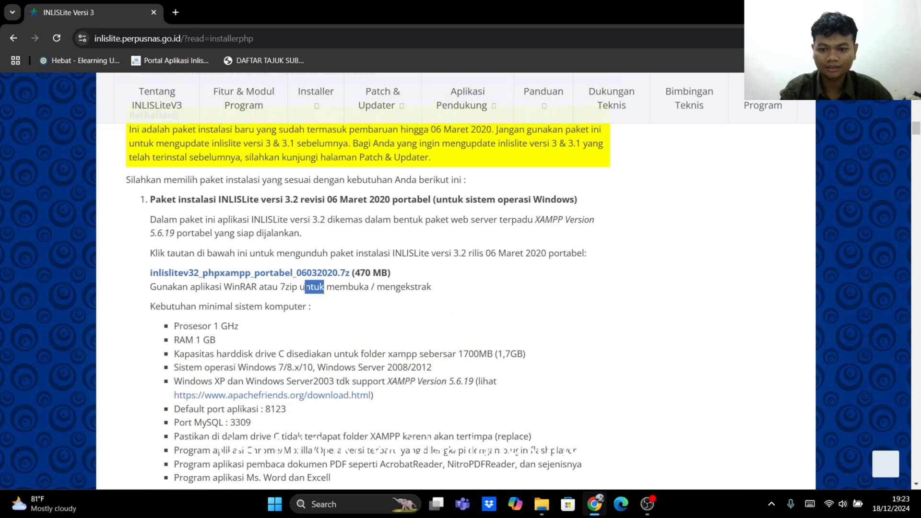
{"action": "left_click", "coordinate": [307, 274]}
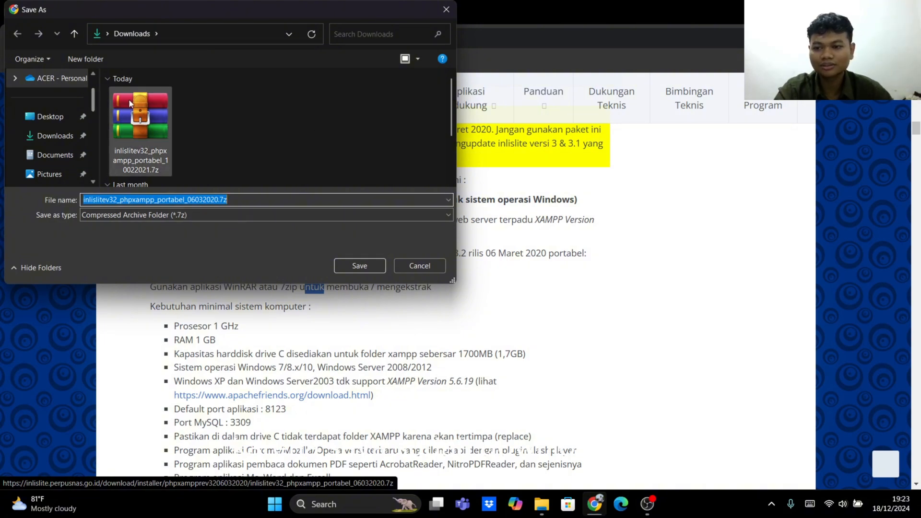
{"action": "left_click", "coordinate": [425, 265]}
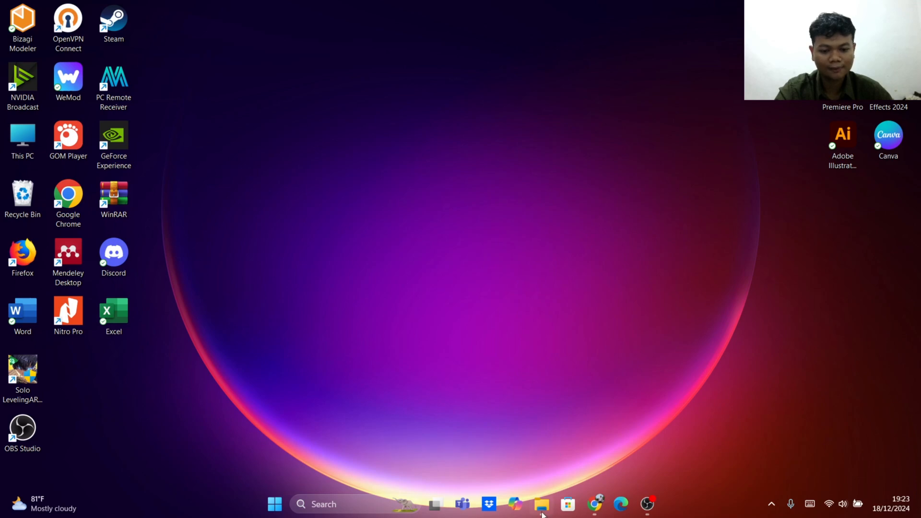
Step: Open inlislitev32_phpxampp_portabel_10022021.7z from Downloads in WinRAR, after briefly checking drive C
{"action": "left_click", "coordinate": [542, 504]}
{"action": "left_click", "coordinate": [74, 149]}
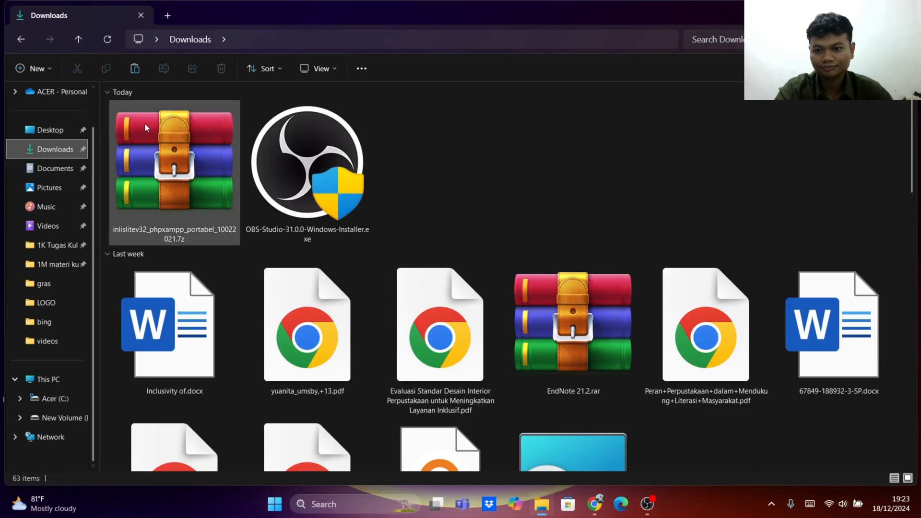
{"action": "double_click", "coordinate": [180, 178]}
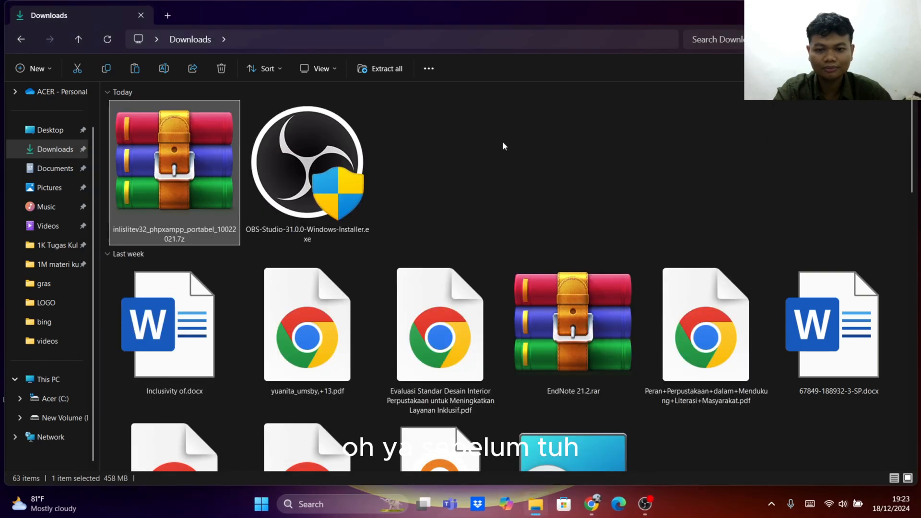
{"action": "left_click", "coordinate": [756, 104]}
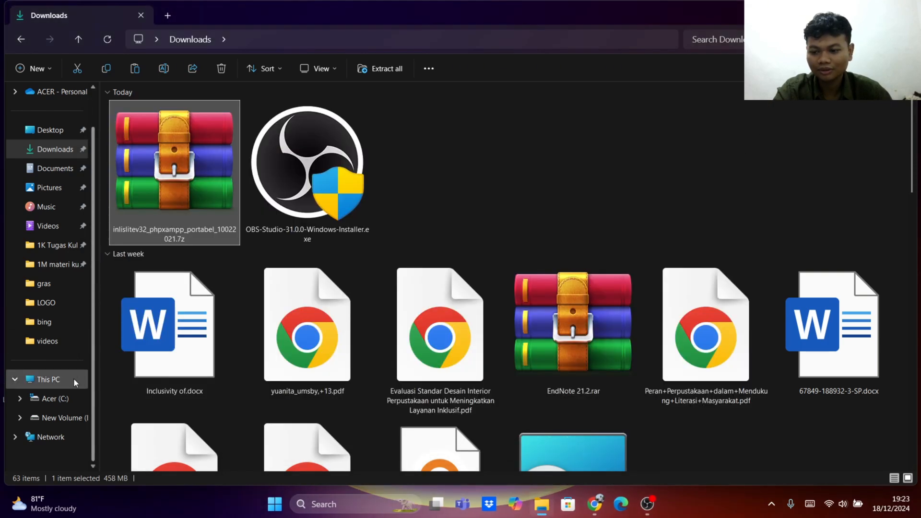
{"action": "left_click", "coordinate": [71, 398]}
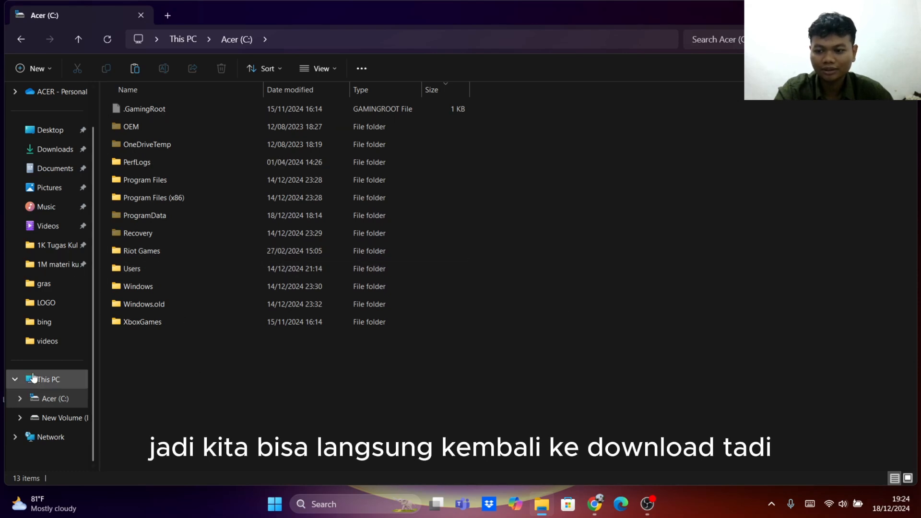
{"action": "left_click", "coordinate": [70, 149]}
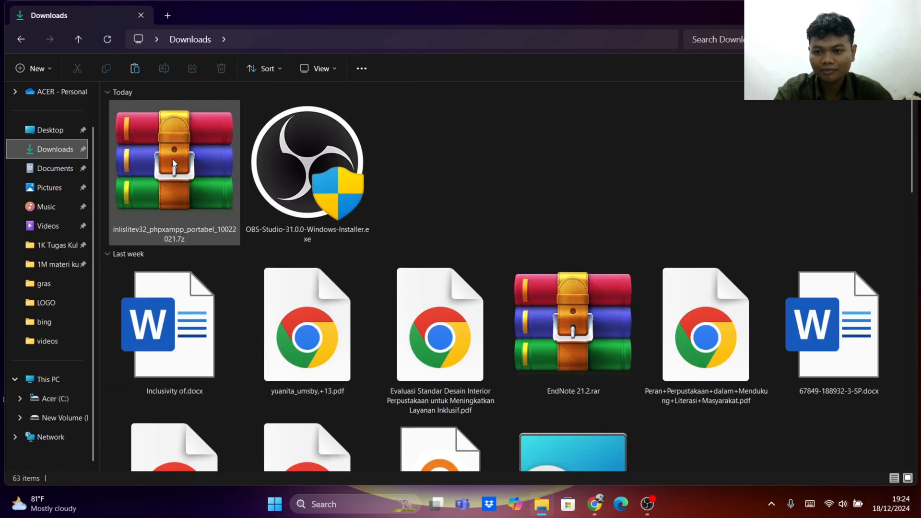
{"action": "double_click", "coordinate": [201, 150]}
Step: Extract the archive's xampp folder to Acer (C:) using Extract to a specified folder
{"action": "left_click", "coordinate": [169, 211]}
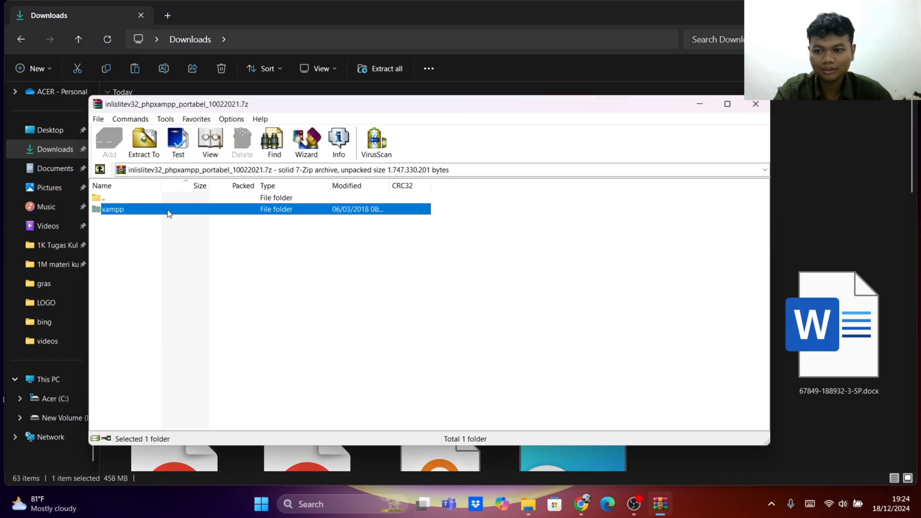
{"action": "right_click", "coordinate": [168, 210]}
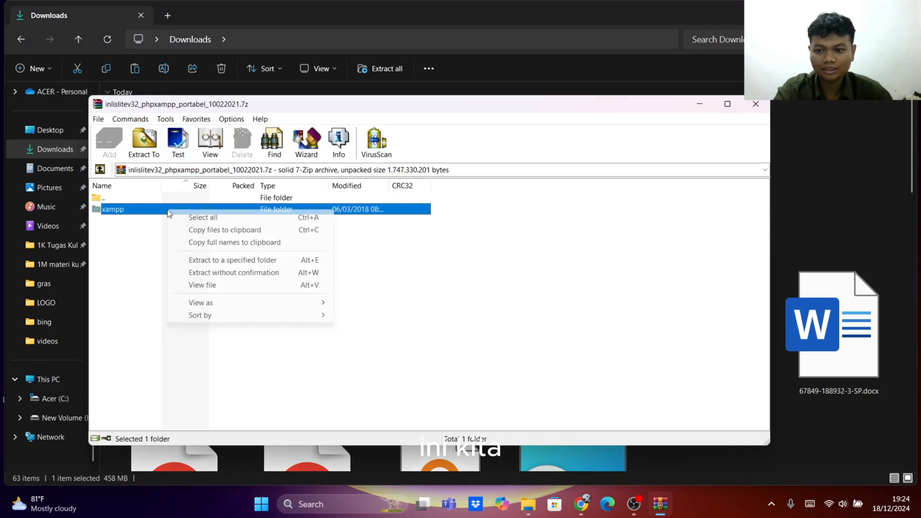
{"action": "left_click", "coordinate": [233, 260]}
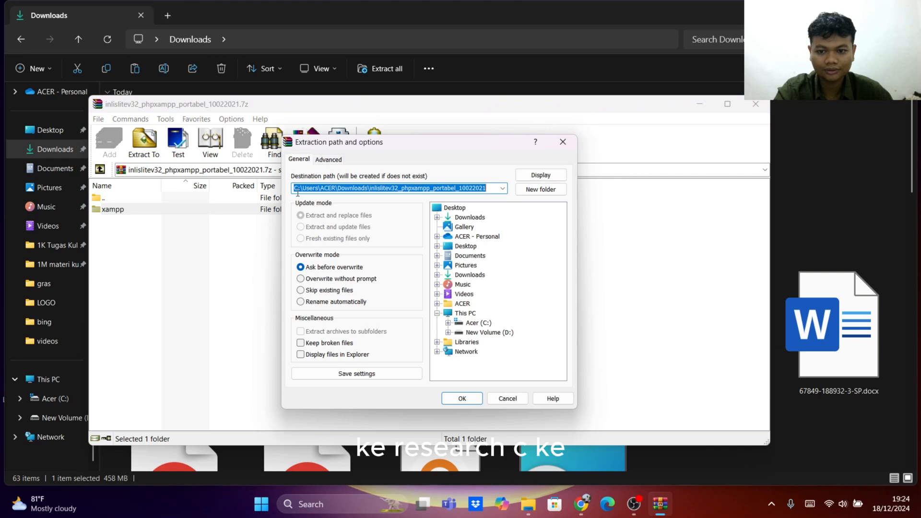
{"action": "left_click", "coordinate": [503, 189]}
{"action": "left_click", "coordinate": [503, 191]}
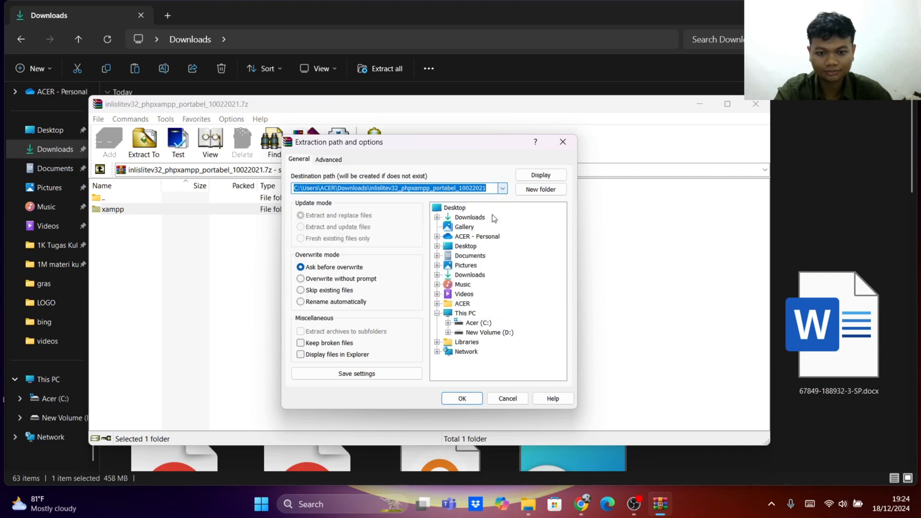
{"action": "left_click", "coordinate": [466, 323]}
{"action": "left_click", "coordinate": [461, 398]}
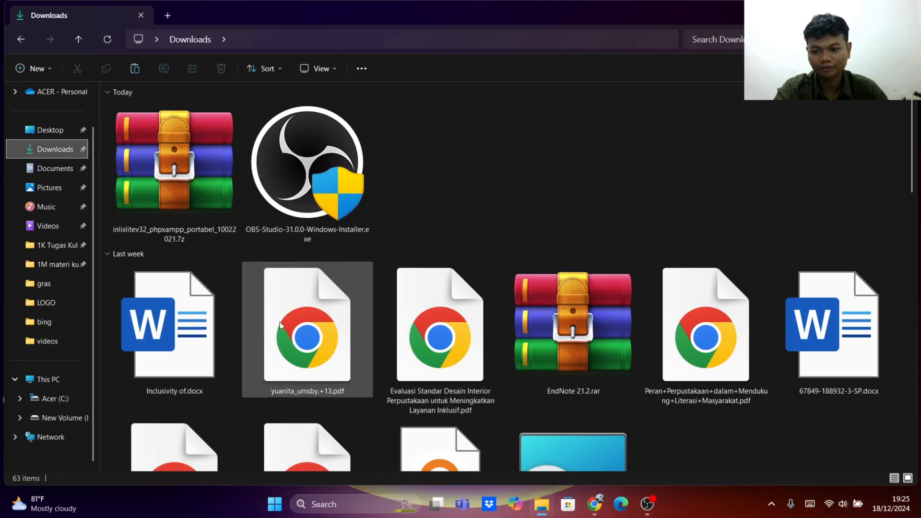
Step: Open C:\xampp from This PC and launch xampp-control.exe
{"action": "left_click", "coordinate": [61, 380]}
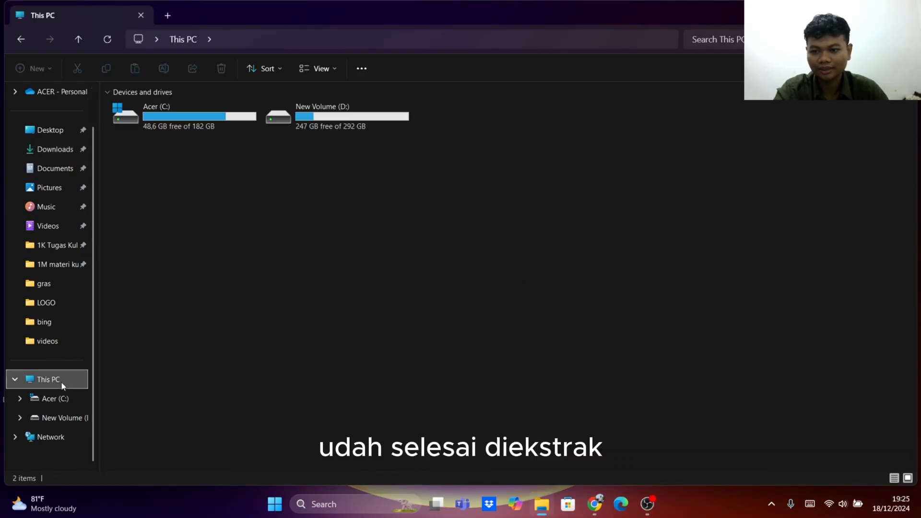
{"action": "left_click", "coordinate": [43, 399]}
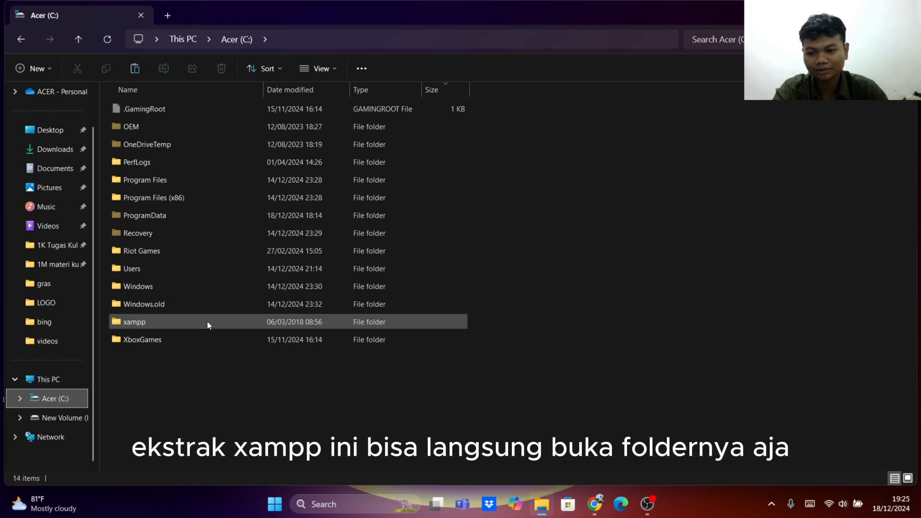
{"action": "double_click", "coordinate": [232, 320]}
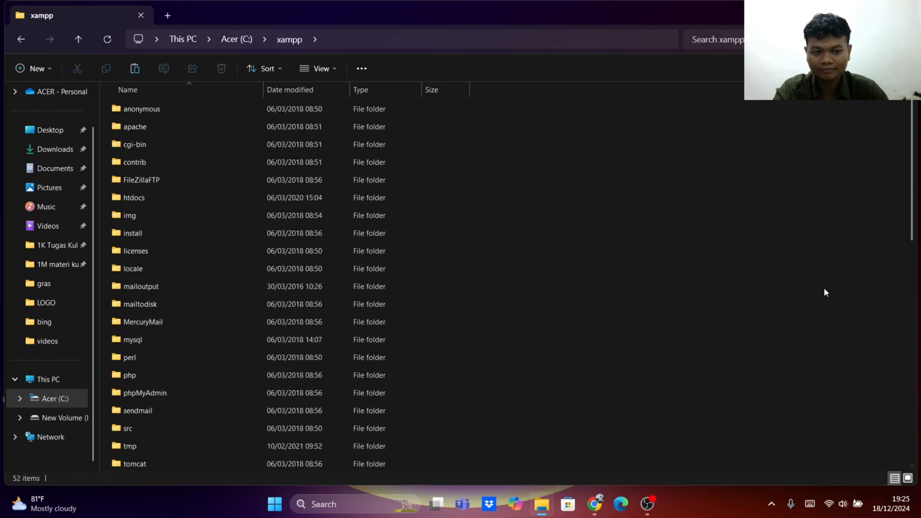
{"action": "left_click_drag", "start_coordinate": [913, 142], "coordinate": [919, 360]}
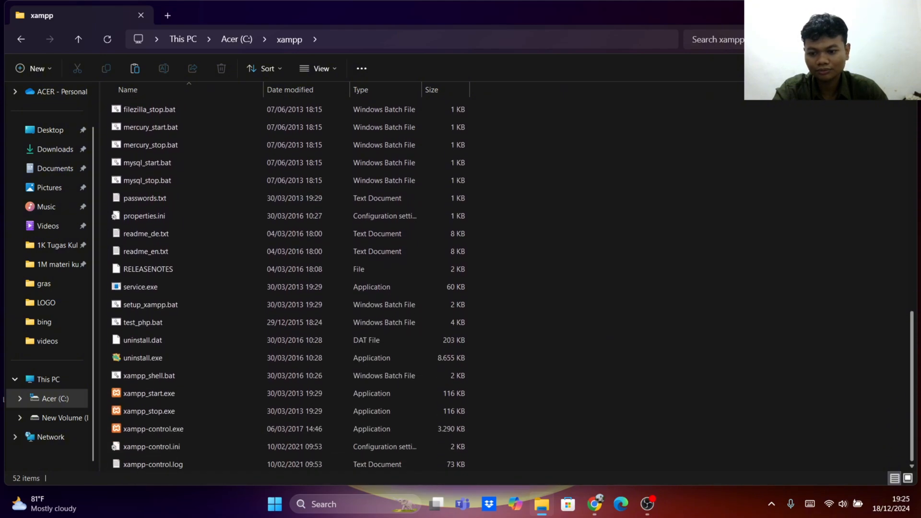
{"action": "right_click", "coordinate": [189, 425]}
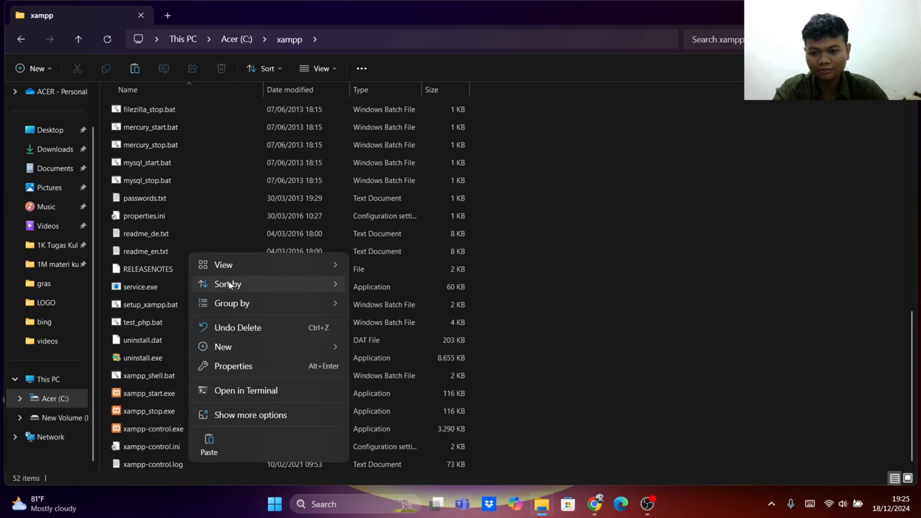
{"action": "left_click", "coordinate": [200, 430]}
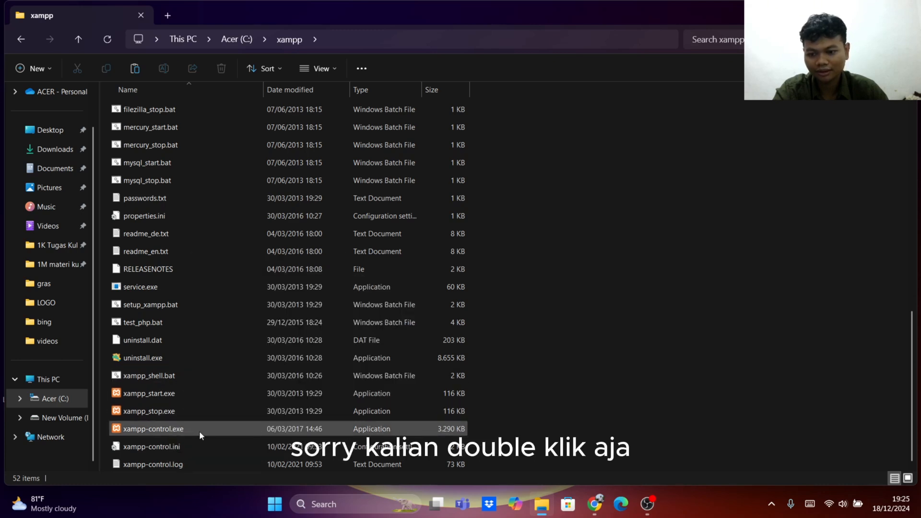
{"action": "double_click", "coordinate": [200, 429]}
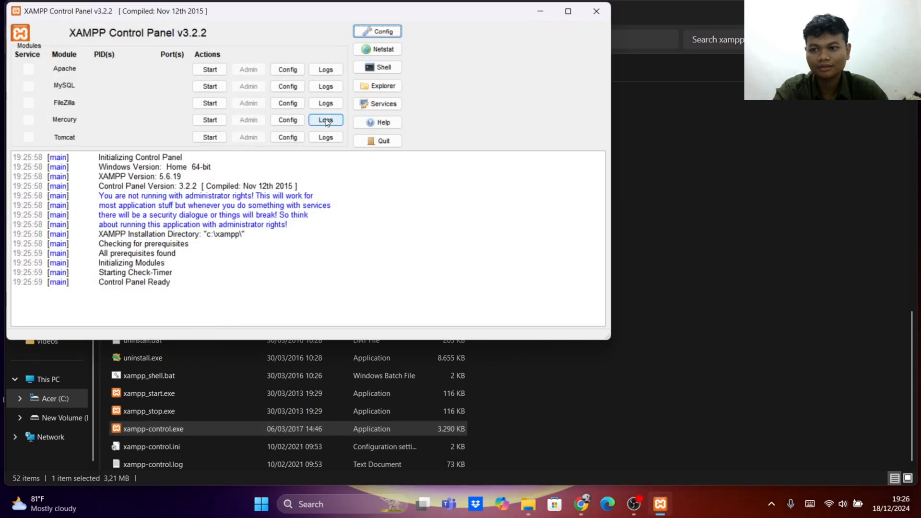
Step: Start Apache and MySQL in XAMPP Control Panel, then minimize it and show the desktop
{"action": "mouse_move", "coordinate": [229, 13]}
{"action": "left_mouse_down"}
{"action": "mouse_move", "coordinate": [377, 38]}
{"action": "mouse_move", "coordinate": [237, 27]}
{"action": "left_mouse_up"}
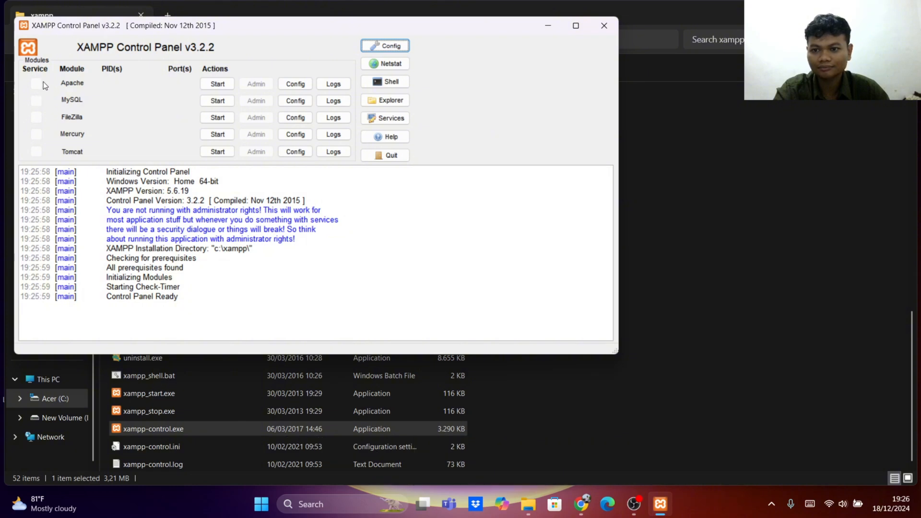
{"action": "left_click", "coordinate": [225, 83]}
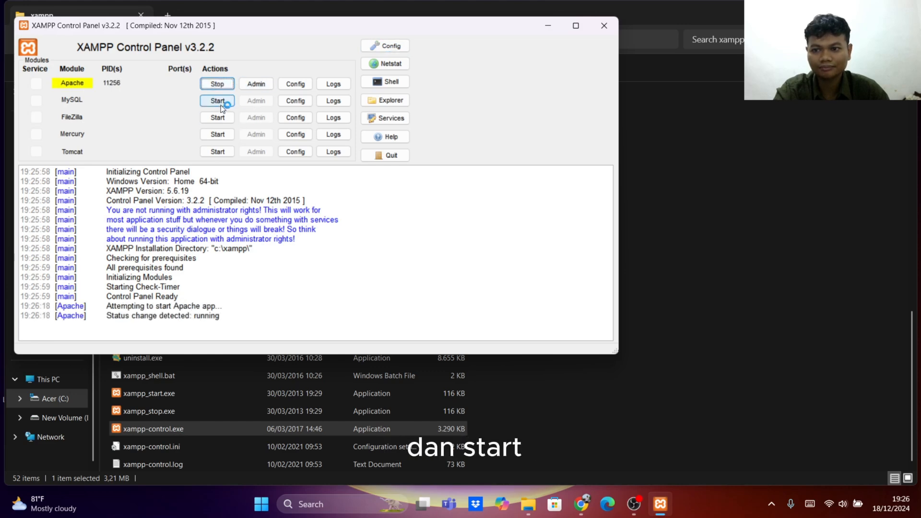
{"action": "left_click", "coordinate": [221, 102]}
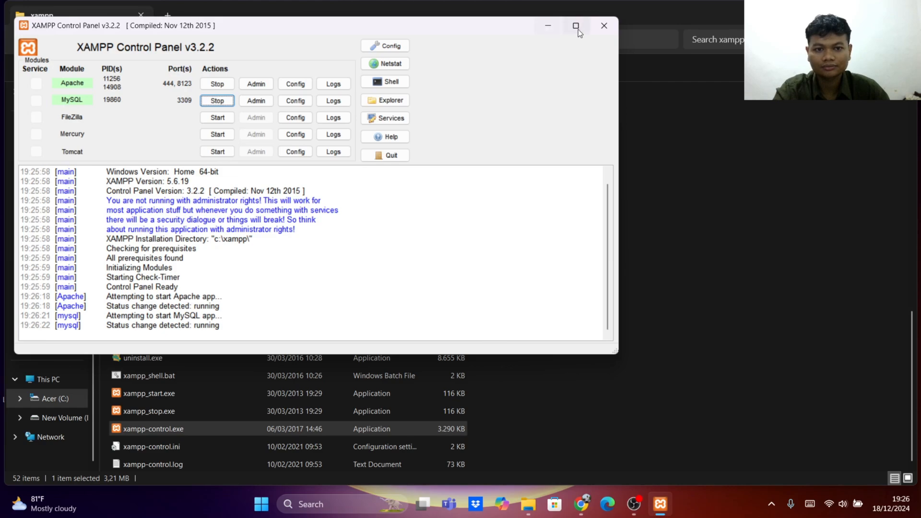
{"action": "left_click", "coordinate": [547, 28]}
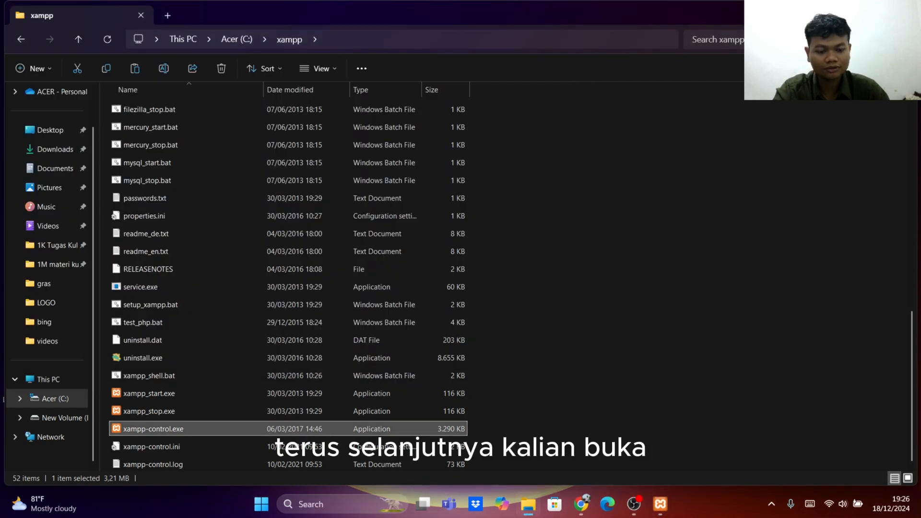
{"action": "key", "text": "super+d"}
Step: Restore Chrome and add a new tab beside the INLISLite Versi 3 tab
{"action": "left_click", "coordinate": [583, 472]}
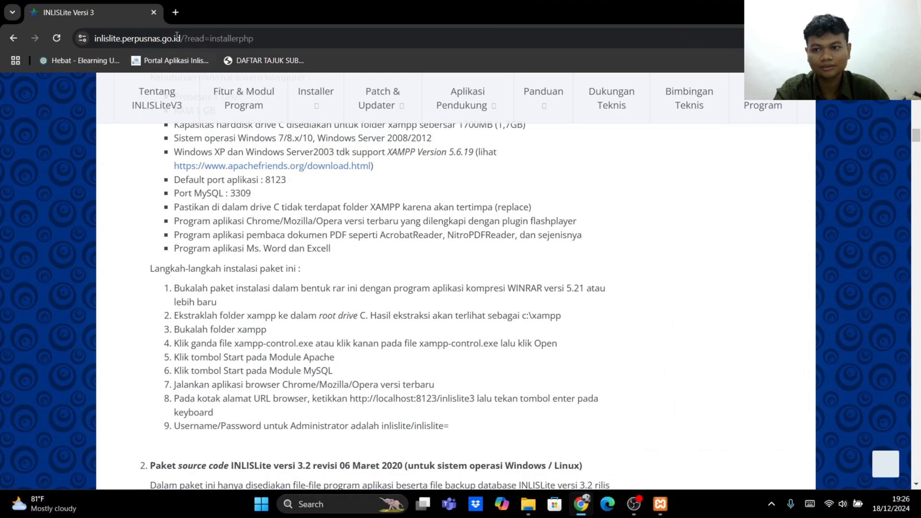
{"action": "left_click", "coordinate": [179, 12]}
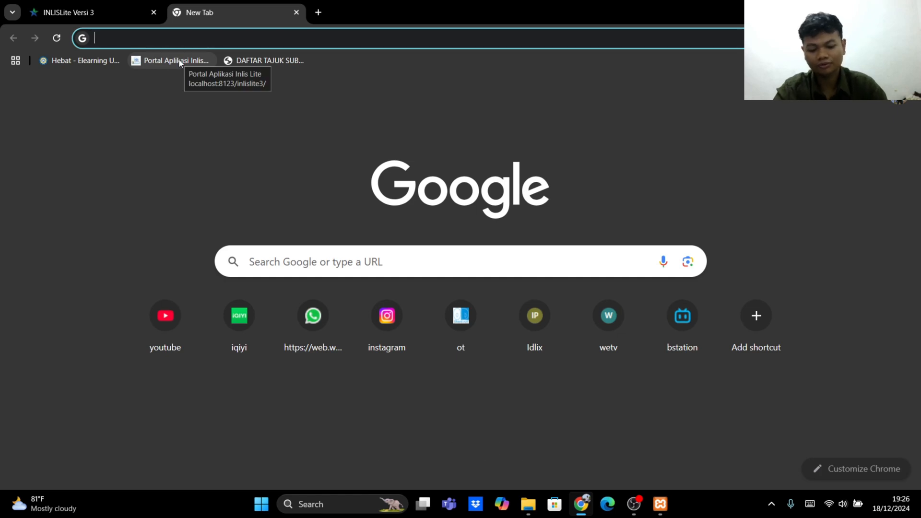
Step: Load the Portal Aplikasi Inlis Lite at localhost:8123/inlislite3 from the address bar
{"action": "type", "text": "lo"}
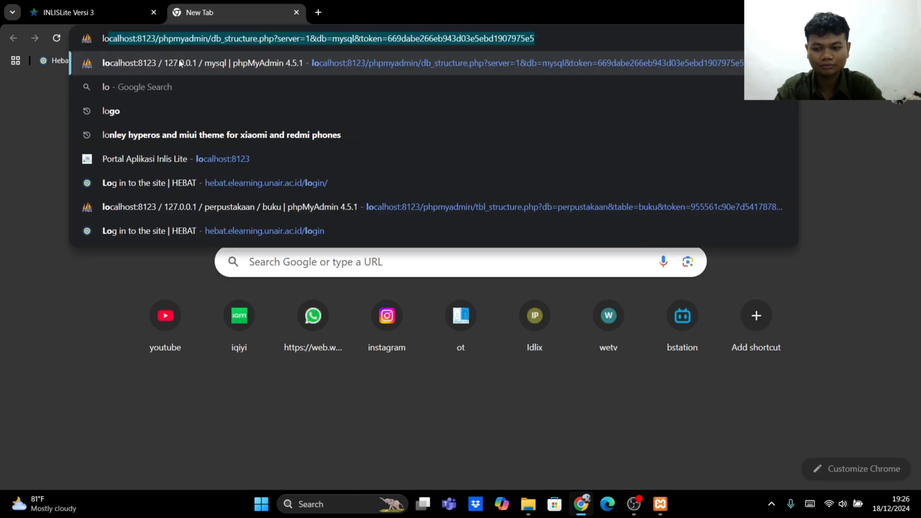
{"action": "type", "text": "calhost"}
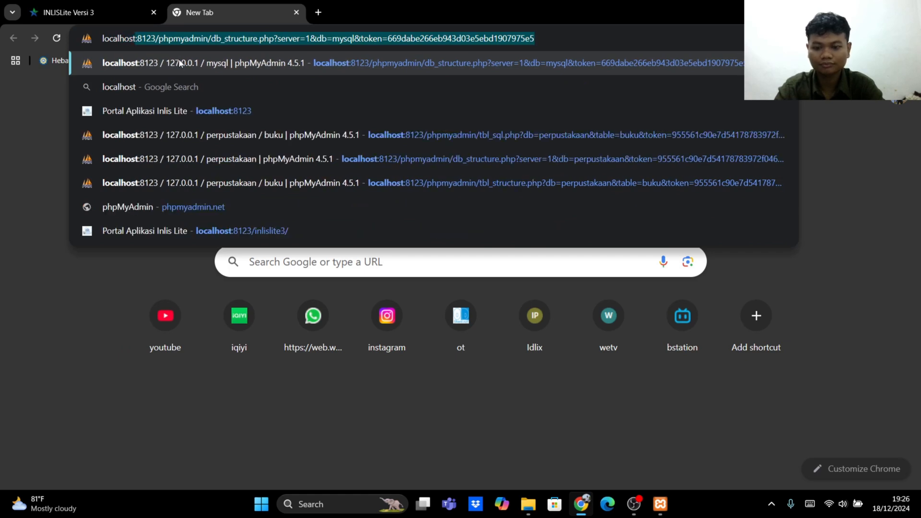
{"action": "type", "text": ":"}
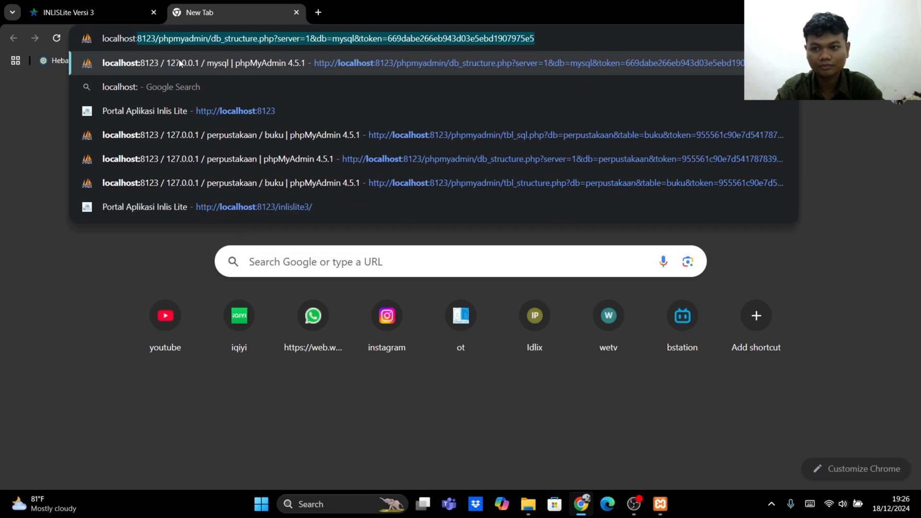
{"action": "type", "text": "8123"}
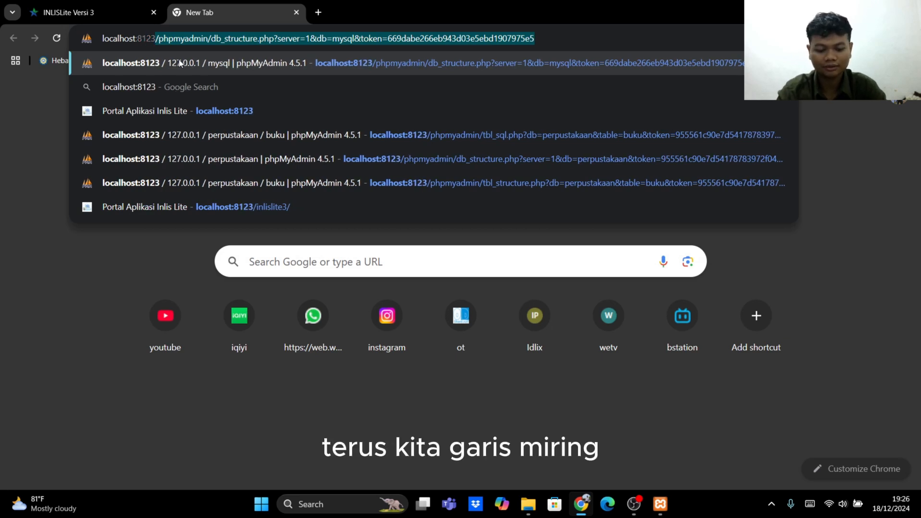
{"action": "type", "text": "/"}
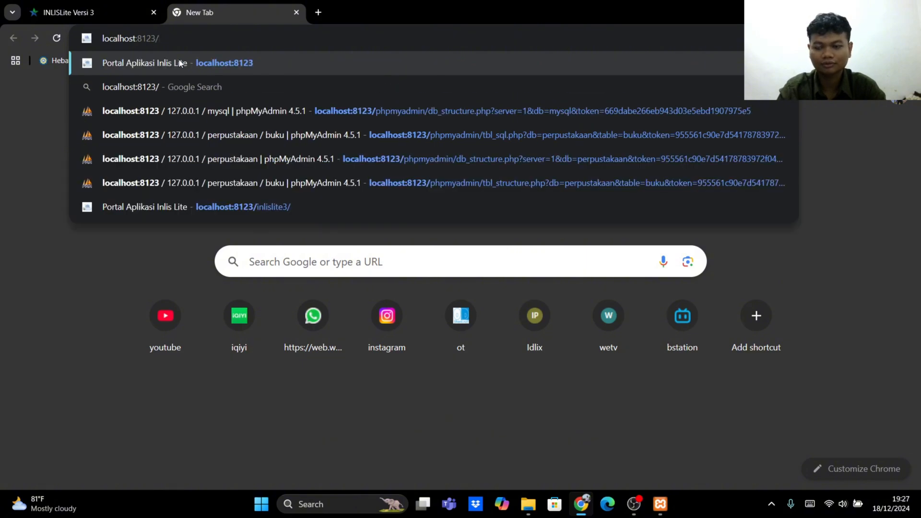
{"action": "left_click", "coordinate": [180, 63]}
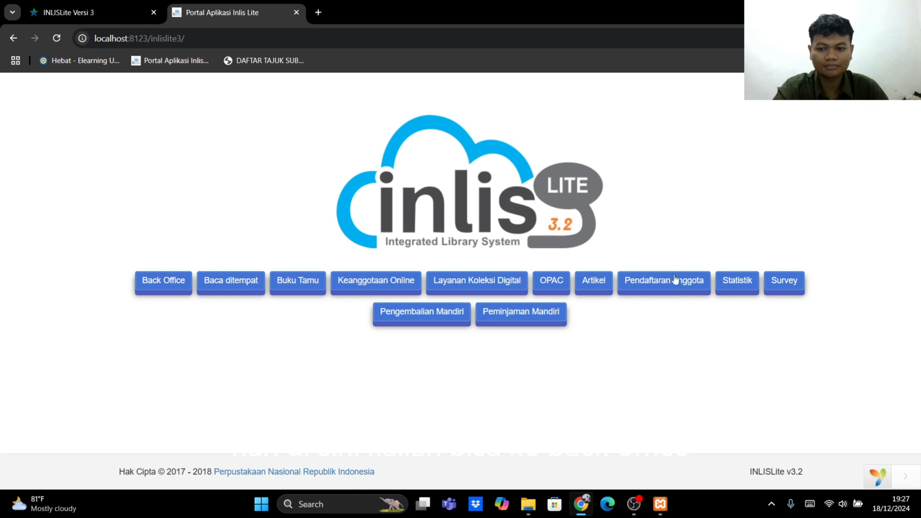
Step: Open the Back Office from the INLIS Lite portal, ending on its dashboard
{"action": "left_click", "coordinate": [169, 291]}
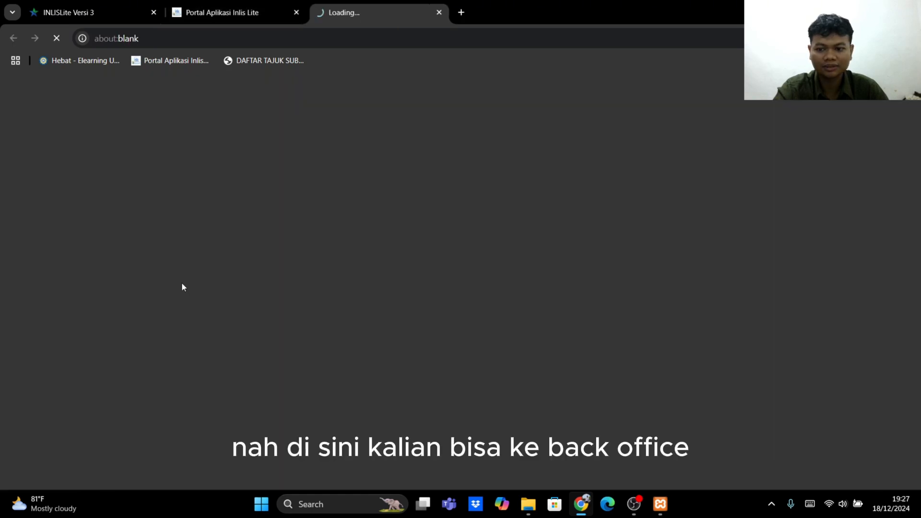
{"action": "left_click", "coordinate": [254, 13]}
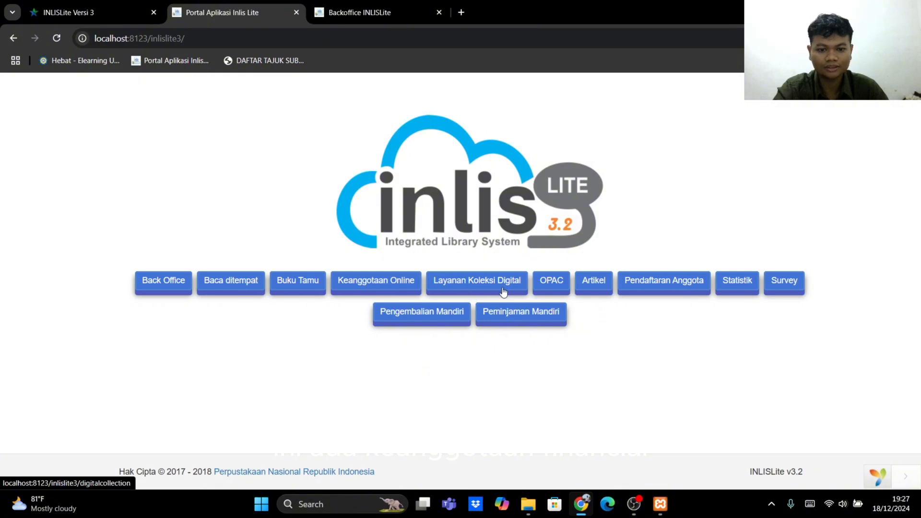
{"action": "left_click", "coordinate": [354, 11]}
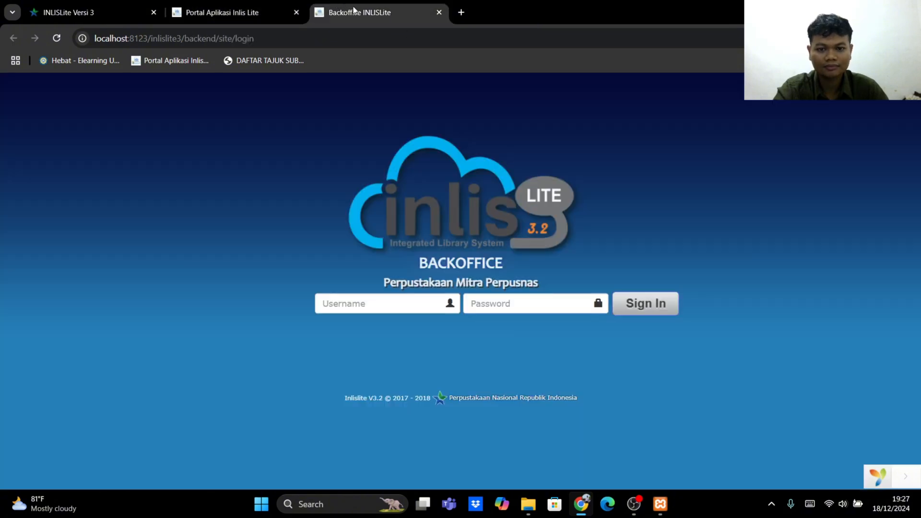
{"action": "left_click", "coordinate": [264, 7]}
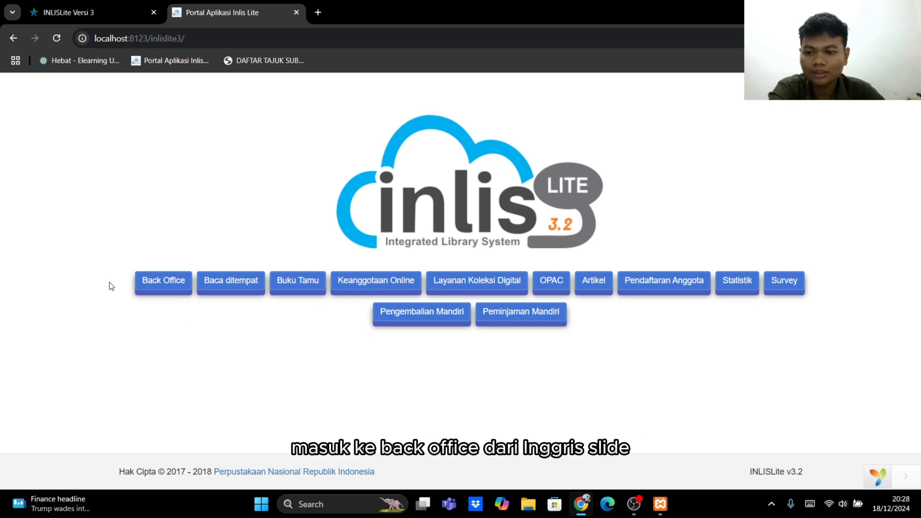
{"action": "left_click", "coordinate": [167, 288]}
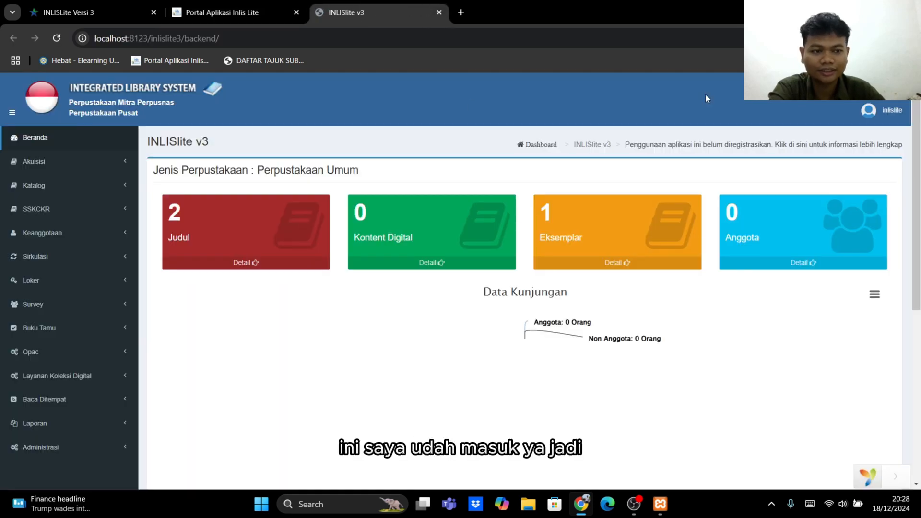
Step: Log out of the Back Office via the account menu (Keluar) and select the empty login fields
{"action": "left_click", "coordinate": [882, 110]}
{"action": "left_click", "coordinate": [887, 250]}
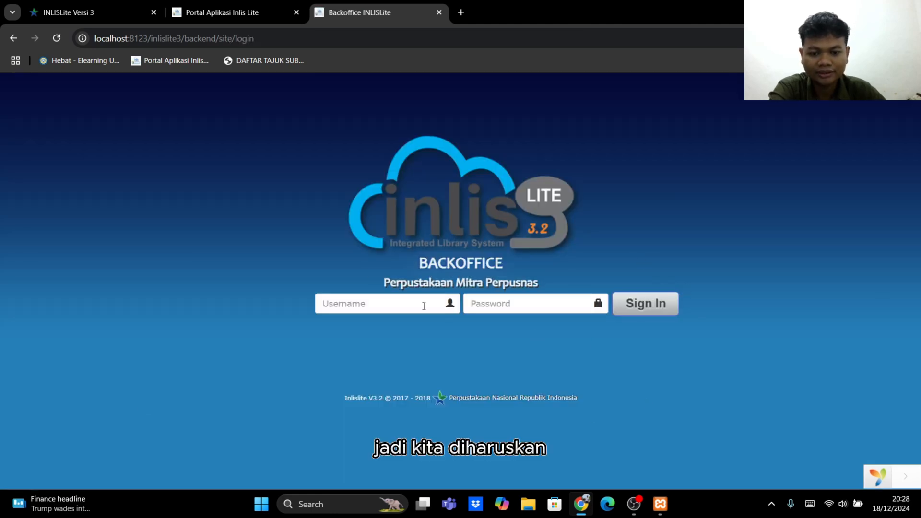
{"action": "left_click", "coordinate": [360, 307]}
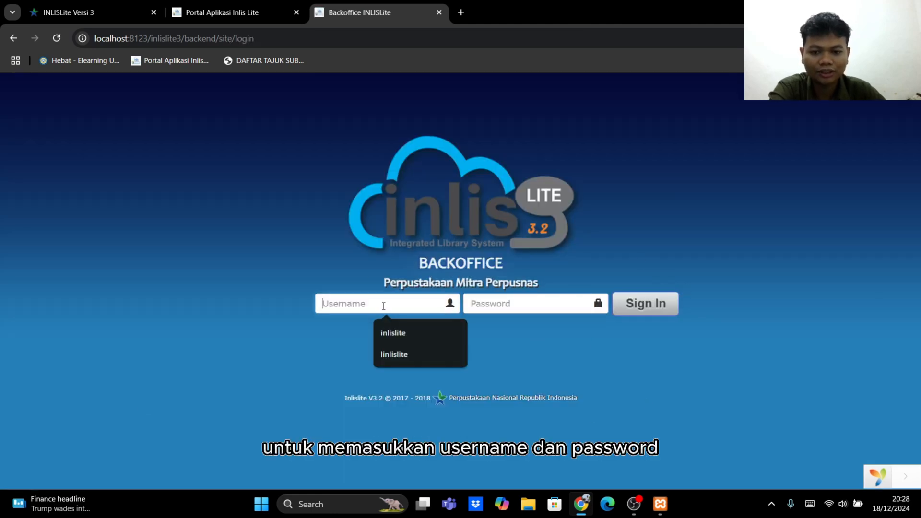
{"action": "left_click", "coordinate": [516, 311]}
{"action": "left_click", "coordinate": [384, 304]}
{"action": "left_click", "coordinate": [515, 307]}
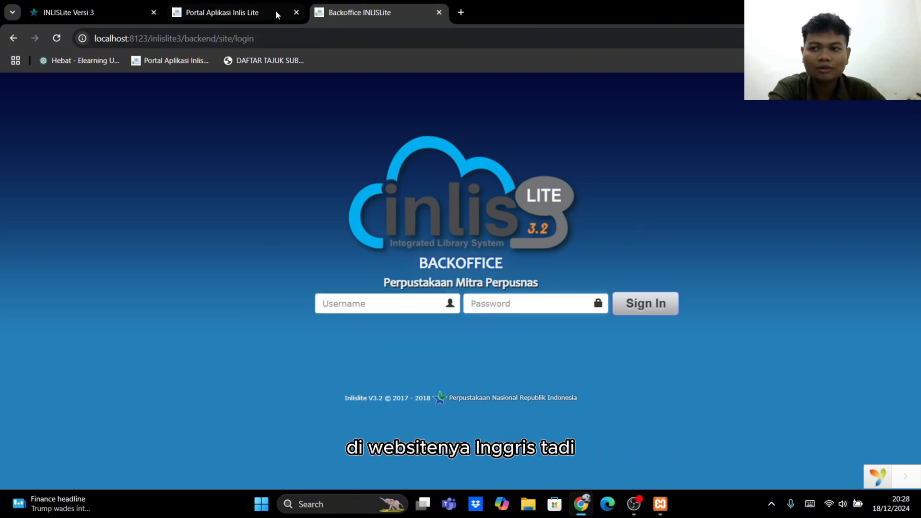
Step: Look up the default administrator credentials in step 9 of the installer instructions
{"action": "left_click", "coordinate": [113, 9]}
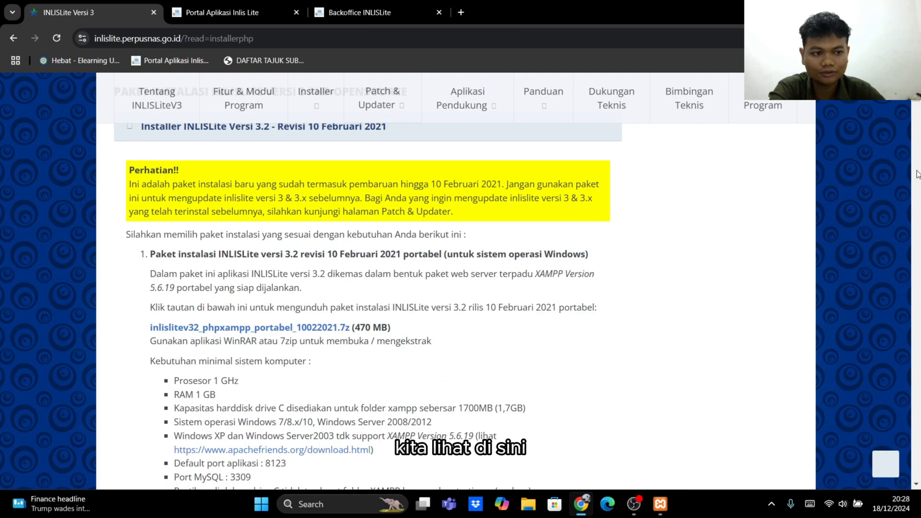
{"action": "scroll", "coordinate": [717, 352], "scroll_direction": "down", "scroll_amount": 7}
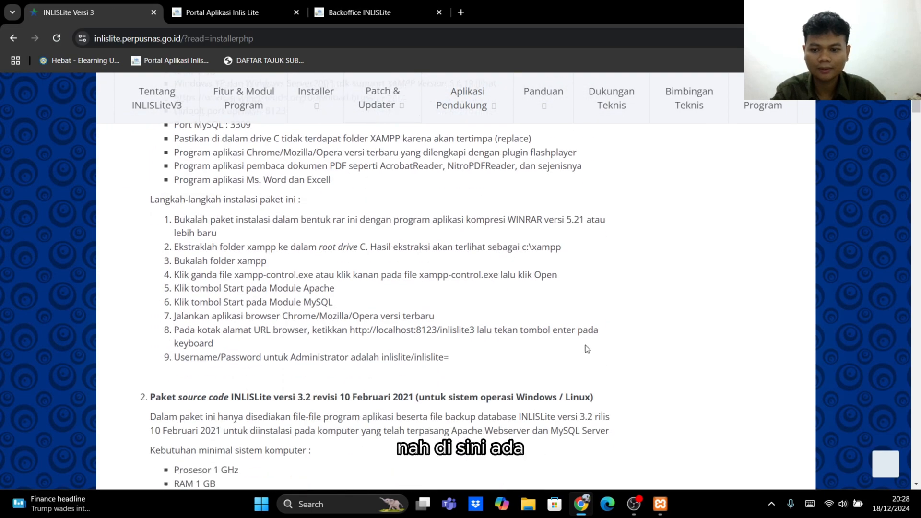
{"action": "left_click_drag", "start_coordinate": [178, 361], "coordinate": [449, 358]}
{"action": "left_click", "coordinate": [450, 360]}
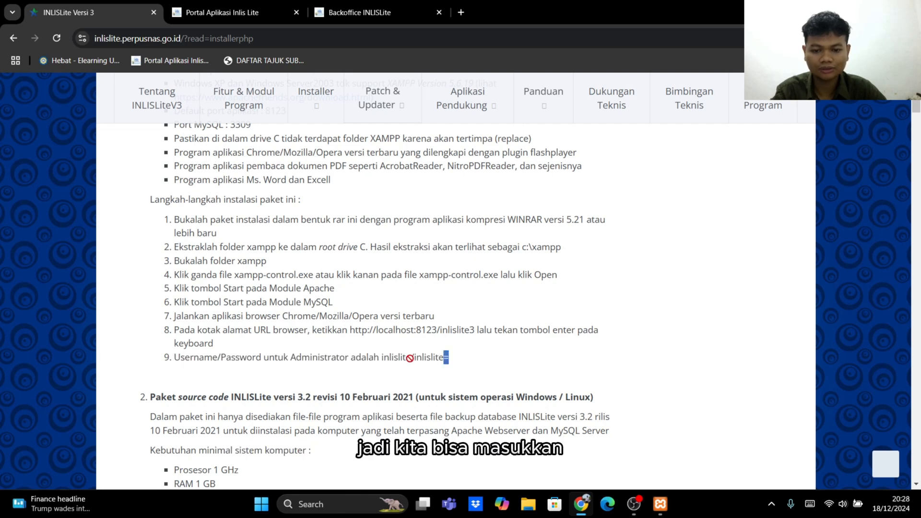
{"action": "left_click_drag", "start_coordinate": [384, 357], "coordinate": [453, 359]}
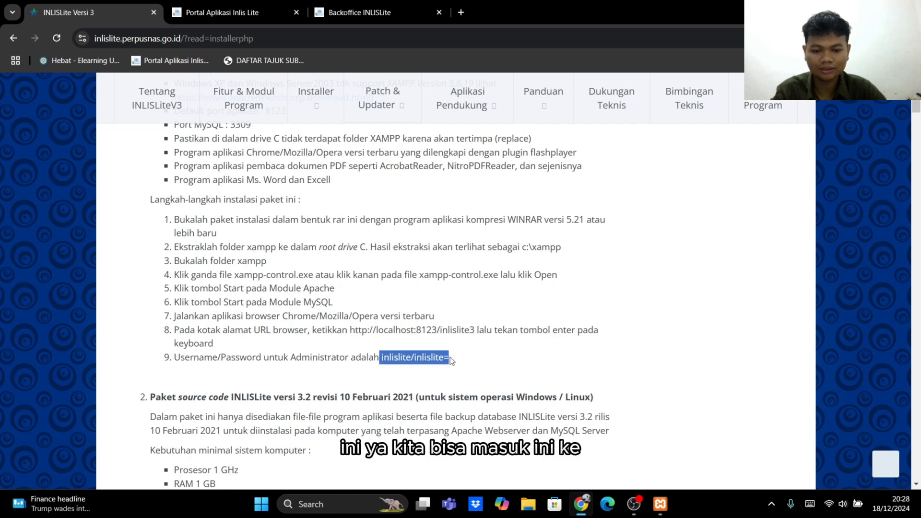
{"action": "left_click", "coordinate": [444, 341]}
Step: Sign in to the Back Office with the administrator username and password
{"action": "left_click", "coordinate": [366, 14]}
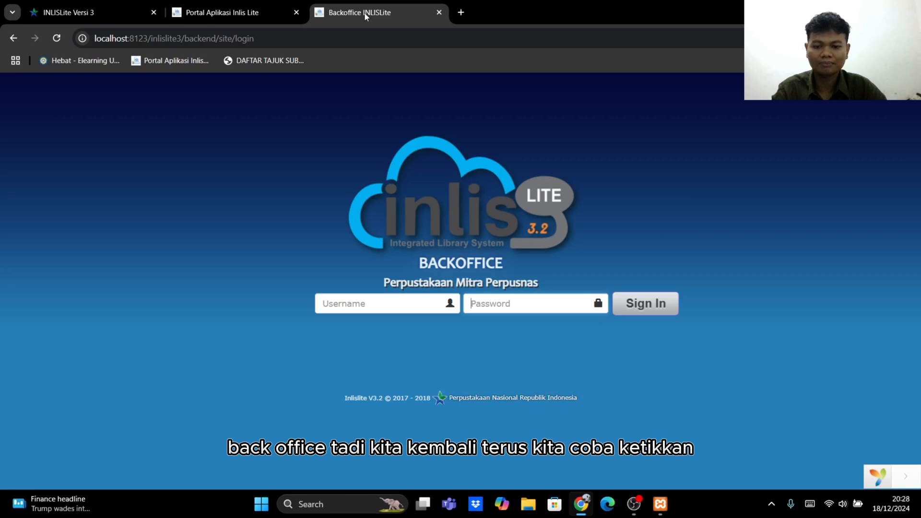
{"action": "left_click", "coordinate": [402, 306]}
{"action": "type", "text": "inlislite"}
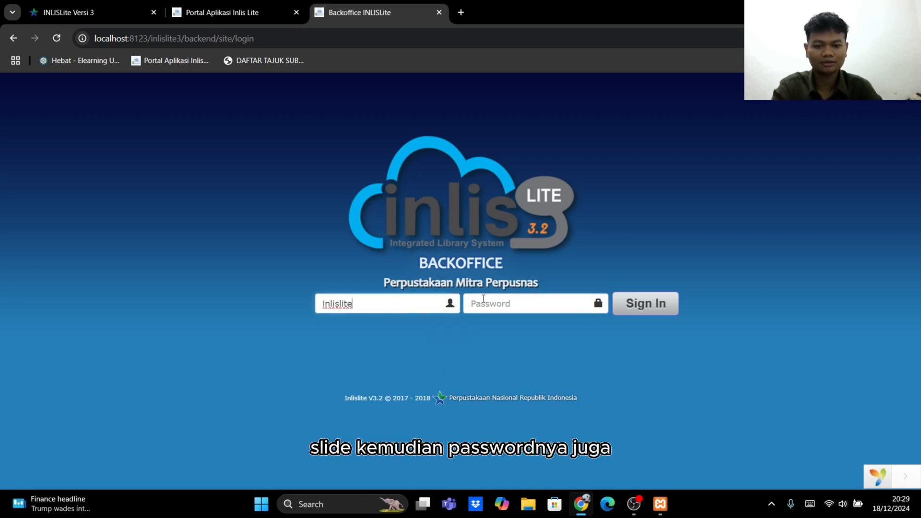
{"action": "left_click", "coordinate": [511, 303]}
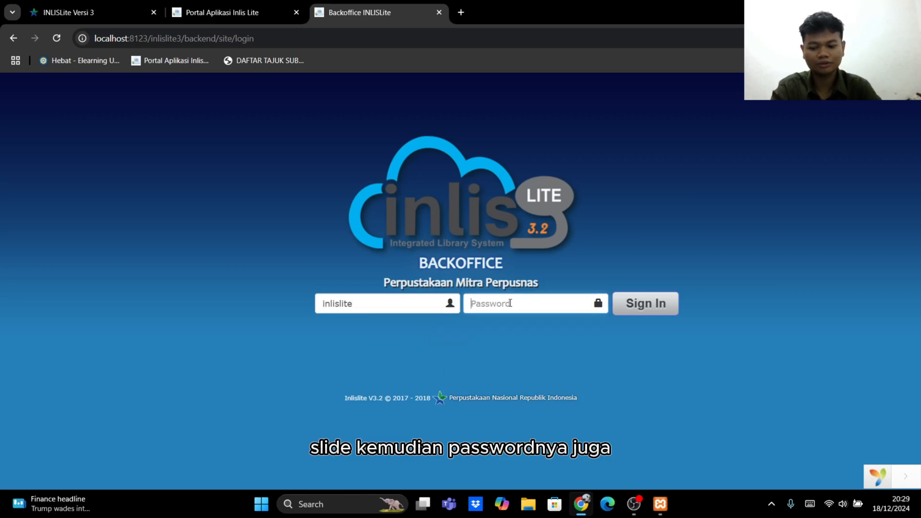
{"action": "type", "text": "inlis"}
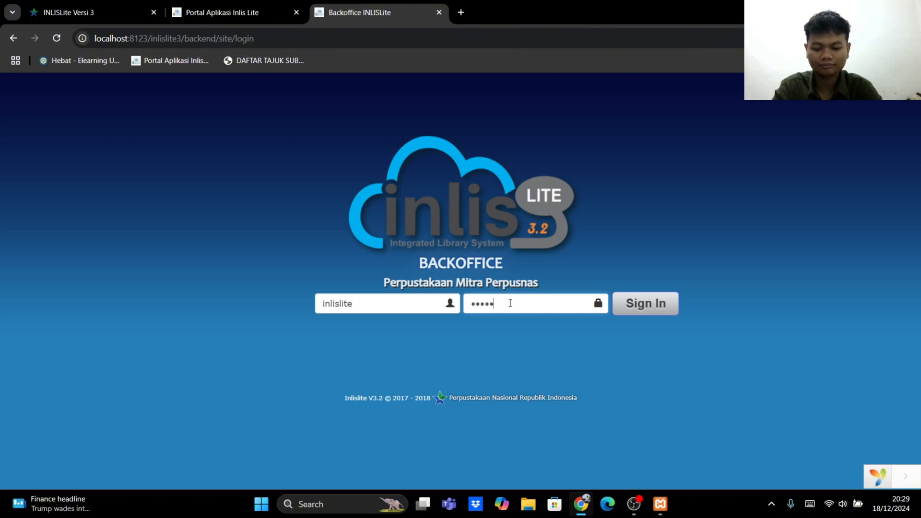
{"action": "type", "text": "lite="}
{"action": "key", "text": "Return"}
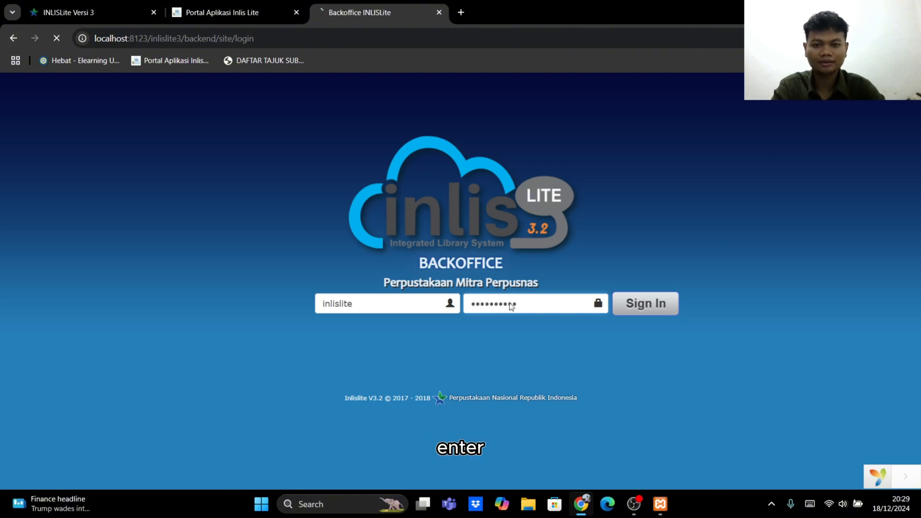
Step: Dismiss the password popup, sign in at Perpustakaan Pusat, and open the Katalog options
{"action": "left_click", "coordinate": [561, 205]}
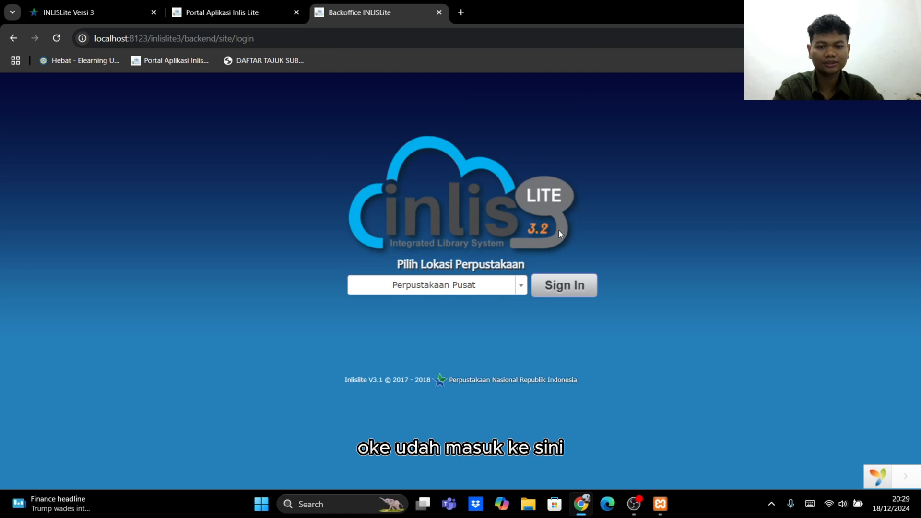
{"action": "left_click", "coordinate": [578, 288]}
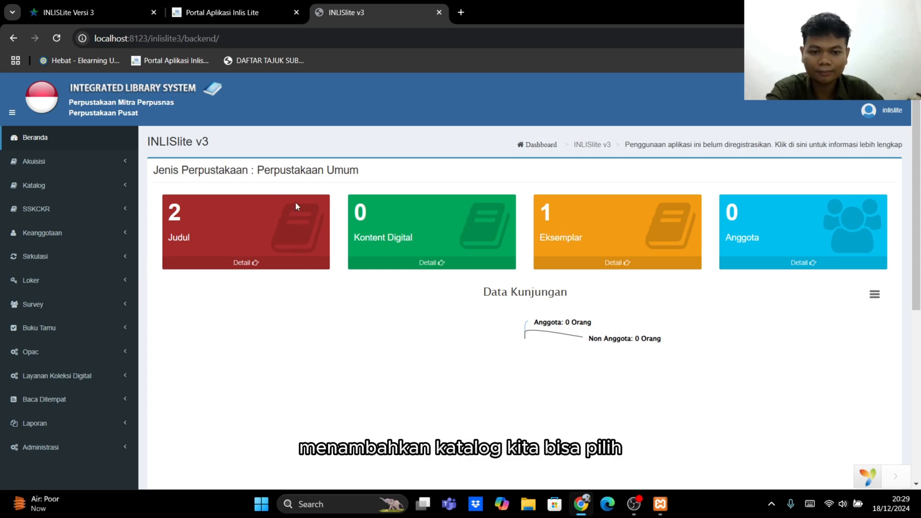
{"action": "left_click", "coordinate": [118, 186]}
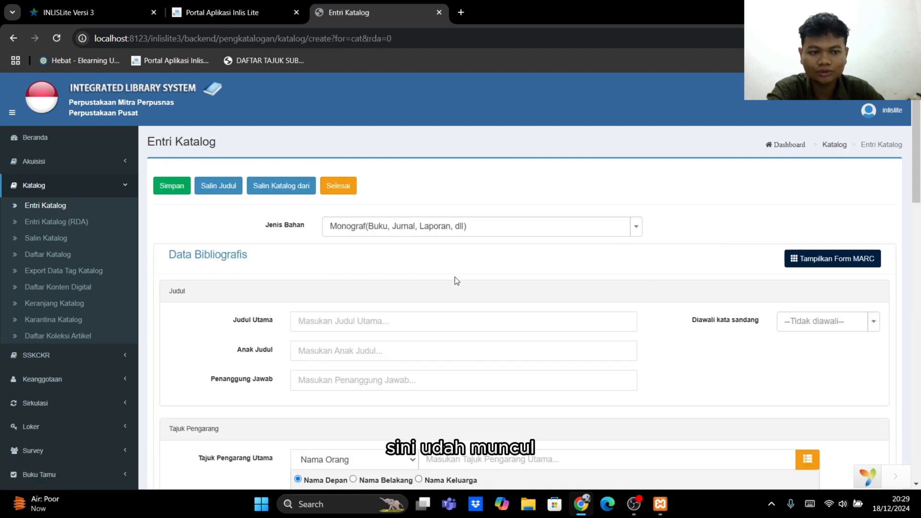
{"action": "mouse_move", "coordinate": [919, 145]}
{"action": "left_mouse_down"}
{"action": "mouse_move", "coordinate": [920, 213]}
{"action": "mouse_move", "coordinate": [920, 144]}
{"action": "left_mouse_up"}
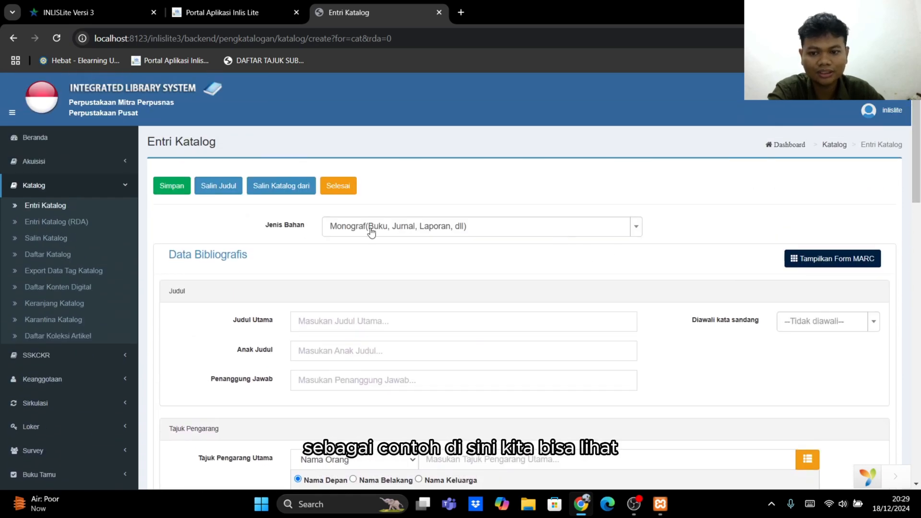
{"action": "left_click", "coordinate": [397, 231]}
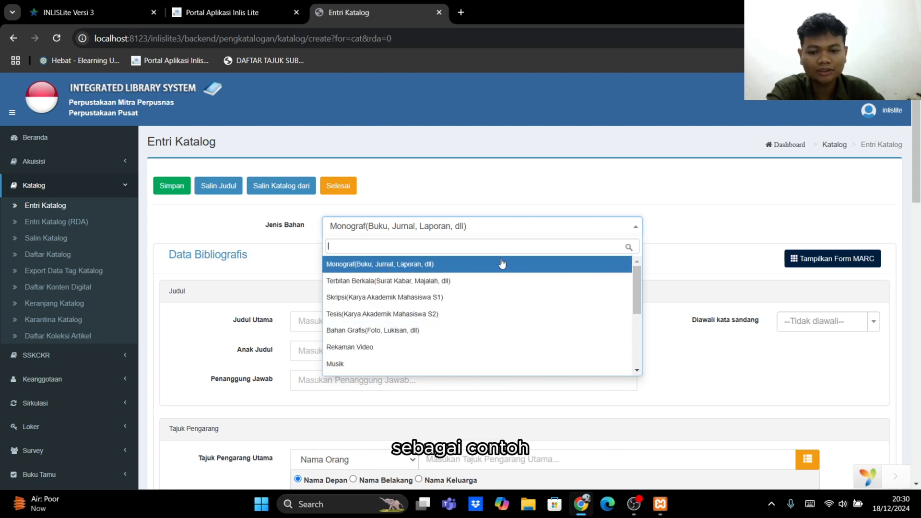
{"action": "left_click", "coordinate": [483, 264]}
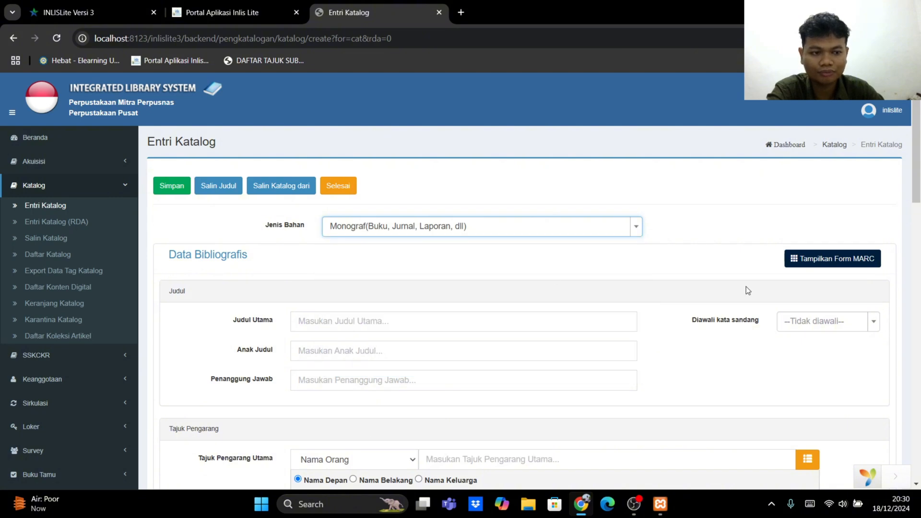
{"action": "scroll", "coordinate": [826, 167], "scroll_direction": "down", "scroll_amount": 2}
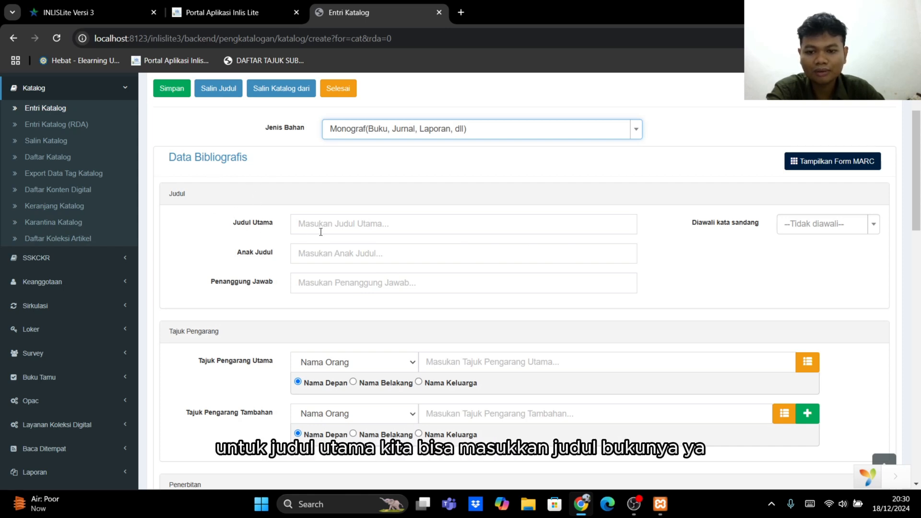
Step: Enter title 'harmoni keluarga', subtitle 'belajar bersikap baik kepada keluarga', responsibility 'universitas airlangga'
{"action": "left_click", "coordinate": [393, 226]}
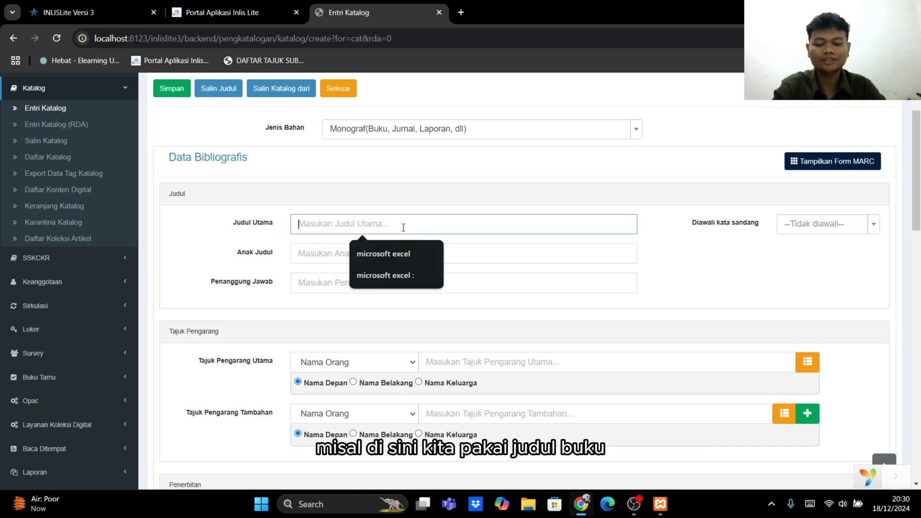
{"action": "type", "text": "ha"}
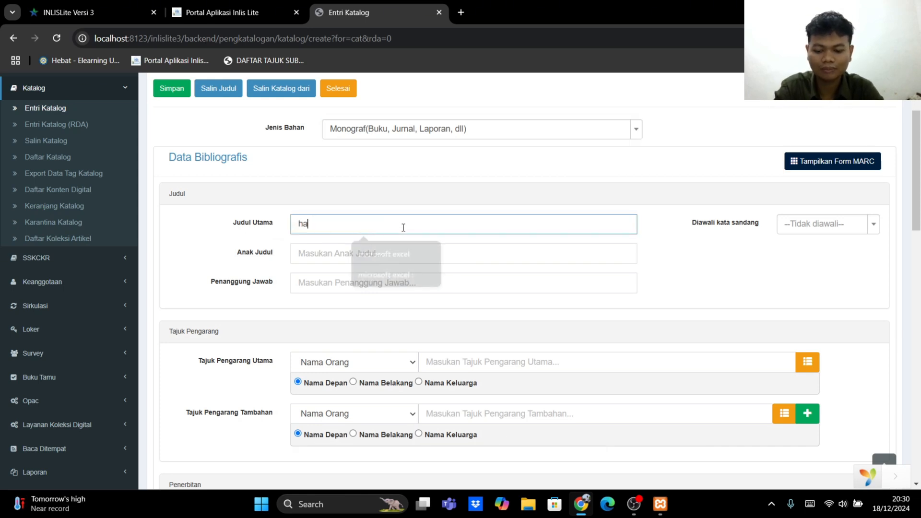
{"action": "type", "text": "rmoni keluarga"}
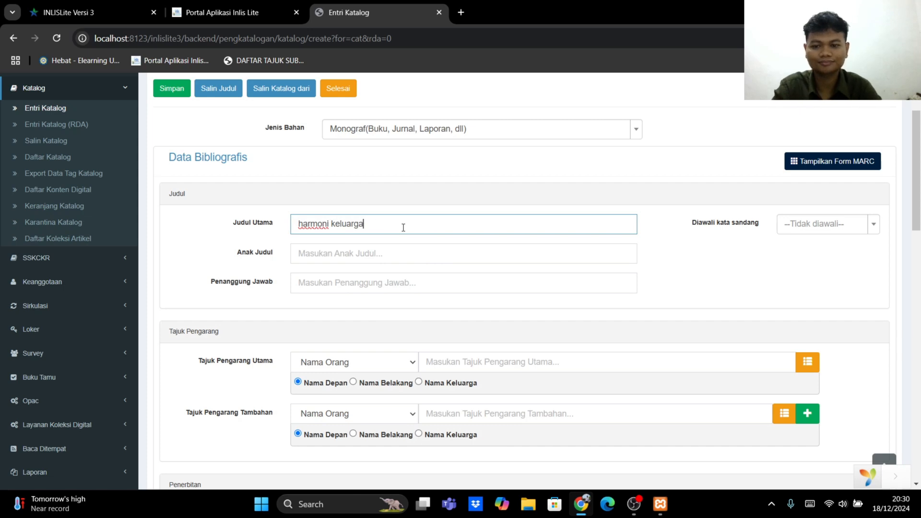
{"action": "left_click", "coordinate": [317, 255]}
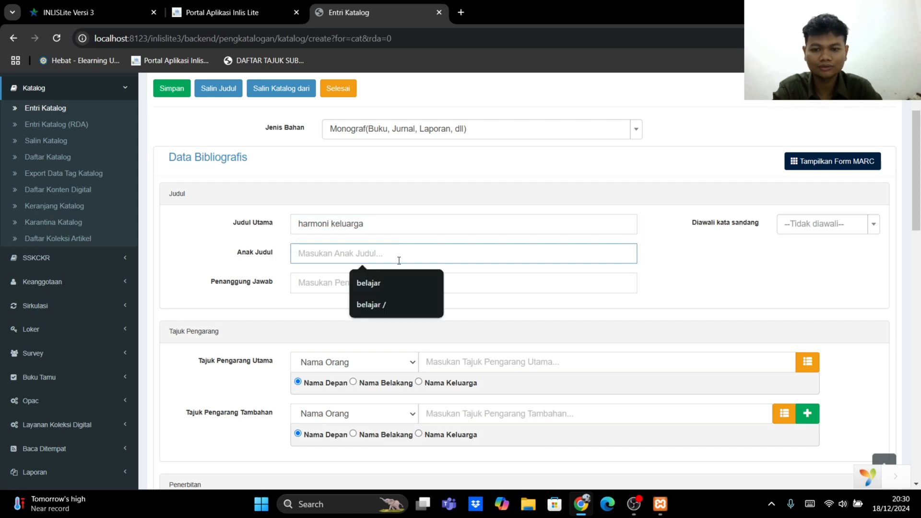
{"action": "type", "text": "belajar "}
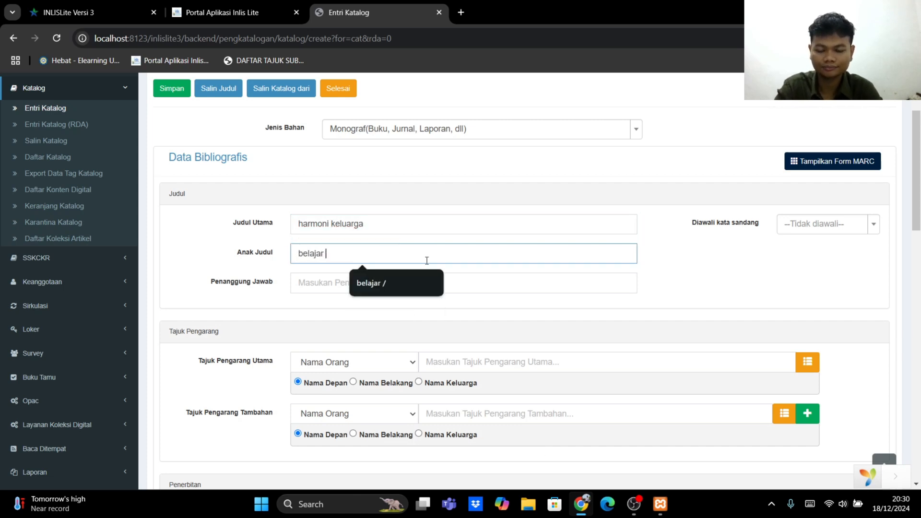
{"action": "type", "text": "bersika"}
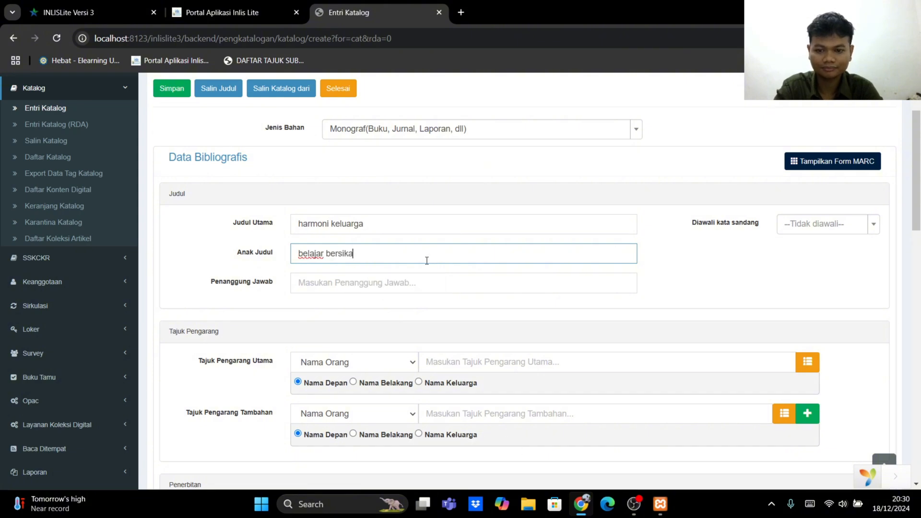
{"action": "type", "text": "p baik kepada kelu"}
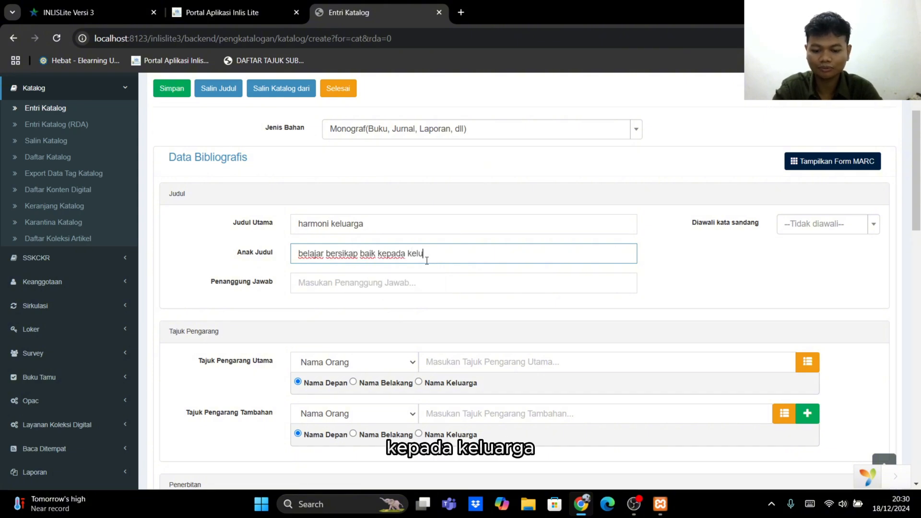
{"action": "type", "text": "arga"}
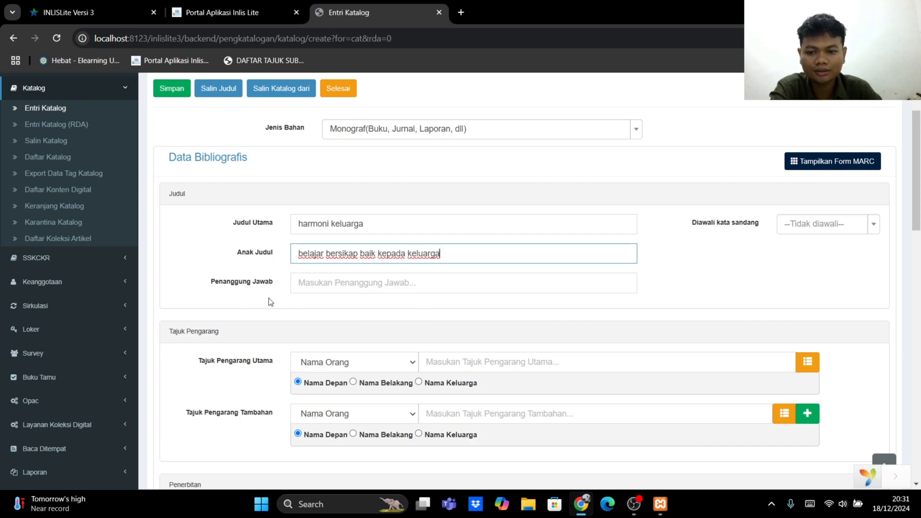
{"action": "left_click", "coordinate": [537, 285]}
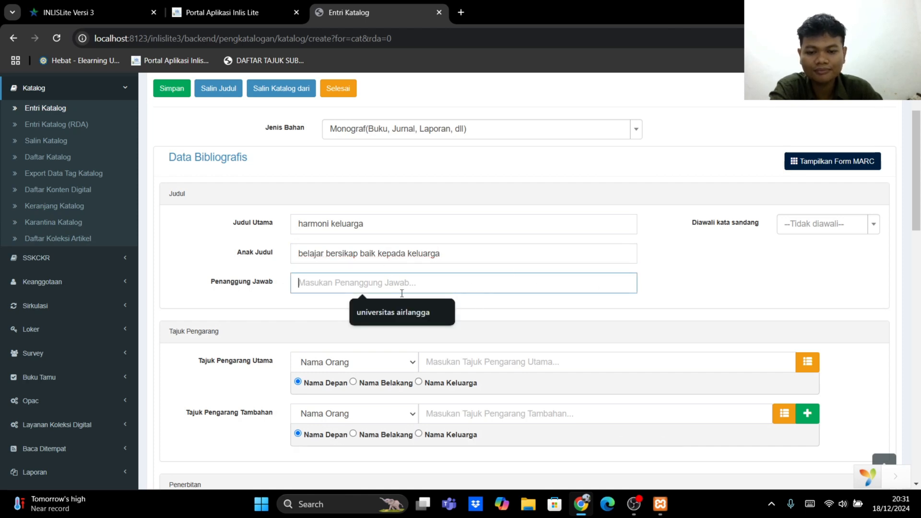
{"action": "left_click", "coordinate": [391, 311]}
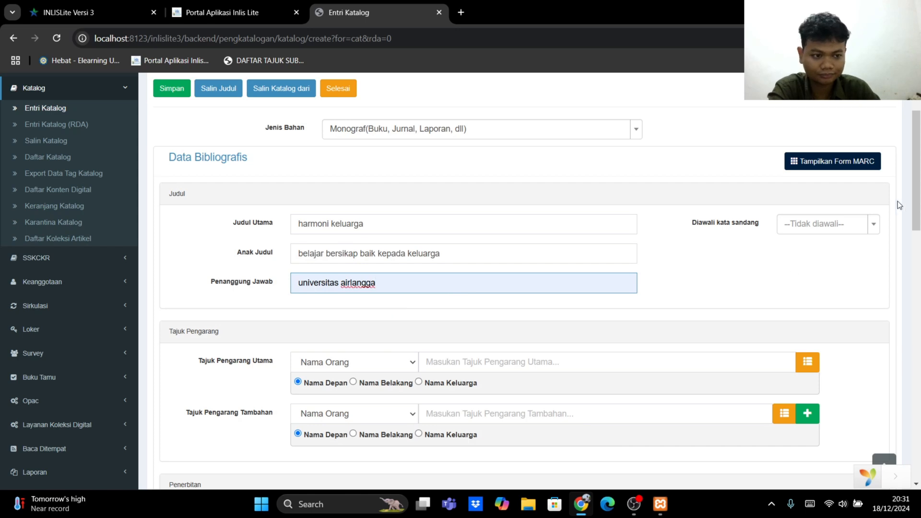
{"action": "scroll", "coordinate": [658, 325], "scroll_direction": "down", "scroll_amount": 2}
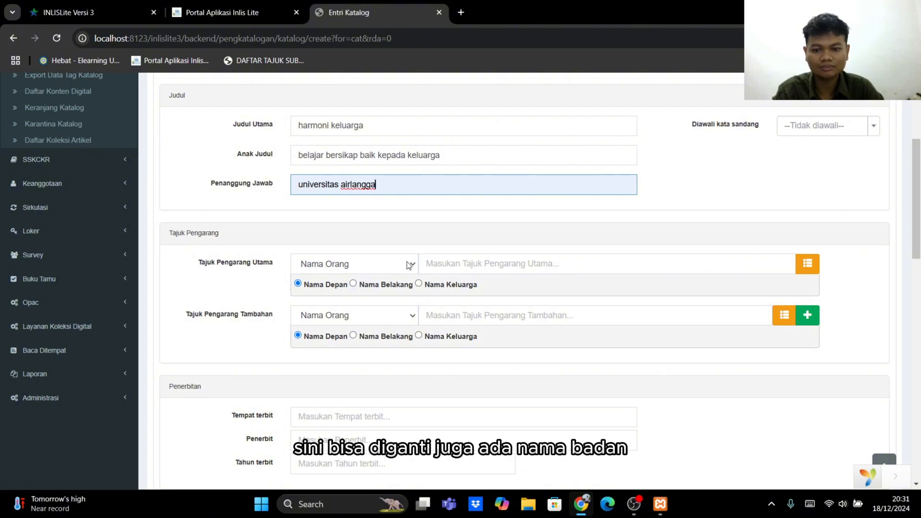
Step: Enter Dewangga as the Nama Orang main author, leaving the additional author blank
{"action": "left_click", "coordinate": [401, 265]}
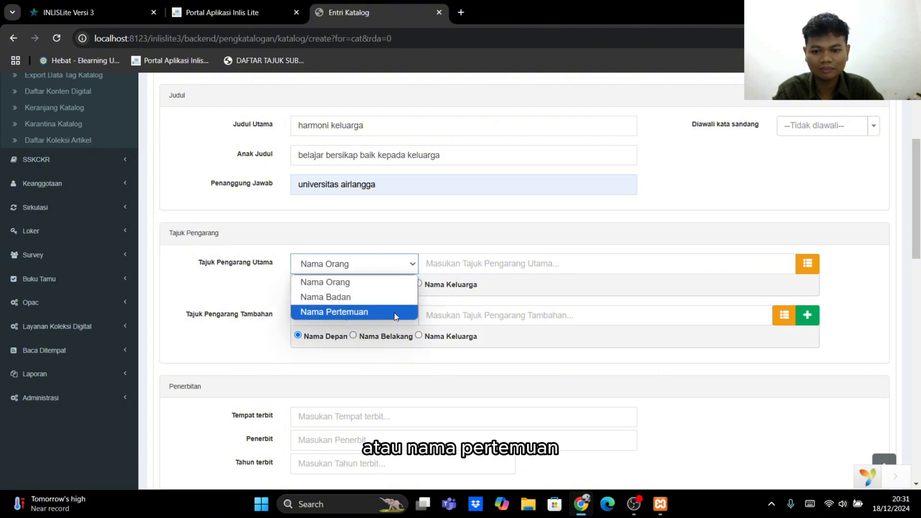
{"action": "left_click", "coordinate": [387, 265]}
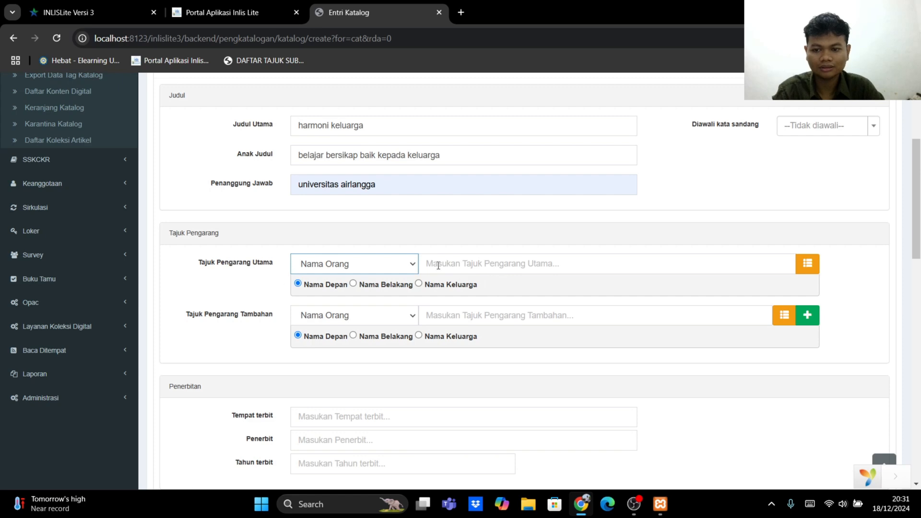
{"action": "left_click", "coordinate": [513, 264]}
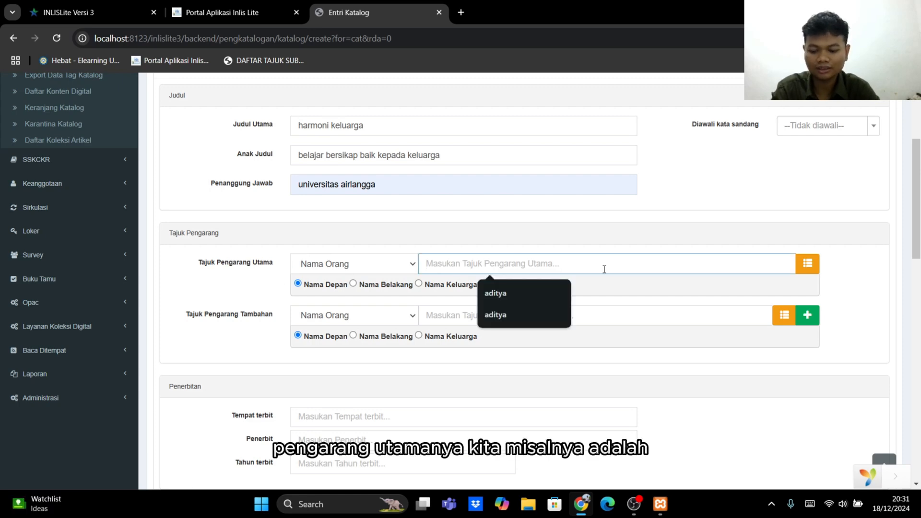
{"action": "type", "text": "Dewangga"}
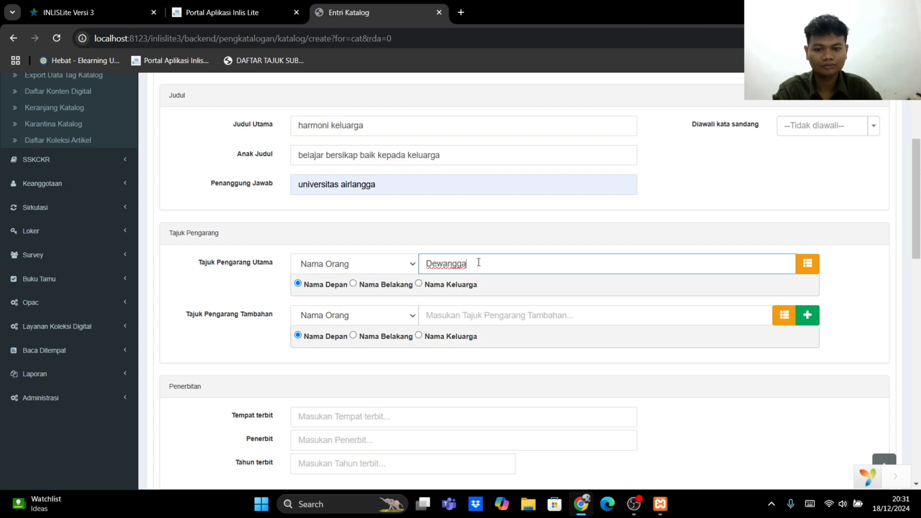
{"action": "scroll", "coordinate": [316, 287], "scroll_direction": "down", "scroll_amount": 1}
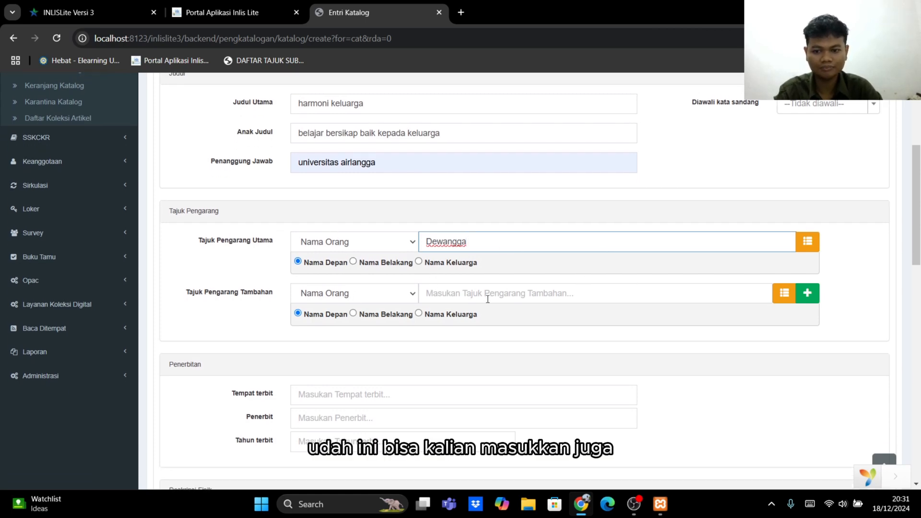
{"action": "key", "text": "Tab"}
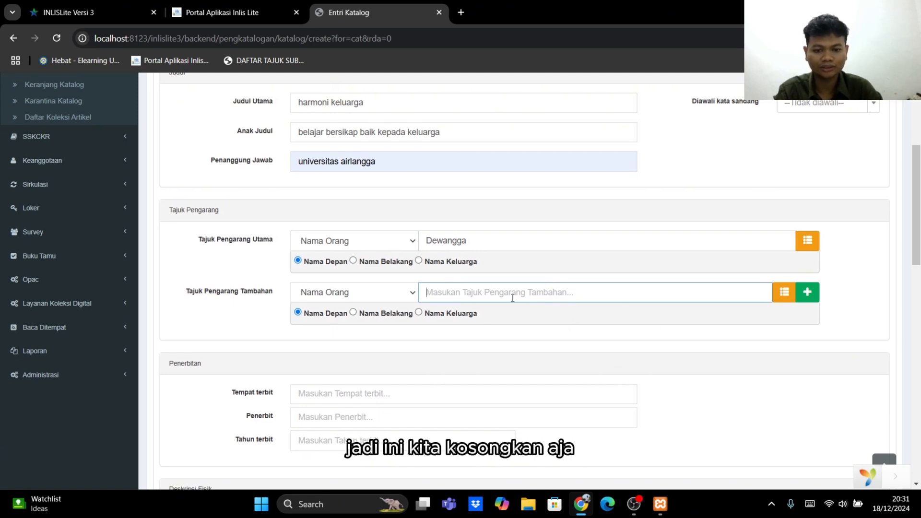
{"action": "scroll", "coordinate": [624, 296], "scroll_direction": "down", "scroll_amount": 2}
{"action": "scroll", "coordinate": [722, 296], "scroll_direction": "down", "scroll_amount": 2}
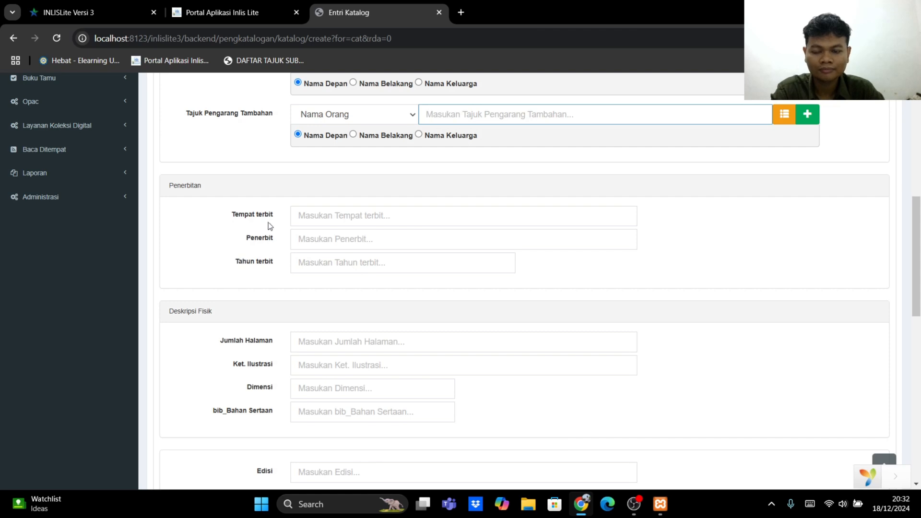
Step: Enter surabaya as the place of publication and Gramedia as the publisher
{"action": "left_click", "coordinate": [318, 216]}
{"action": "type", "text": "surab"}
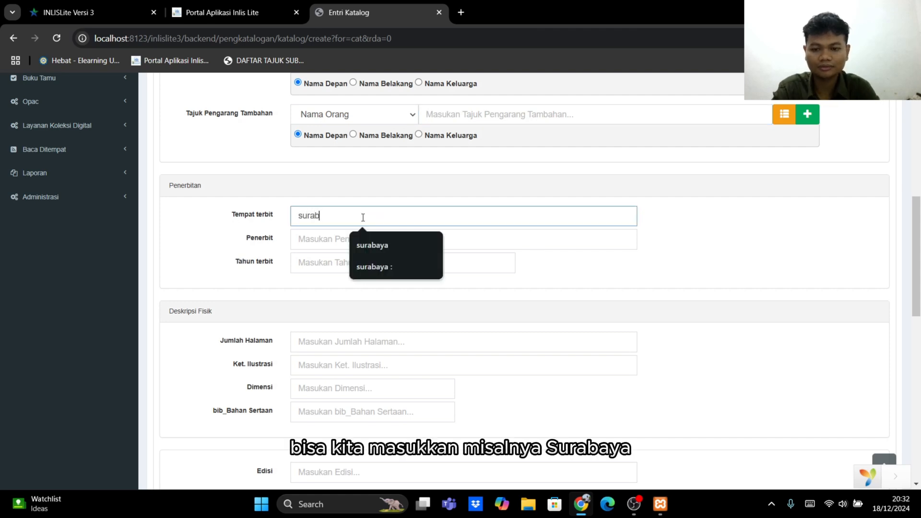
{"action": "type", "text": "aya"}
{"action": "left_click", "coordinate": [329, 239]}
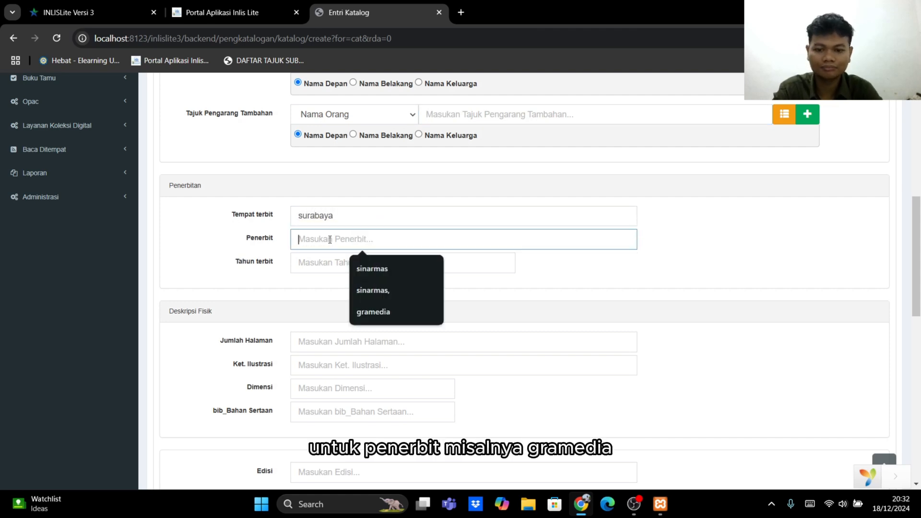
{"action": "type", "text": "Gramedia"}
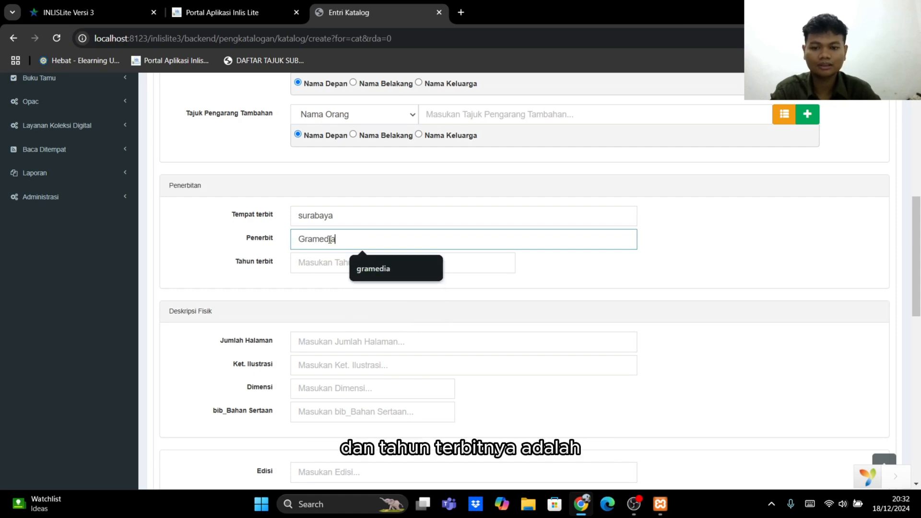
Step: Pick 2024 as the publication year from the suggestions
{"action": "left_click", "coordinate": [298, 263]}
{"action": "scroll", "coordinate": [367, 271], "scroll_direction": "up", "scroll_amount": 2}
{"action": "scroll", "coordinate": [380, 336], "scroll_direction": "down", "scroll_amount": 1}
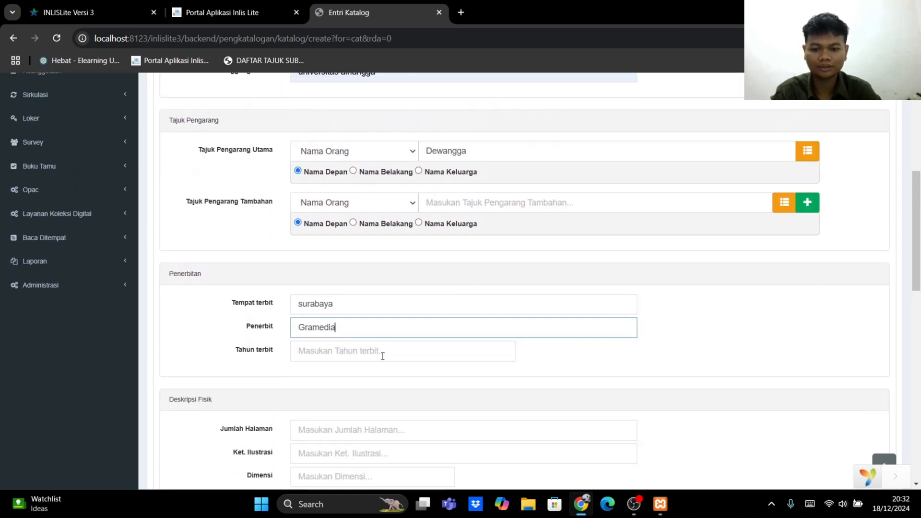
{"action": "left_click", "coordinate": [382, 356]}
{"action": "scroll", "coordinate": [371, 326], "scroll_direction": "down", "scroll_amount": 1}
{"action": "scroll", "coordinate": [347, 337], "scroll_direction": "up", "scroll_amount": 5}
{"action": "scroll", "coordinate": [386, 302], "scroll_direction": "down", "scroll_amount": 6}
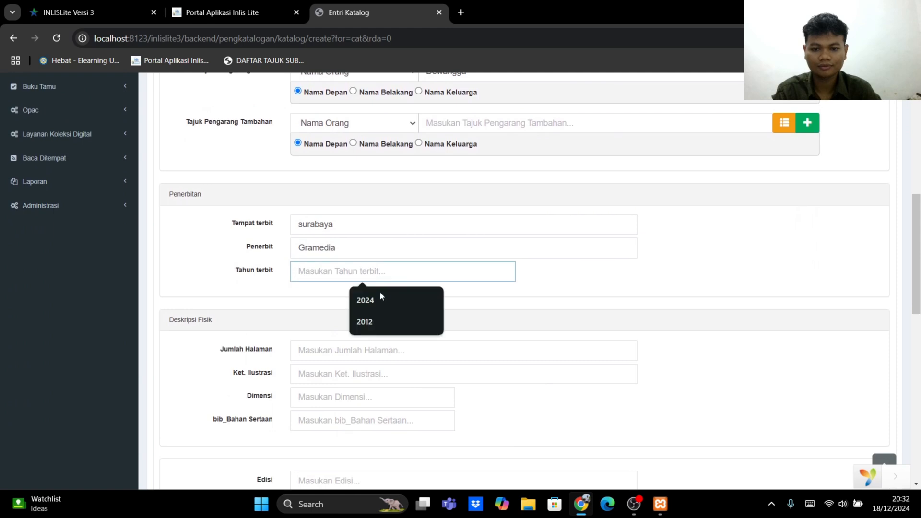
{"action": "left_click", "coordinate": [378, 306]}
{"action": "scroll", "coordinate": [407, 298], "scroll_direction": "down", "scroll_amount": 1}
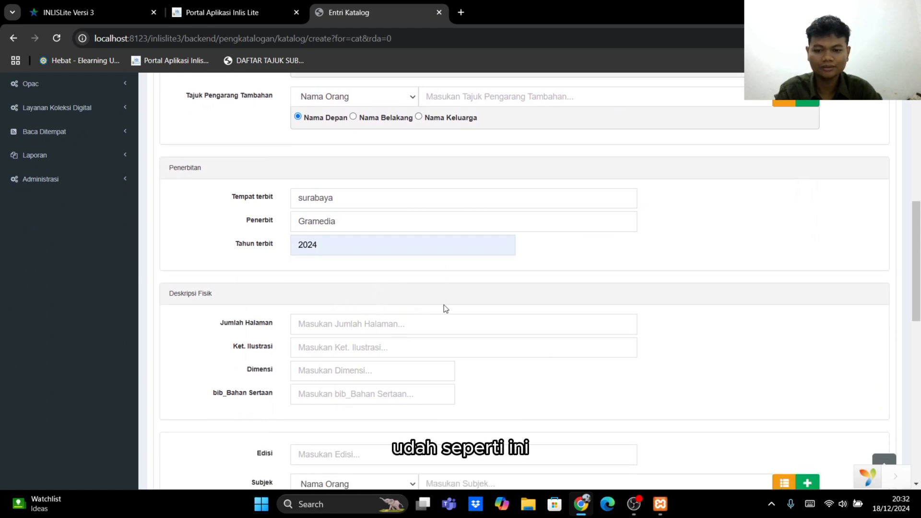
{"action": "scroll", "coordinate": [442, 307], "scroll_direction": "down", "scroll_amount": 2}
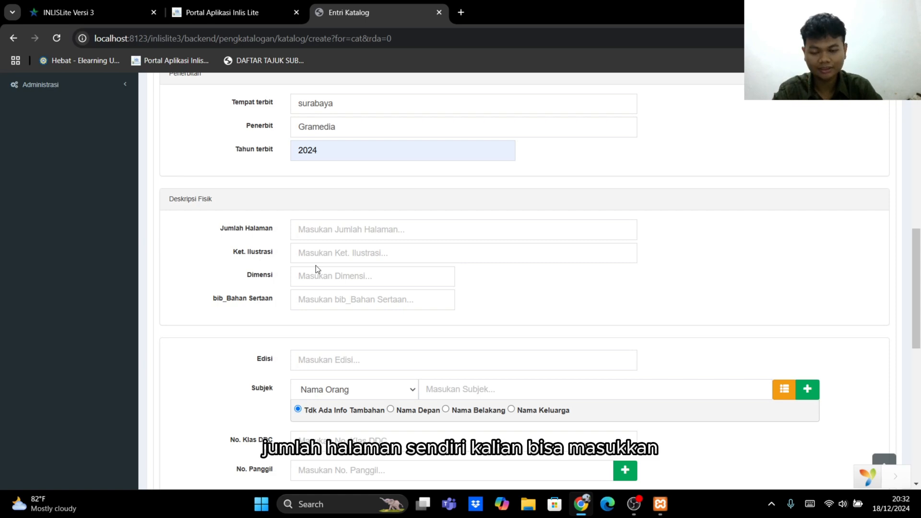
Step: Pick 120 hlm pages, ilus illustration note and 25 cm dimensions from the suggestions
{"action": "left_click", "coordinate": [332, 235]}
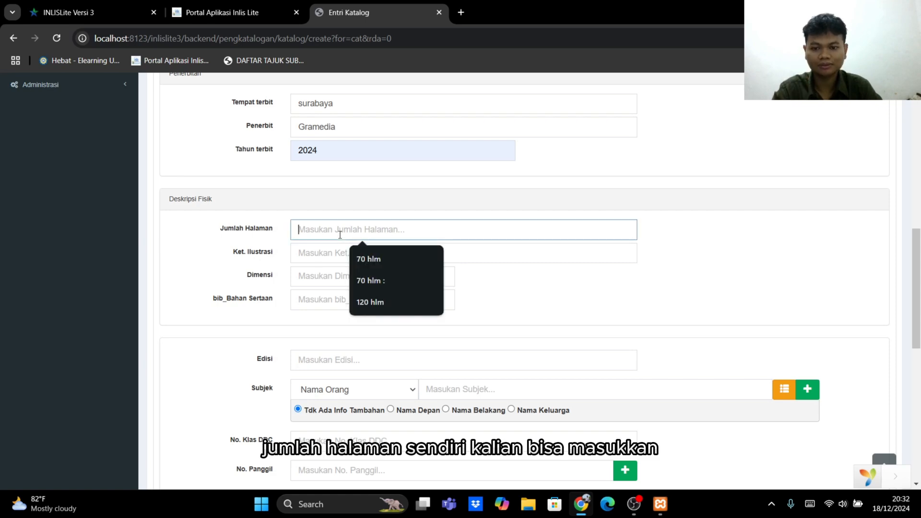
{"action": "left_click", "coordinate": [379, 302]}
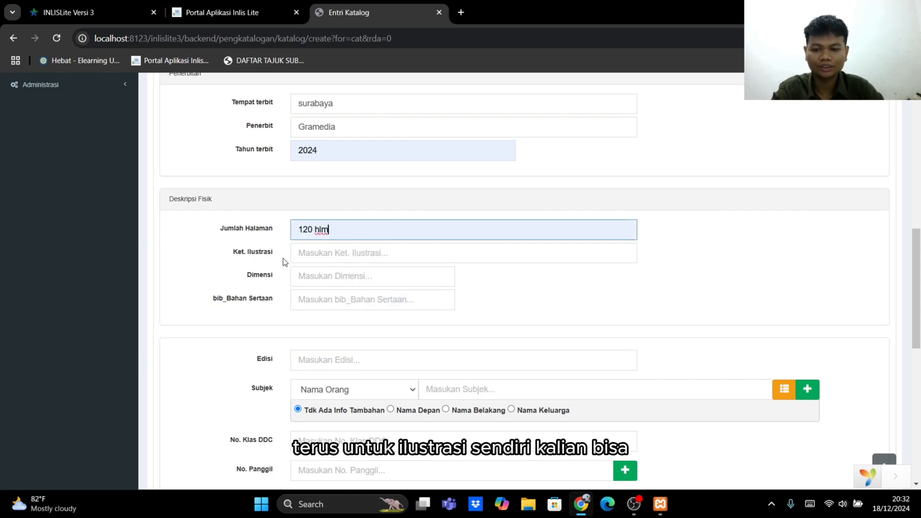
{"action": "left_click", "coordinate": [355, 253]}
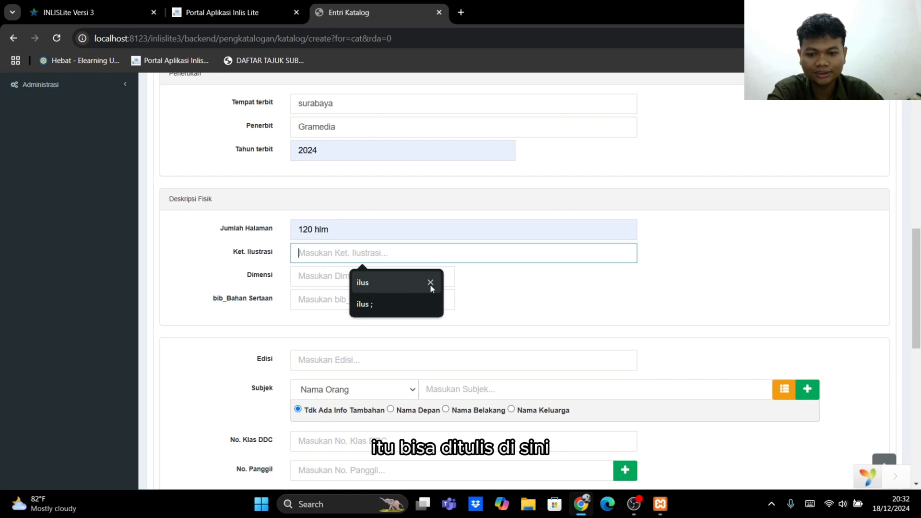
{"action": "left_click", "coordinate": [402, 282]}
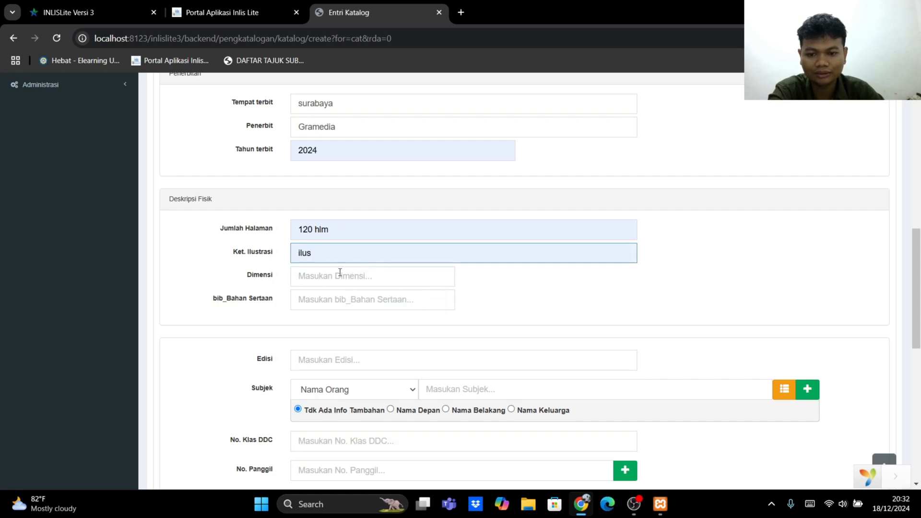
{"action": "left_click", "coordinate": [421, 280]}
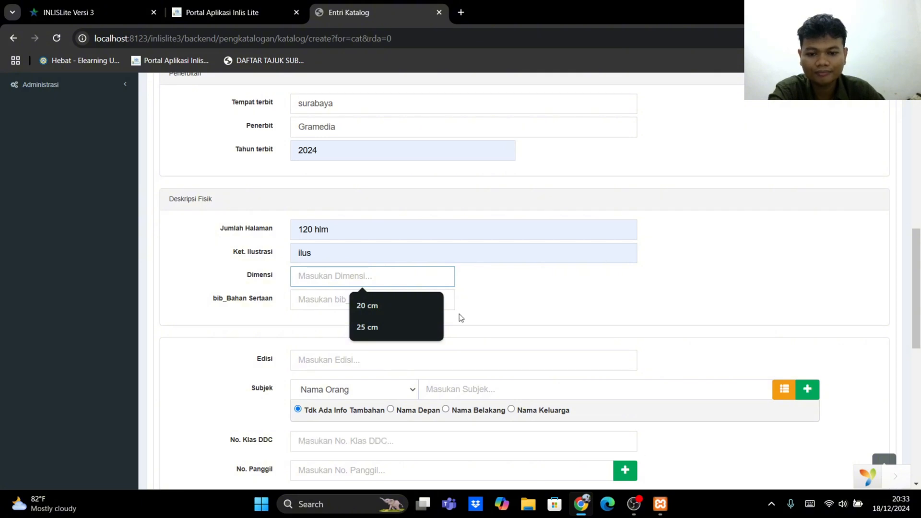
{"action": "left_click", "coordinate": [379, 328]}
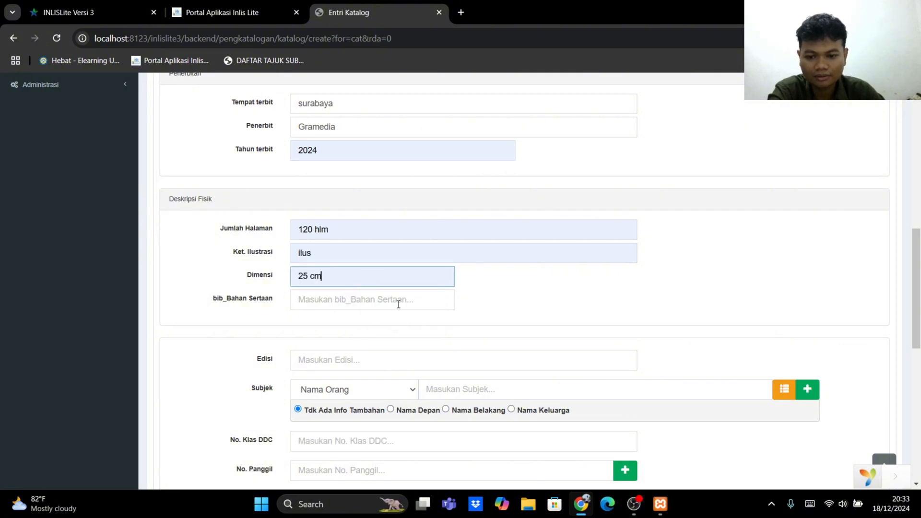
{"action": "left_click", "coordinate": [414, 309]}
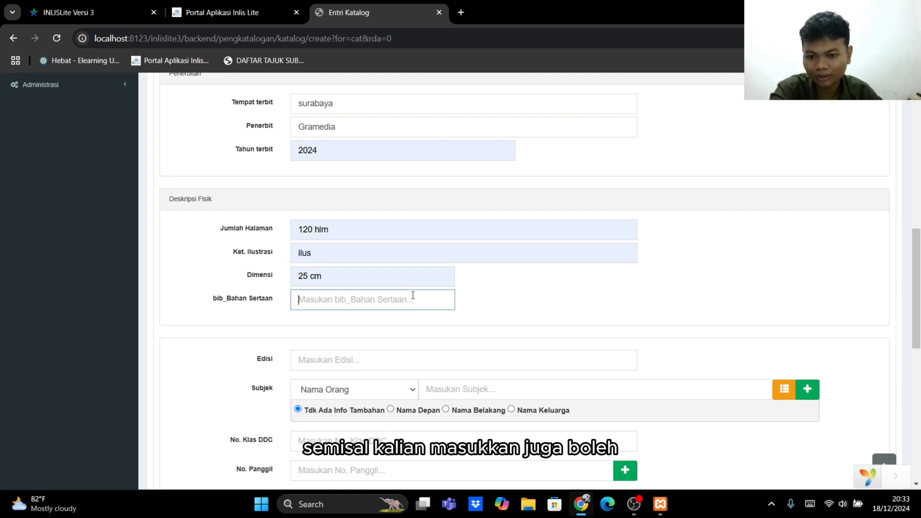
Step: Leave accompanying material blank and pick Ed. 2 as the edition
{"action": "scroll", "coordinate": [413, 296], "scroll_direction": "down", "scroll_amount": 3}
{"action": "left_click", "coordinate": [327, 255]}
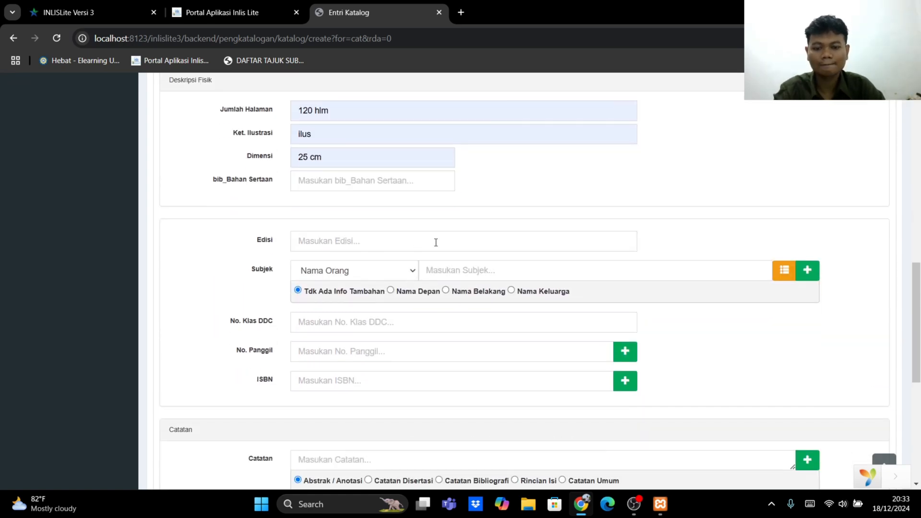
{"action": "left_click", "coordinate": [370, 244]}
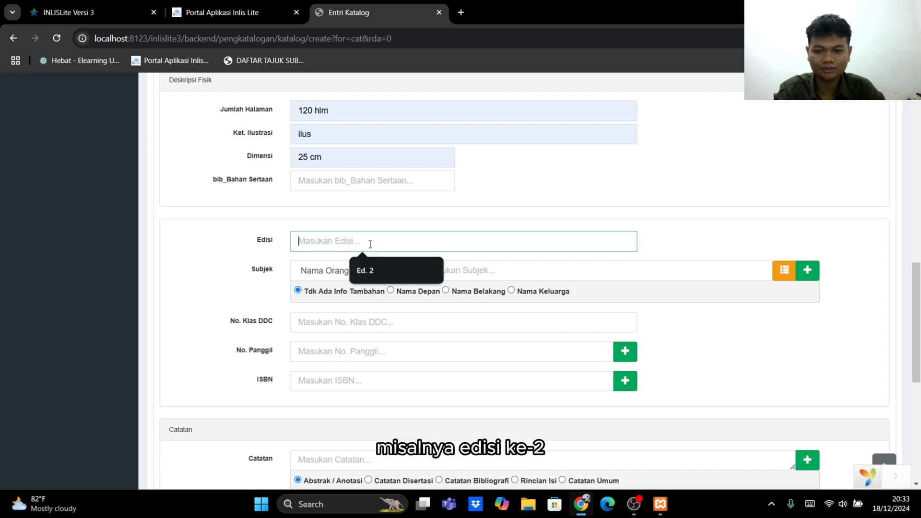
{"action": "left_click", "coordinate": [386, 271]}
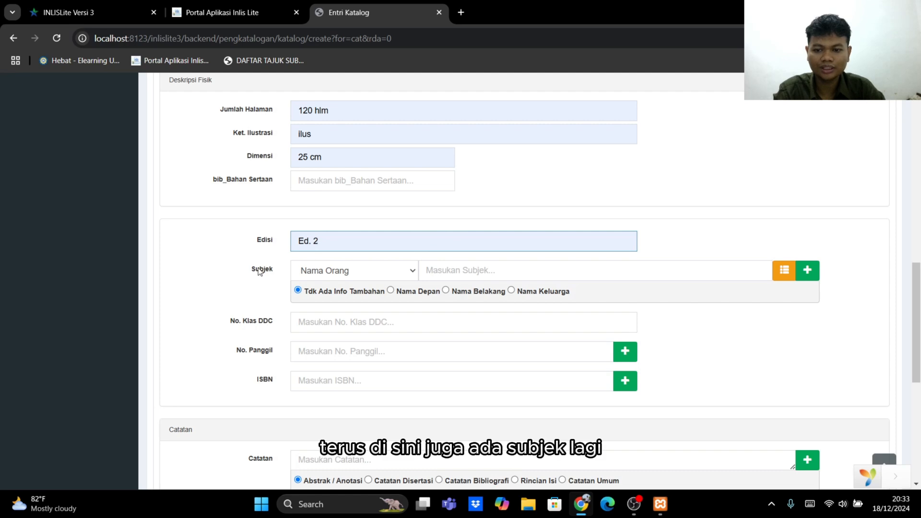
Step: Add keluarga as a Topikal subject
{"action": "left_click", "coordinate": [380, 273]}
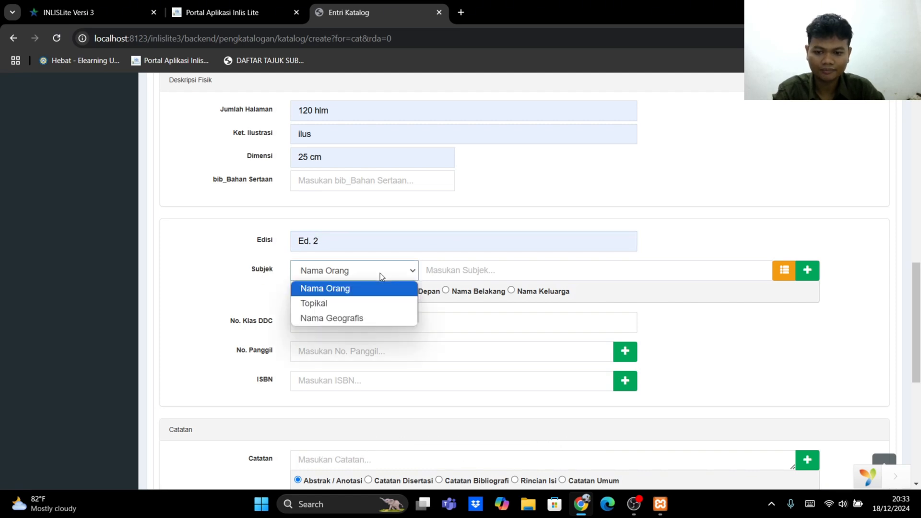
{"action": "left_click", "coordinate": [353, 304]}
{"action": "left_click", "coordinate": [495, 277]}
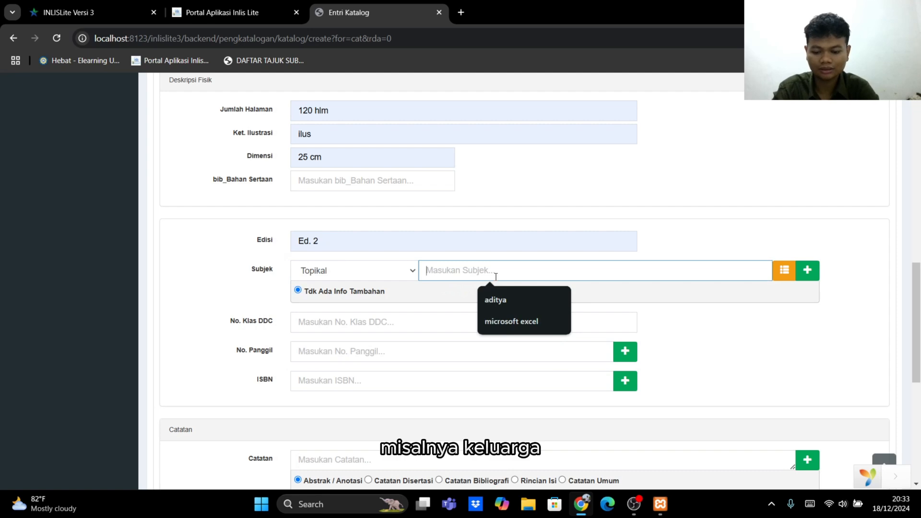
{"action": "type", "text": "keluarga"}
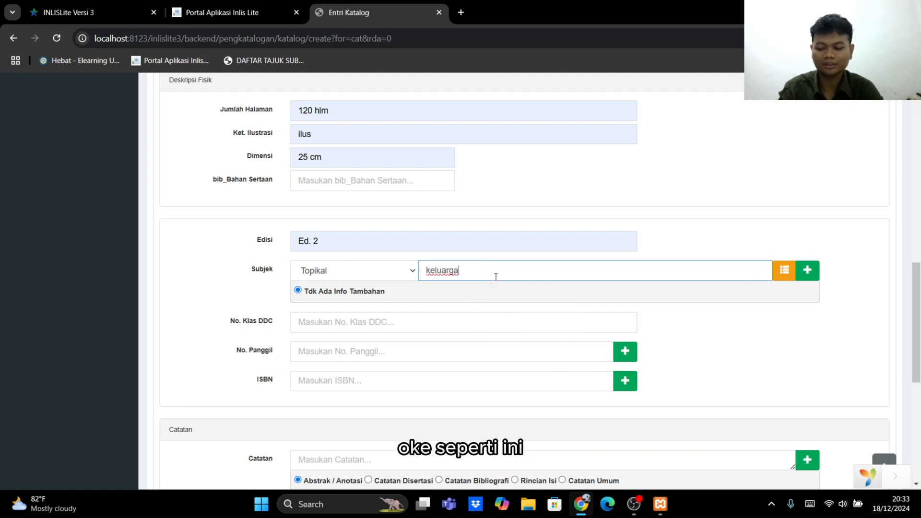
{"action": "scroll", "coordinate": [496, 277], "scroll_direction": "down", "scroll_amount": 1}
{"action": "scroll", "coordinate": [495, 278], "scroll_direction": "down", "scroll_amount": 1}
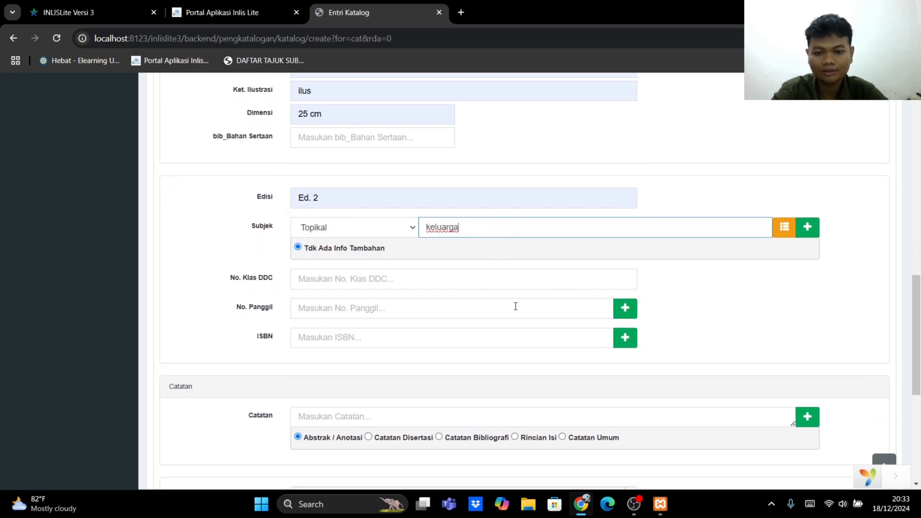
Step: Pick DDC class 200.1 and generate the call number 200.1 DEW h
{"action": "left_click", "coordinate": [466, 284]}
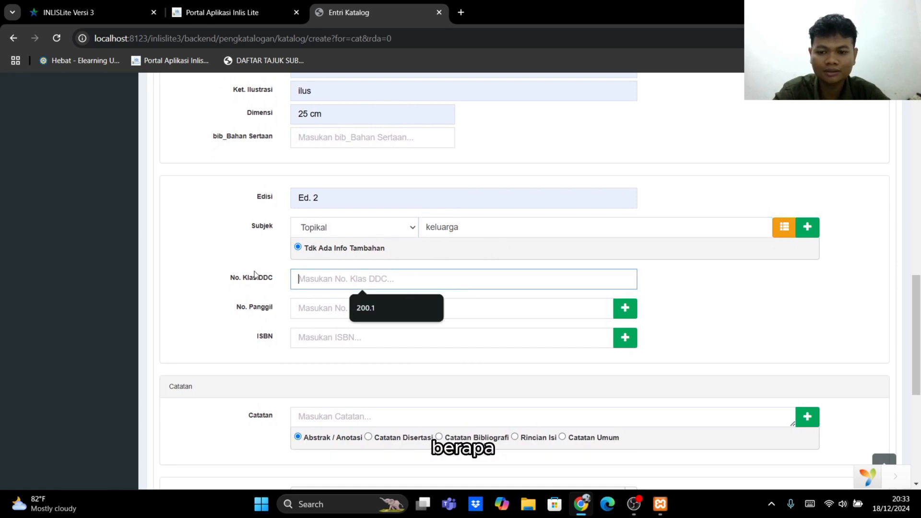
{"action": "left_click", "coordinate": [401, 306]}
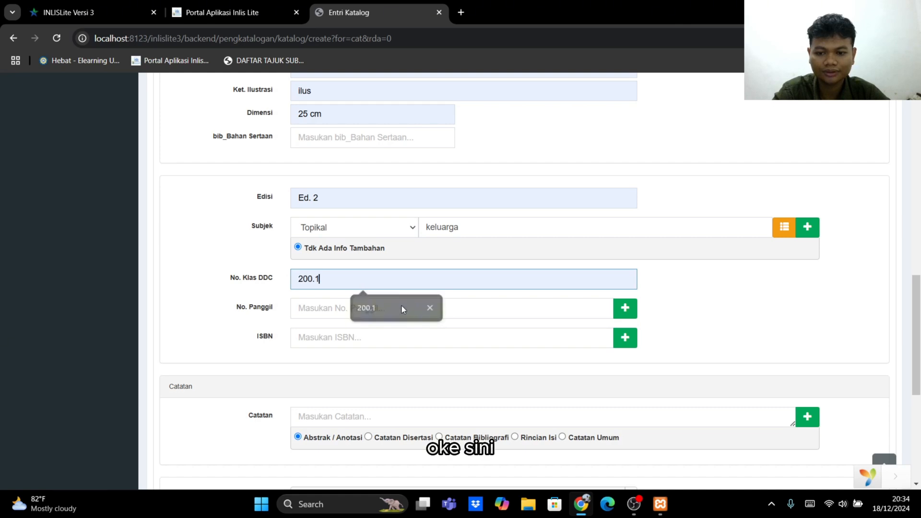
{"action": "left_click", "coordinate": [522, 311]}
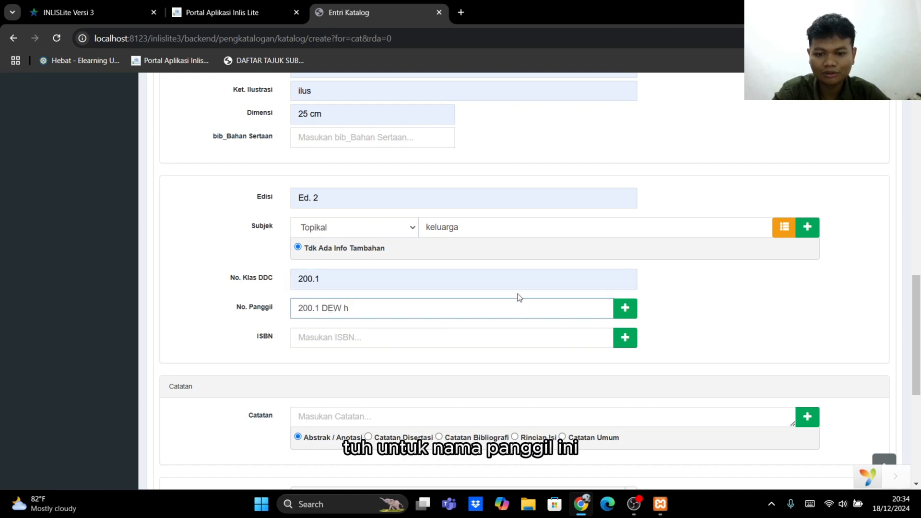
{"action": "left_click", "coordinate": [518, 285]}
{"action": "left_click", "coordinate": [514, 307]}
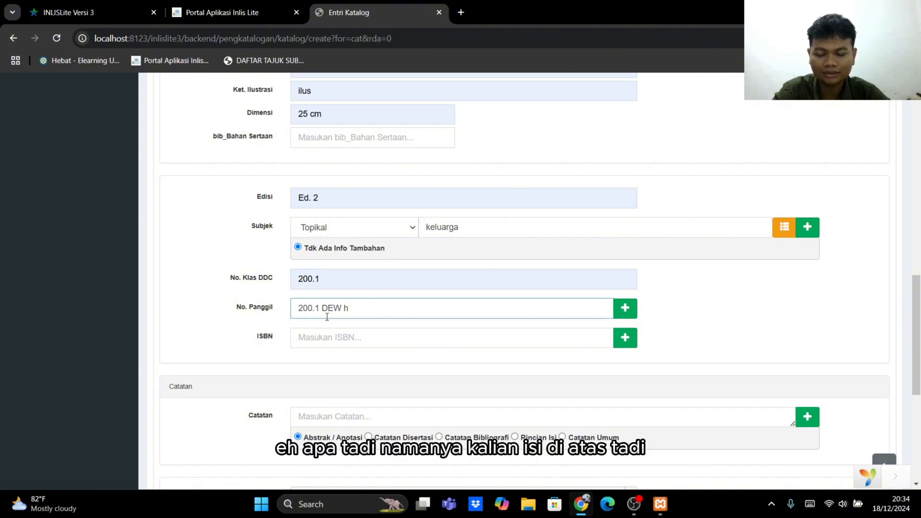
{"action": "scroll", "coordinate": [327, 314], "scroll_direction": "up", "scroll_amount": 1}
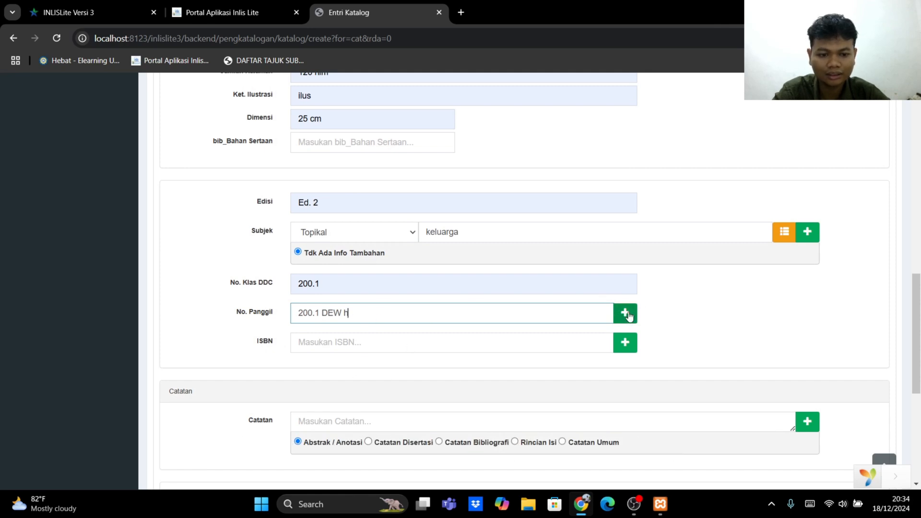
{"action": "scroll", "coordinate": [630, 315], "scroll_direction": "down", "scroll_amount": 1}
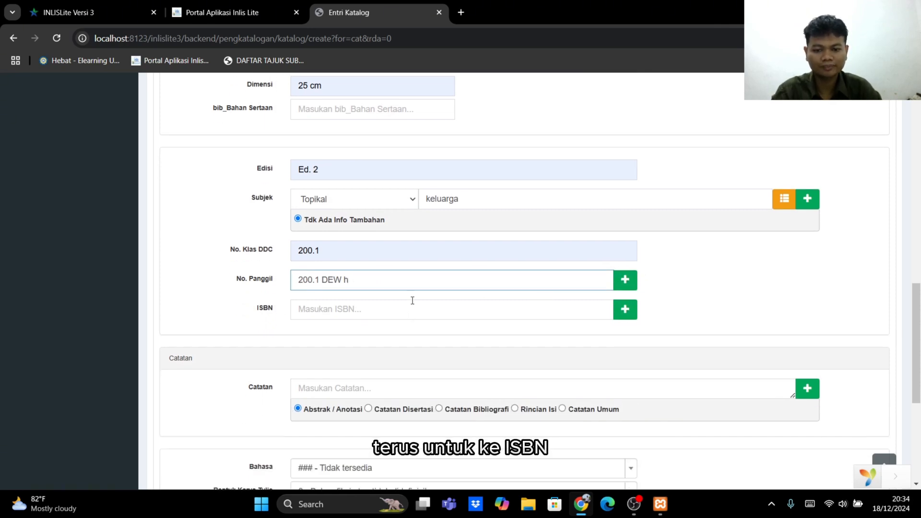
Step: Leave the ISBN field blank and scroll on down the form
{"action": "left_click", "coordinate": [382, 305]}
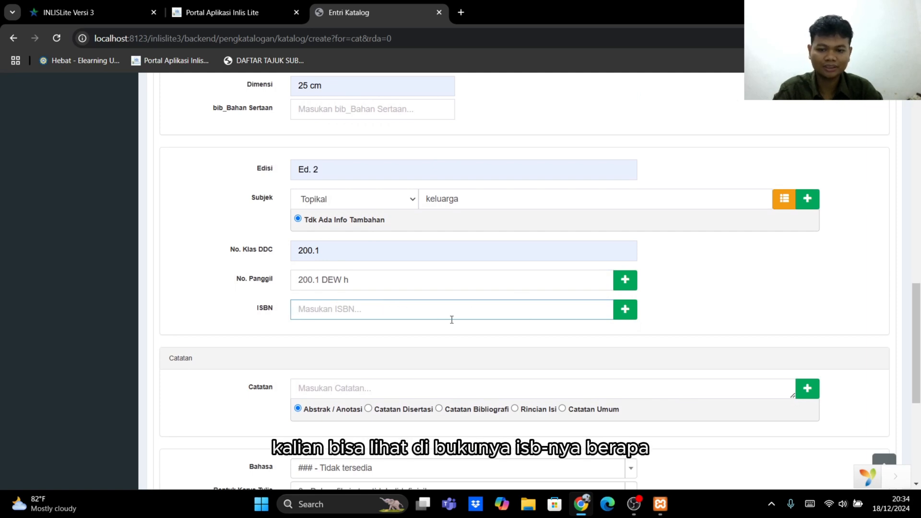
{"action": "scroll", "coordinate": [480, 300], "scroll_direction": "down", "scroll_amount": 1}
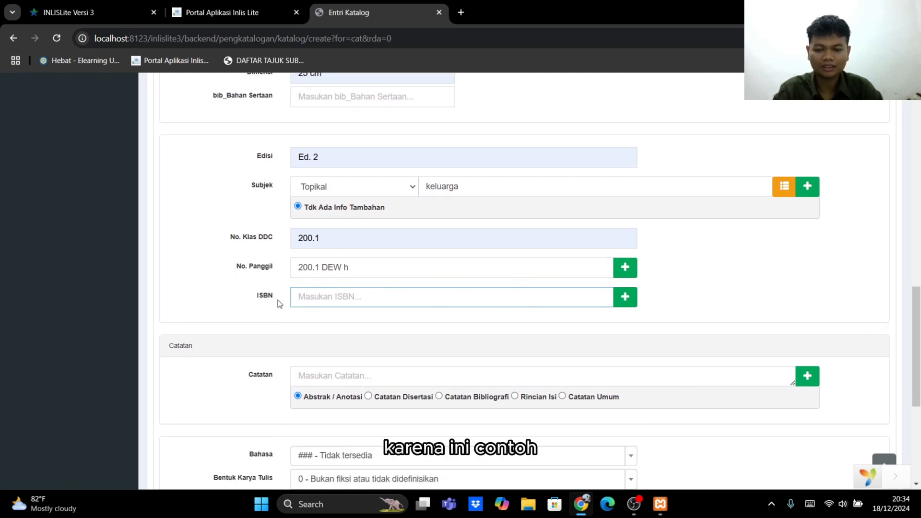
{"action": "scroll", "coordinate": [488, 288], "scroll_direction": "down", "scroll_amount": 1}
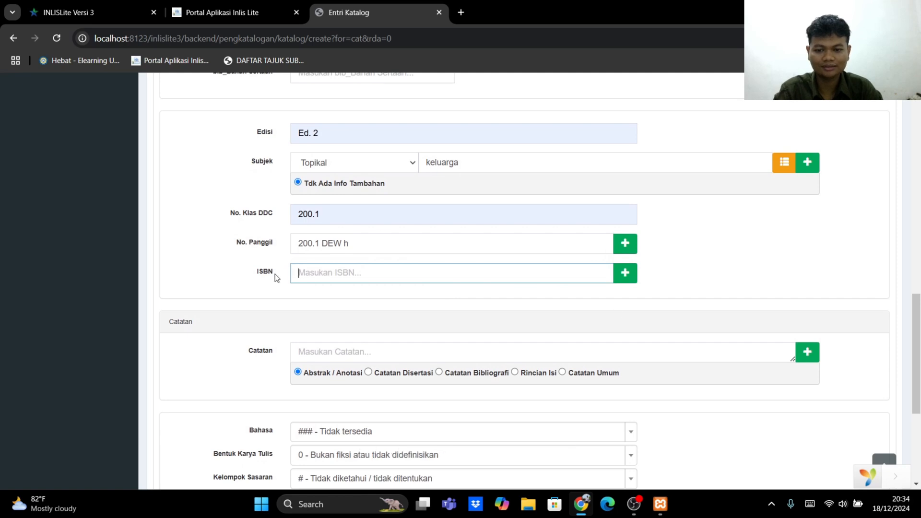
{"action": "scroll", "coordinate": [288, 278], "scroll_direction": "up", "scroll_amount": 1}
{"action": "scroll", "coordinate": [408, 300], "scroll_direction": "down", "scroll_amount": 1}
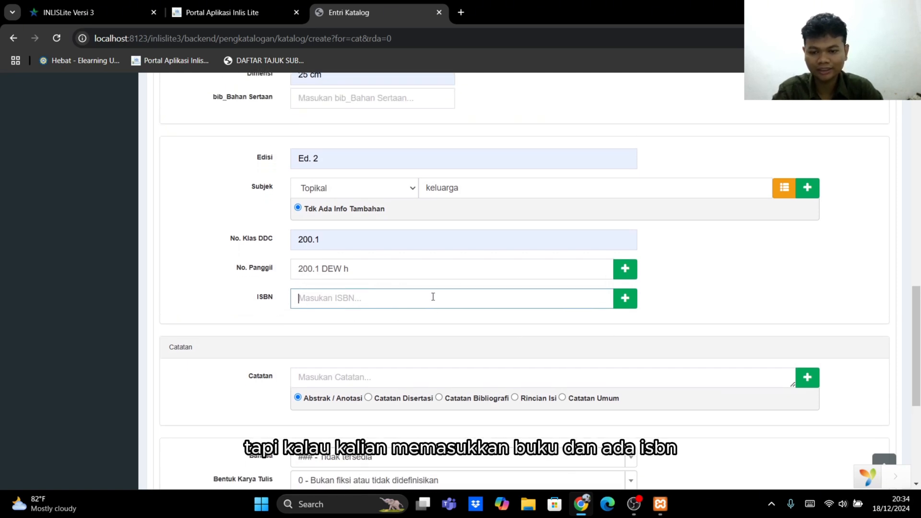
{"action": "scroll", "coordinate": [548, 298], "scroll_direction": "down", "scroll_amount": 3}
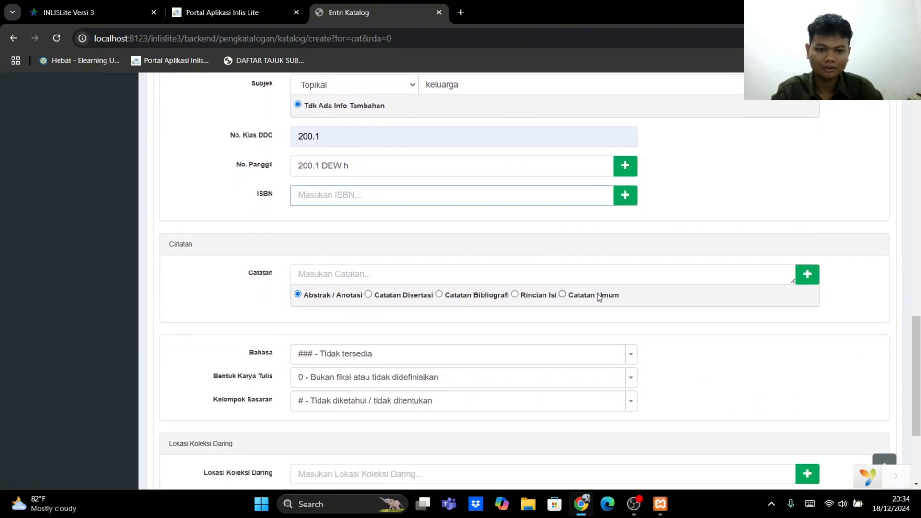
Step: Try the Catatan Disertasi, Catatan Bibliografi and Rincian Isi note types, leaving the note empty
{"action": "scroll", "coordinate": [599, 297], "scroll_direction": "down", "scroll_amount": 1}
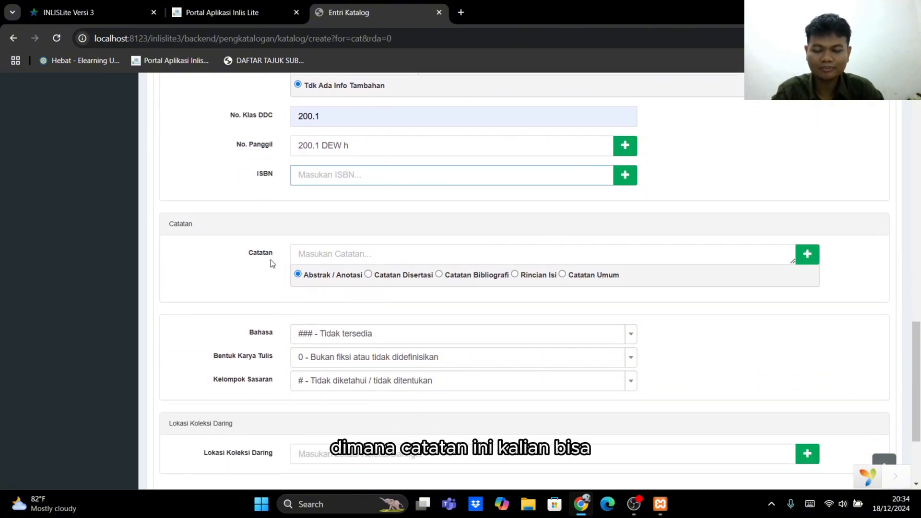
{"action": "left_click", "coordinate": [372, 278]}
{"action": "left_click", "coordinate": [445, 278]}
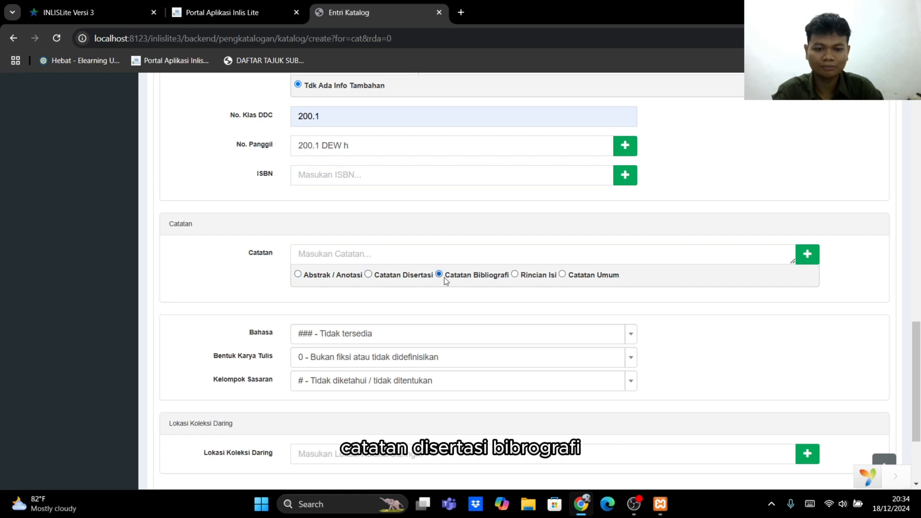
{"action": "left_click", "coordinate": [515, 275]}
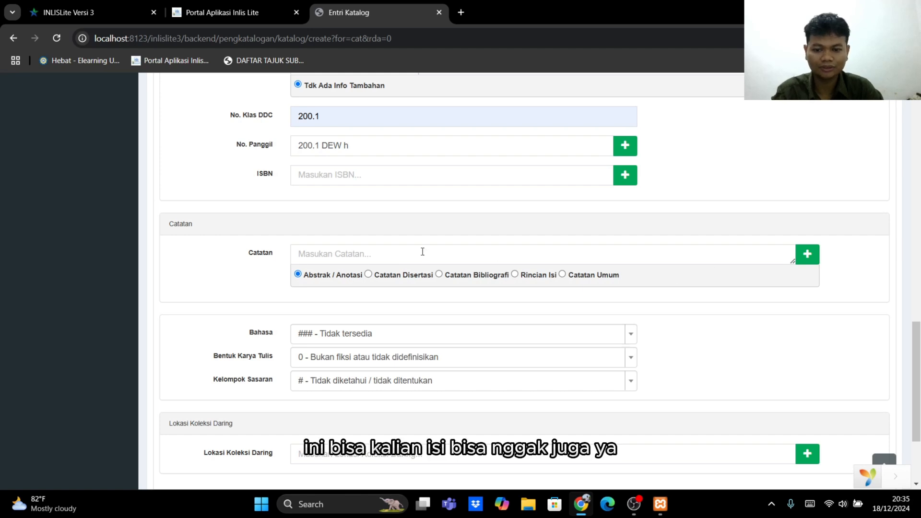
{"action": "scroll", "coordinate": [423, 252], "scroll_direction": "down", "scroll_amount": 1}
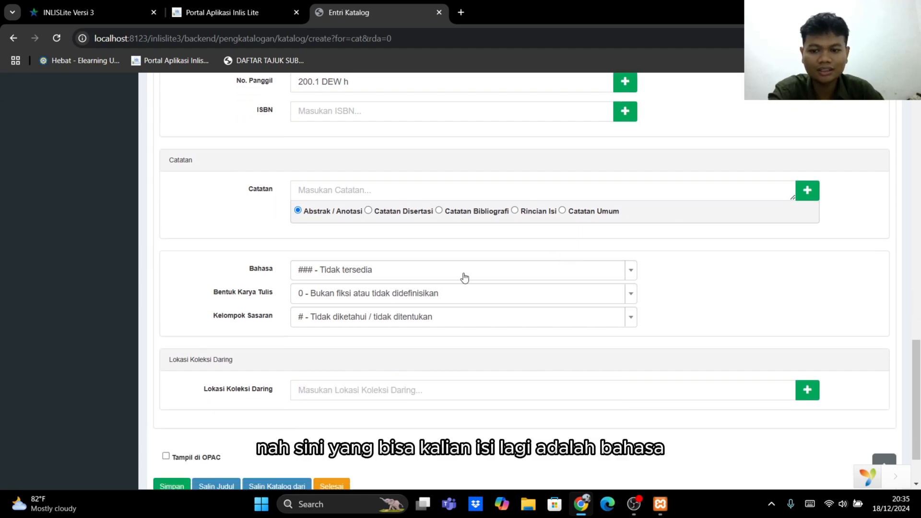
Step: Set Bahasa to ind - Indonesia, keeping Bentuk Karya Tulis at 0 - Bukan fiksi
{"action": "left_click", "coordinate": [624, 271]}
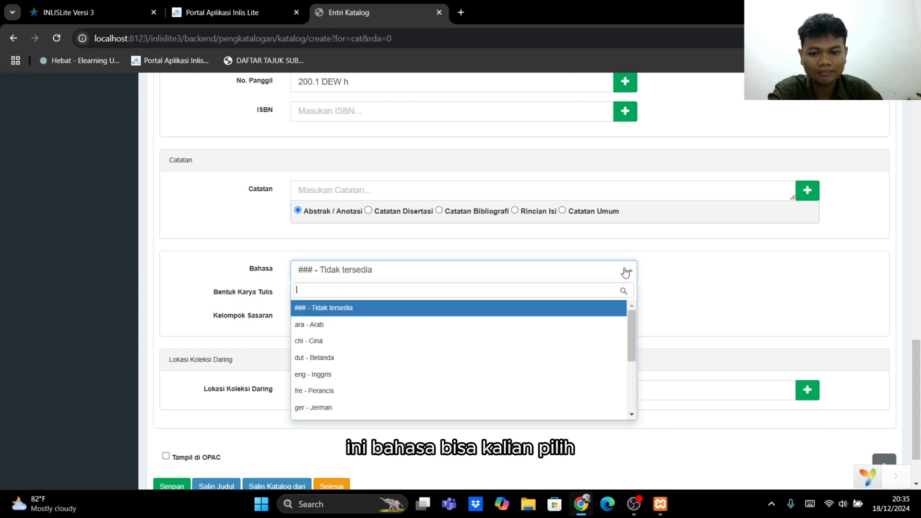
{"action": "type", "text": "in"}
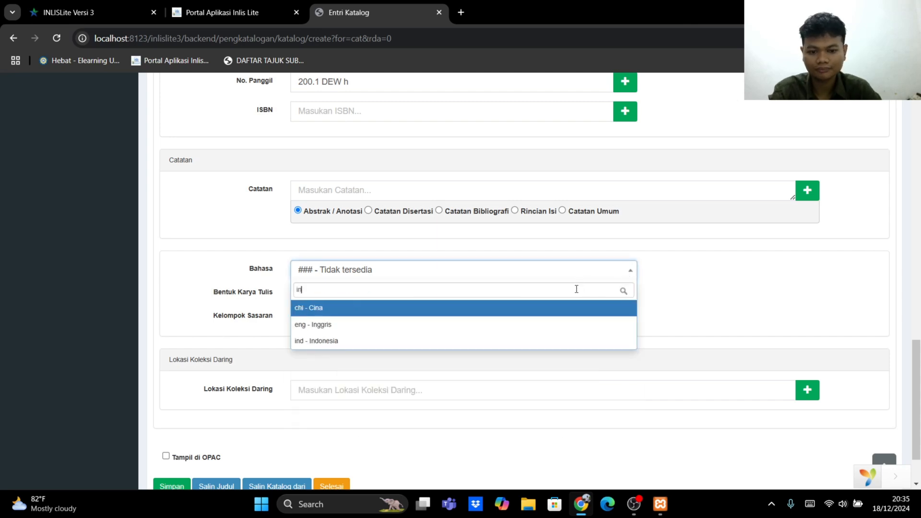
{"action": "left_click", "coordinate": [574, 341]}
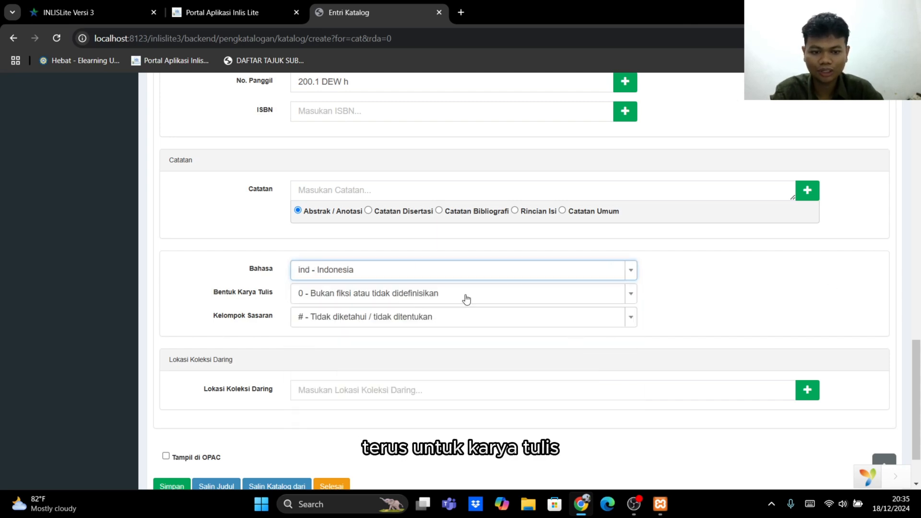
{"action": "left_click", "coordinate": [629, 295]}
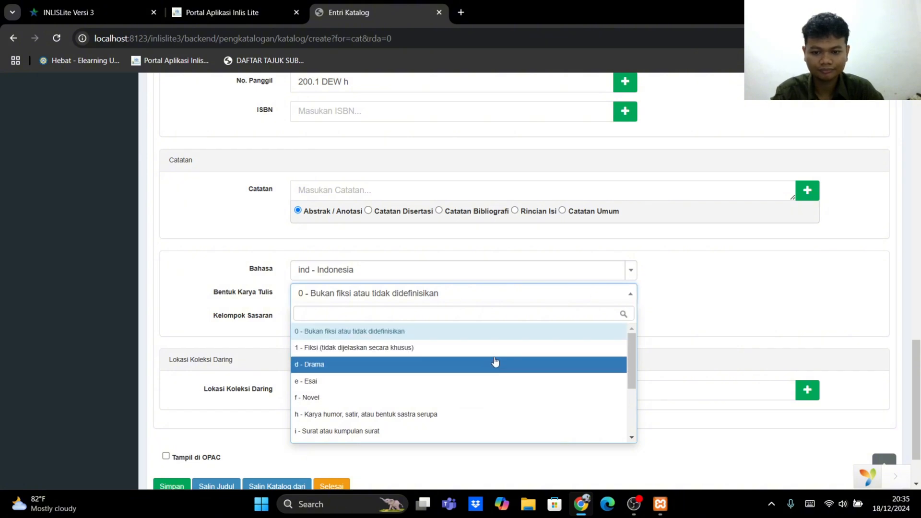
{"action": "left_click", "coordinate": [457, 332]}
{"action": "left_click", "coordinate": [631, 295]}
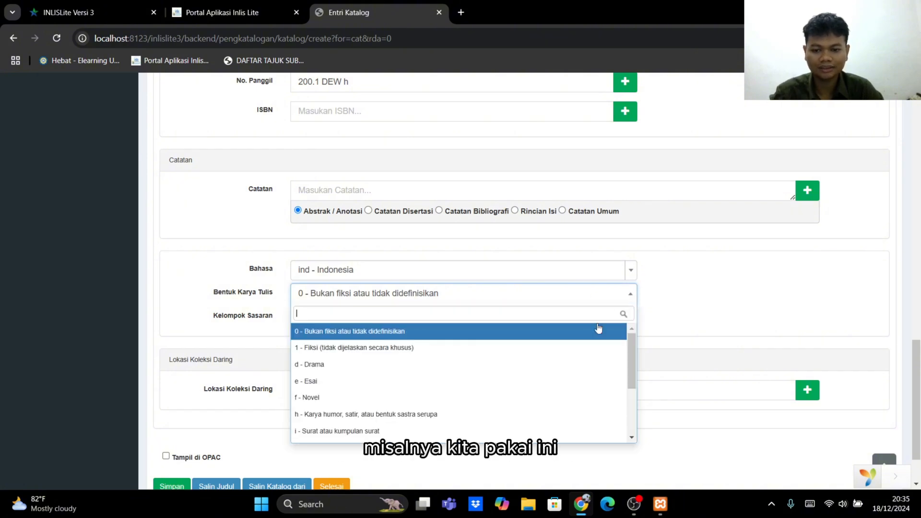
{"action": "left_click", "coordinate": [479, 338]}
Step: Set Kelompok Sasaran to g - Umum
{"action": "left_click", "coordinate": [505, 319]}
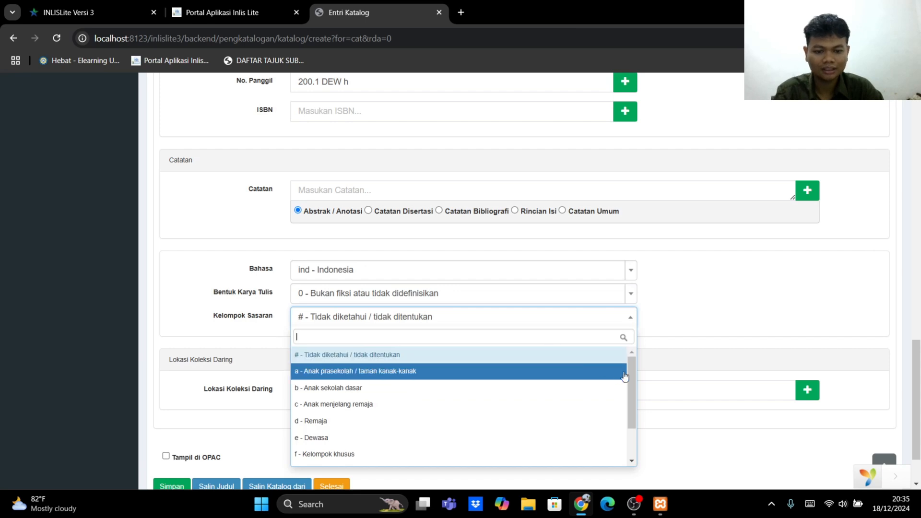
{"action": "scroll", "coordinate": [526, 382], "scroll_direction": "down", "scroll_amount": 2}
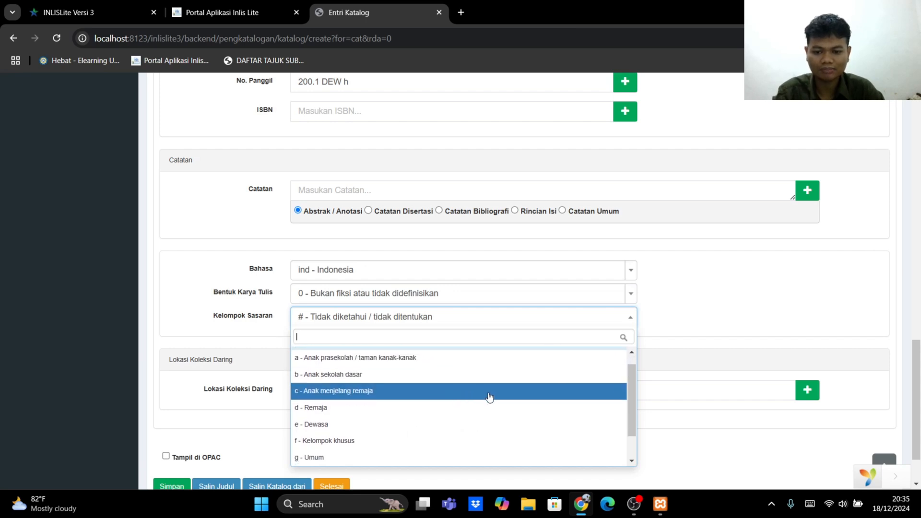
{"action": "scroll", "coordinate": [522, 412], "scroll_direction": "down", "scroll_amount": 1}
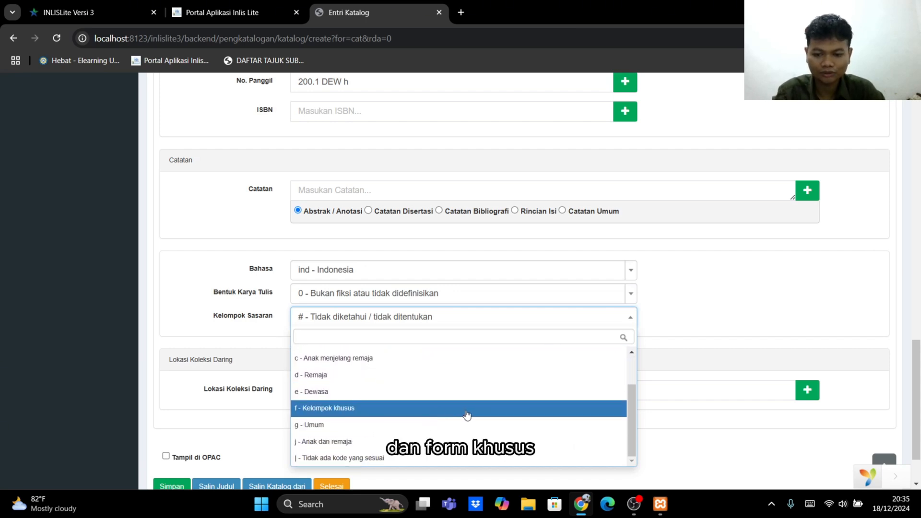
{"action": "left_click", "coordinate": [411, 425]}
{"action": "scroll", "coordinate": [586, 390], "scroll_direction": "down", "scroll_amount": 1}
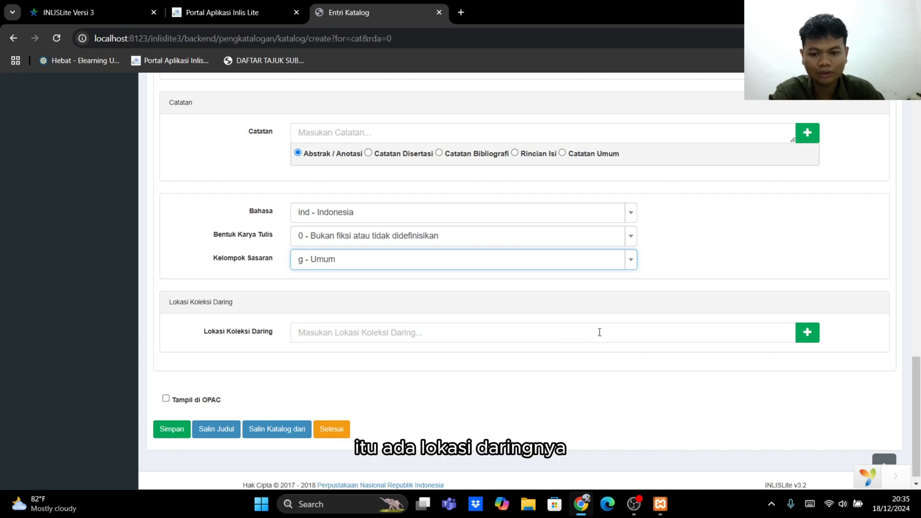
Step: Tick Tampil di OPAC, leaving Lokasi Koleksi Daring empty
{"action": "left_click", "coordinate": [471, 336]}
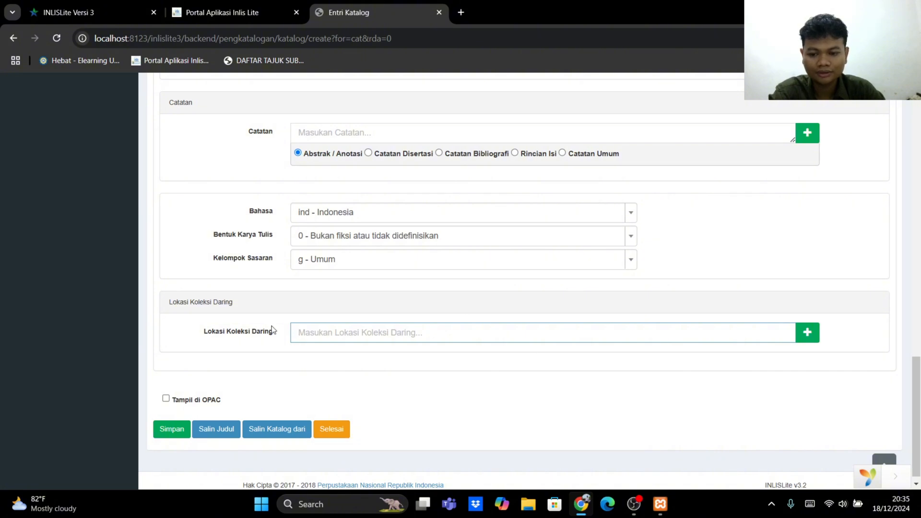
{"action": "scroll", "coordinate": [743, 302], "scroll_direction": "up", "scroll_amount": 2}
{"action": "scroll", "coordinate": [741, 298], "scroll_direction": "up", "scroll_amount": 5}
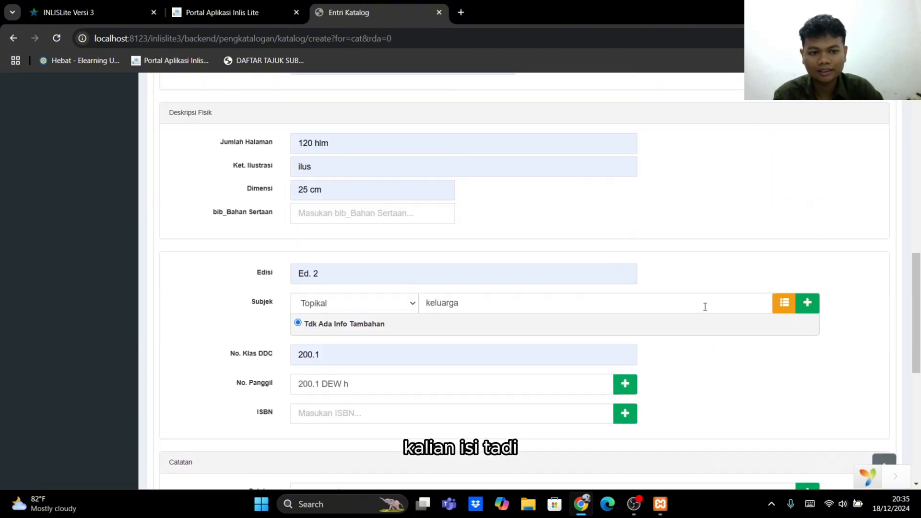
{"action": "scroll", "coordinate": [705, 307], "scroll_direction": "down", "scroll_amount": 7}
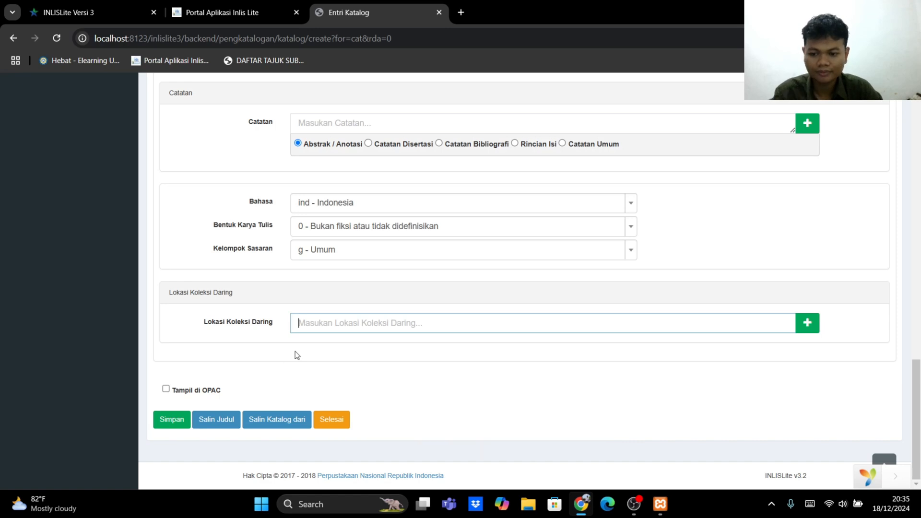
{"action": "left_click", "coordinate": [166, 389]}
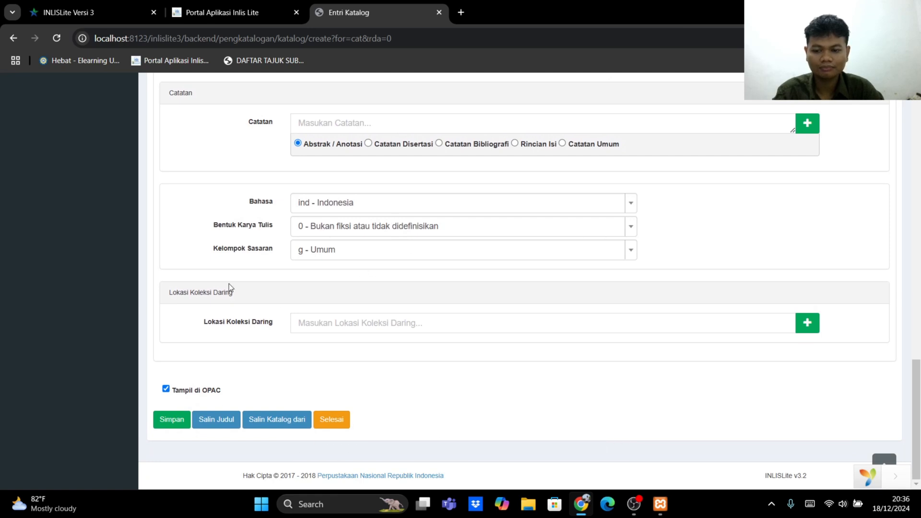
{"action": "left_click", "coordinate": [165, 422]}
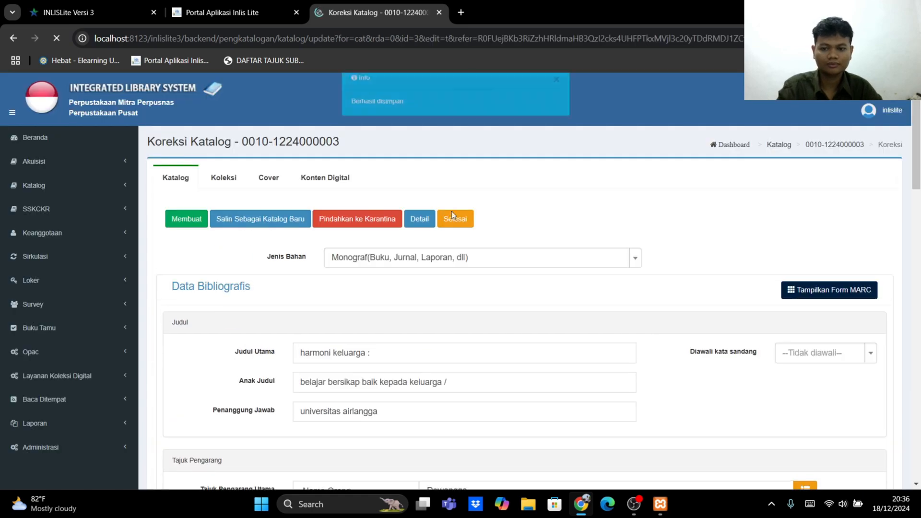
{"action": "scroll", "coordinate": [434, 293], "scroll_direction": "down", "scroll_amount": 1}
{"action": "scroll", "coordinate": [433, 294], "scroll_direction": "up", "scroll_amount": 1}
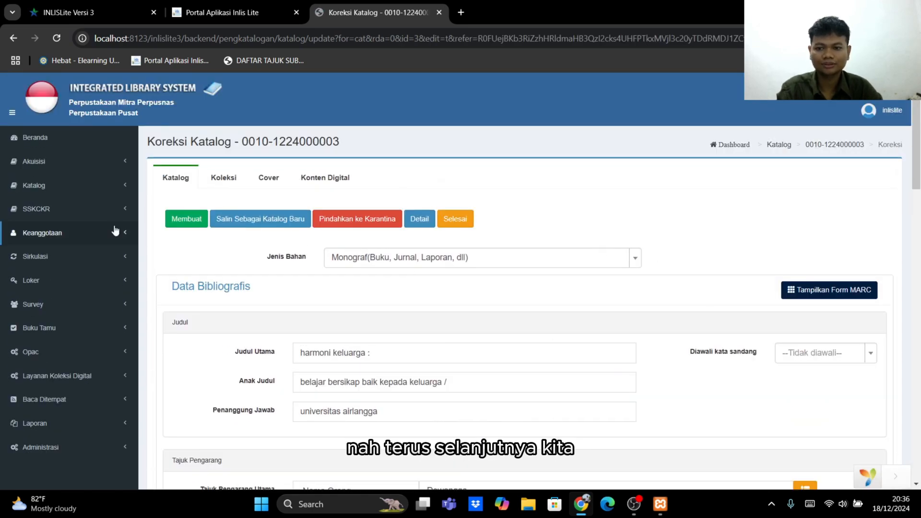
{"action": "left_click", "coordinate": [224, 178]}
{"action": "left_click", "coordinate": [177, 178]}
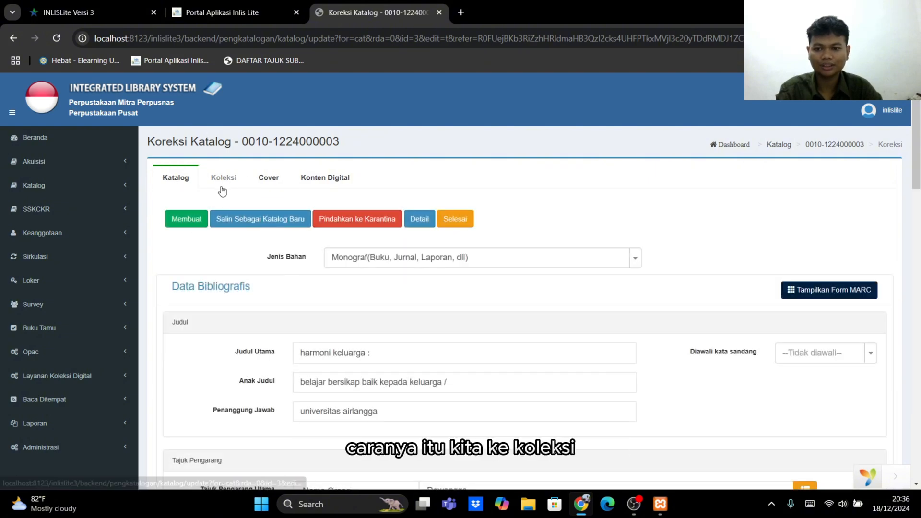
Step: Show the harmoni keluarga copy list and start a new Tambah Eksemplar entry
{"action": "left_click", "coordinate": [224, 178]}
{"action": "scroll", "coordinate": [376, 274], "scroll_direction": "down", "scroll_amount": 2}
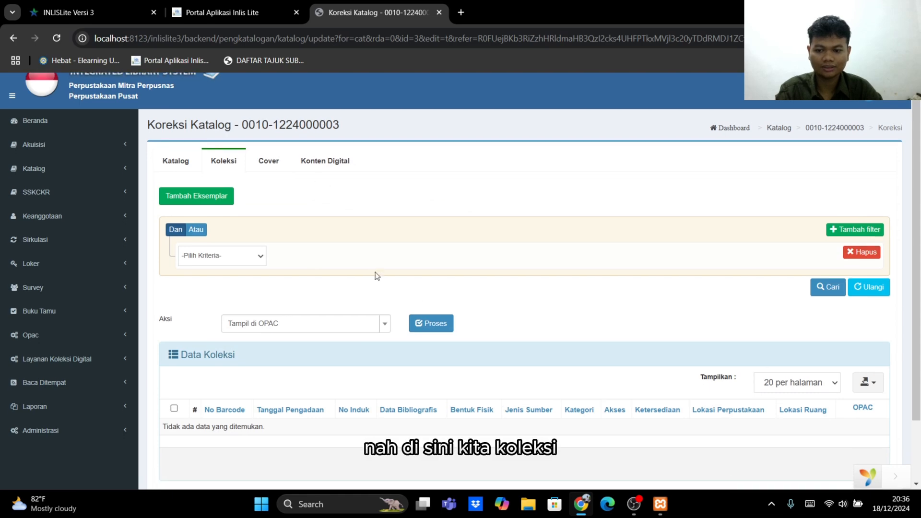
{"action": "scroll", "coordinate": [533, 297], "scroll_direction": "up", "scroll_amount": 2}
{"action": "scroll", "coordinate": [565, 341], "scroll_direction": "down", "scroll_amount": 1}
{"action": "scroll", "coordinate": [428, 371], "scroll_direction": "up", "scroll_amount": 2}
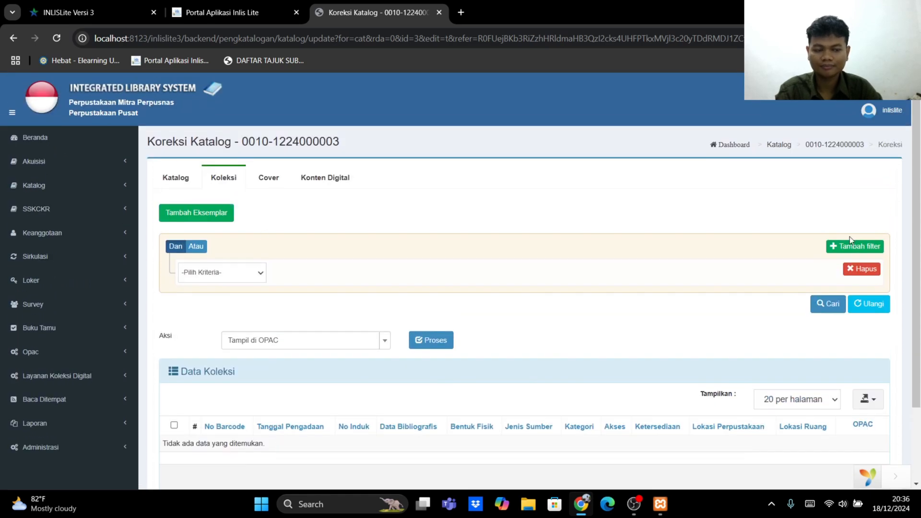
{"action": "left_click", "coordinate": [205, 215]}
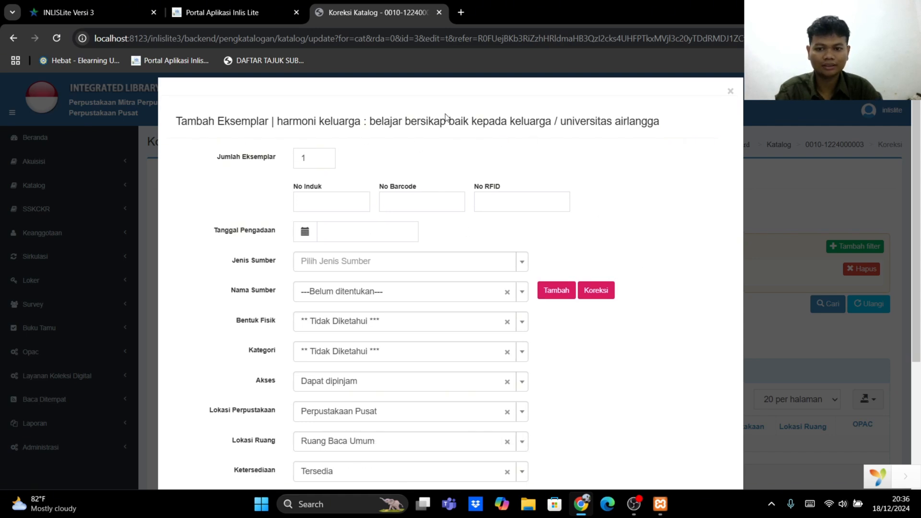
Step: Enter inventory number 001/PB/2024 and acquisition date 11-12-2024 for the new copy
{"action": "left_click", "coordinate": [569, 136]}
{"action": "scroll", "coordinate": [587, 152], "scroll_direction": "down", "scroll_amount": 1}
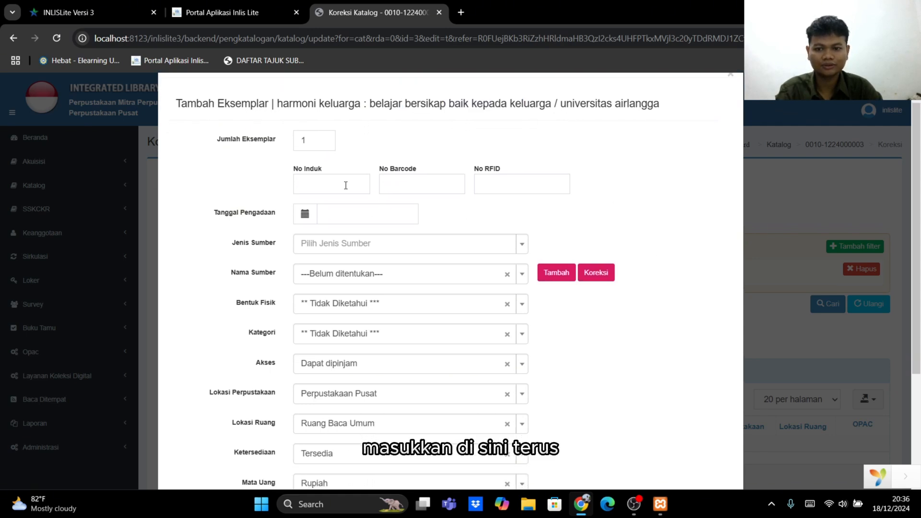
{"action": "scroll", "coordinate": [471, 249], "scroll_direction": "down", "scroll_amount": 3}
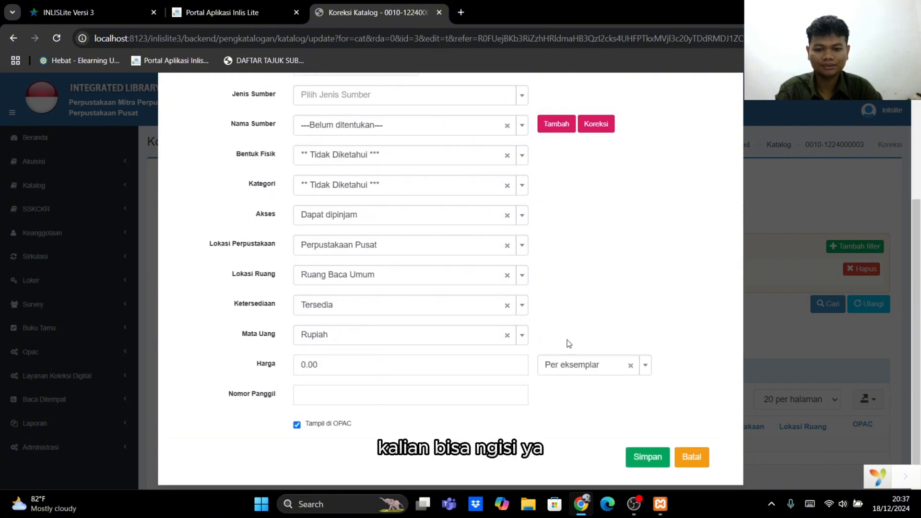
{"action": "scroll", "coordinate": [568, 343], "scroll_direction": "up", "scroll_amount": 3}
{"action": "left_click", "coordinate": [343, 174]}
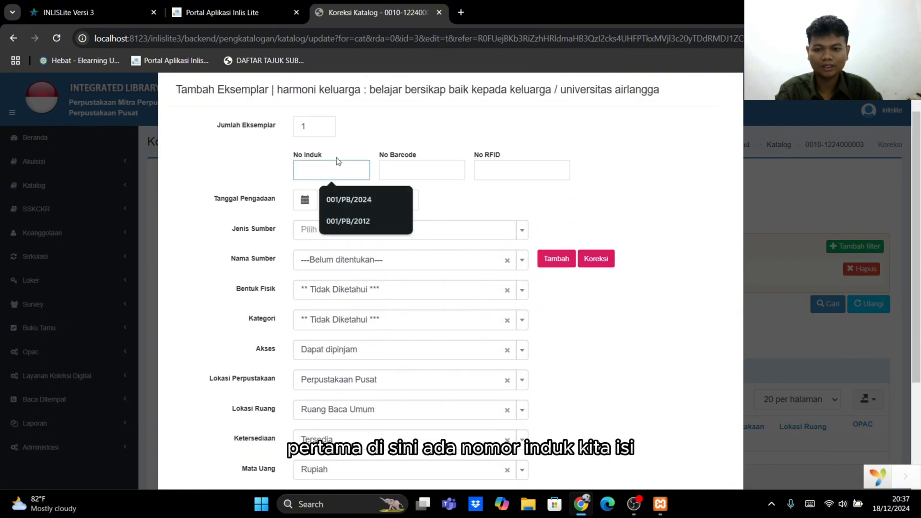
{"action": "left_click", "coordinate": [353, 200]}
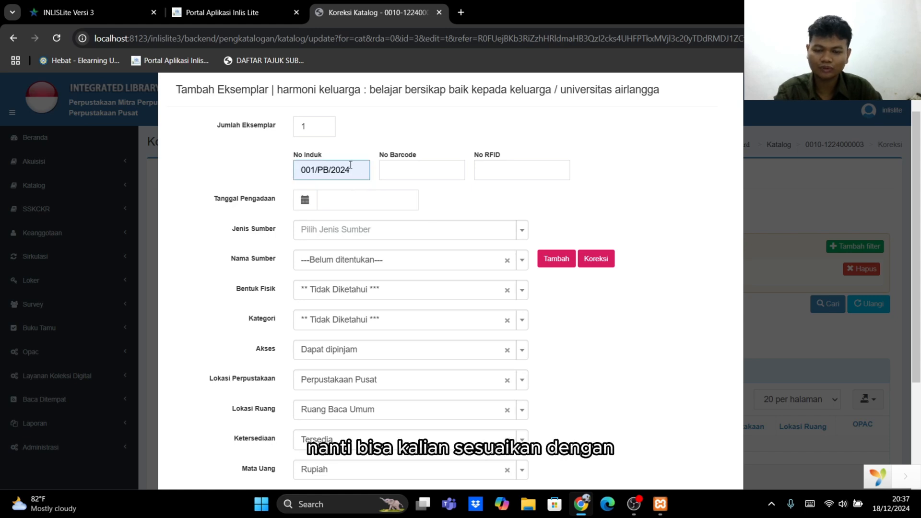
{"action": "left_click", "coordinate": [356, 210]}
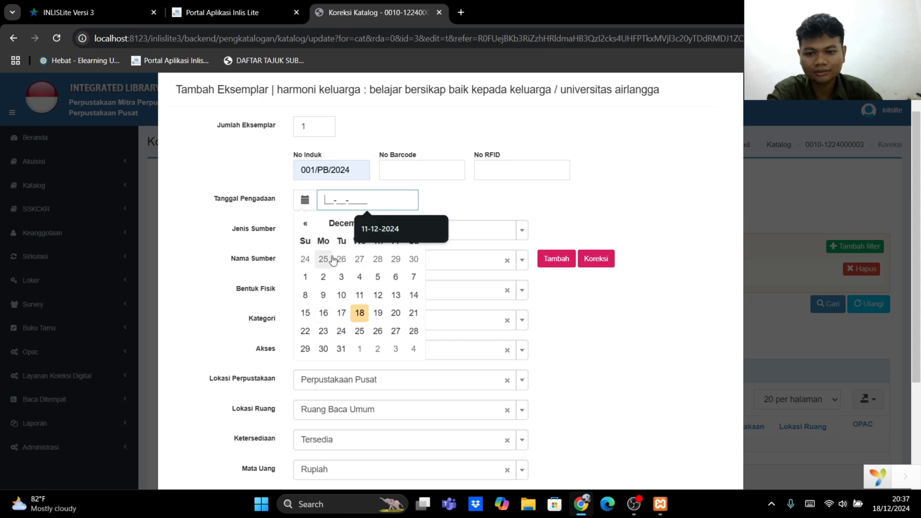
{"action": "left_click", "coordinate": [355, 304]}
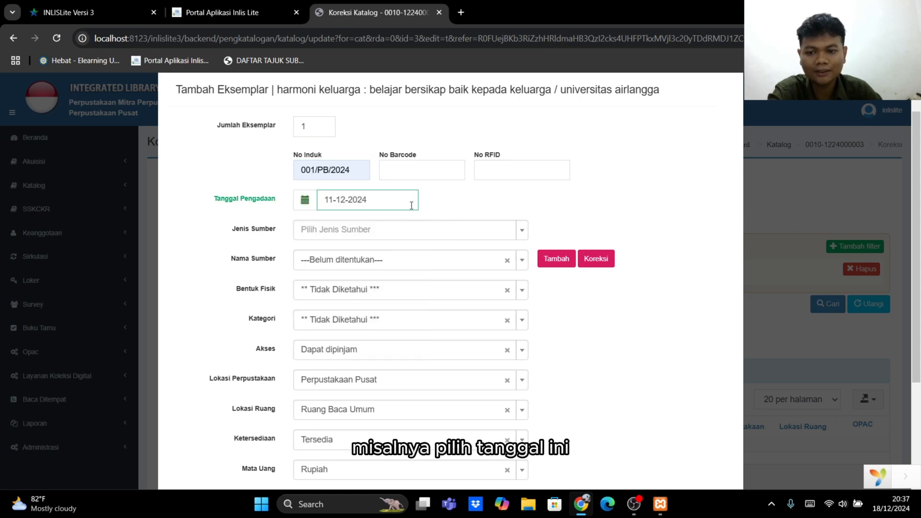
Step: Choose Pembelian as source type, leave Nama Sumber unset, and show Bentuk Fisik options
{"action": "left_click", "coordinate": [521, 234]}
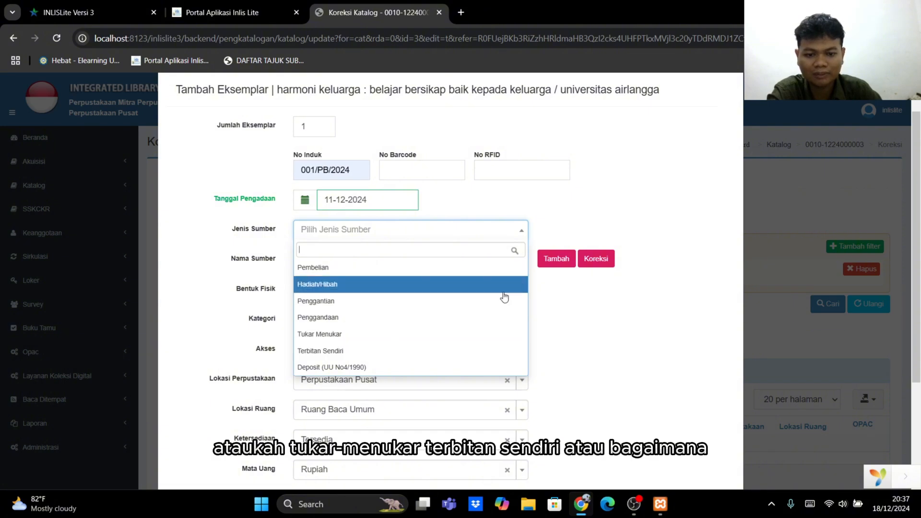
{"action": "left_click", "coordinate": [401, 272]}
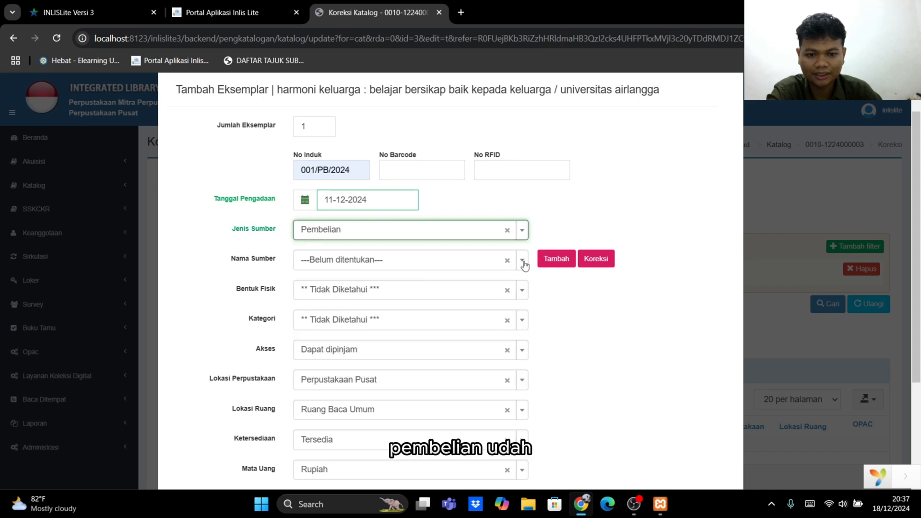
{"action": "left_click", "coordinate": [452, 263]}
{"action": "left_click", "coordinate": [273, 269]}
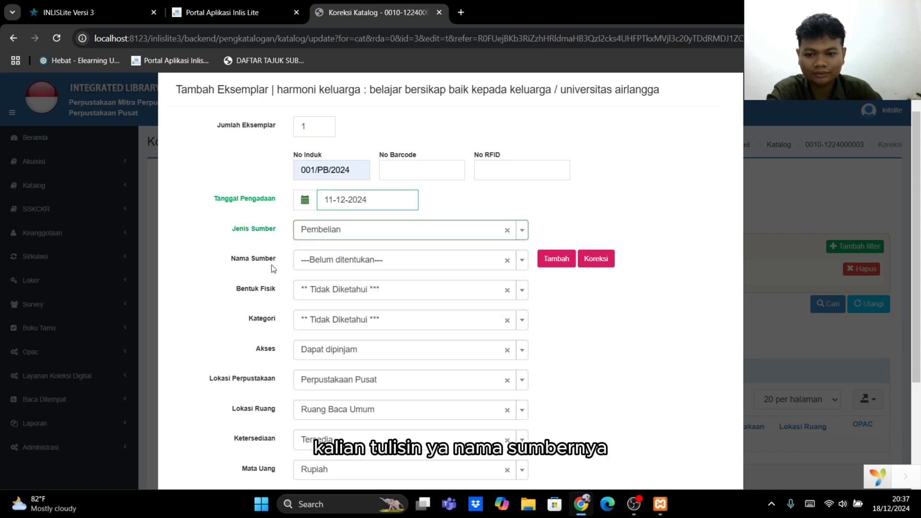
{"action": "left_click", "coordinate": [352, 270]}
{"action": "left_click", "coordinate": [357, 296]}
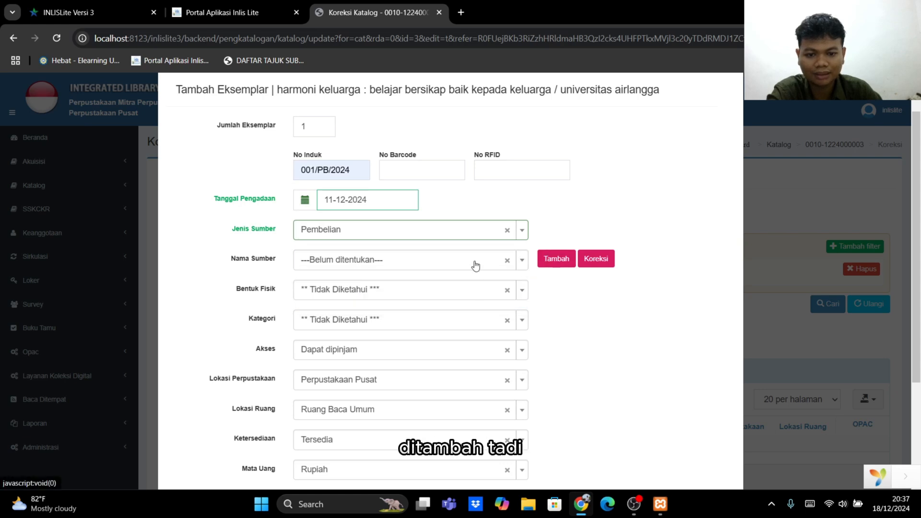
{"action": "left_click", "coordinate": [523, 293]}
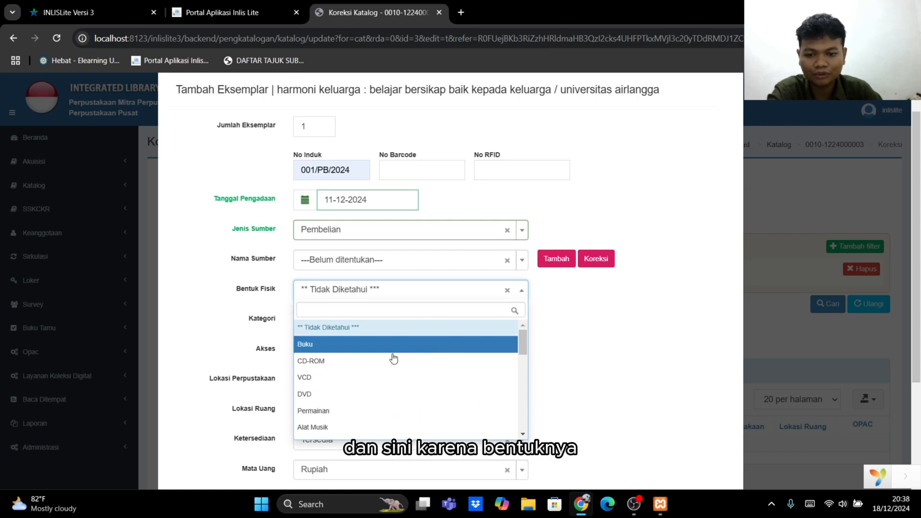
Step: Set Bentuk Fisik to Buku and Kategori to Koleksi Umum
{"action": "left_click", "coordinate": [412, 344]}
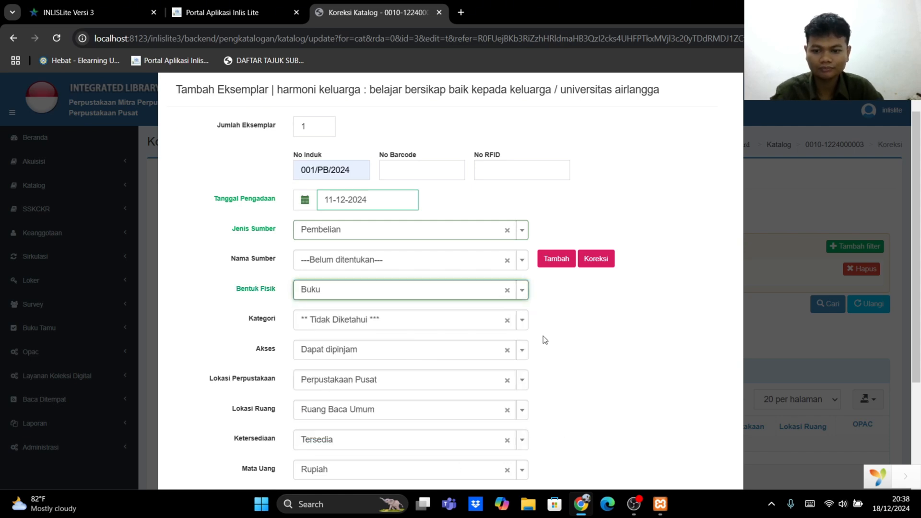
{"action": "scroll", "coordinate": [546, 340], "scroll_direction": "down", "scroll_amount": 1}
{"action": "left_click", "coordinate": [524, 254]}
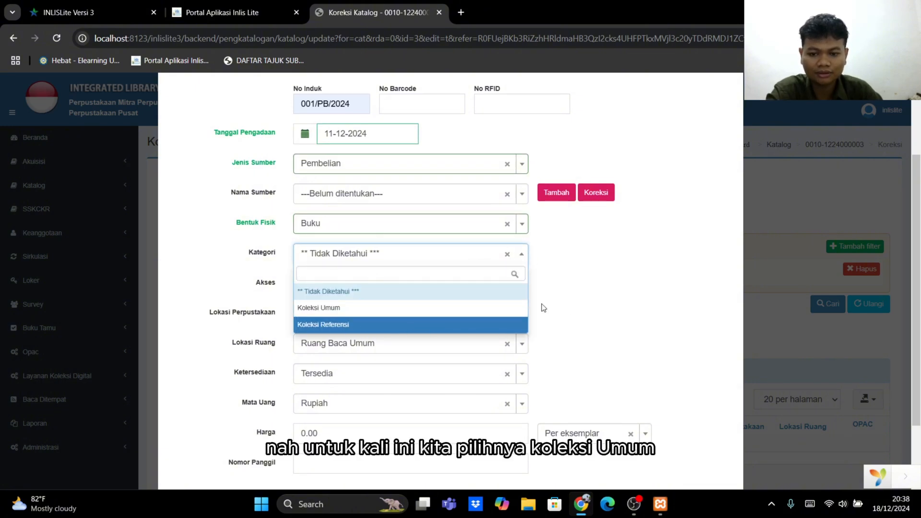
{"action": "left_click", "coordinate": [379, 313]}
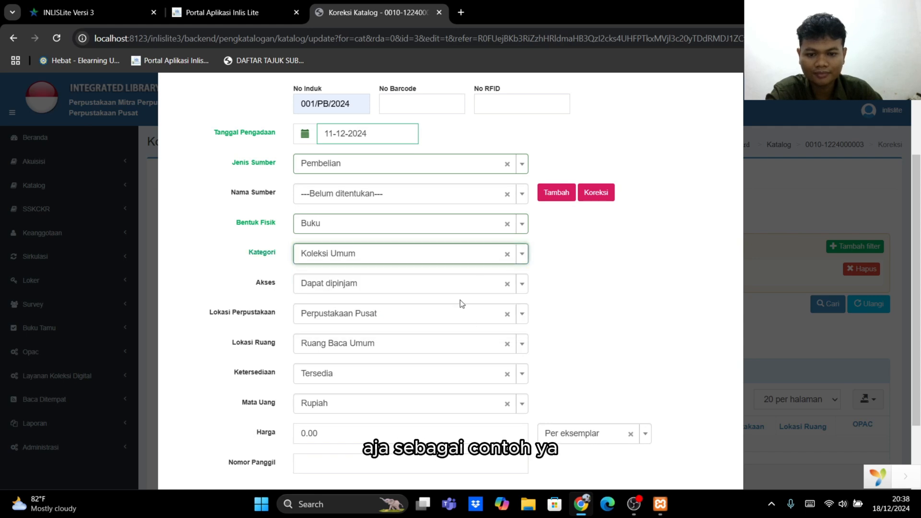
Step: Try Baca di tempat for Akses, then leave it at Dapat dipinjam
{"action": "left_click", "coordinate": [522, 288]}
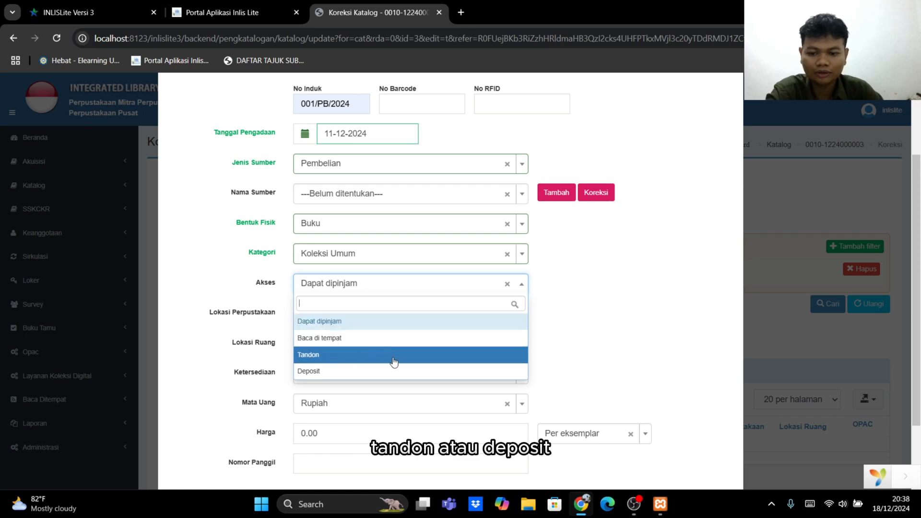
{"action": "left_click", "coordinate": [420, 324]}
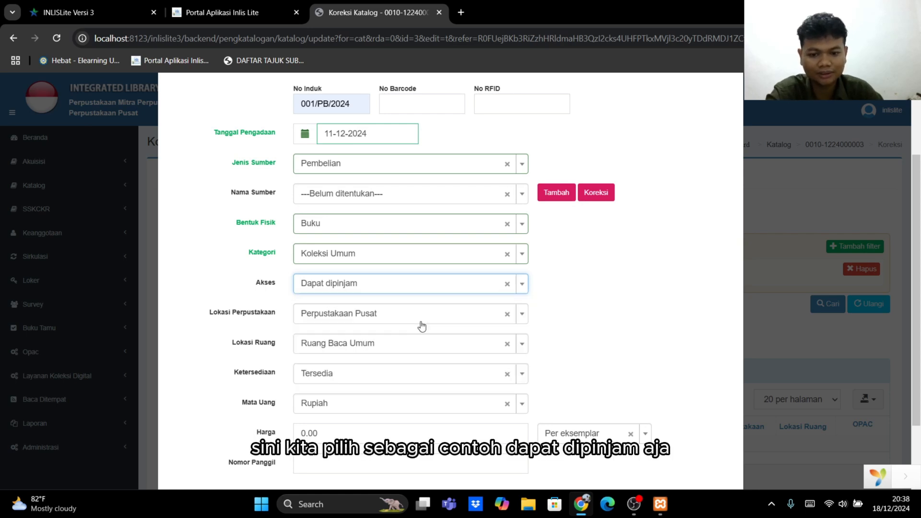
{"action": "scroll", "coordinate": [601, 286], "scroll_direction": "down", "scroll_amount": 1}
{"action": "left_click", "coordinate": [523, 271]}
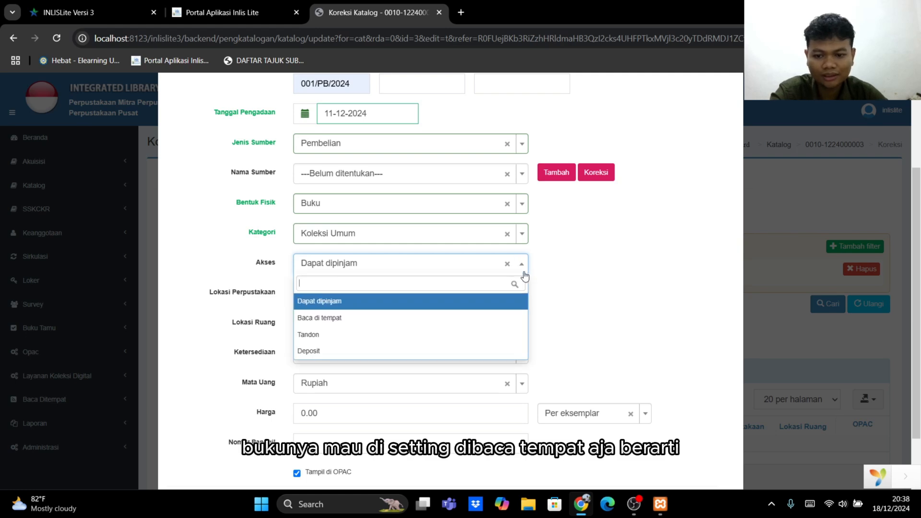
{"action": "left_click", "coordinate": [443, 328]}
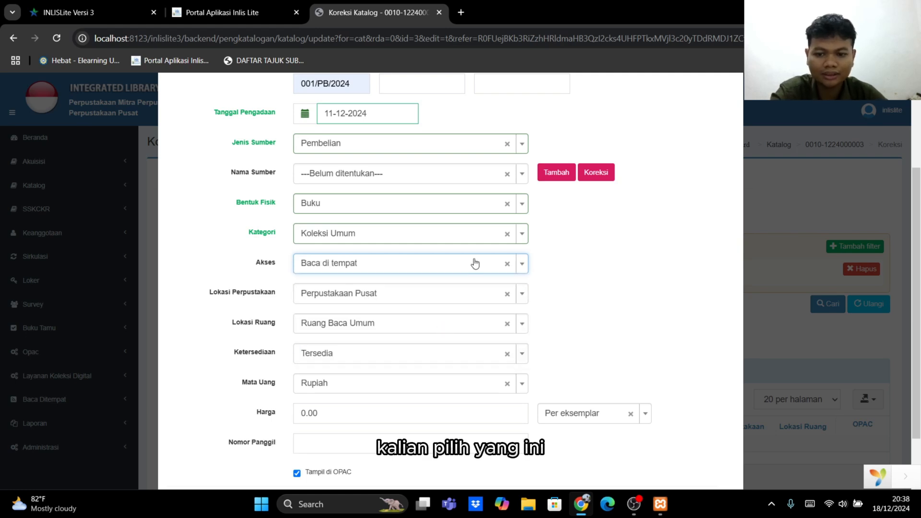
{"action": "left_click", "coordinate": [521, 267]}
{"action": "left_click", "coordinate": [453, 306]}
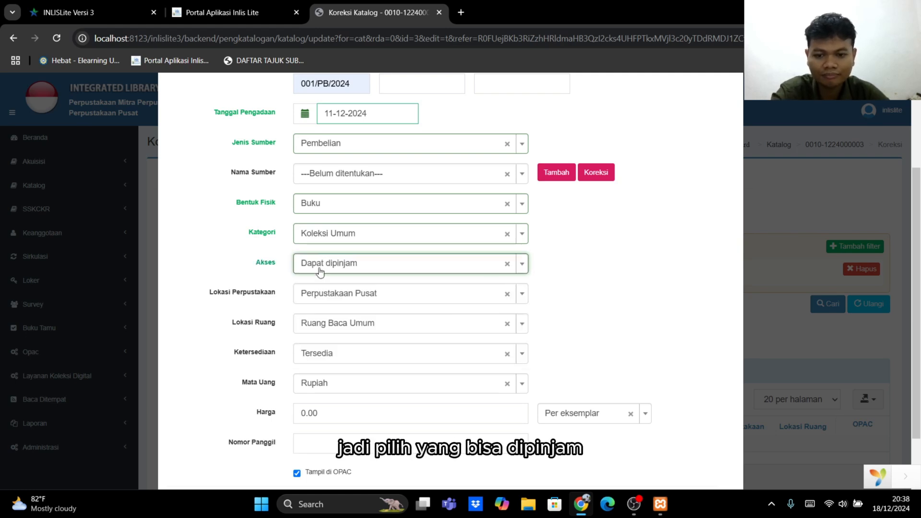
Step: Keep Perpustakaan Pusat, Ruang Baca Umum and Tersedia as location, room and availability
{"action": "scroll", "coordinate": [418, 288], "scroll_direction": "down", "scroll_amount": 2}
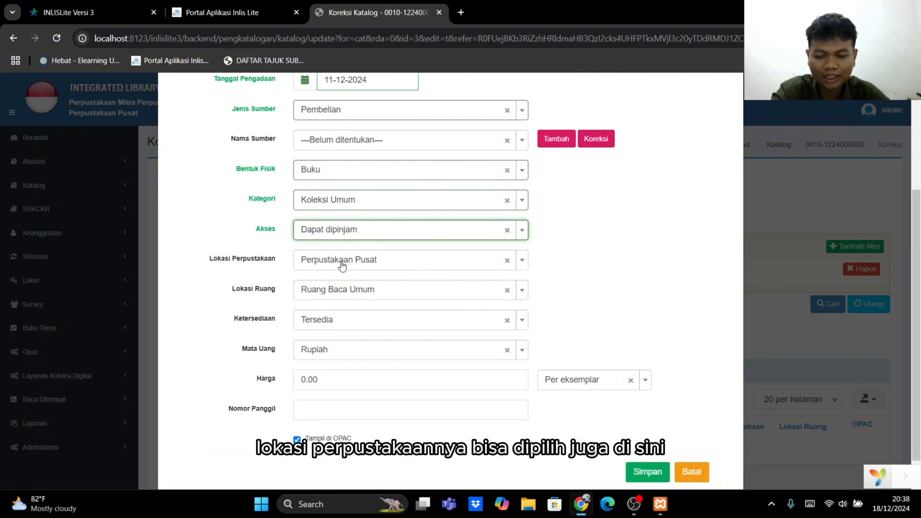
{"action": "left_click", "coordinate": [525, 260]}
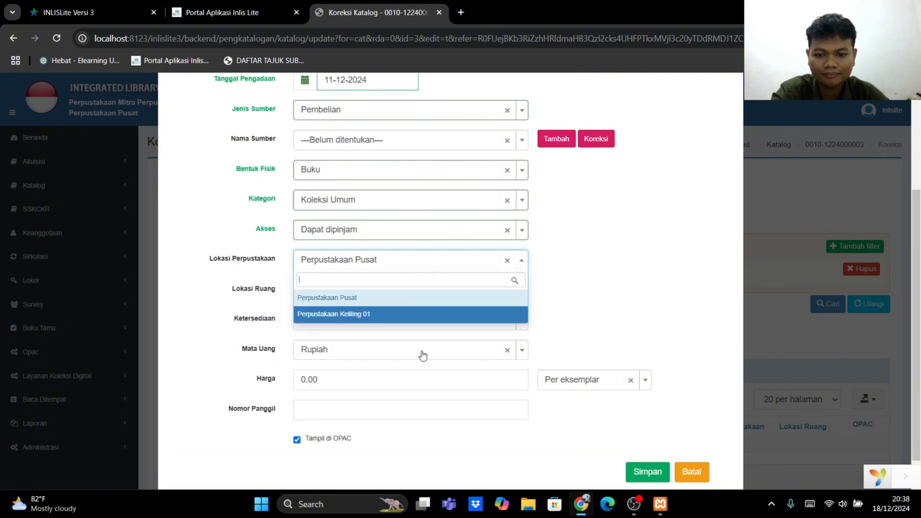
{"action": "left_click", "coordinate": [404, 298]}
{"action": "scroll", "coordinate": [406, 305], "scroll_direction": "down", "scroll_amount": 1}
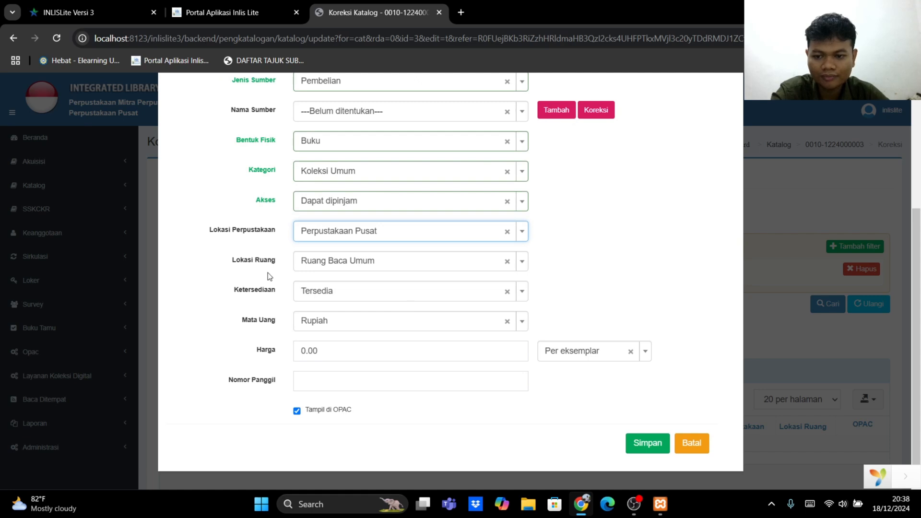
{"action": "left_click", "coordinate": [519, 262]}
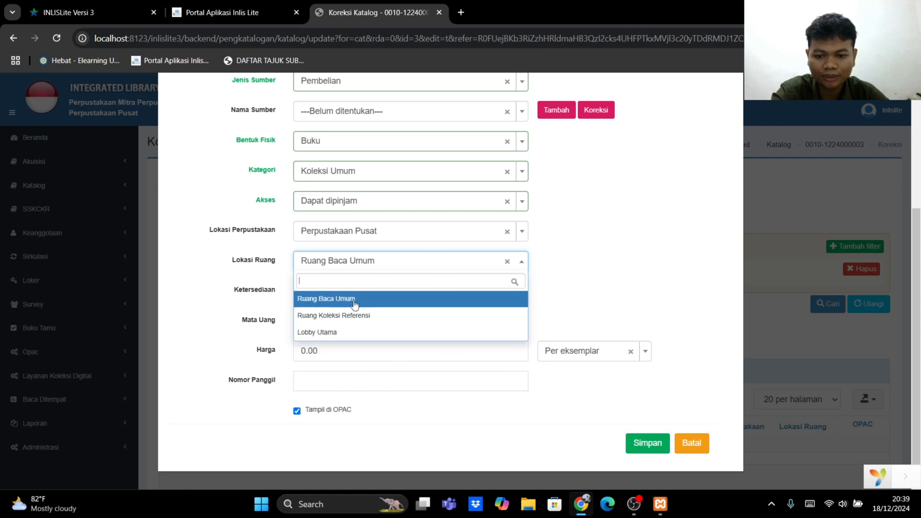
{"action": "left_click", "coordinate": [432, 300]}
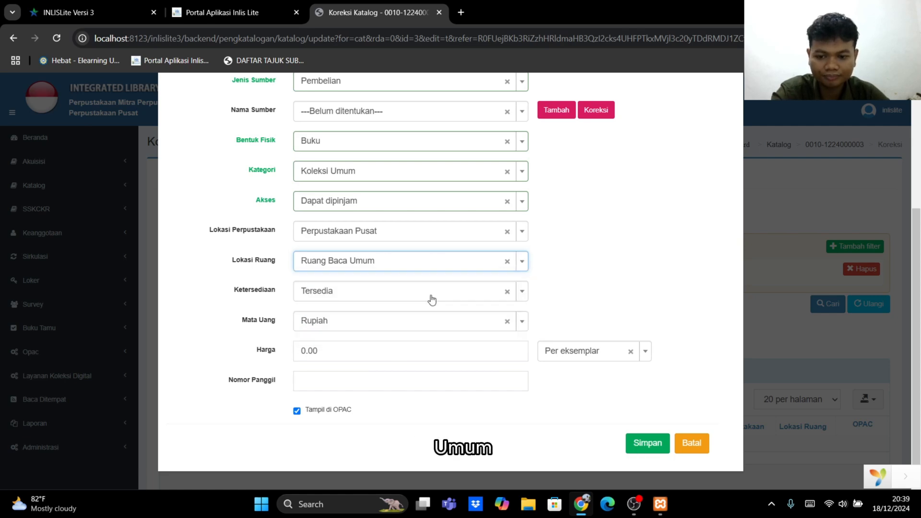
{"action": "left_click", "coordinate": [527, 296]}
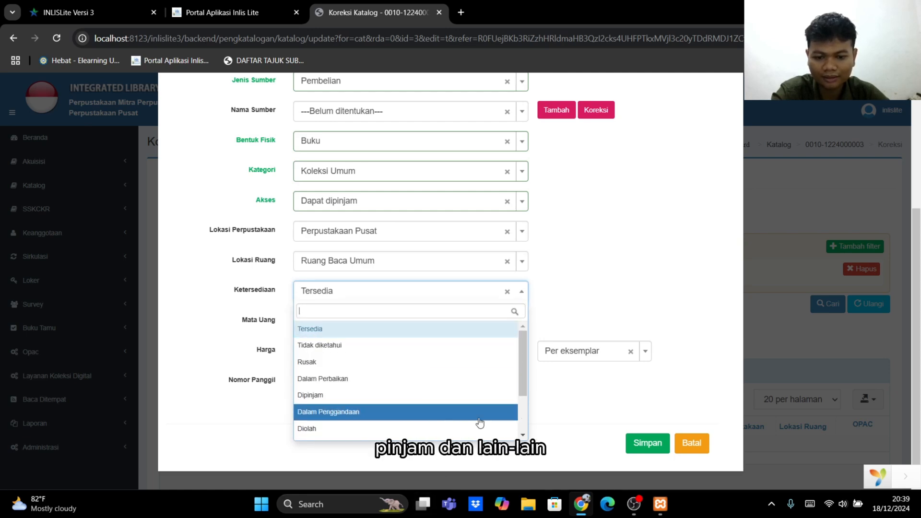
{"action": "left_click_drag", "start_coordinate": [519, 379], "coordinate": [511, 356]}
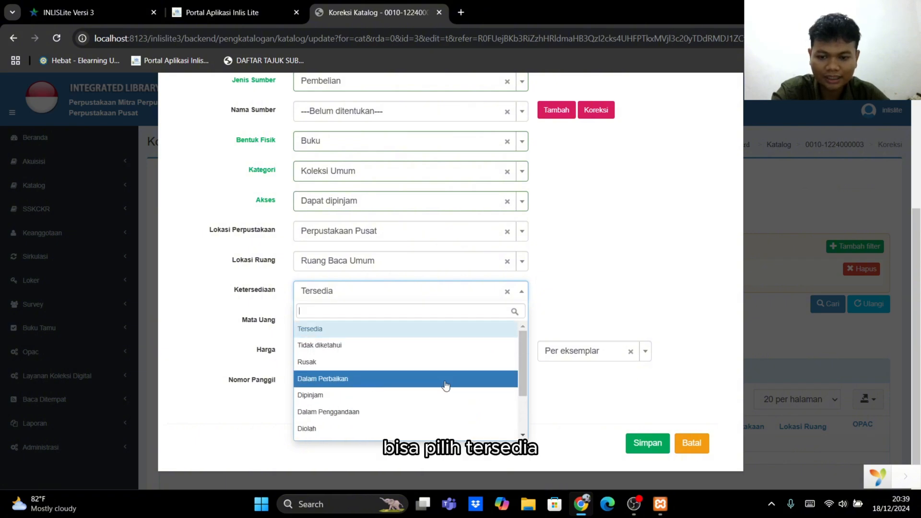
{"action": "left_click", "coordinate": [379, 332]}
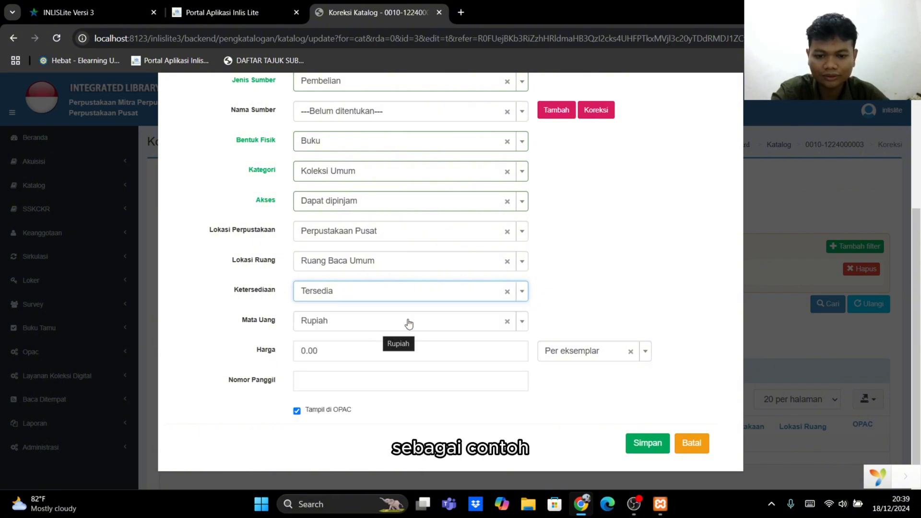
Step: Enter price 500,000.00 and fill Nomor Panggil with the suggested 200.1 DEW h
{"action": "left_click", "coordinate": [385, 351]}
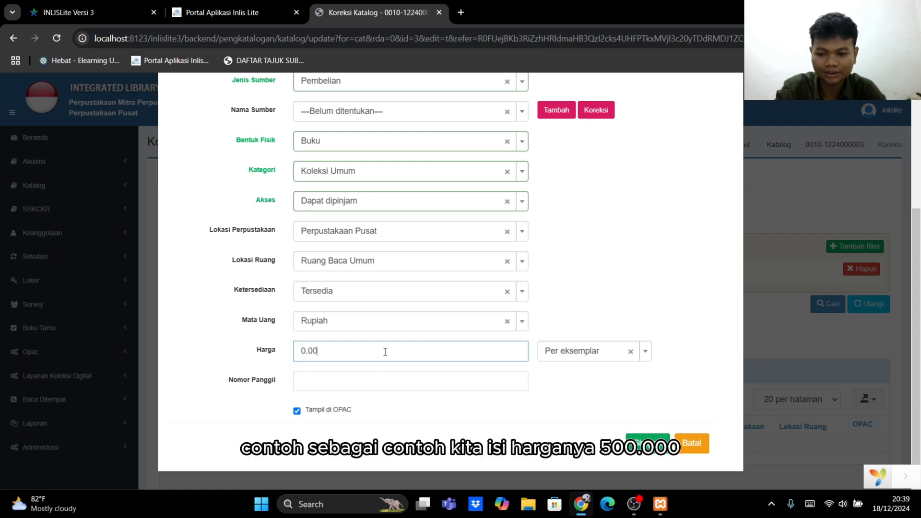
{"action": "type", "text": "50"}
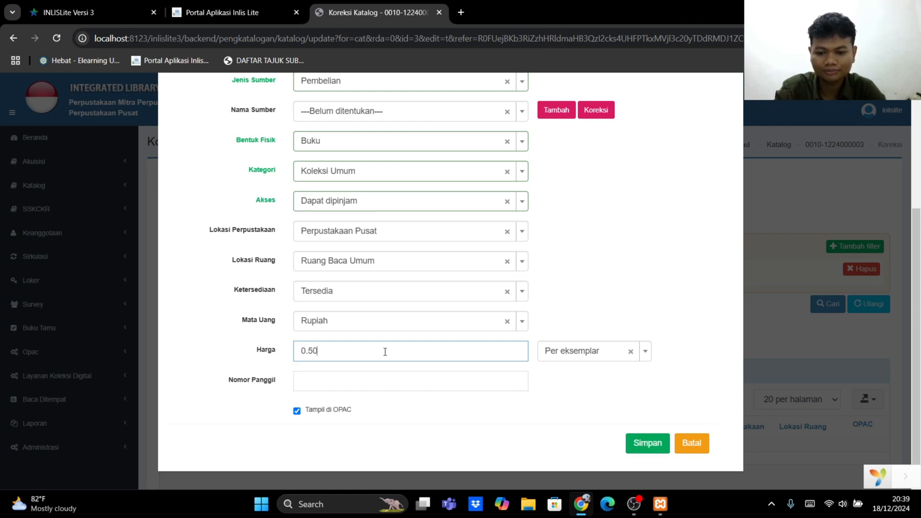
{"action": "type", "text": "0,0"}
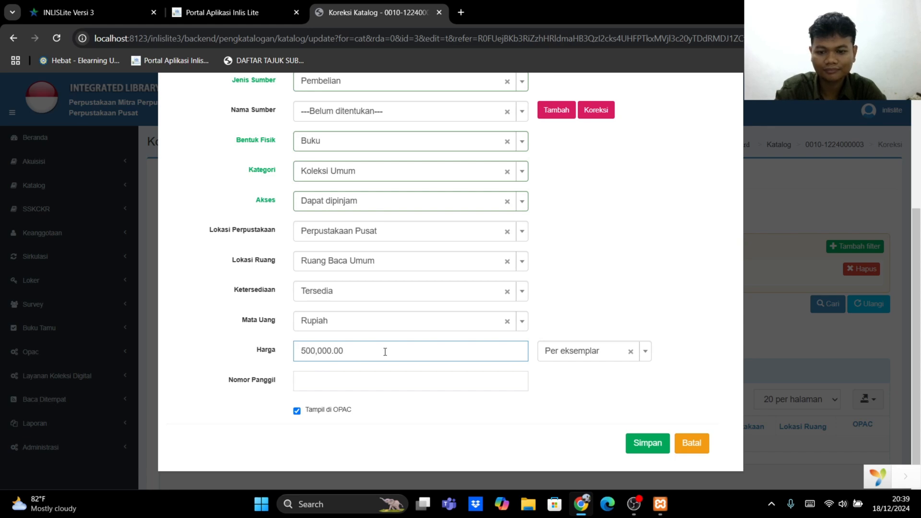
{"action": "left_click", "coordinate": [442, 383]}
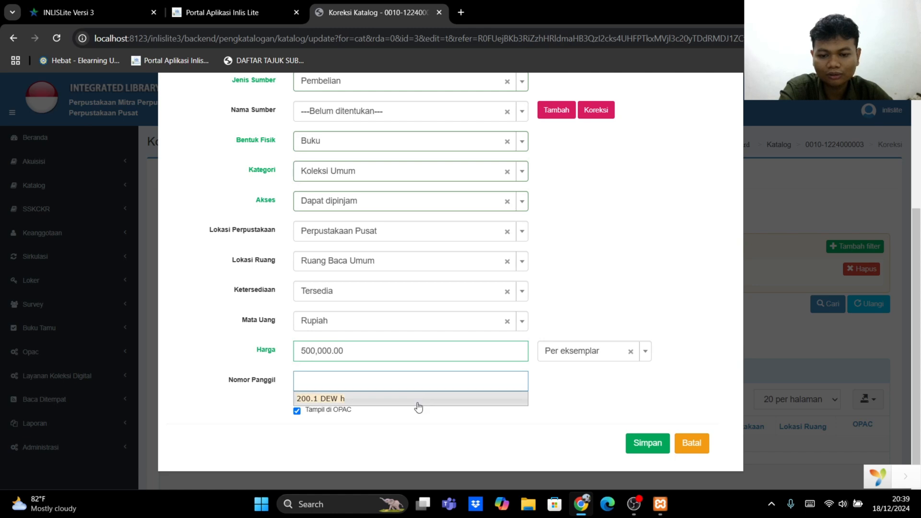
{"action": "left_click", "coordinate": [418, 406]}
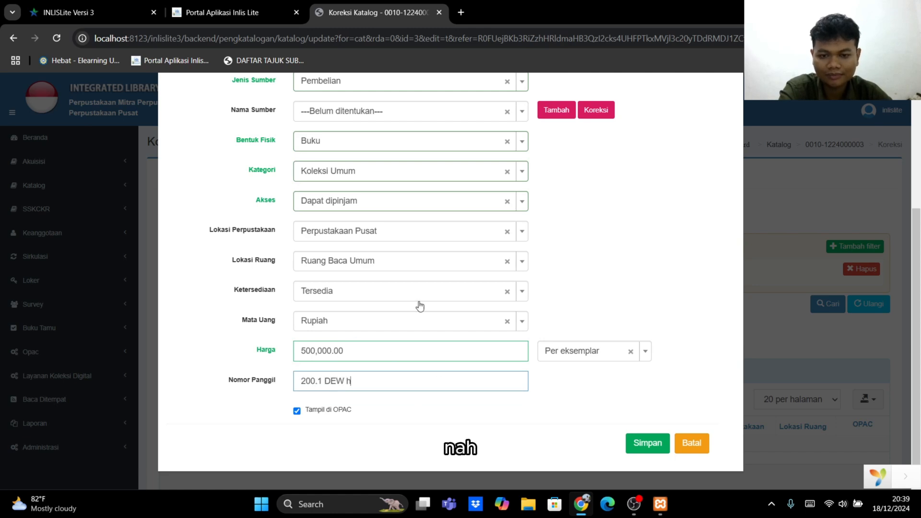
{"action": "scroll", "coordinate": [471, 247], "scroll_direction": "up", "scroll_amount": 2}
{"action": "scroll", "coordinate": [472, 247], "scroll_direction": "up", "scroll_amount": 3}
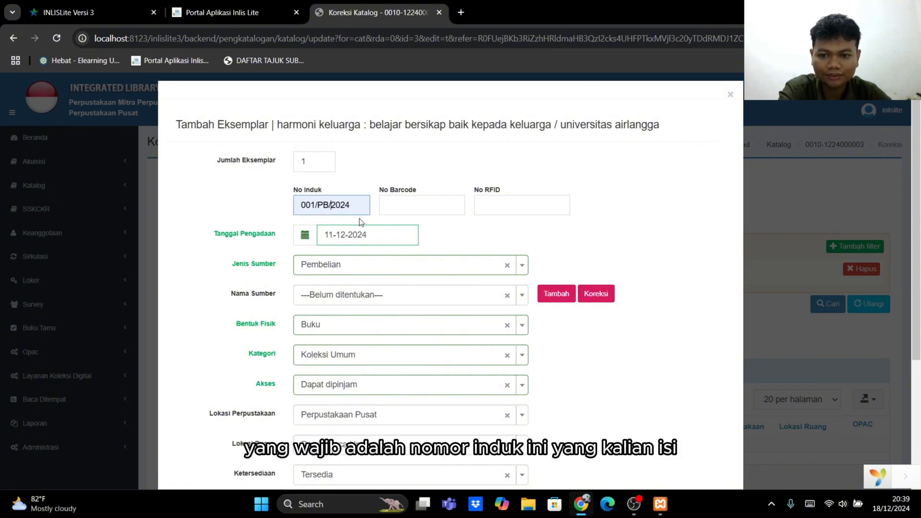
{"action": "scroll", "coordinate": [499, 267], "scroll_direction": "down", "scroll_amount": 4}
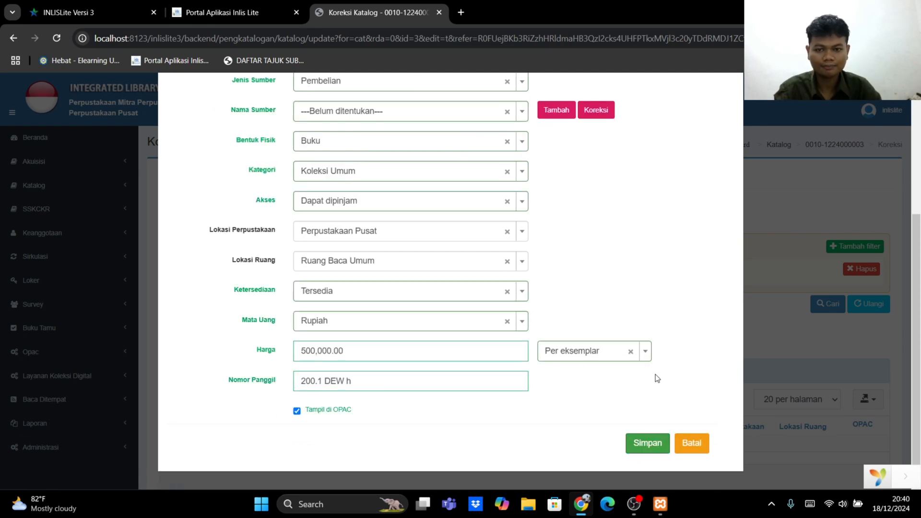
Step: Fill in acquisition date 11-12-2024 again and save the new copy
{"action": "left_click", "coordinate": [648, 443]}
{"action": "left_click", "coordinate": [339, 182]}
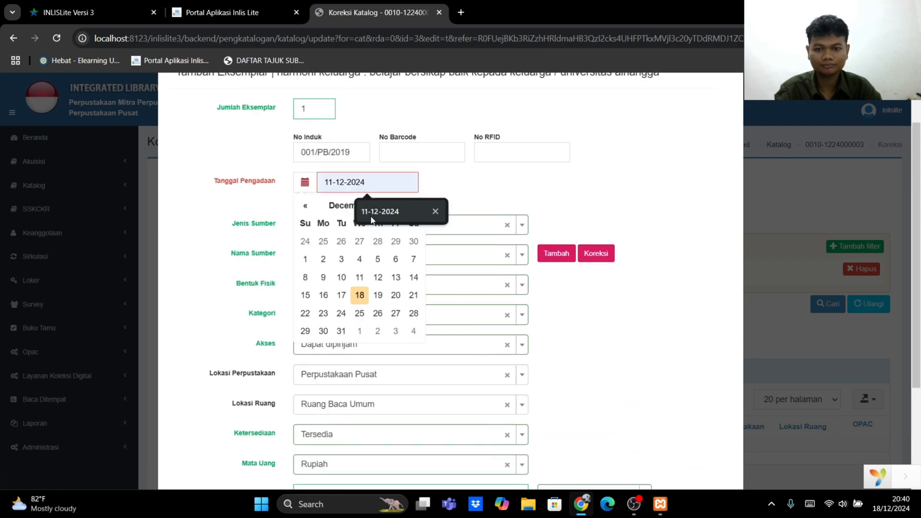
{"action": "left_click", "coordinate": [359, 275]}
{"action": "scroll", "coordinate": [432, 288], "scroll_direction": "down", "scroll_amount": 3}
{"action": "left_click", "coordinate": [651, 447]}
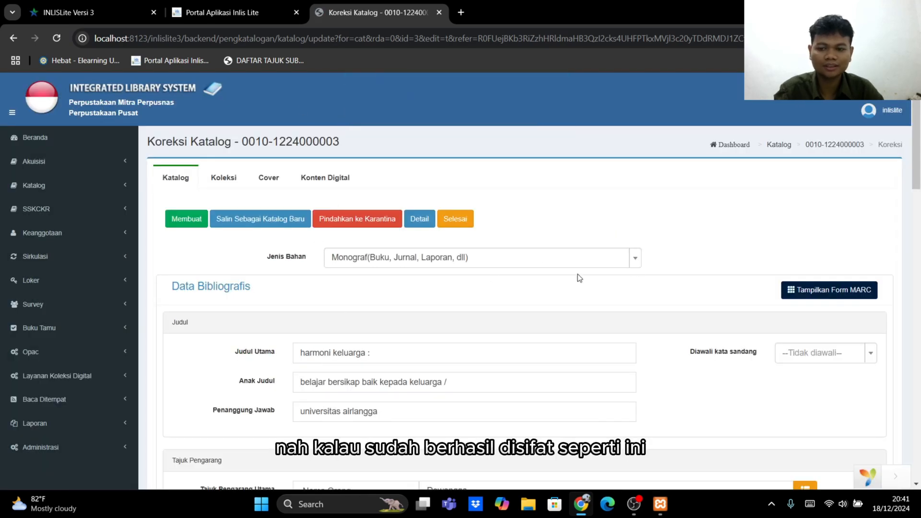
Step: Check the OPAC column of the saved copy in the Data Koleksi table
{"action": "left_click", "coordinate": [223, 177]}
{"action": "scroll", "coordinate": [733, 416], "scroll_direction": "down", "scroll_amount": 3}
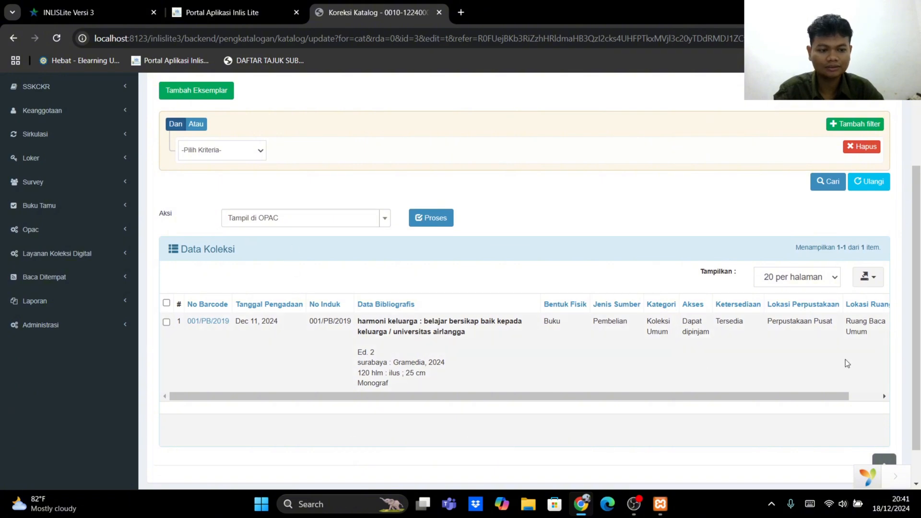
{"action": "scroll", "coordinate": [846, 359], "scroll_direction": "right", "scroll_amount": 2}
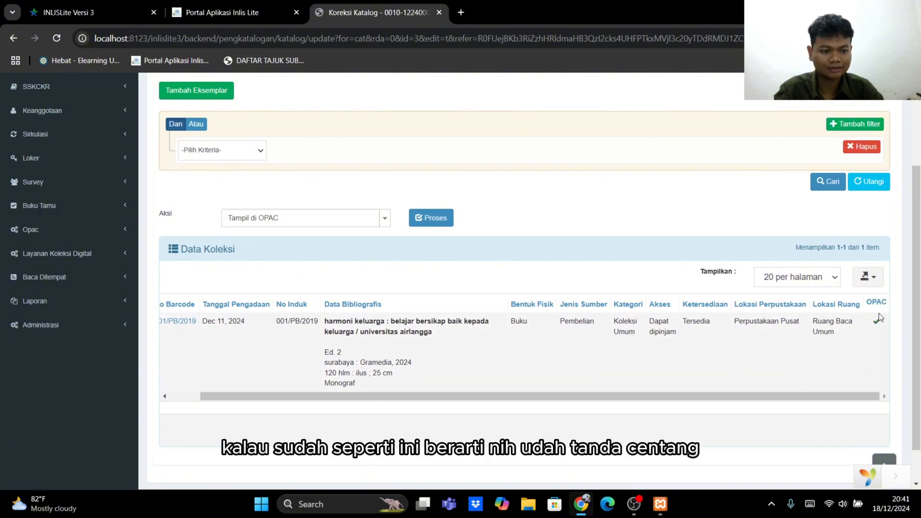
{"action": "left_click_drag", "start_coordinate": [744, 397], "coordinate": [295, 288]}
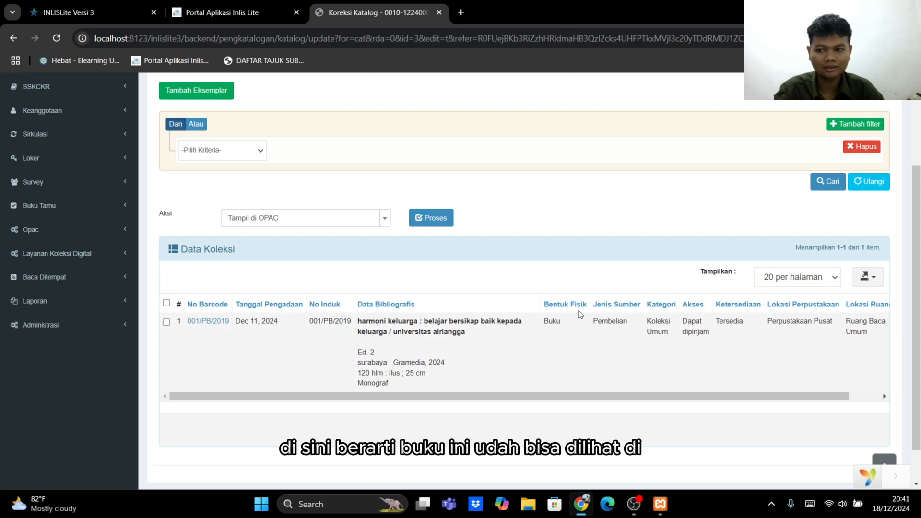
{"action": "left_click_drag", "start_coordinate": [471, 401], "coordinate": [565, 343]}
{"action": "scroll", "coordinate": [554, 290], "scroll_direction": "up", "scroll_amount": 2}
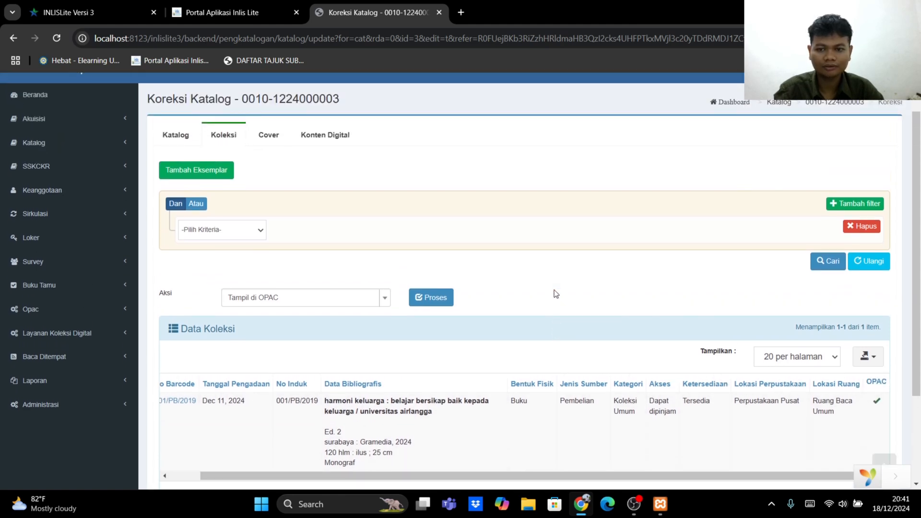
Step: Look through the Cover and Konten Digital sections, cancelling the cover file browser
{"action": "left_click", "coordinate": [267, 147]}
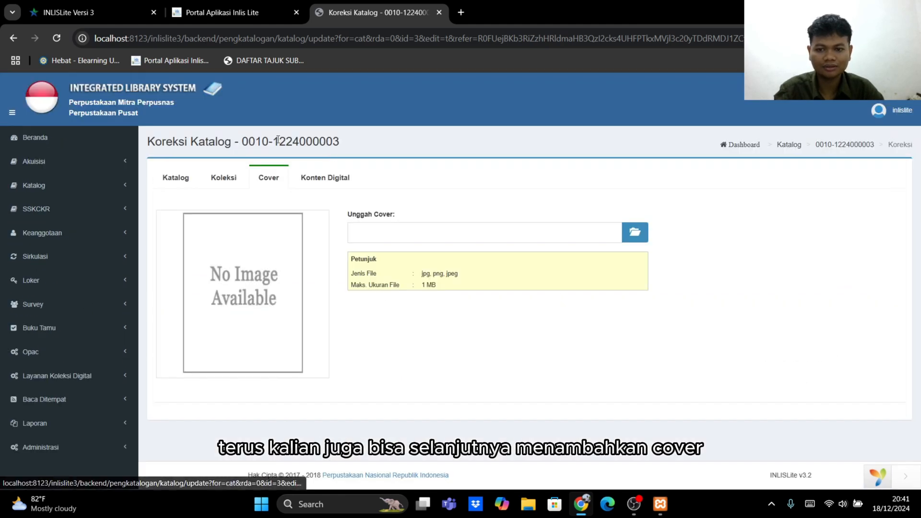
{"action": "left_click", "coordinate": [332, 181]}
{"action": "left_click", "coordinate": [272, 180]}
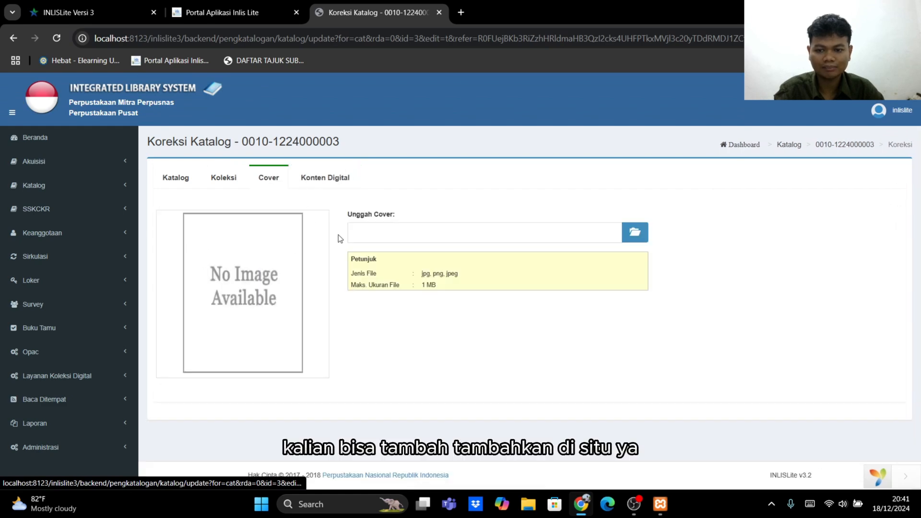
{"action": "left_click", "coordinate": [635, 232]}
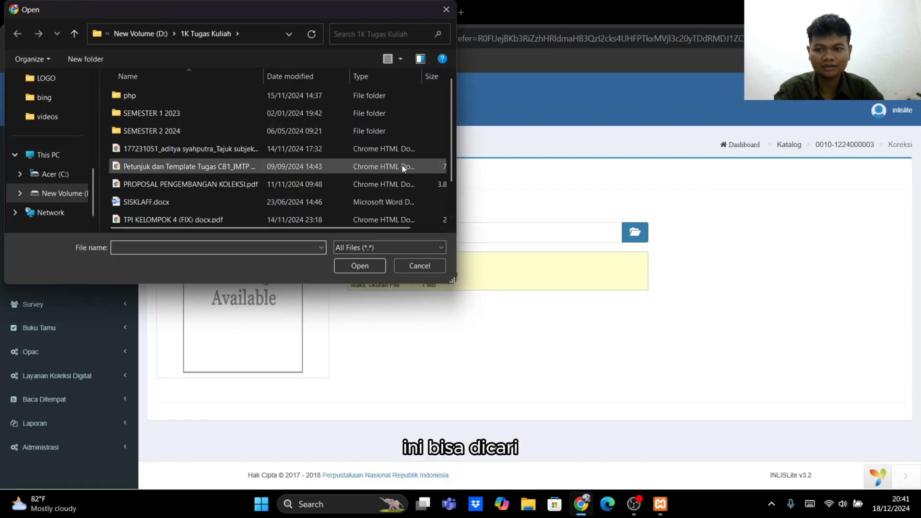
{"action": "left_click", "coordinate": [447, 13]}
{"action": "left_click", "coordinate": [343, 180]}
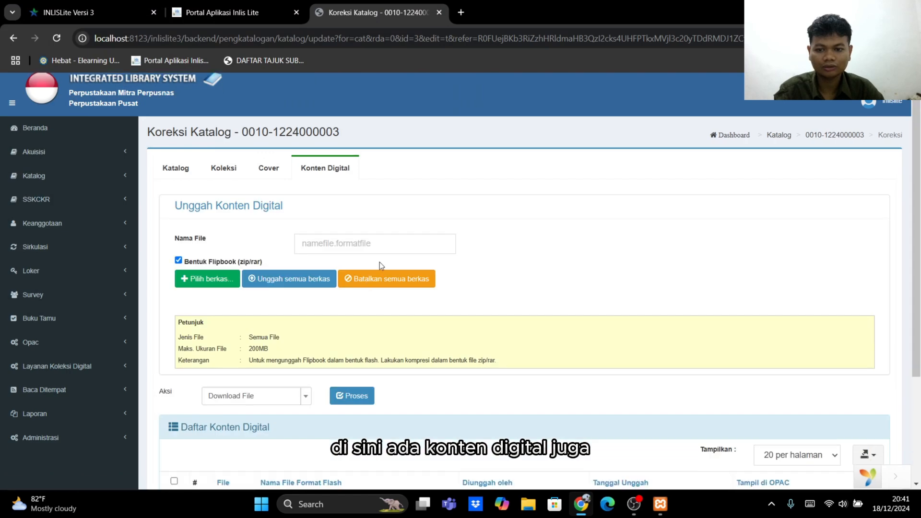
{"action": "scroll", "coordinate": [379, 262], "scroll_direction": "down", "scroll_amount": 3}
{"action": "scroll", "coordinate": [535, 295], "scroll_direction": "up", "scroll_amount": 3}
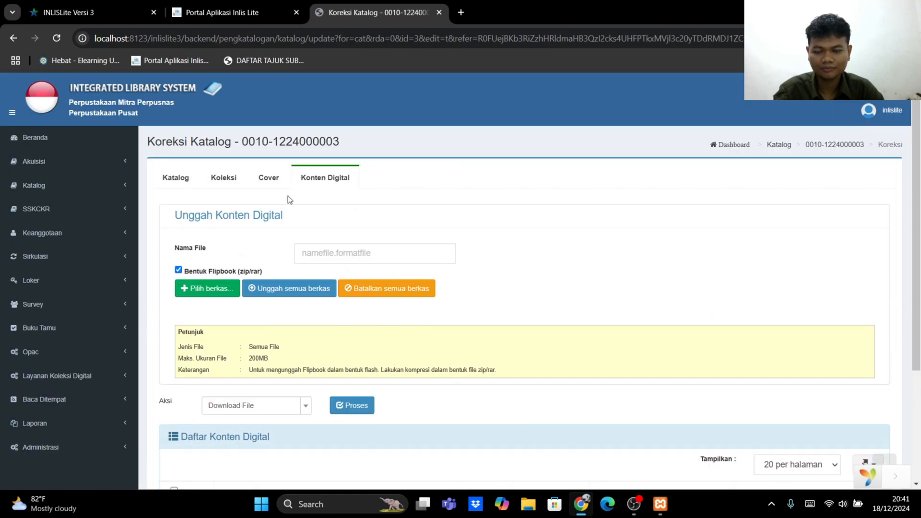
{"action": "left_click", "coordinate": [267, 178]}
Step: Return to the Koleksi copy list, briefly revisiting the Katalog details
{"action": "left_click", "coordinate": [234, 180]}
{"action": "scroll", "coordinate": [797, 389], "scroll_direction": "down", "scroll_amount": 2}
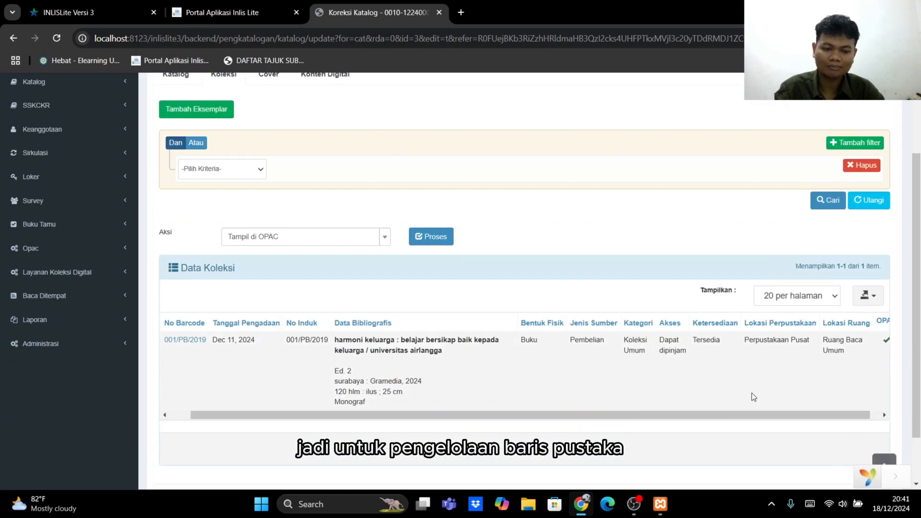
{"action": "left_click_drag", "start_coordinate": [754, 415], "coordinate": [835, 422]}
{"action": "scroll", "coordinate": [603, 435], "scroll_direction": "up", "scroll_amount": 2}
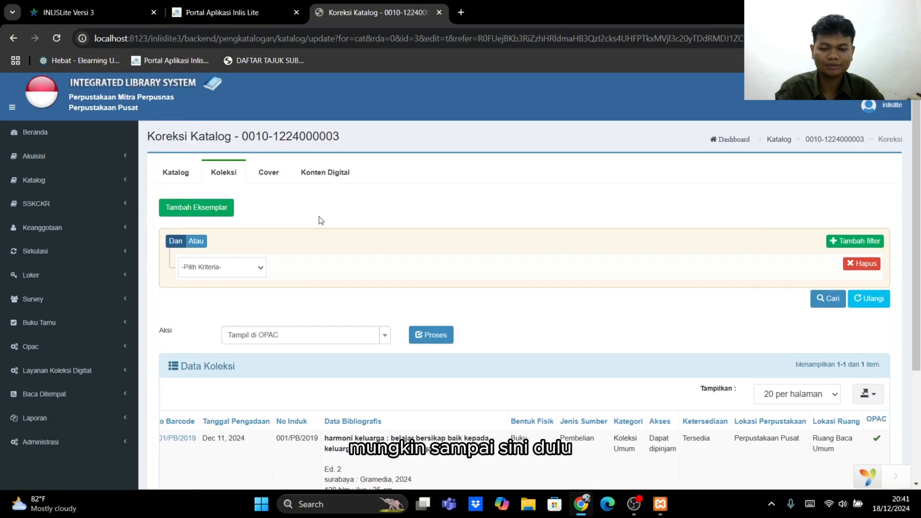
{"action": "left_click", "coordinate": [175, 173]}
{"action": "left_click", "coordinate": [228, 174]}
{"action": "scroll", "coordinate": [631, 478], "scroll_direction": "down", "scroll_amount": 1}
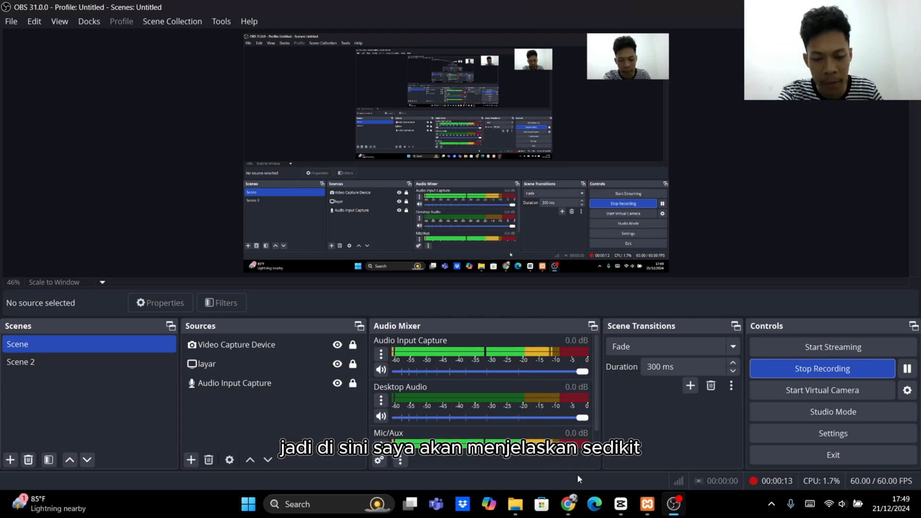
{"action": "mouse_move", "coordinate": [564, 508]}
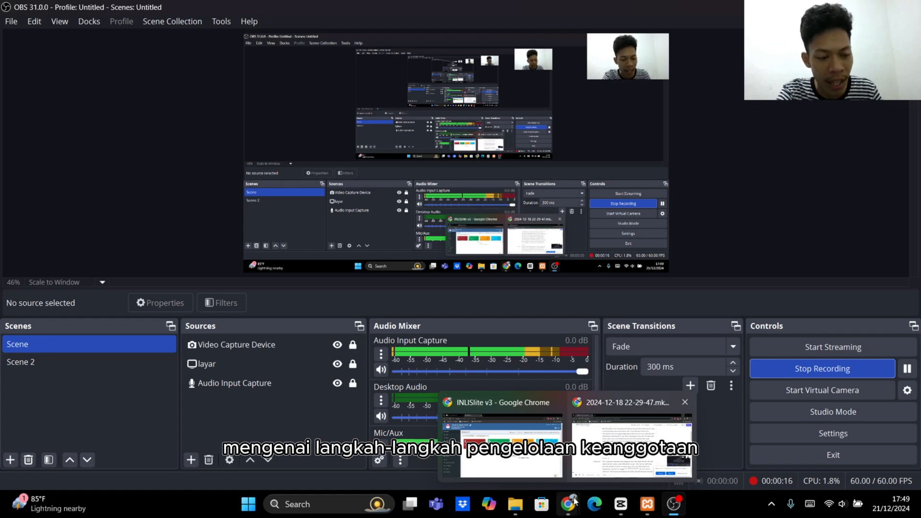
{"action": "mouse_move", "coordinate": [559, 478]}
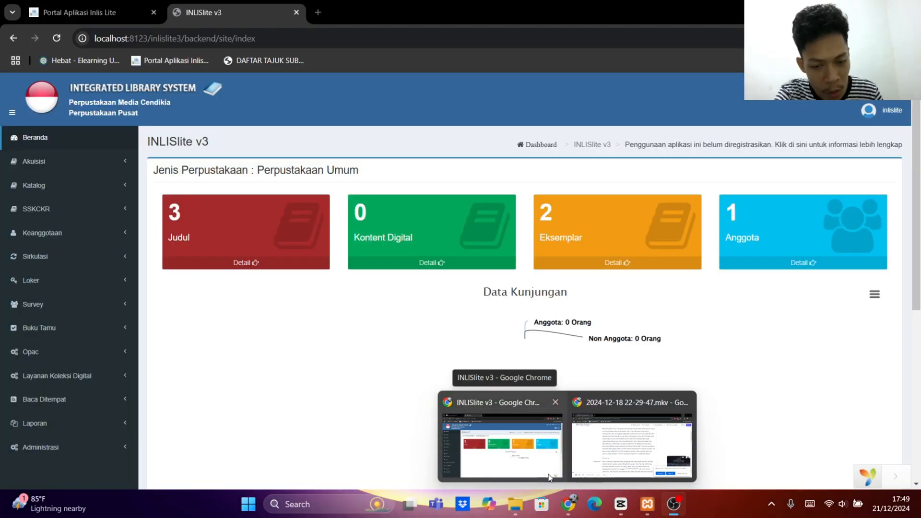
Step: Bring the INLISLite browser forward and expand Keanggotaan in the sidebar
{"action": "left_click", "coordinate": [496, 451]}
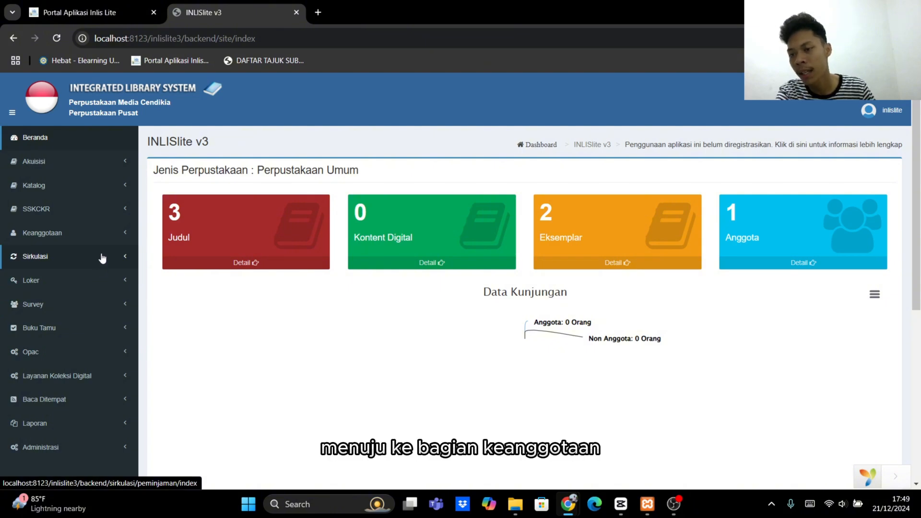
{"action": "left_click", "coordinate": [105, 231]}
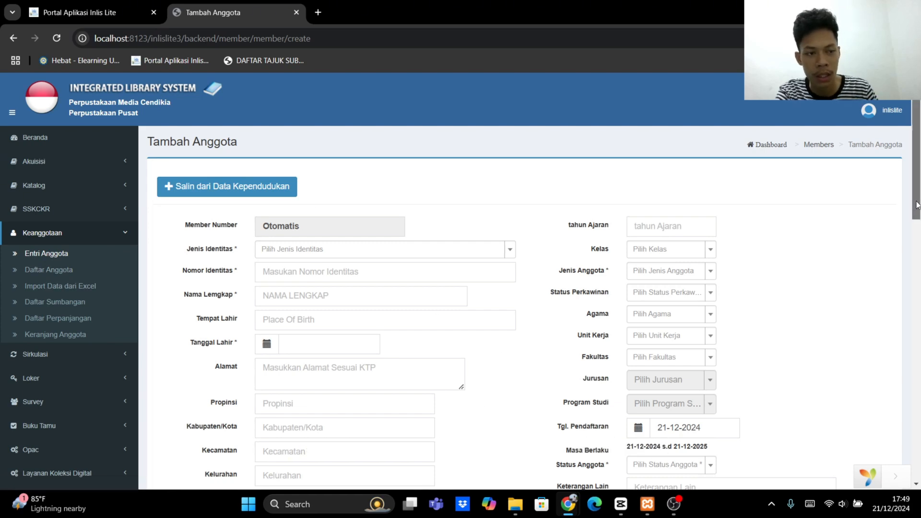
Step: Set Jenis Identitas to KARTU MAHASISWA and enter the member's identity number
{"action": "scroll", "coordinate": [210, 245], "scroll_direction": "down", "scroll_amount": 1}
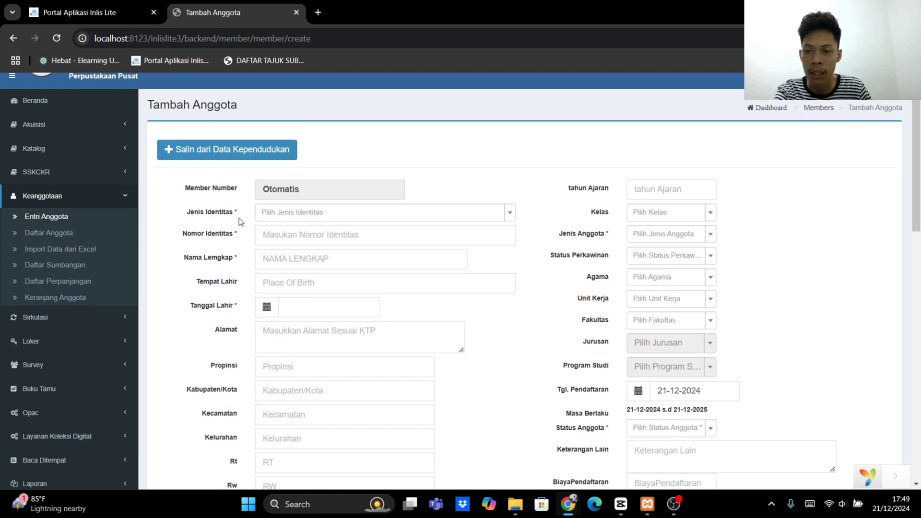
{"action": "scroll", "coordinate": [239, 218], "scroll_direction": "down", "scroll_amount": 4}
{"action": "scroll", "coordinate": [916, 231], "scroll_direction": "up", "scroll_amount": 5}
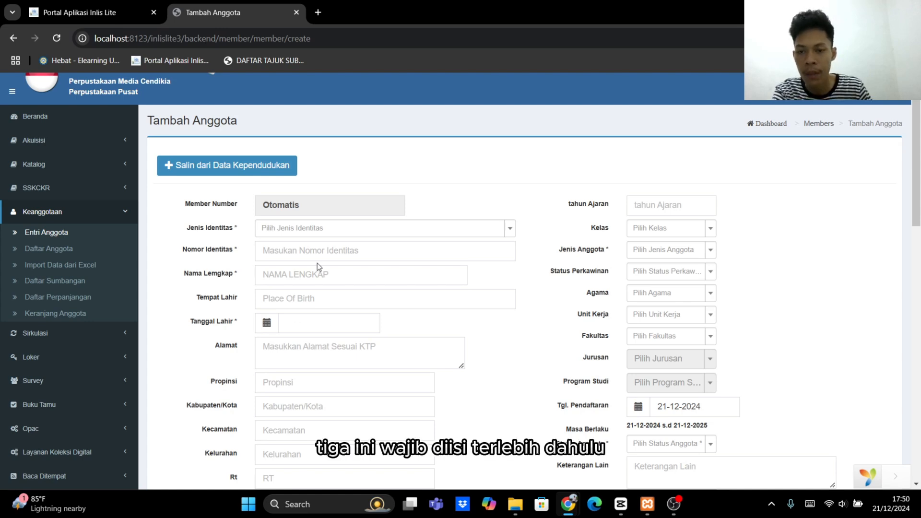
{"action": "left_click", "coordinate": [501, 230]}
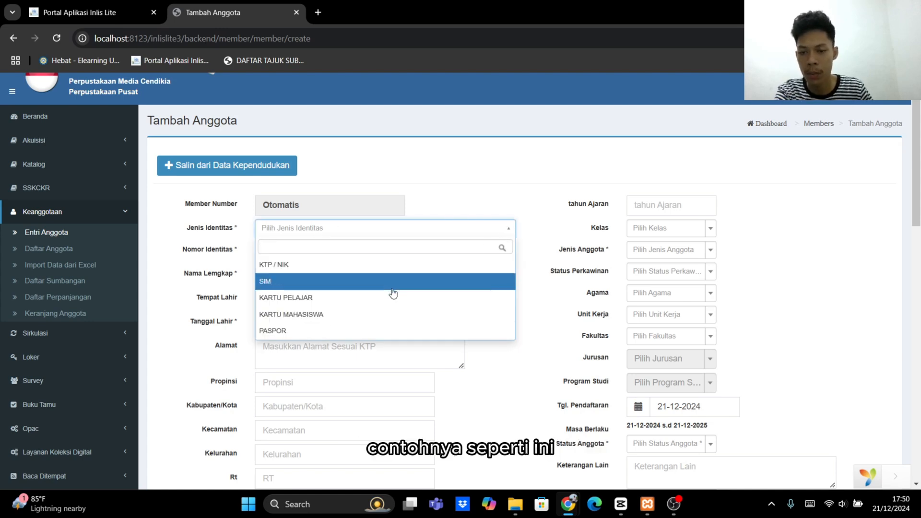
{"action": "left_click", "coordinate": [386, 313]}
{"action": "left_click", "coordinate": [327, 254]}
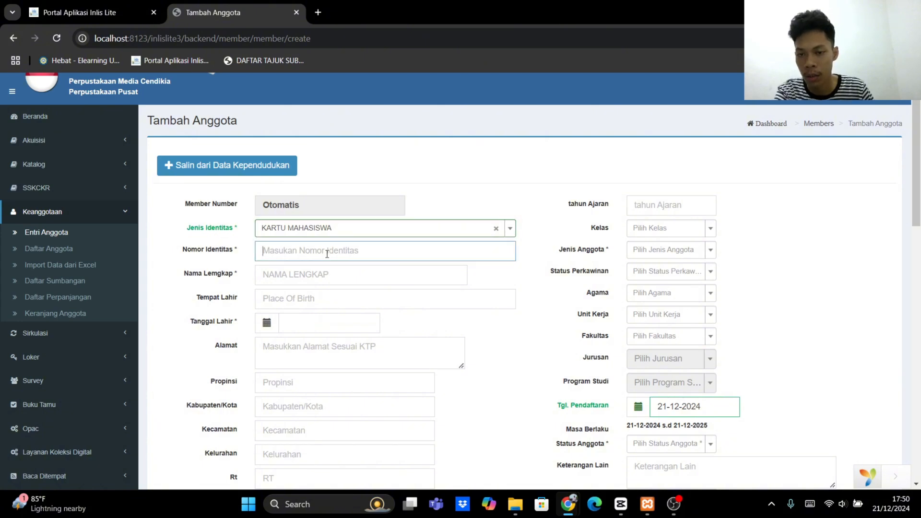
{"action": "type", "text": "177"}
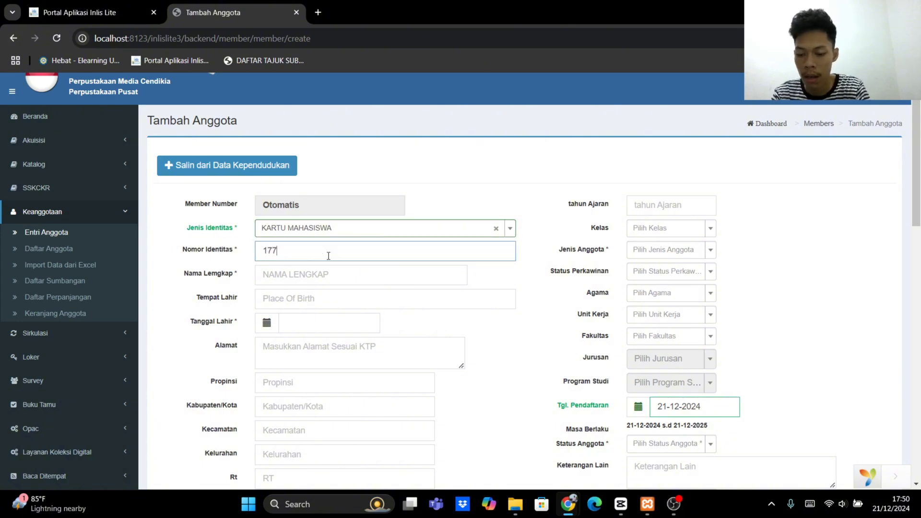
{"action": "type", "text": "23"}
{"action": "scroll", "coordinate": [328, 256], "scroll_direction": "down", "scroll_amount": 1}
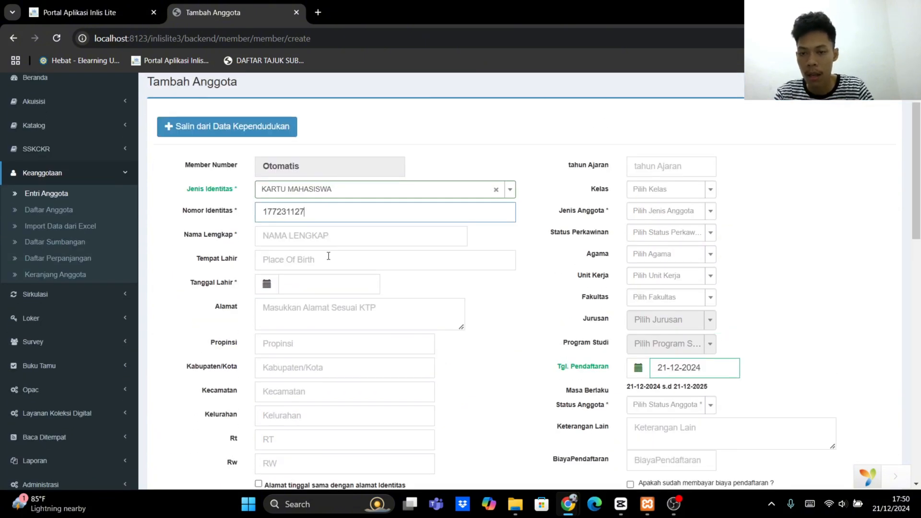
{"action": "scroll", "coordinate": [267, 312], "scroll_direction": "down", "scroll_amount": 1}
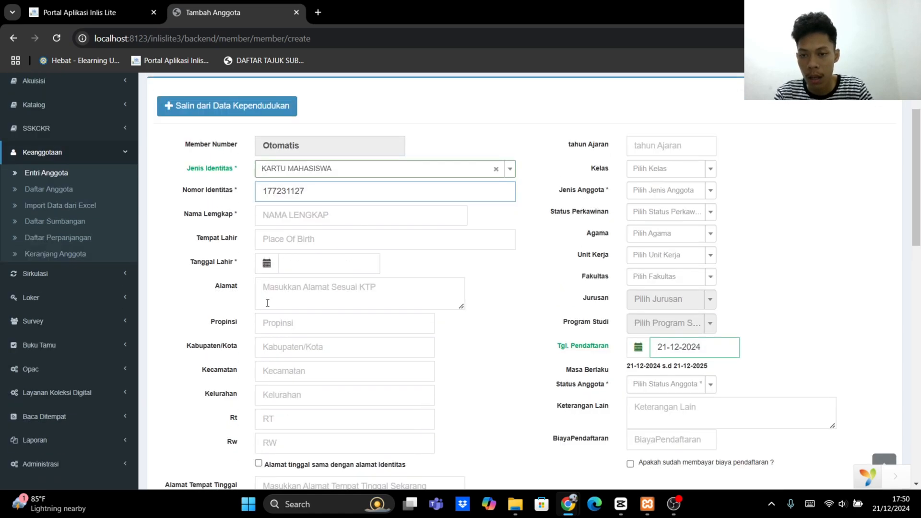
Step: Autofill the member's name, address and province, then correct the full name
{"action": "left_click", "coordinate": [290, 216]}
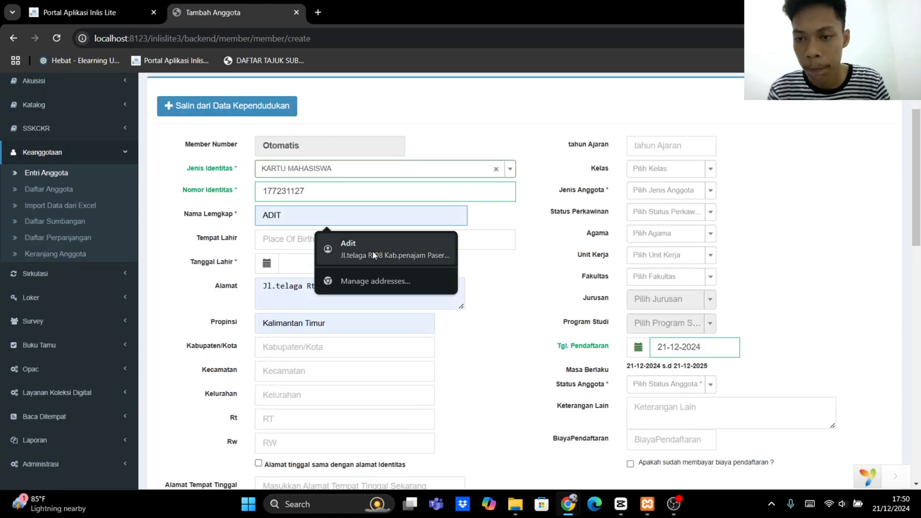
{"action": "left_click", "coordinate": [342, 244]}
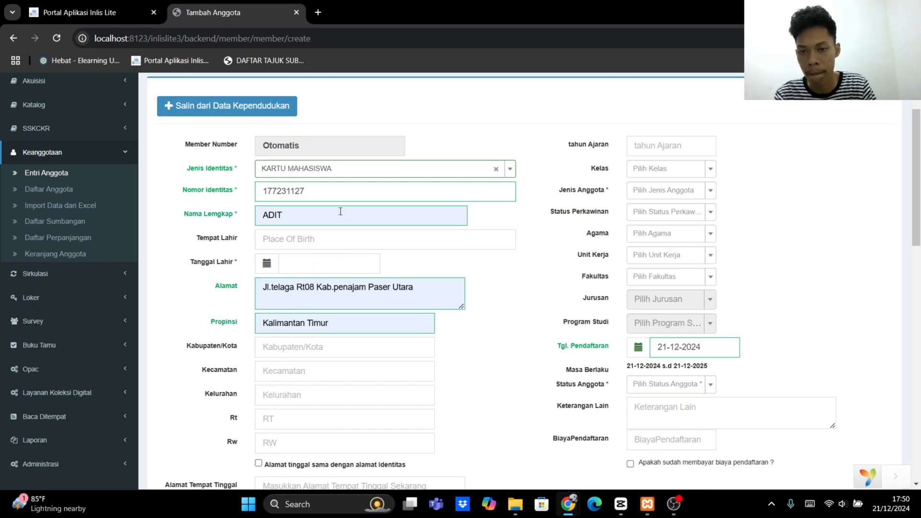
{"action": "scroll", "coordinate": [341, 211], "scroll_direction": "up", "scroll_amount": 1}
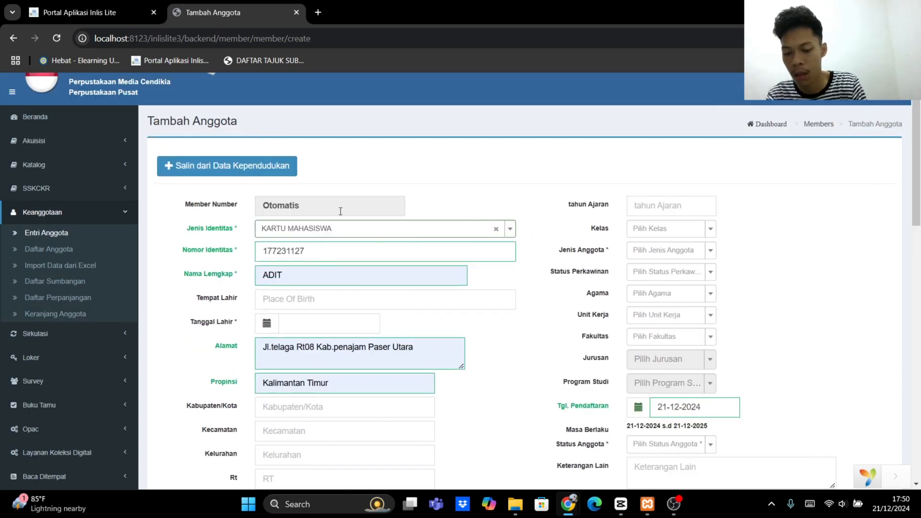
{"action": "type", "text": "TYA"}
{"action": "key", "text": "BackSpace"}
{"action": "key", "text": "BackSpace"}
{"action": "key", "text": "BackSpace"}
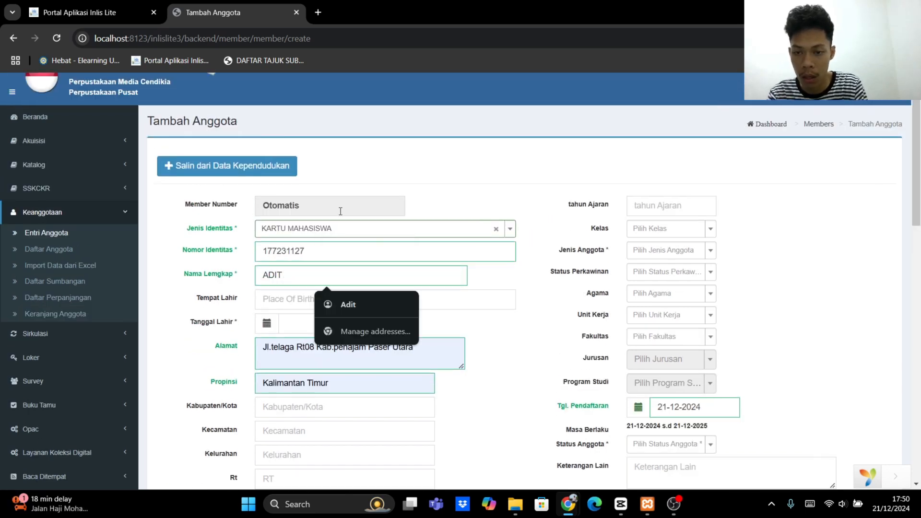
{"action": "type", "text": "YA SHA"}
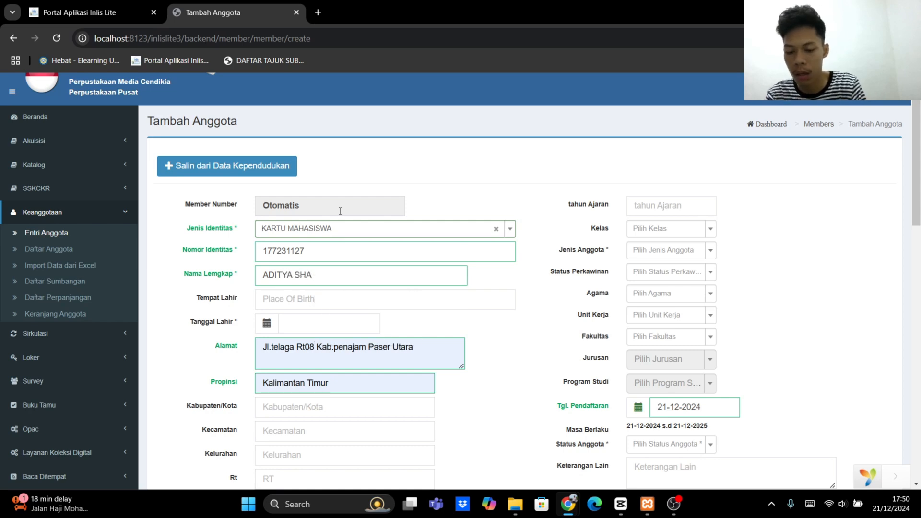
{"action": "type", "text": "H"}
{"action": "scroll", "coordinate": [340, 211], "scroll_direction": "up", "scroll_amount": 1}
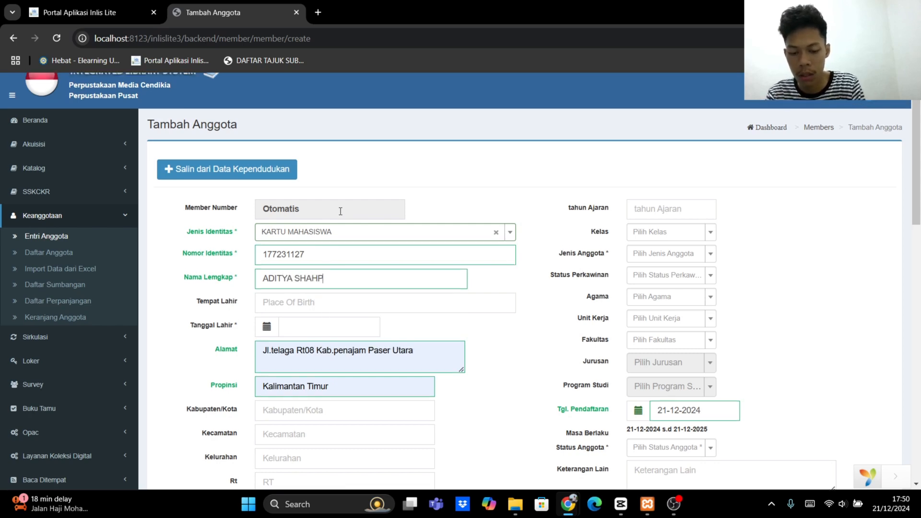
{"action": "type", "text": "PUTA"}
{"action": "scroll", "coordinate": [336, 256], "scroll_direction": "down", "scroll_amount": 1}
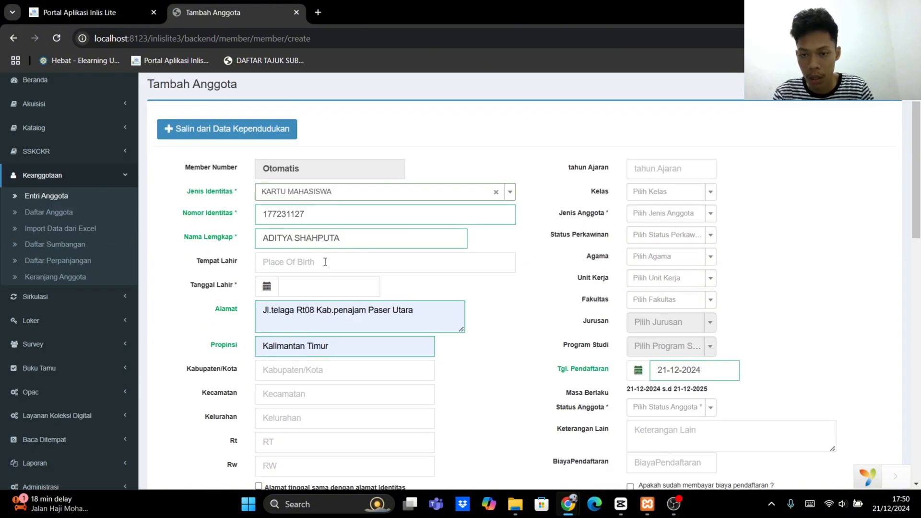
{"action": "scroll", "coordinate": [358, 268], "scroll_direction": "up", "scroll_amount": 1}
{"action": "scroll", "coordinate": [354, 311], "scroll_direction": "down", "scroll_amount": 1}
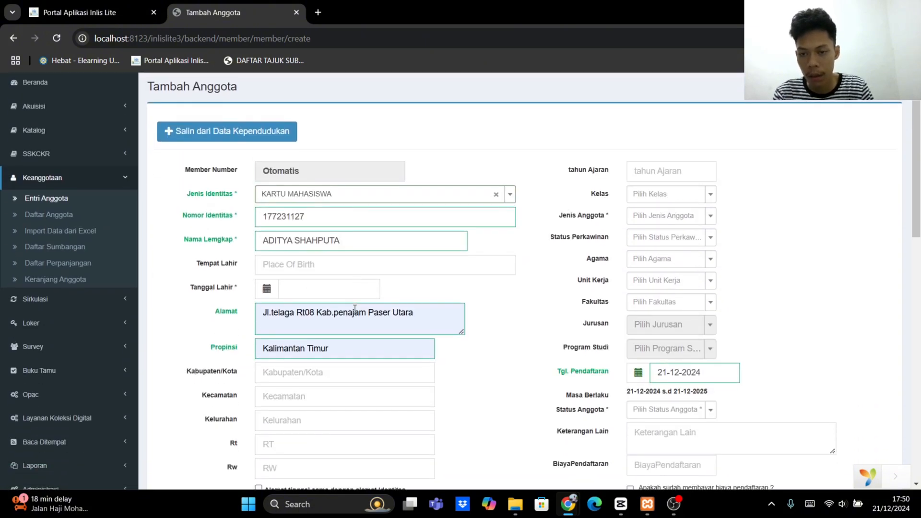
Step: Fill in the member's date of birth and Balikpapan as birthplace
{"action": "left_click", "coordinate": [331, 283]}
{"action": "left_click", "coordinate": [356, 314]}
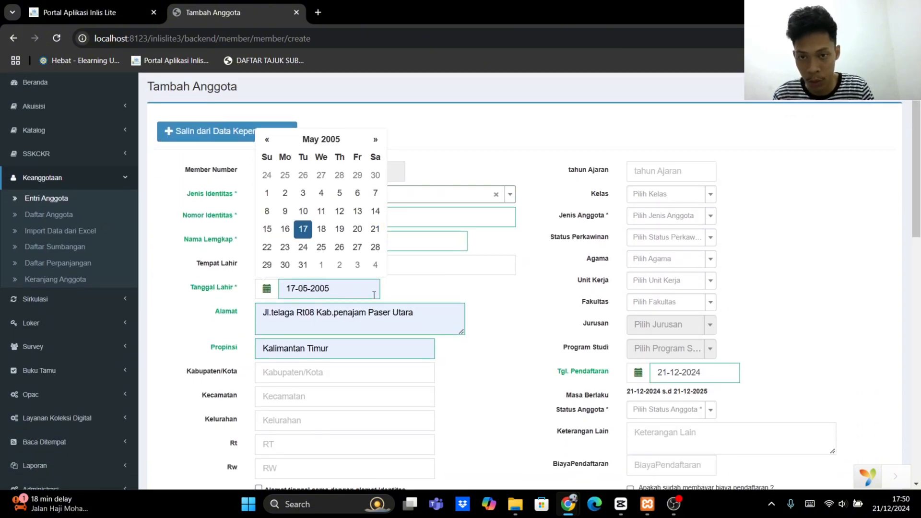
{"action": "left_click", "coordinate": [378, 377]}
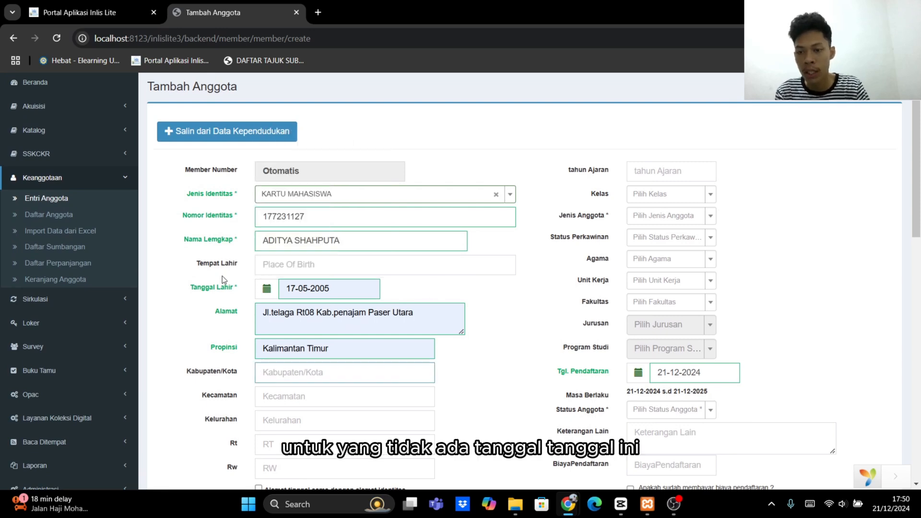
{"action": "scroll", "coordinate": [238, 267], "scroll_direction": "up", "scroll_amount": 1}
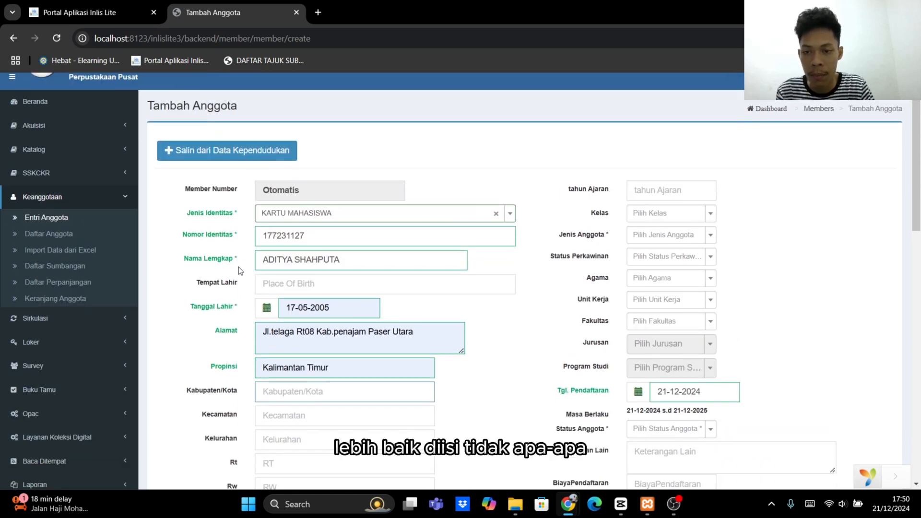
{"action": "left_click", "coordinate": [292, 283]}
{"action": "left_click", "coordinate": [333, 315]}
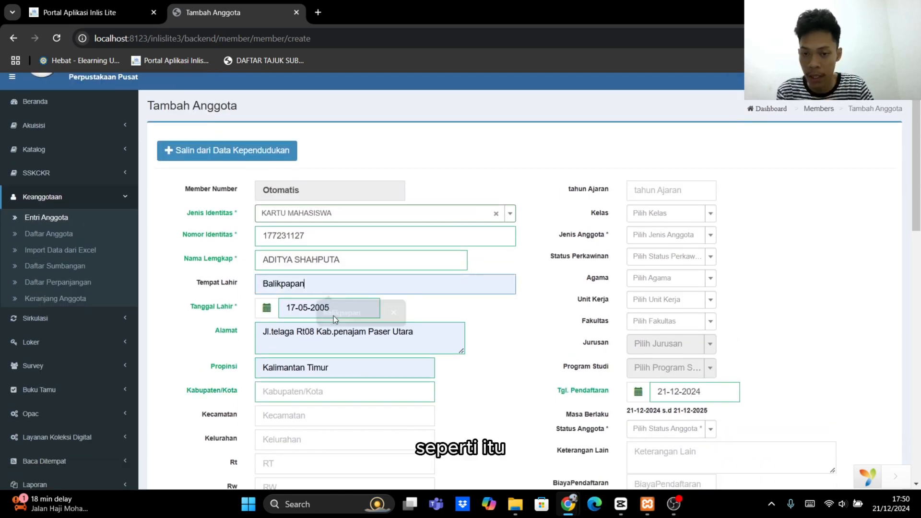
{"action": "scroll", "coordinate": [328, 381], "scroll_direction": "down", "scroll_amount": 3}
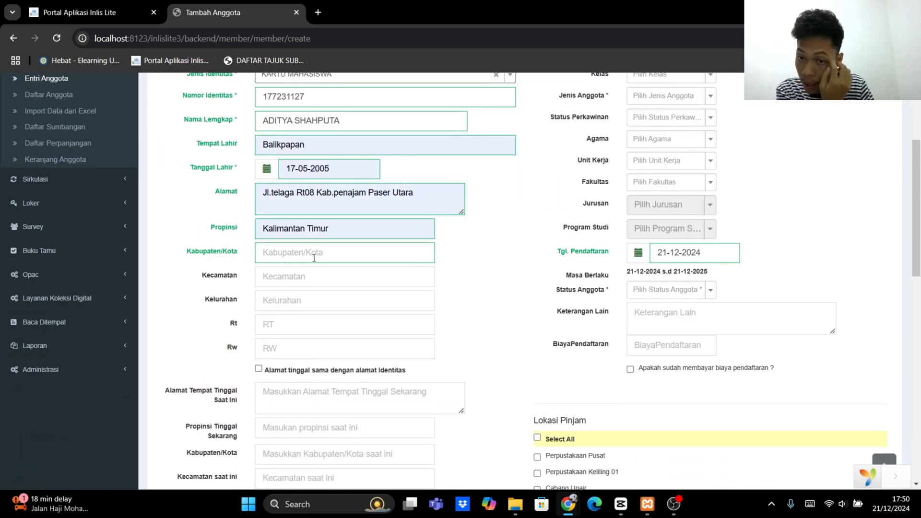
Step: Set Kota Balikpapan as regency/city and fill in Kecamatan, Kelurahan, RT and RW
{"action": "left_click", "coordinate": [314, 258]}
{"action": "type", "text": "ko"}
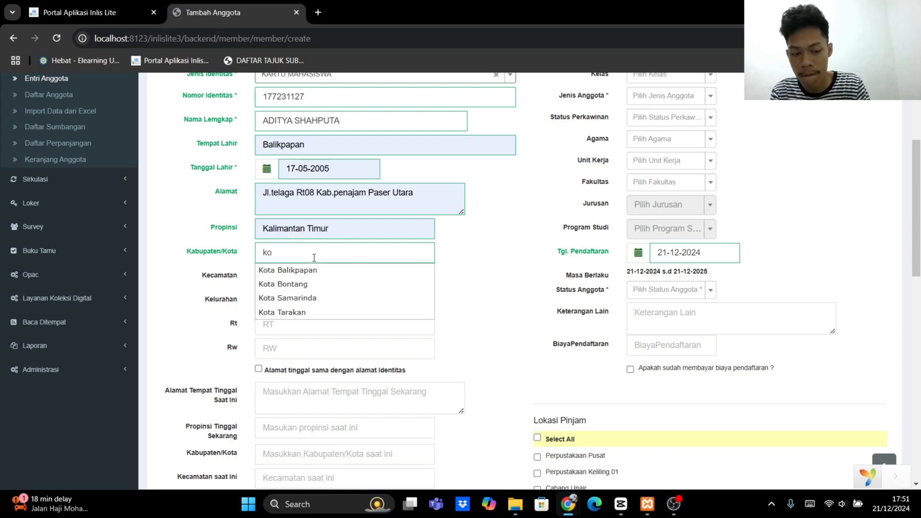
{"action": "left_click", "coordinate": [312, 270]}
{"action": "left_click", "coordinate": [313, 278]}
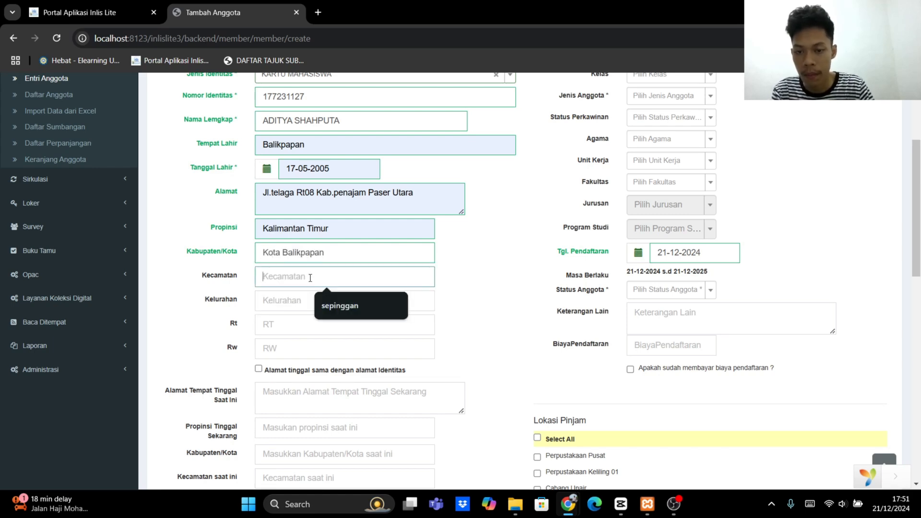
{"action": "left_click", "coordinate": [343, 306]}
{"action": "left_click", "coordinate": [326, 300]}
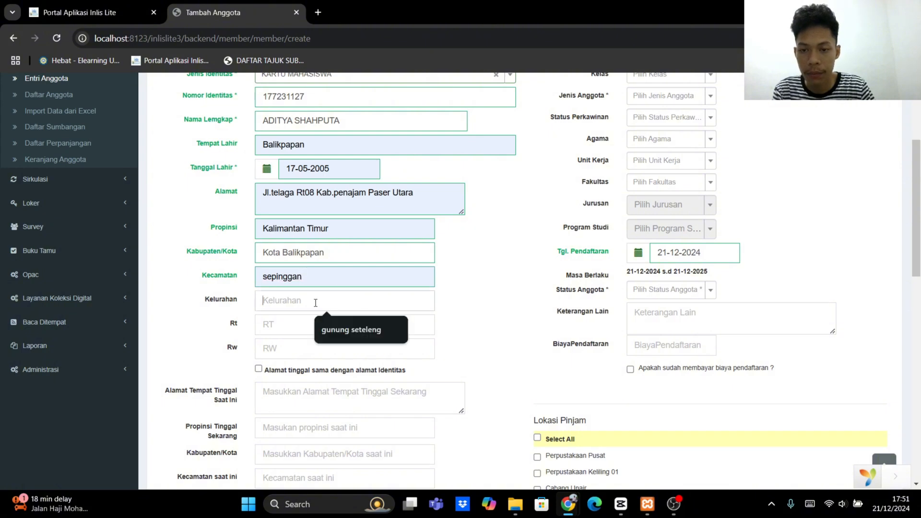
{"action": "left_click", "coordinate": [323, 327]}
{"action": "left_click", "coordinate": [319, 331]}
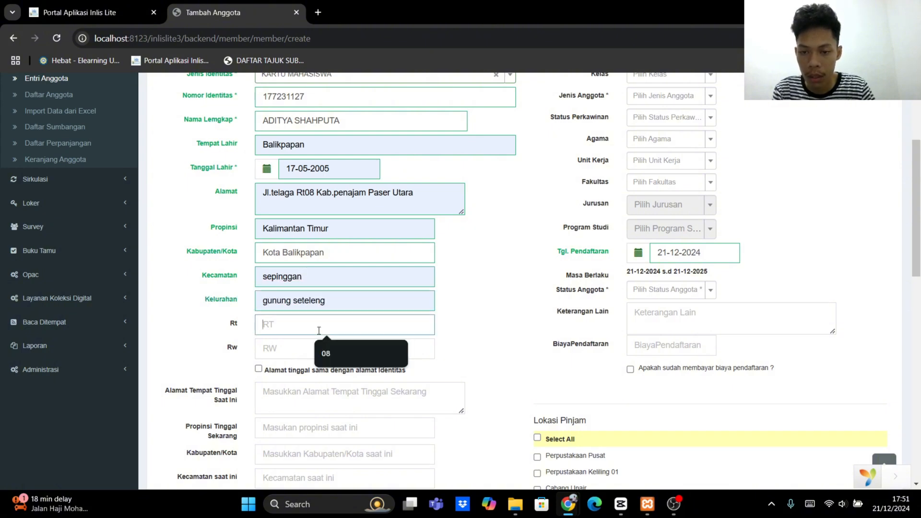
{"action": "left_click", "coordinate": [326, 353]}
{"action": "left_click", "coordinate": [331, 349]}
{"action": "left_click", "coordinate": [333, 376]}
{"action": "scroll", "coordinate": [334, 376], "scroll_direction": "down", "scroll_amount": 5}
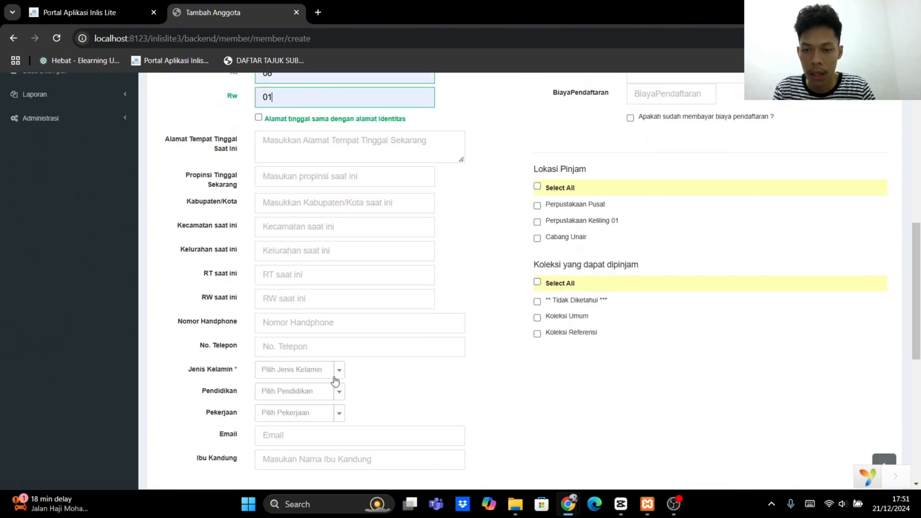
{"action": "scroll", "coordinate": [334, 376], "scroll_direction": "up", "scroll_amount": 3}
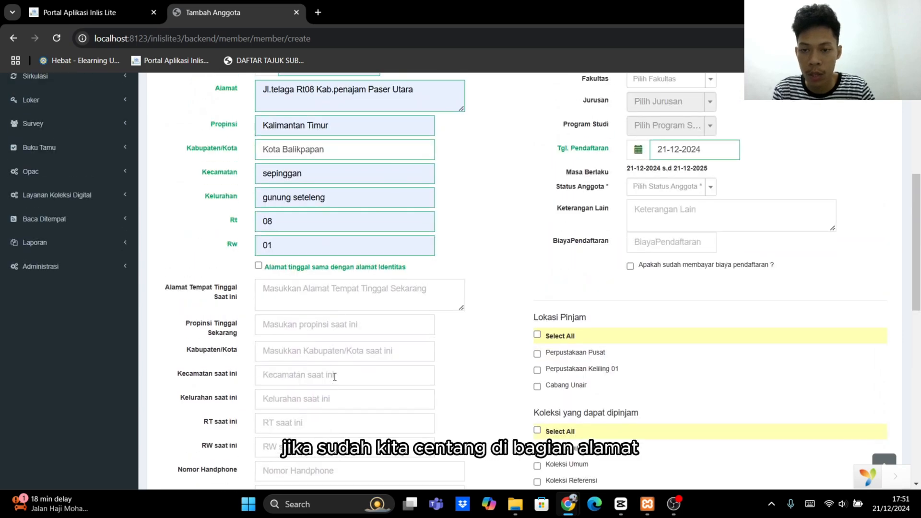
Step: Tick 'Alamat tinggal sama' and fill in the member's mobile and telephone numbers
{"action": "left_click", "coordinate": [259, 267]}
{"action": "scroll", "coordinate": [388, 336], "scroll_direction": "down", "scroll_amount": 6}
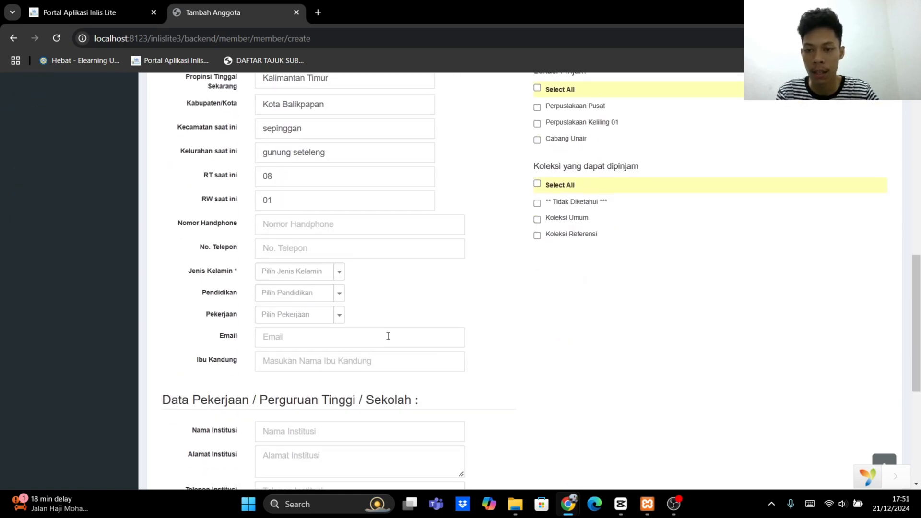
{"action": "scroll", "coordinate": [370, 312], "scroll_direction": "up", "scroll_amount": 3}
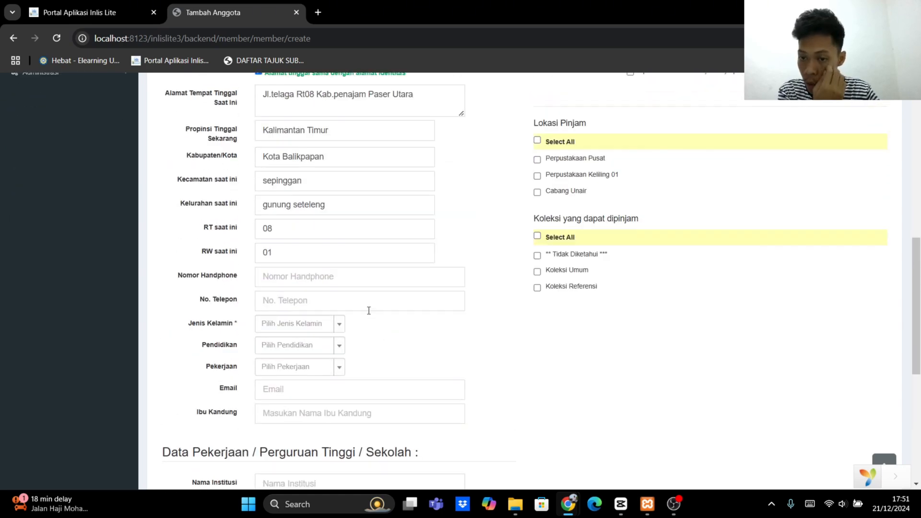
{"action": "left_click", "coordinate": [336, 282]}
{"action": "left_click", "coordinate": [353, 303]}
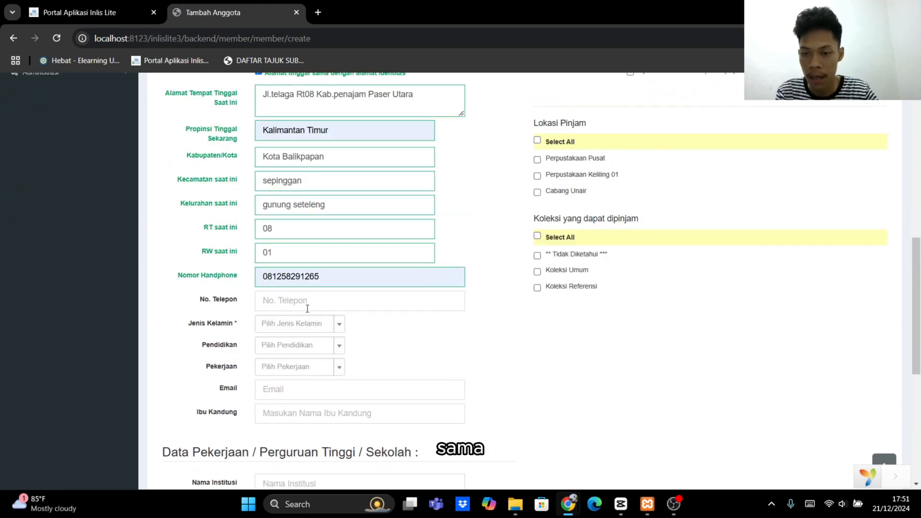
{"action": "left_click", "coordinate": [307, 308]}
{"action": "left_click", "coordinate": [349, 329]}
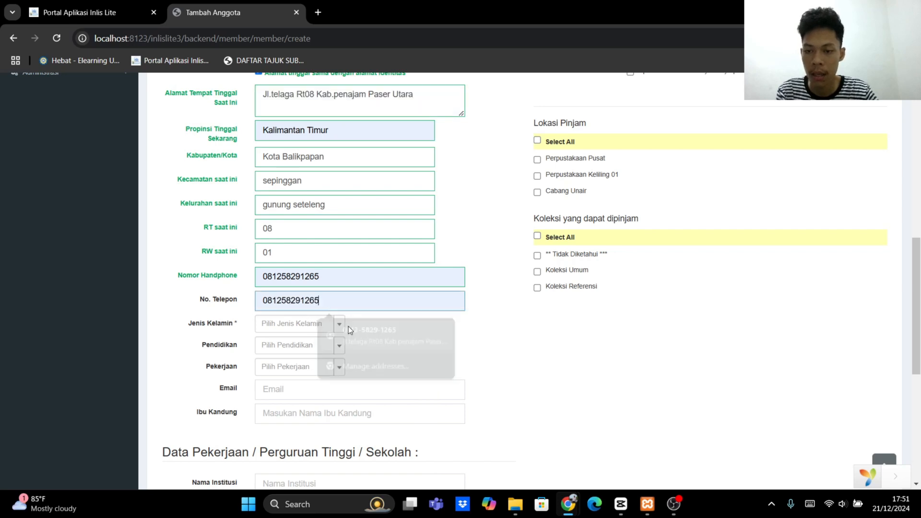
Step: Set Laki-laki, S1 and Wiraswasta, and fill in the e-mail and mother's name
{"action": "left_click", "coordinate": [340, 326]}
{"action": "left_click", "coordinate": [309, 363]}
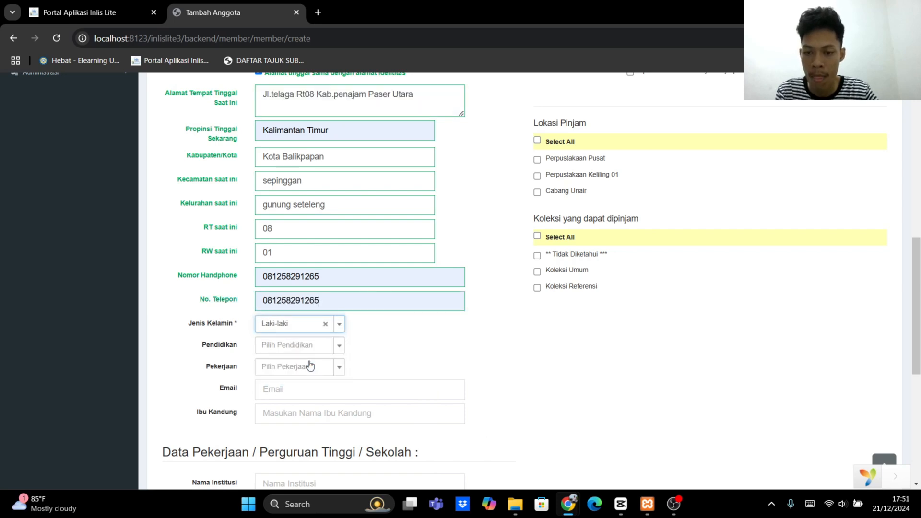
{"action": "left_click", "coordinate": [339, 349]}
{"action": "left_click", "coordinate": [310, 324]}
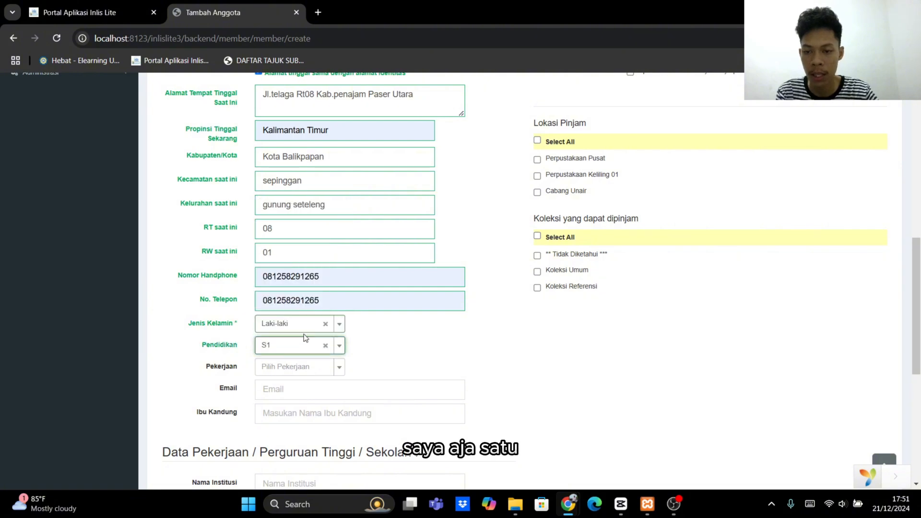
{"action": "left_click", "coordinate": [340, 371]}
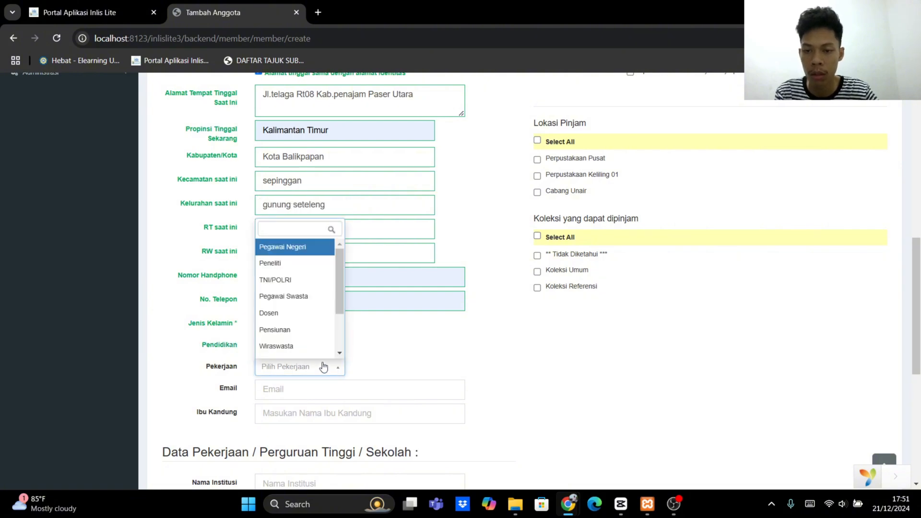
{"action": "left_click", "coordinate": [298, 346]}
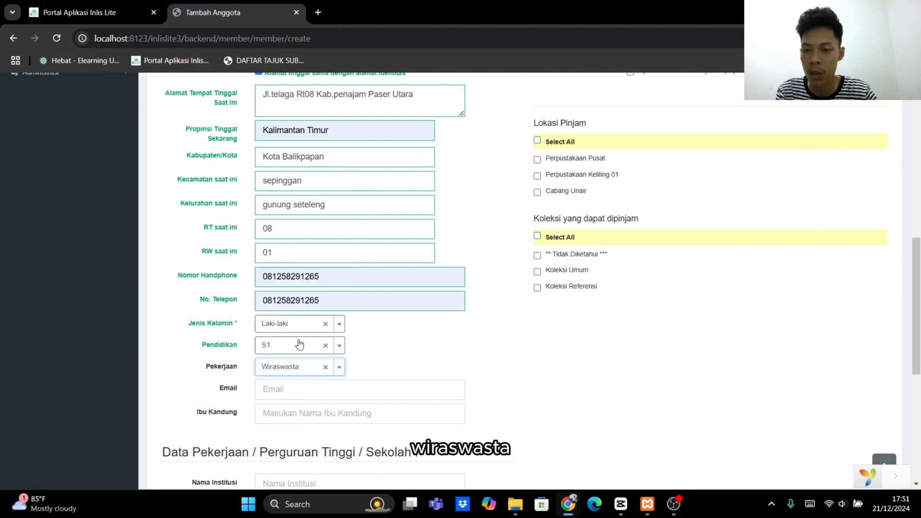
{"action": "left_click", "coordinate": [307, 388]}
{"action": "left_click", "coordinate": [310, 421]}
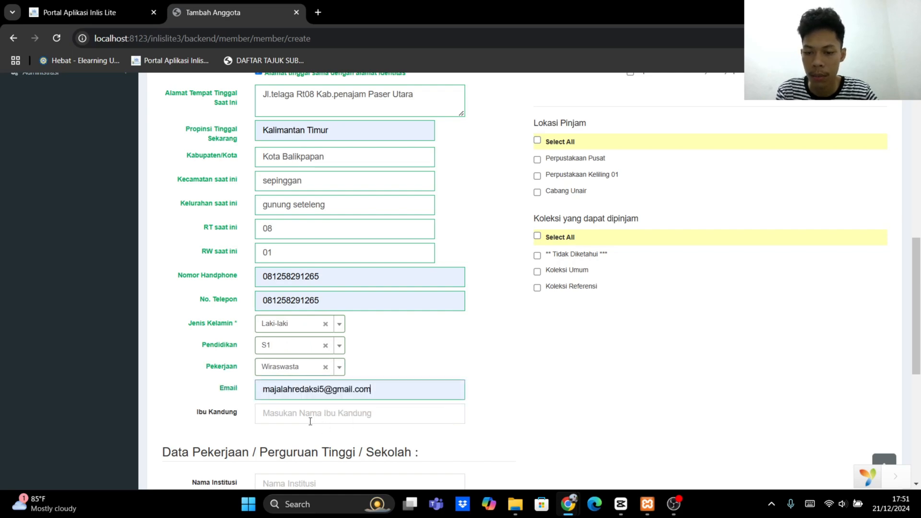
{"action": "left_click", "coordinate": [289, 418]}
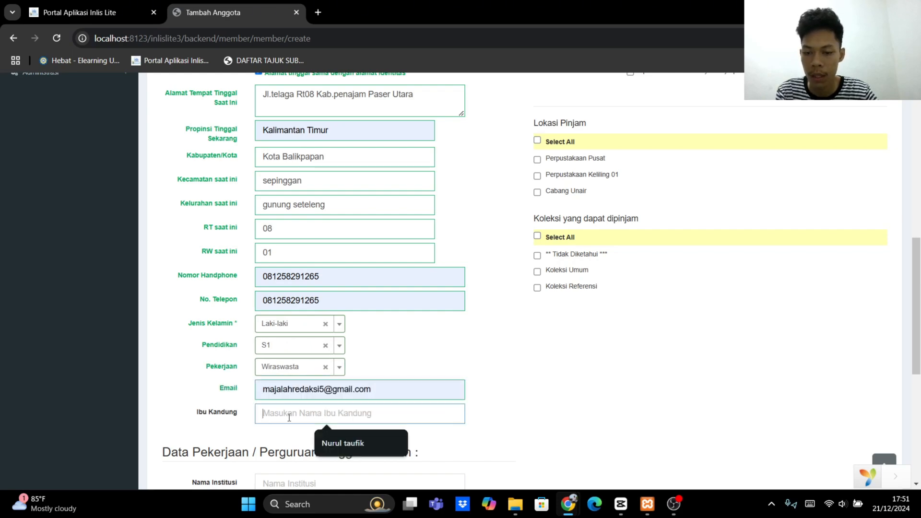
{"action": "left_click", "coordinate": [332, 441]}
{"action": "scroll", "coordinate": [332, 441], "scroll_direction": "down", "scroll_amount": 6}
{"action": "scroll", "coordinate": [333, 441], "scroll_direction": "up", "scroll_amount": 2}
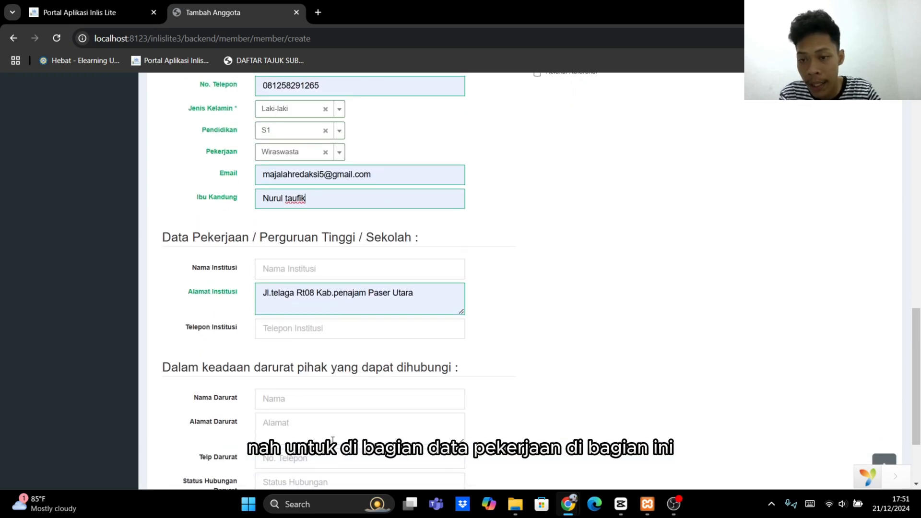
{"action": "scroll", "coordinate": [372, 284], "scroll_direction": "down", "scroll_amount": 2}
{"action": "scroll", "coordinate": [372, 288], "scroll_direction": "up", "scroll_amount": 1}
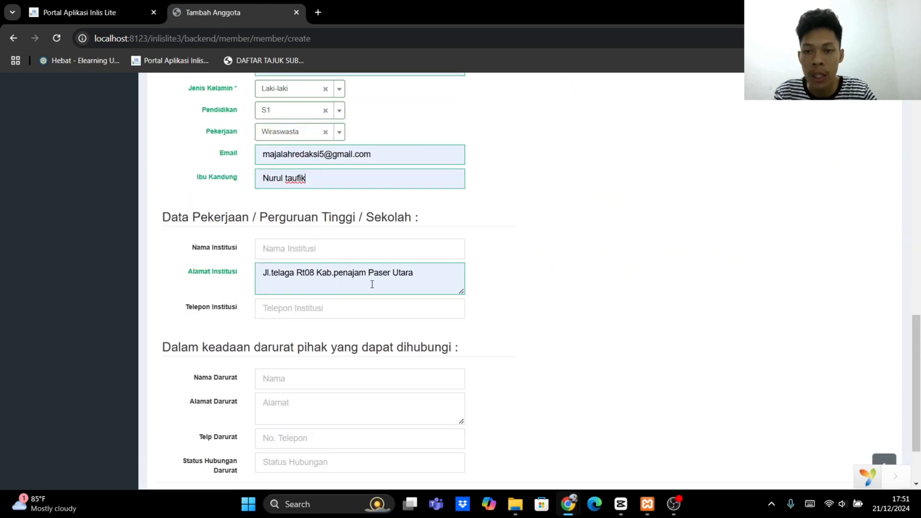
{"action": "scroll", "coordinate": [372, 284], "scroll_direction": "down", "scroll_amount": 2}
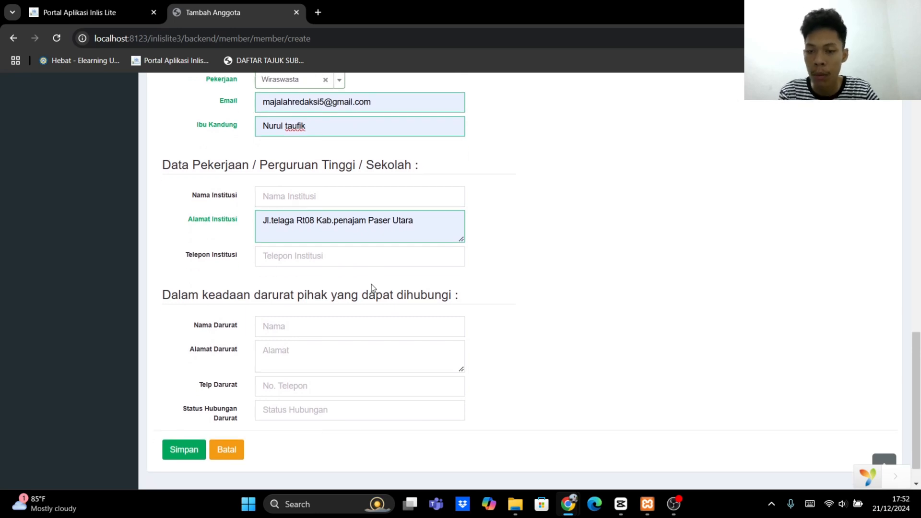
{"action": "scroll", "coordinate": [372, 284], "scroll_direction": "up", "scroll_amount": 1}
{"action": "scroll", "coordinate": [365, 327], "scroll_direction": "up", "scroll_amount": 2}
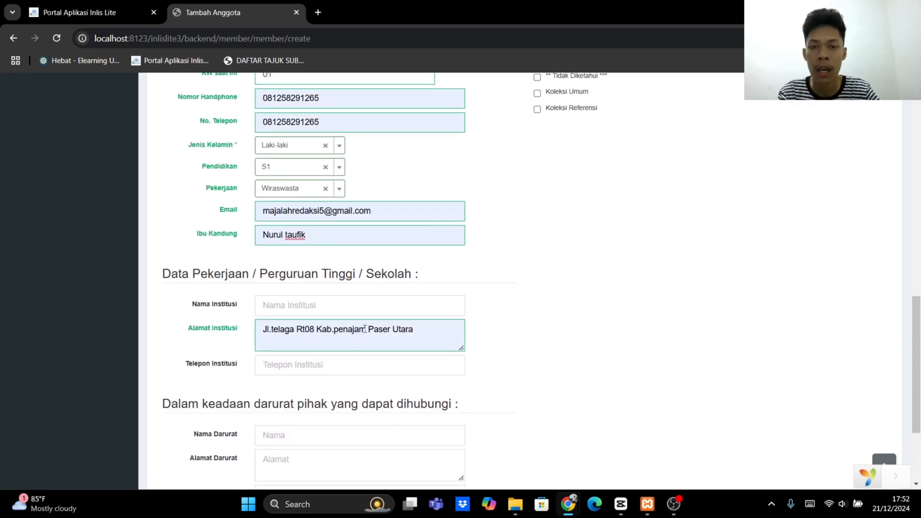
{"action": "scroll", "coordinate": [365, 329], "scroll_direction": "down", "scroll_amount": 3}
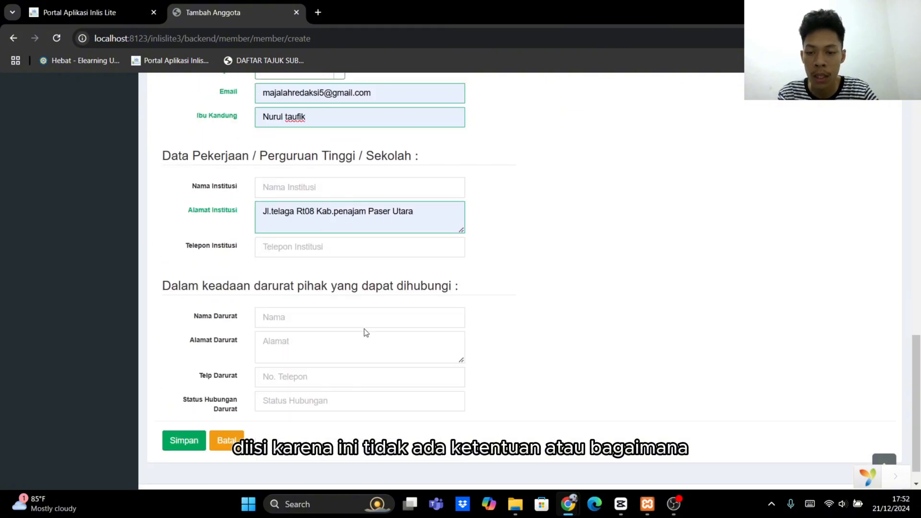
{"action": "scroll", "coordinate": [365, 329], "scroll_direction": "up", "scroll_amount": 5}
{"action": "scroll", "coordinate": [365, 329], "scroll_direction": "up", "scroll_amount": 10}
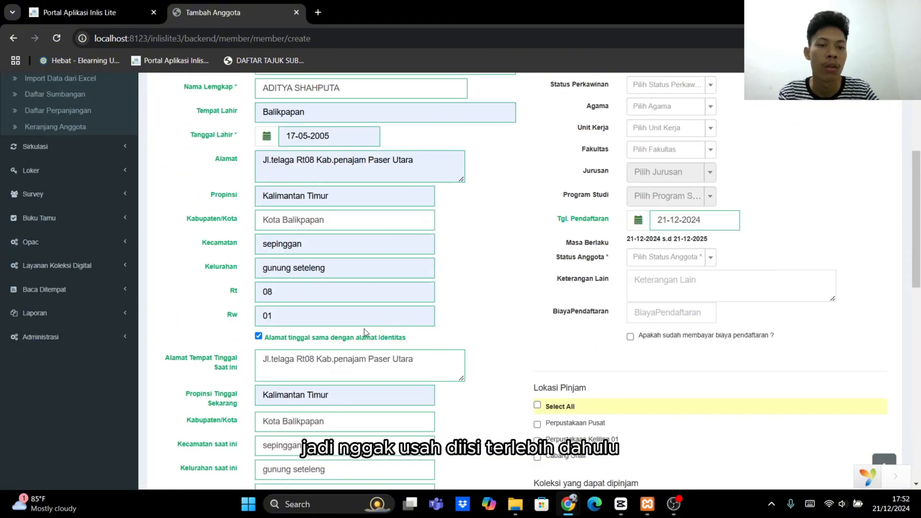
Step: Set the academic year to 2024, leaving the empty class list unset
{"action": "left_click", "coordinate": [643, 164]}
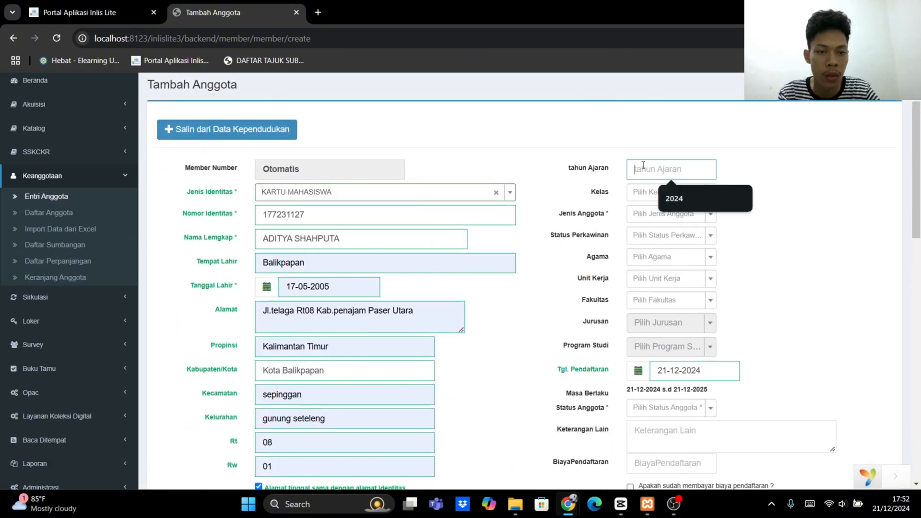
{"action": "left_click", "coordinate": [681, 199]}
{"action": "left_click", "coordinate": [689, 200]}
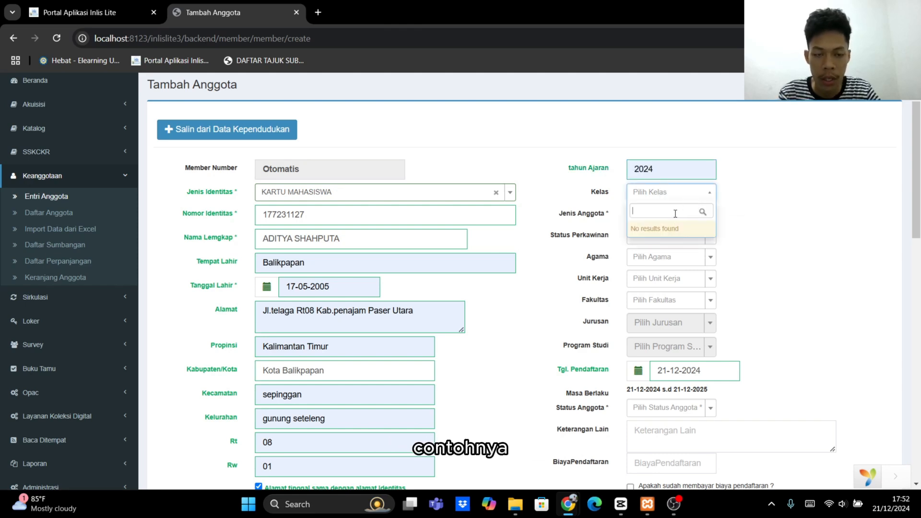
{"action": "type", "text": "a"}
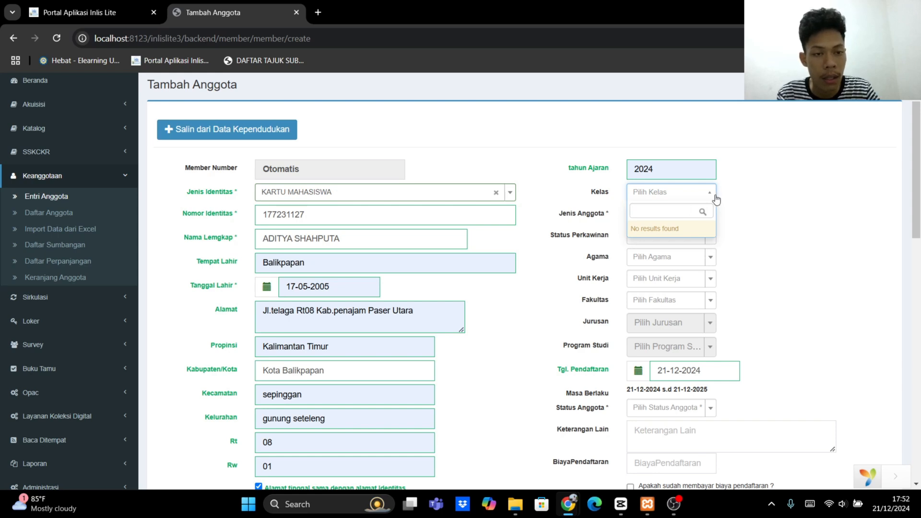
{"action": "left_click", "coordinate": [715, 196]}
Step: Set Jenis Anggota to Mahasiswa and Status Perkawinan to Belum Menikah
{"action": "left_click", "coordinate": [673, 214]}
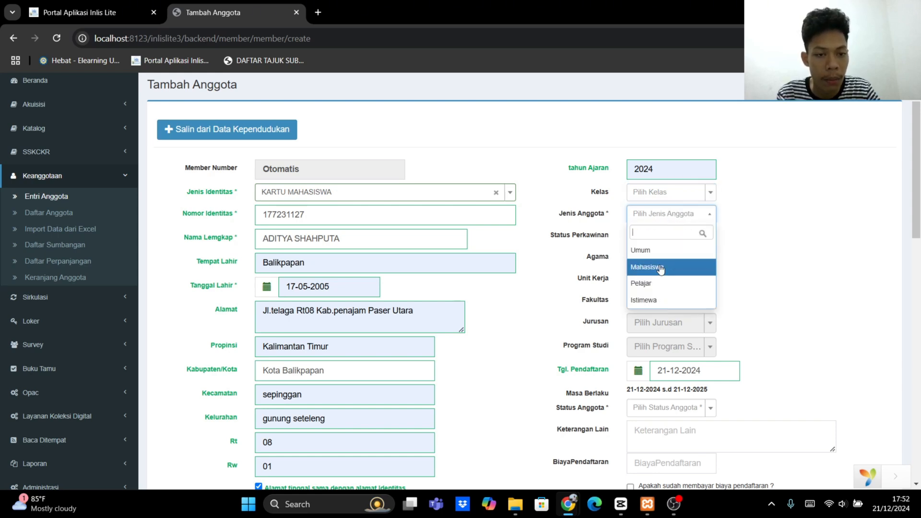
{"action": "left_click", "coordinate": [662, 268]}
{"action": "left_click", "coordinate": [687, 236]}
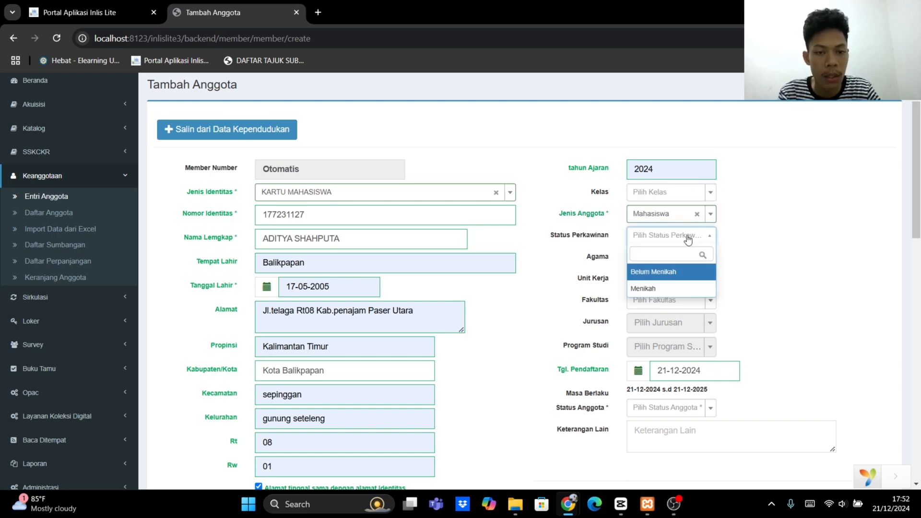
{"action": "left_click", "coordinate": [660, 272]}
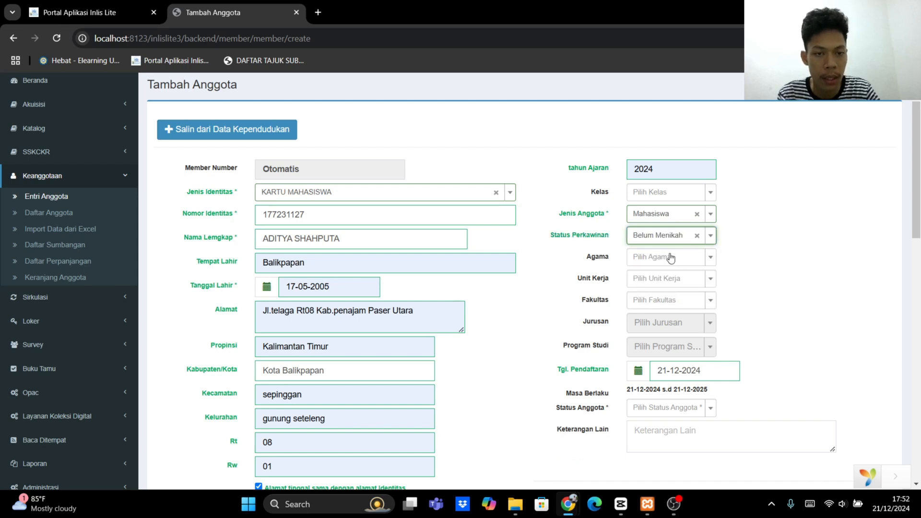
{"action": "left_click", "coordinate": [662, 197]}
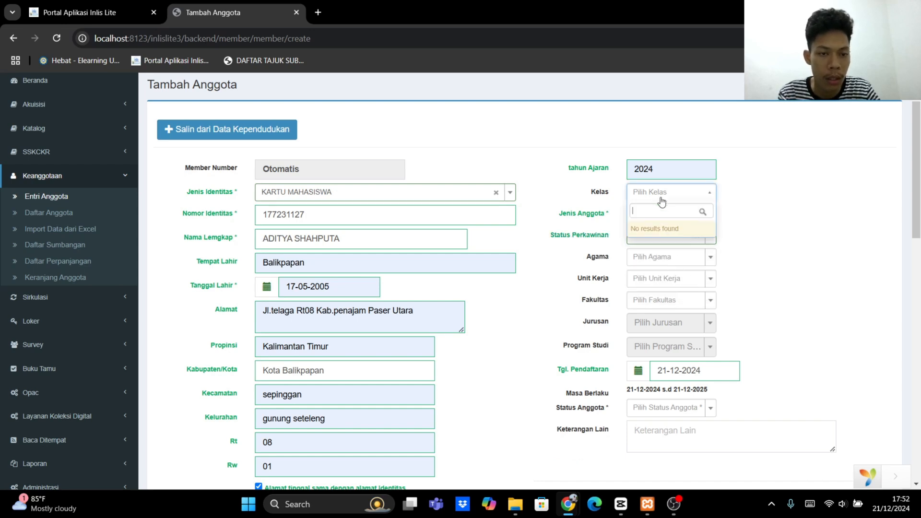
{"action": "left_click", "coordinate": [733, 199]}
Step: Set Agama to Islam and Unit Kerja to Unit Kerja 002
{"action": "left_click", "coordinate": [666, 259]}
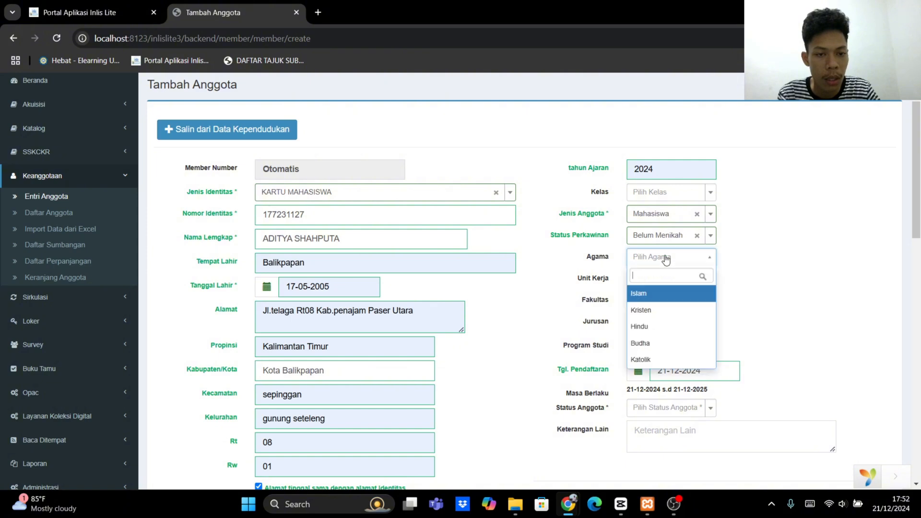
{"action": "left_click", "coordinate": [656, 300]}
{"action": "left_click", "coordinate": [662, 285]}
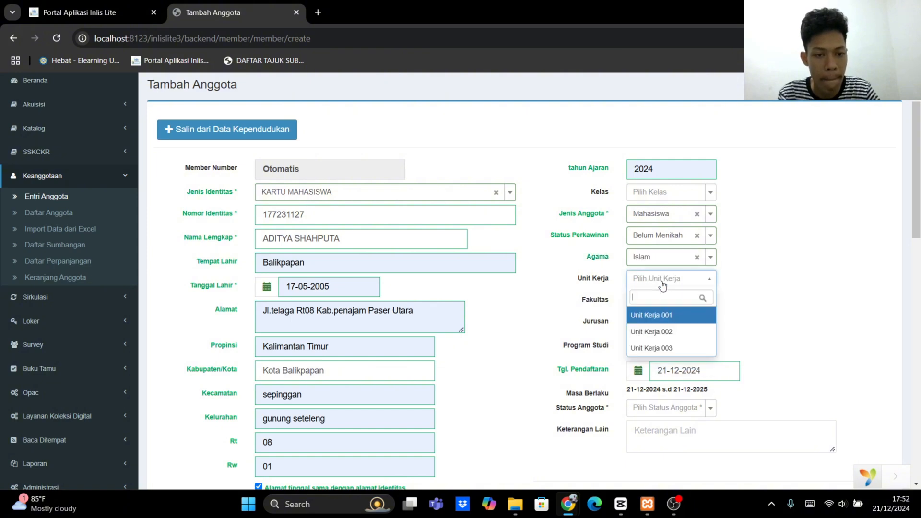
{"action": "left_click", "coordinate": [651, 332]}
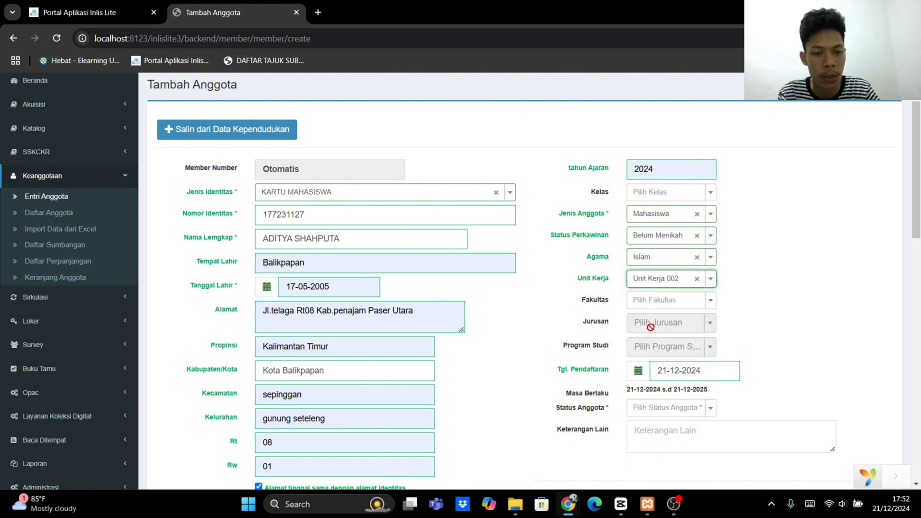
Step: Leave Fakultas empty, since its list offers no matching entries
{"action": "left_click", "coordinate": [669, 301]}
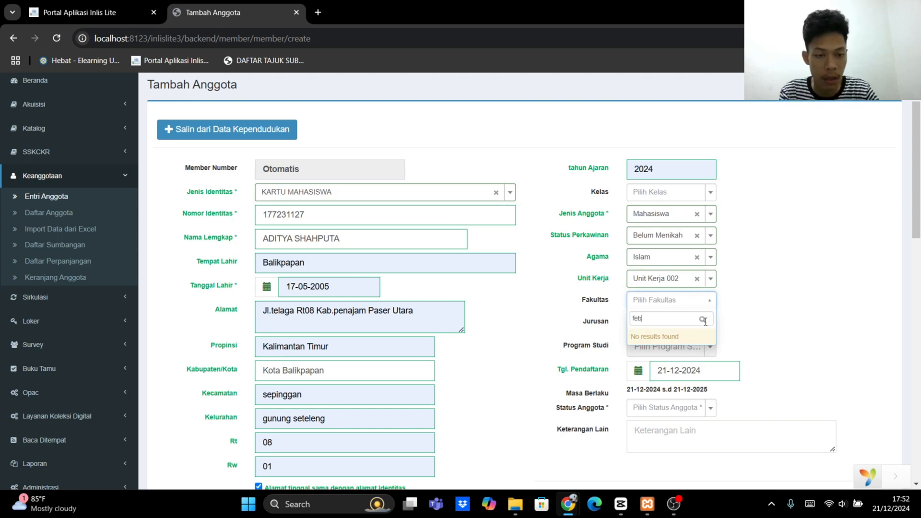
{"action": "left_click", "coordinate": [733, 316]}
{"action": "left_click", "coordinate": [711, 306]}
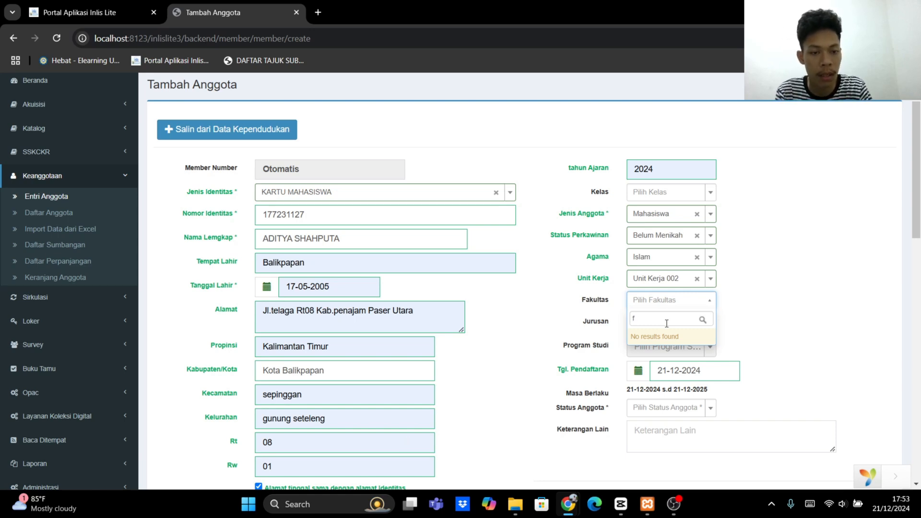
{"action": "left_click", "coordinate": [707, 306]}
{"action": "scroll", "coordinate": [644, 316], "scroll_direction": "down", "scroll_amount": 2}
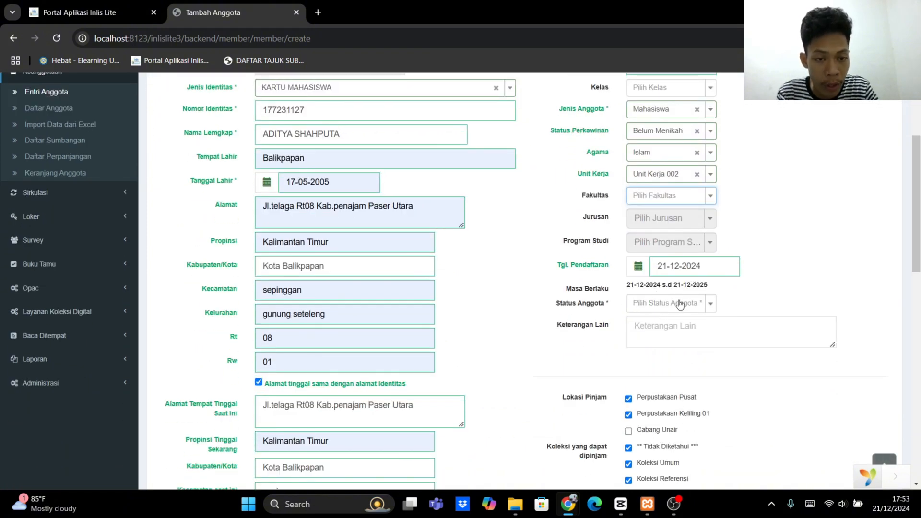
Step: Set Status Anggota to Aktif and save the member form with Simpan
{"action": "left_click", "coordinate": [679, 304]}
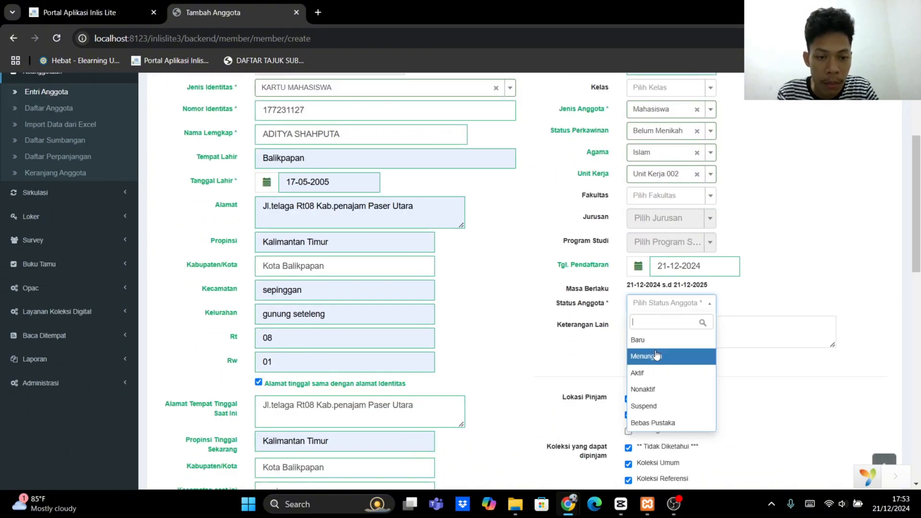
{"action": "left_click", "coordinate": [645, 373]}
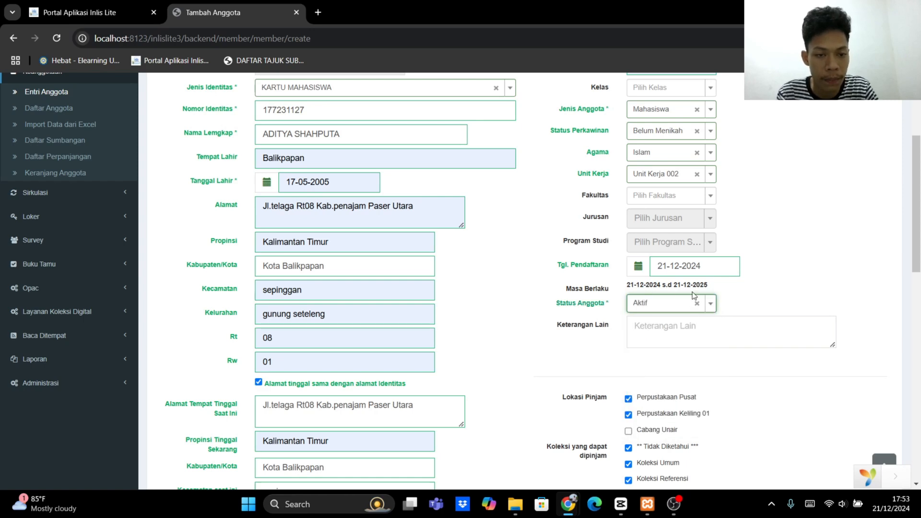
{"action": "scroll", "coordinate": [683, 341], "scroll_direction": "down", "scroll_amount": 12}
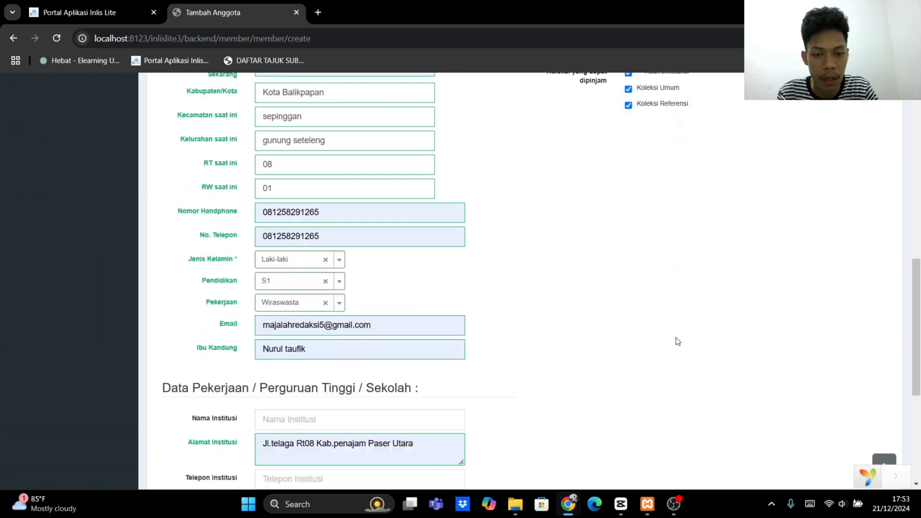
{"action": "scroll", "coordinate": [678, 341], "scroll_direction": "up", "scroll_amount": 10}
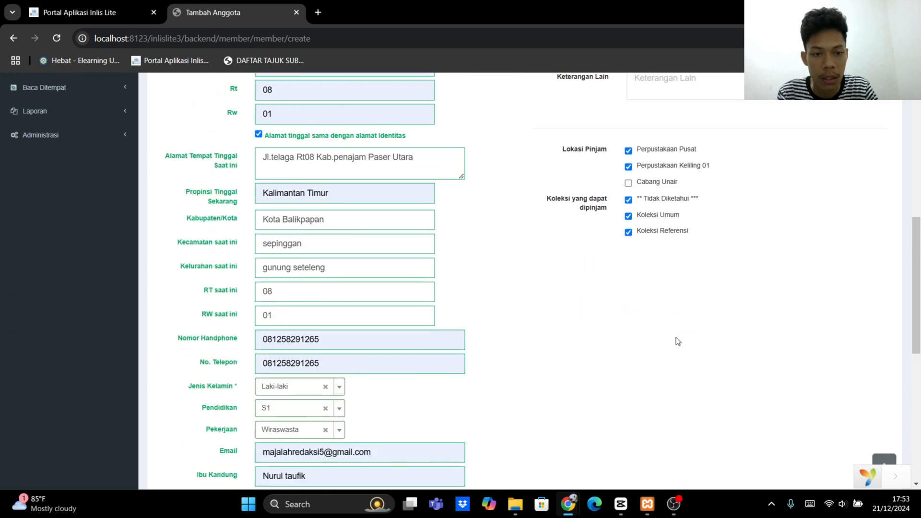
{"action": "scroll", "coordinate": [599, 390], "scroll_direction": "down", "scroll_amount": 12}
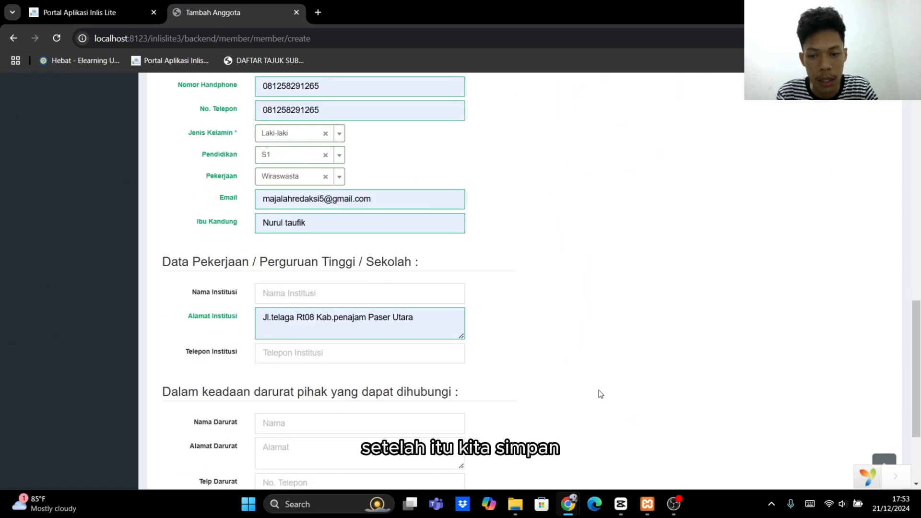
{"action": "left_click", "coordinate": [187, 429]}
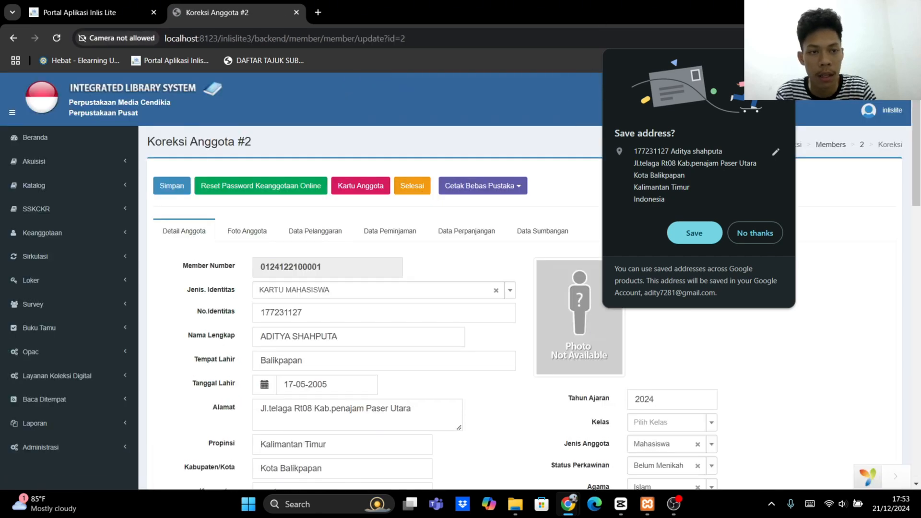
Step: Decline Chrome's Save address prompt and review the saved Koreksi Anggota #2 record
{"action": "left_click", "coordinate": [783, 61]}
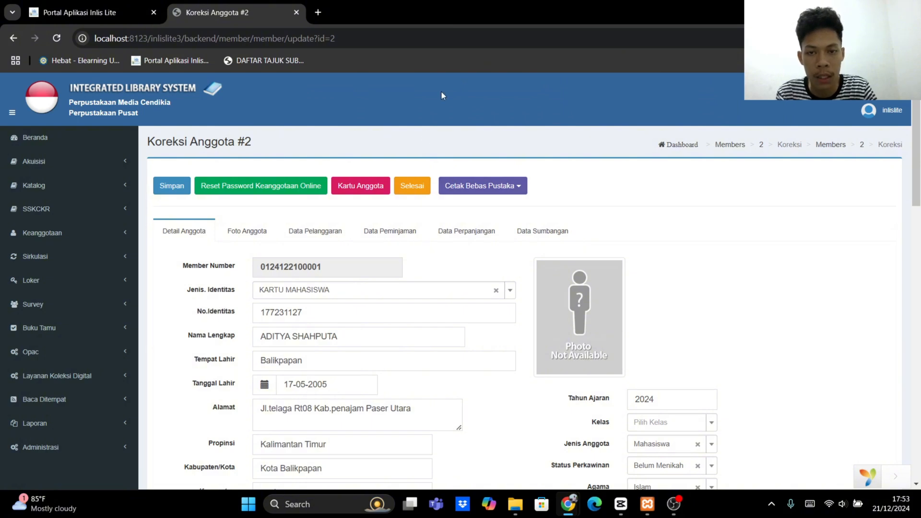
{"action": "scroll", "coordinate": [421, 267], "scroll_direction": "down", "scroll_amount": 1}
{"action": "scroll", "coordinate": [432, 230], "scroll_direction": "up", "scroll_amount": 1}
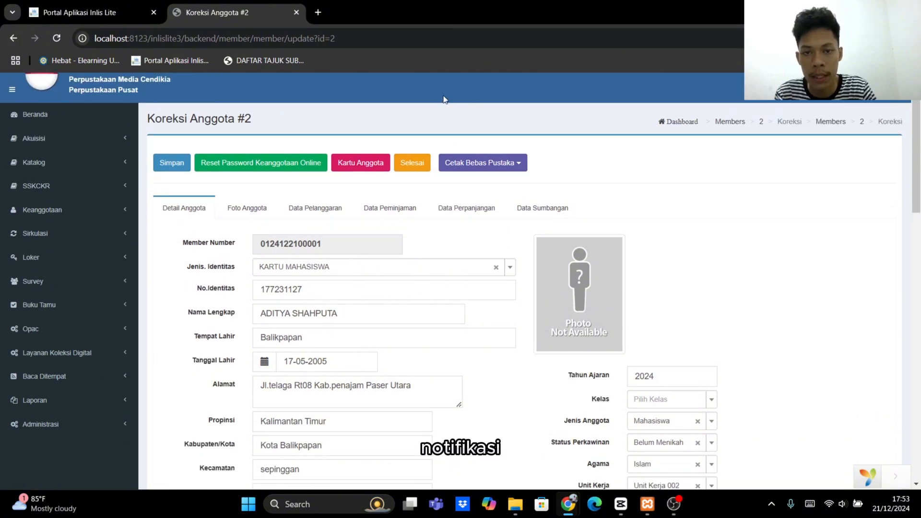
{"action": "scroll", "coordinate": [452, 219], "scroll_direction": "down", "scroll_amount": 1}
{"action": "scroll", "coordinate": [452, 219], "scroll_direction": "up", "scroll_amount": 1}
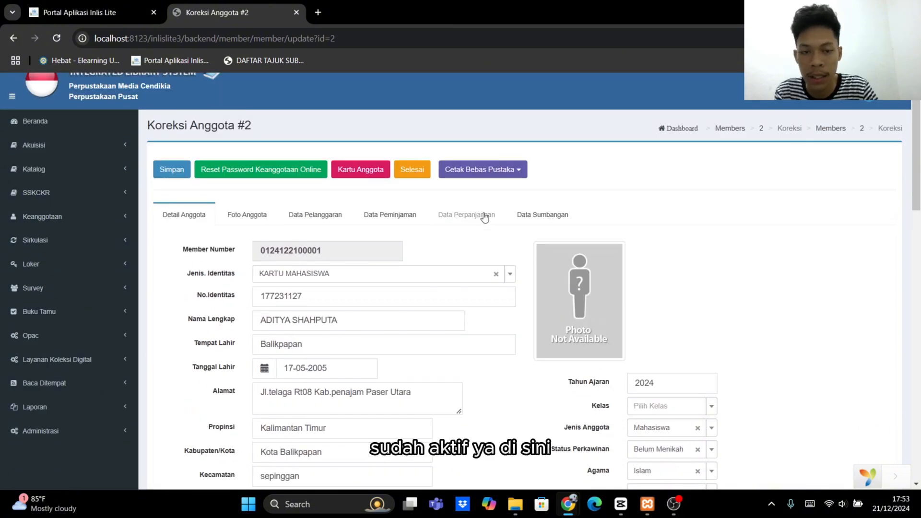
{"action": "scroll", "coordinate": [559, 295], "scroll_direction": "down", "scroll_amount": 1}
{"action": "scroll", "coordinate": [537, 330], "scroll_direction": "down", "scroll_amount": 1}
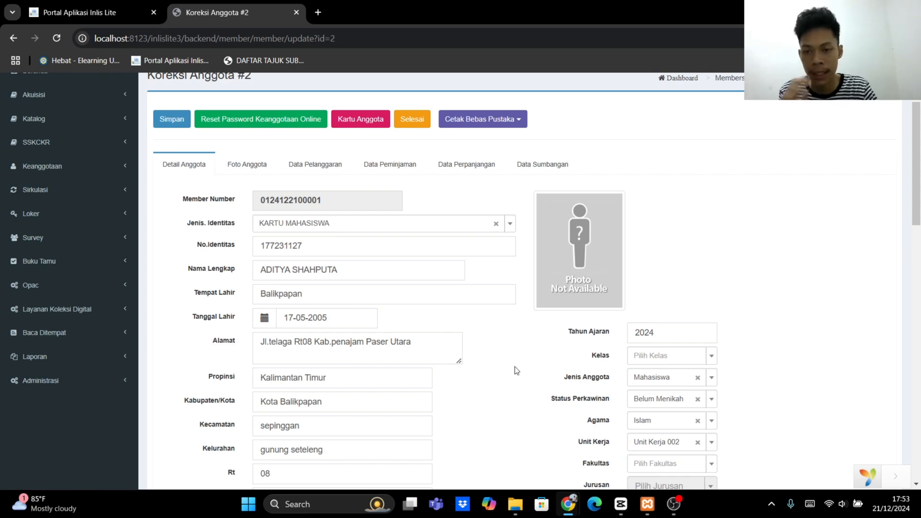
{"action": "scroll", "coordinate": [515, 370], "scroll_direction": "up", "scroll_amount": 3}
{"action": "left_click", "coordinate": [88, 235]}
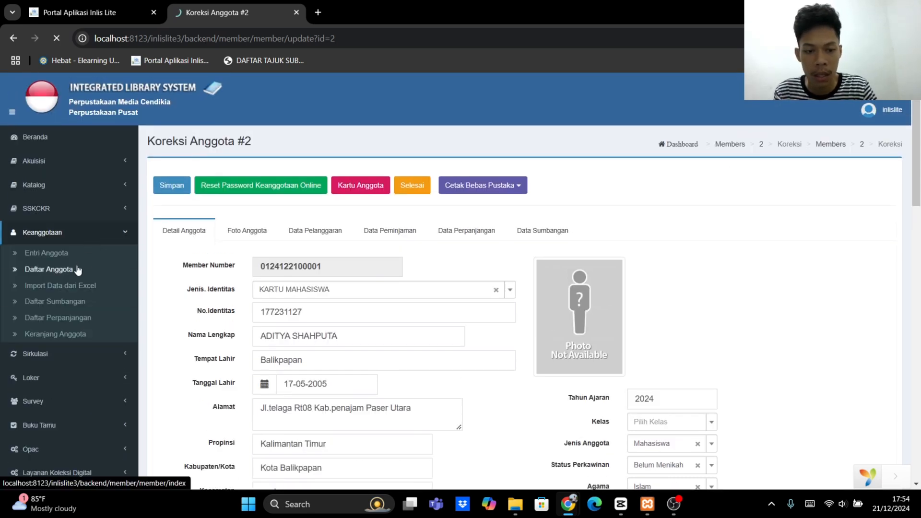
Step: Open Daftar Anggota and check the new Mahasiswa member is listed as Aktif
{"action": "left_click", "coordinate": [78, 269]}
{"action": "scroll", "coordinate": [321, 318], "scroll_direction": "down", "scroll_amount": 2}
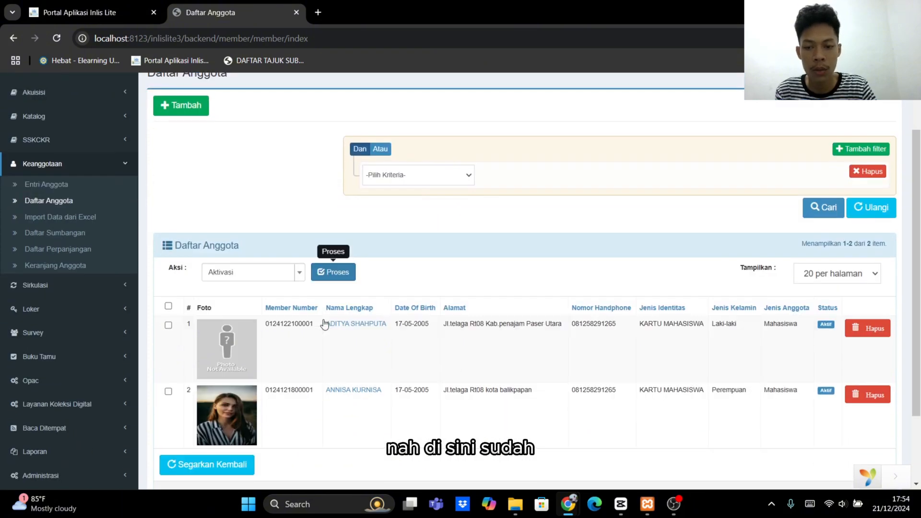
{"action": "scroll", "coordinate": [323, 320], "scroll_direction": "down", "scroll_amount": 1}
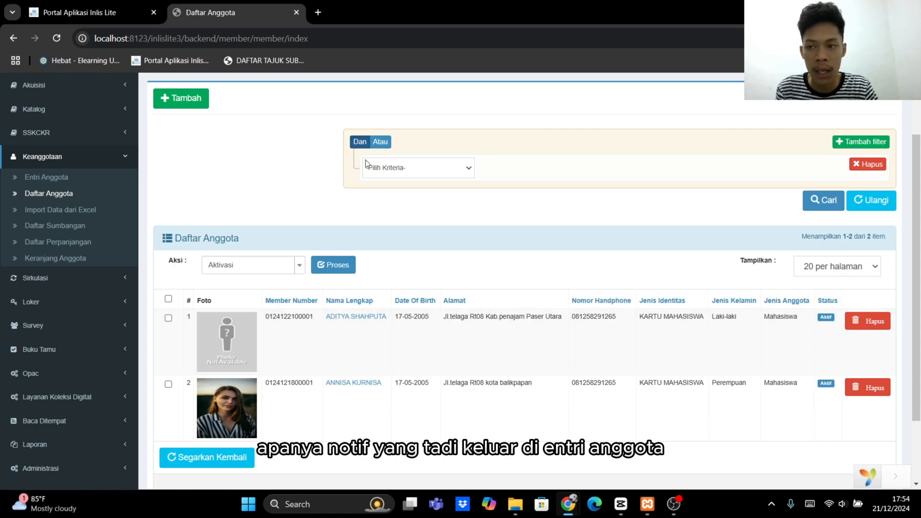
Step: Open Entri Anggota to get a blank Tambah Anggota form for the next member
{"action": "left_click", "coordinate": [56, 178]}
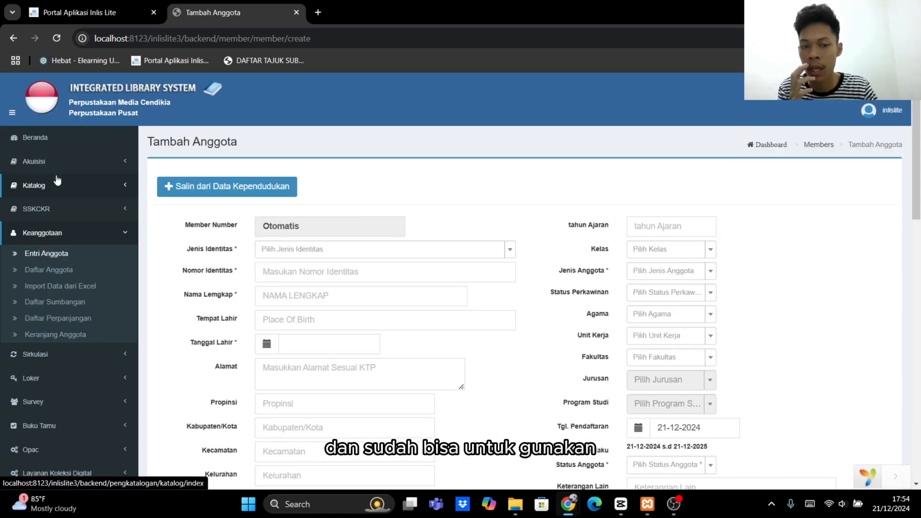
{"action": "scroll", "coordinate": [472, 367], "scroll_direction": "down", "scroll_amount": 8}
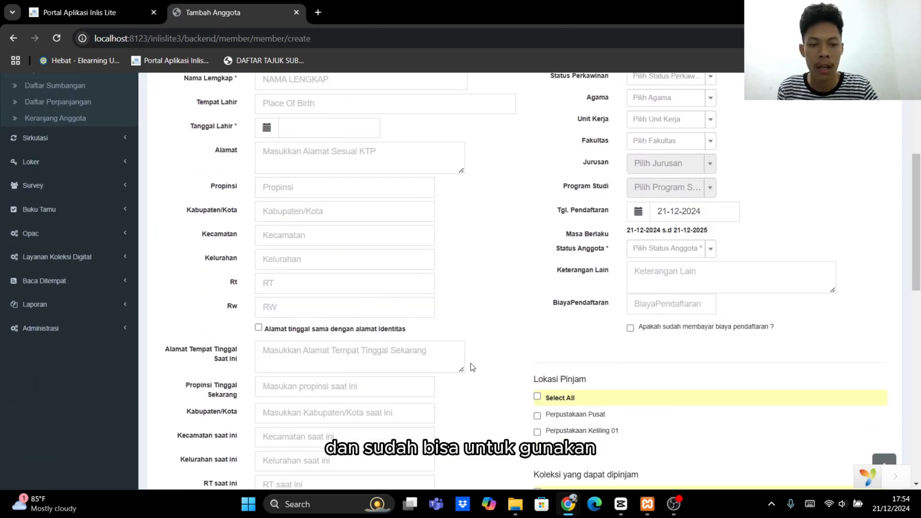
{"action": "scroll", "coordinate": [471, 364], "scroll_direction": "up", "scroll_amount": 8}
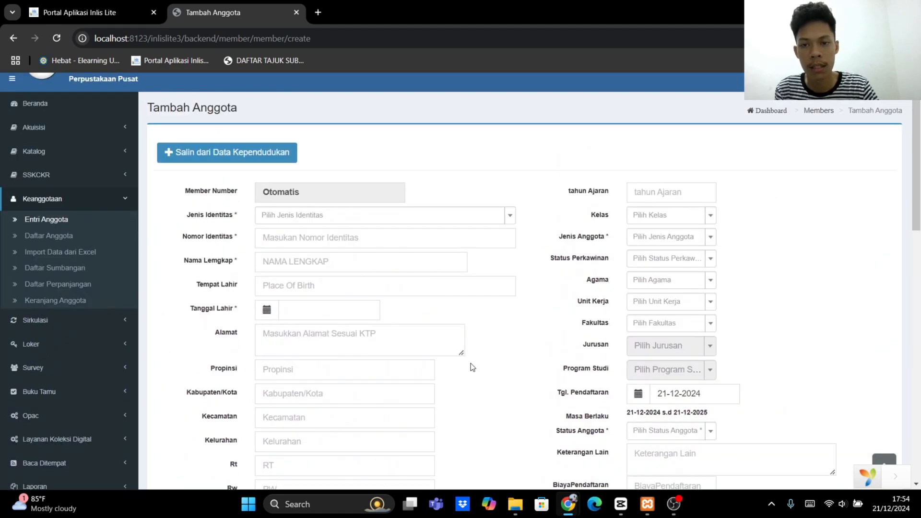
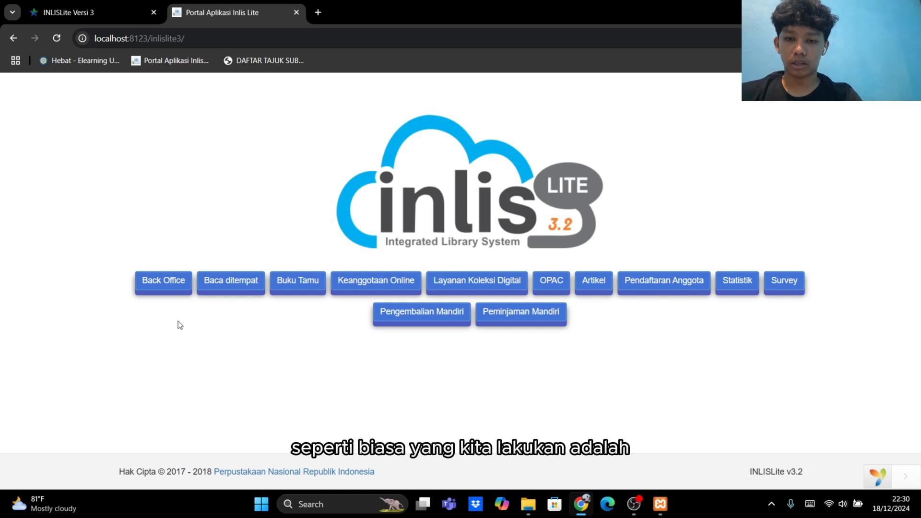
Step: Go from the portal's Back Office to the Sirkulasi > Entri Peminjaman loan form
{"action": "left_click", "coordinate": [173, 288]}
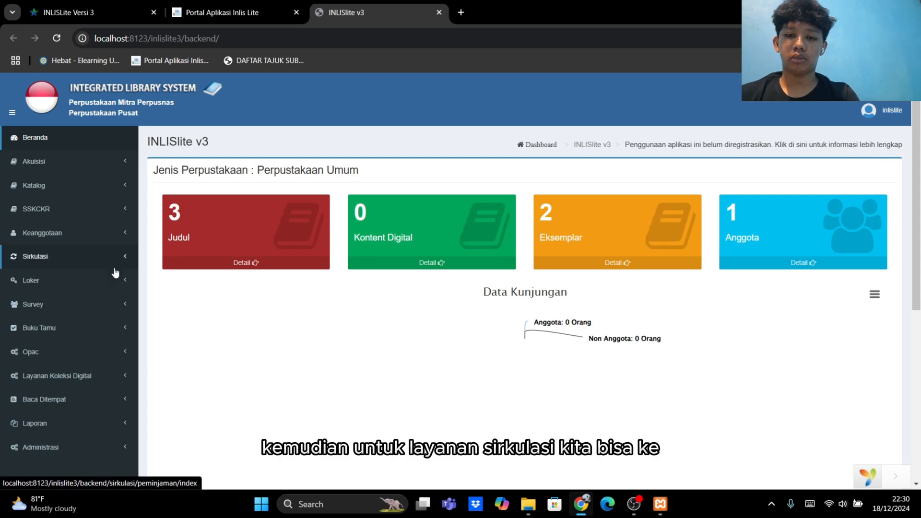
{"action": "left_click", "coordinate": [101, 256]}
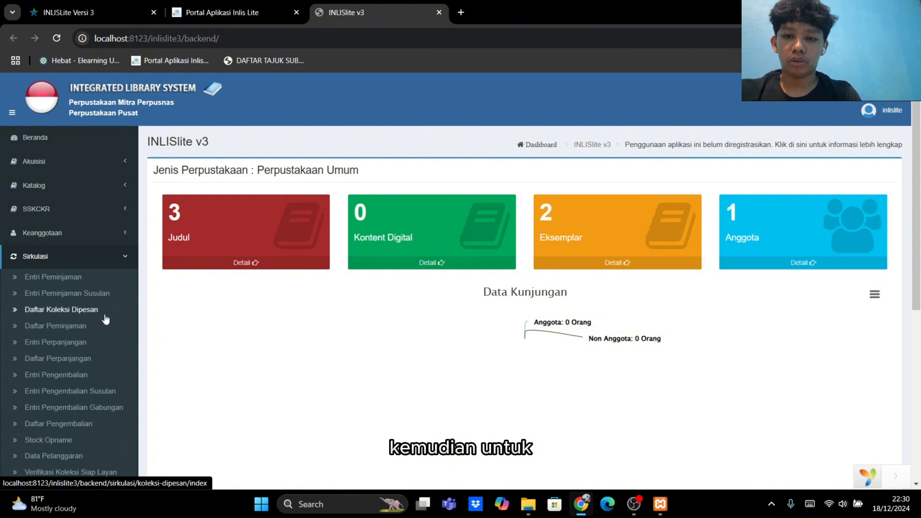
{"action": "left_click", "coordinate": [80, 281]}
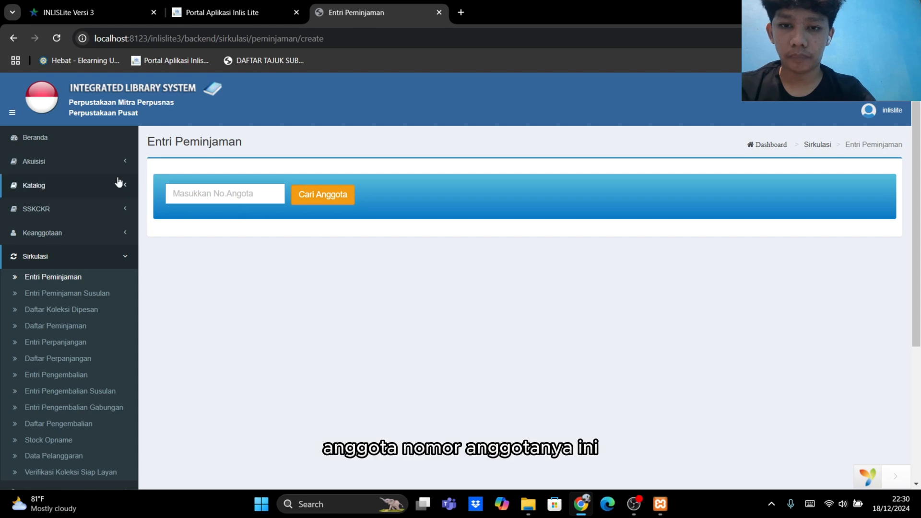
Step: Look up the borrower using the suggested member number
{"action": "left_click", "coordinate": [237, 199]}
{"action": "left_click", "coordinate": [255, 224]}
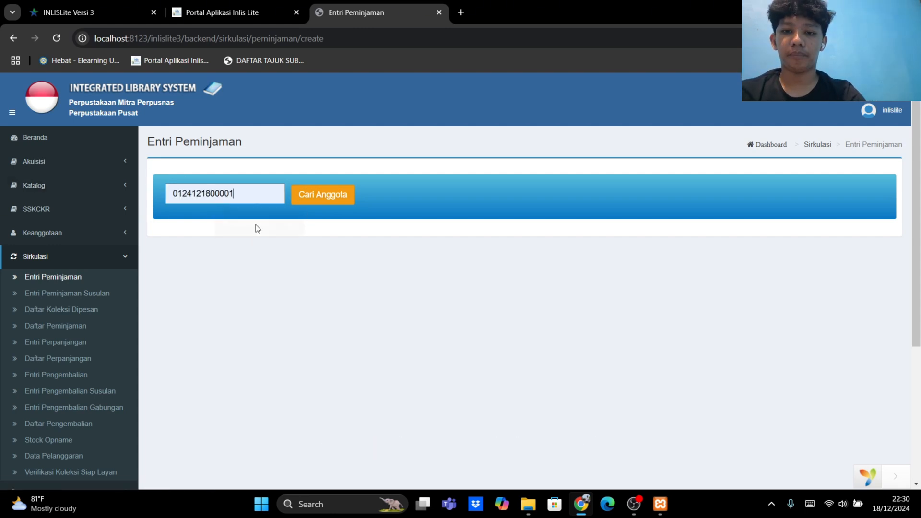
{"action": "left_click", "coordinate": [311, 195]}
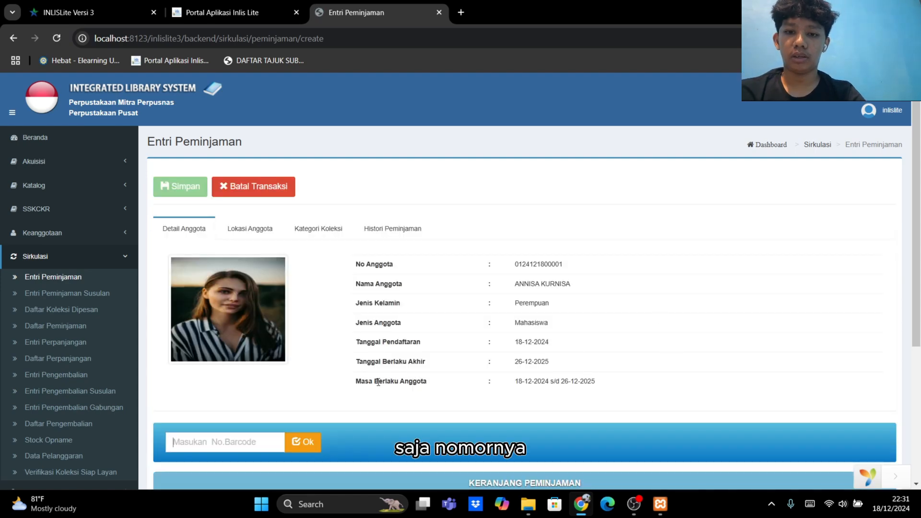
{"action": "scroll", "coordinate": [612, 270], "scroll_direction": "down", "scroll_amount": 2}
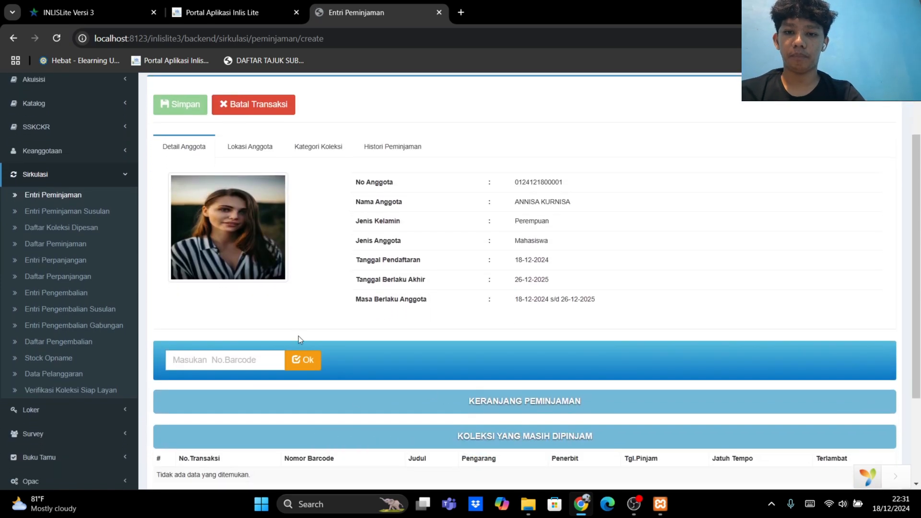
{"action": "scroll", "coordinate": [742, 340], "scroll_direction": "down", "scroll_amount": 2}
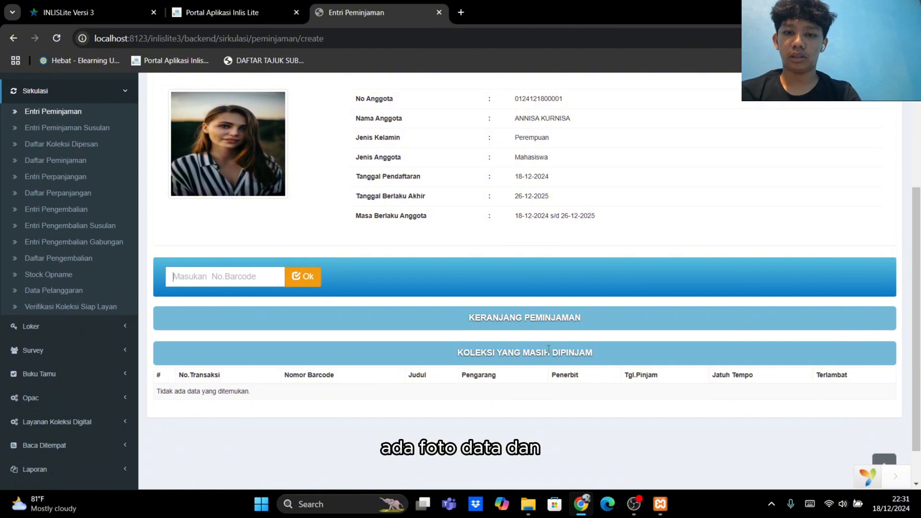
{"action": "scroll", "coordinate": [462, 248], "scroll_direction": "up", "scroll_amount": 3}
{"action": "scroll", "coordinate": [462, 247], "scroll_direction": "down", "scroll_amount": 1}
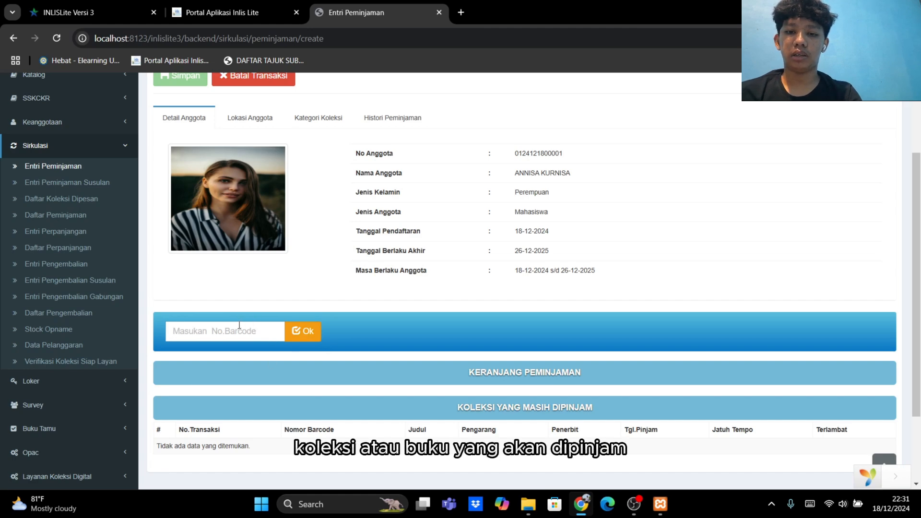
Step: Add the microsoft excel book, barcode 001/PB/2024, to the borrowing cart
{"action": "type", "text": "001/PB/2024"}
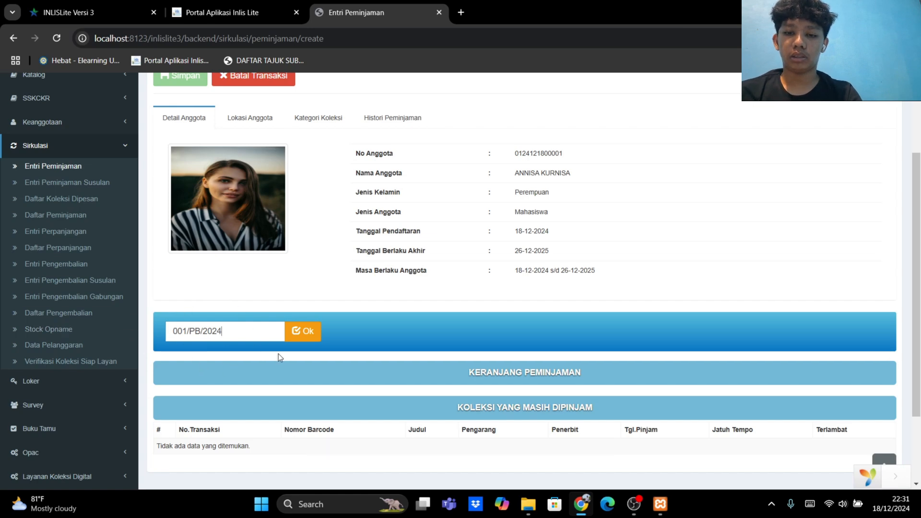
{"action": "left_click", "coordinate": [307, 339]}
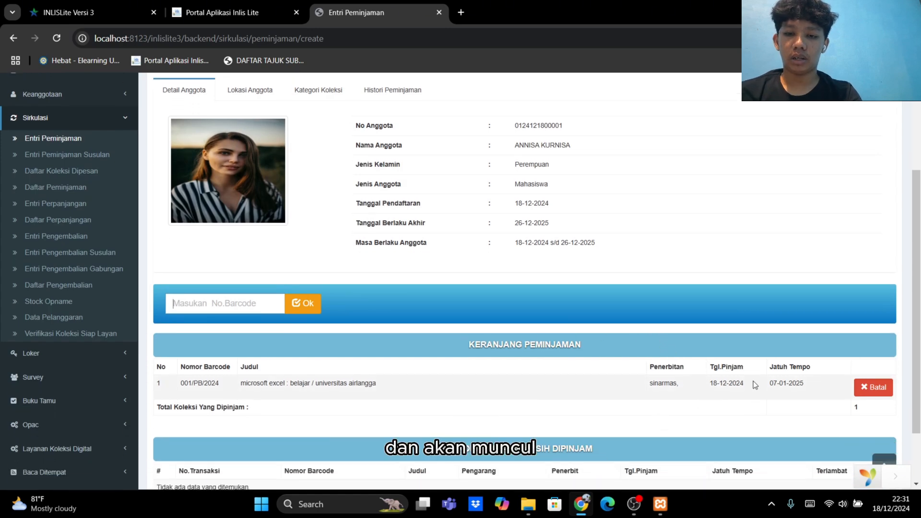
{"action": "scroll", "coordinate": [581, 342], "scroll_direction": "down", "scroll_amount": 1}
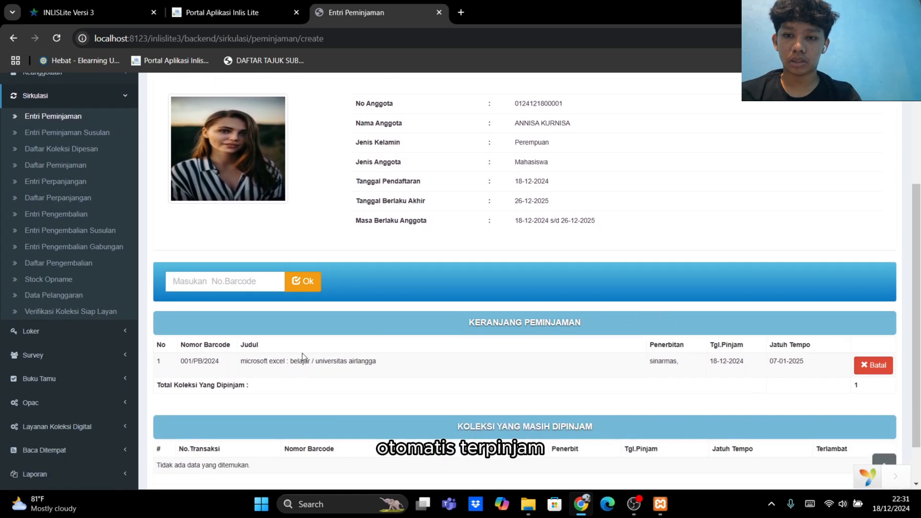
{"action": "scroll", "coordinate": [600, 309], "scroll_direction": "down", "scroll_amount": 1}
{"action": "scroll", "coordinate": [775, 398], "scroll_direction": "down", "scroll_amount": 1}
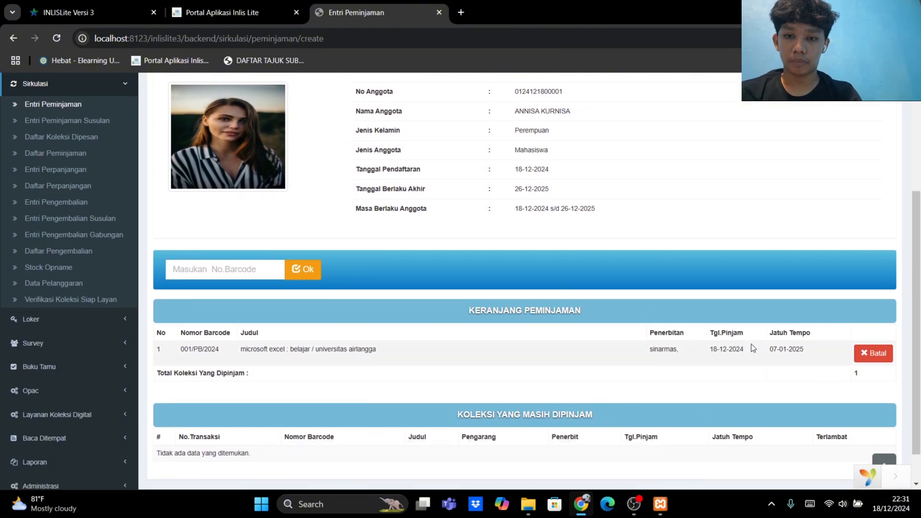
{"action": "scroll", "coordinate": [704, 349], "scroll_direction": "up", "scroll_amount": 3}
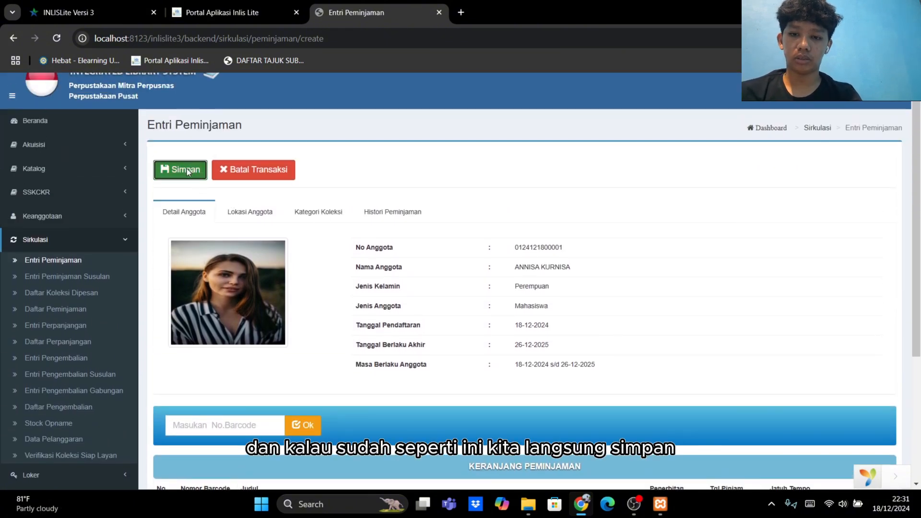
Step: Save the loan, due 07-01-2025, and finish to a blank loan form
{"action": "left_click", "coordinate": [186, 169]}
{"action": "scroll", "coordinate": [549, 340], "scroll_direction": "down", "scroll_amount": 2}
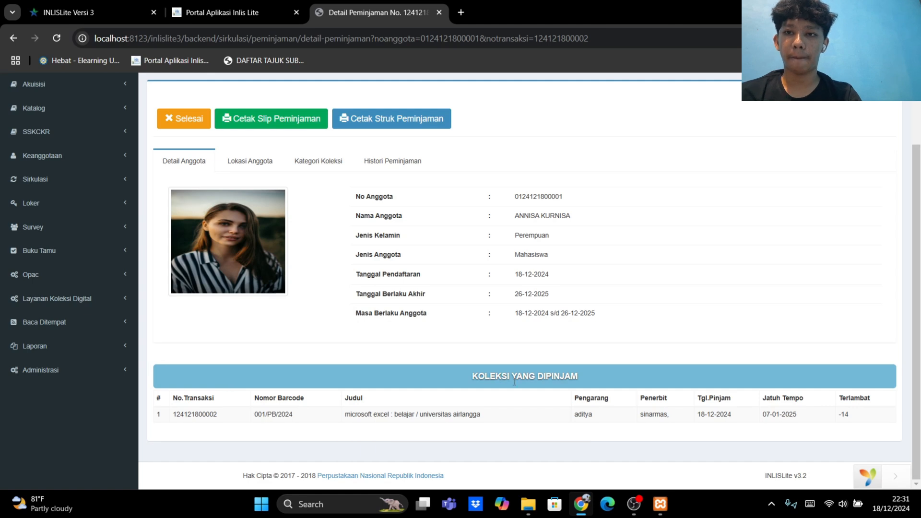
{"action": "scroll", "coordinate": [505, 370], "scroll_direction": "up", "scroll_amount": 2}
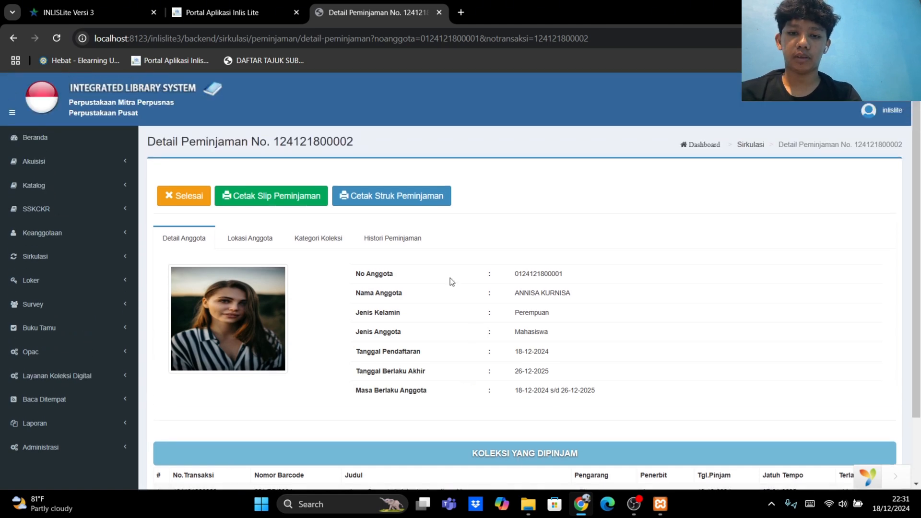
{"action": "left_click", "coordinate": [186, 195]}
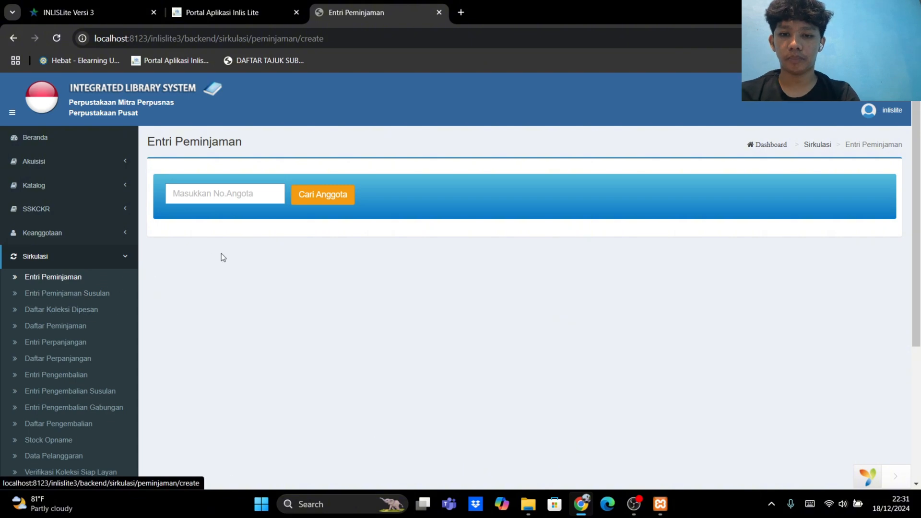
Step: On the backdated loan entry form, look up the borrower by the suggested member number
{"action": "left_click", "coordinate": [91, 292]}
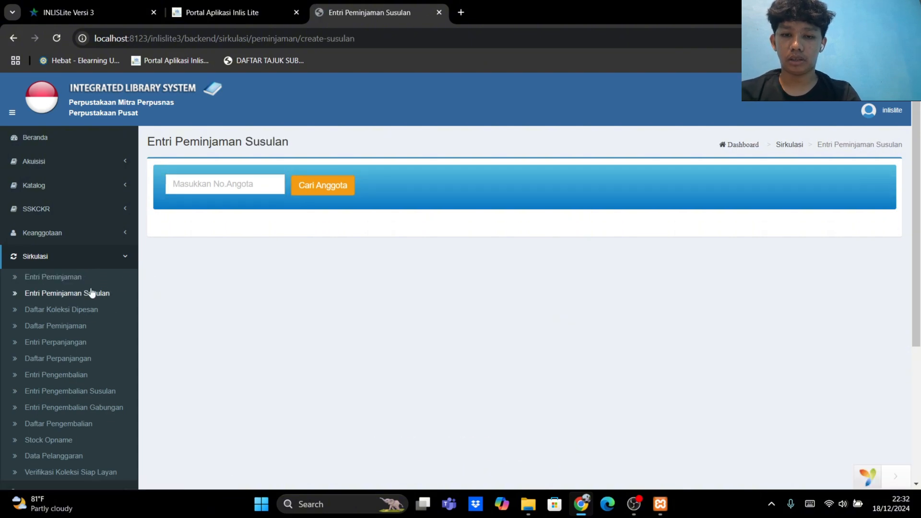
{"action": "left_click", "coordinate": [242, 181]}
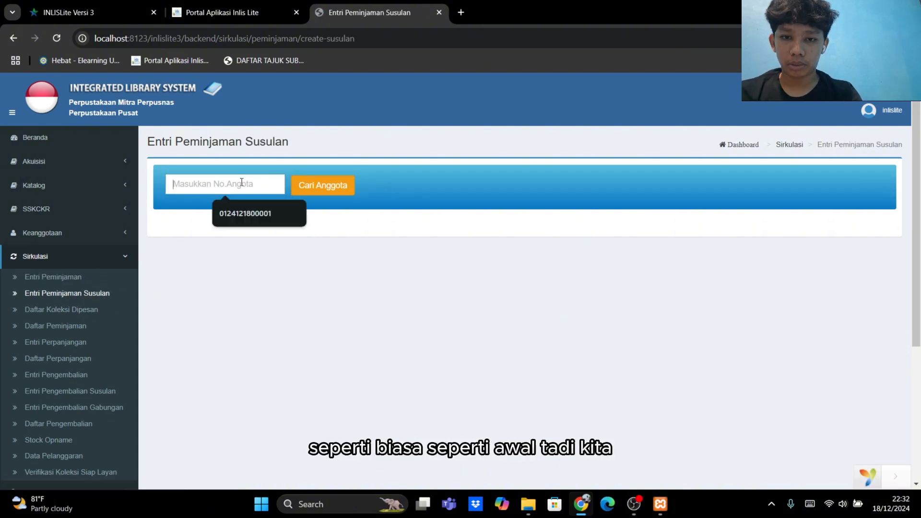
{"action": "left_click", "coordinate": [244, 215]}
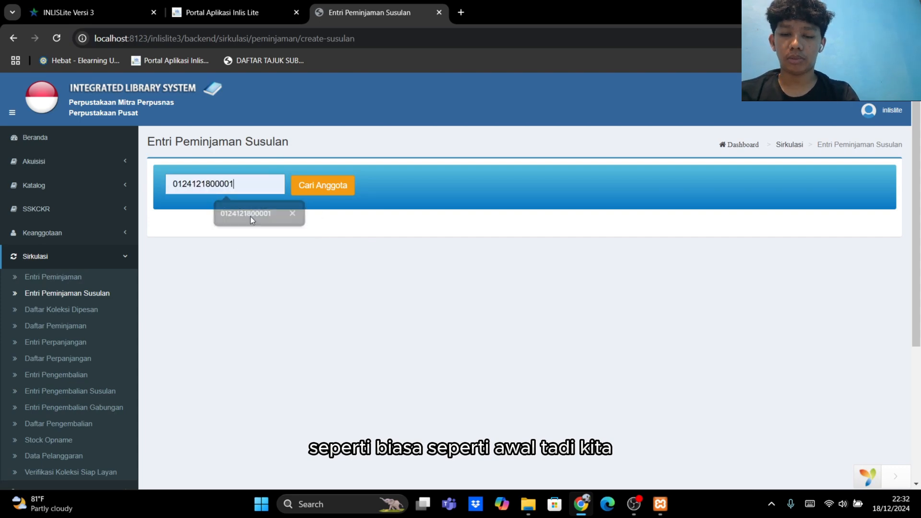
{"action": "left_click", "coordinate": [341, 192]}
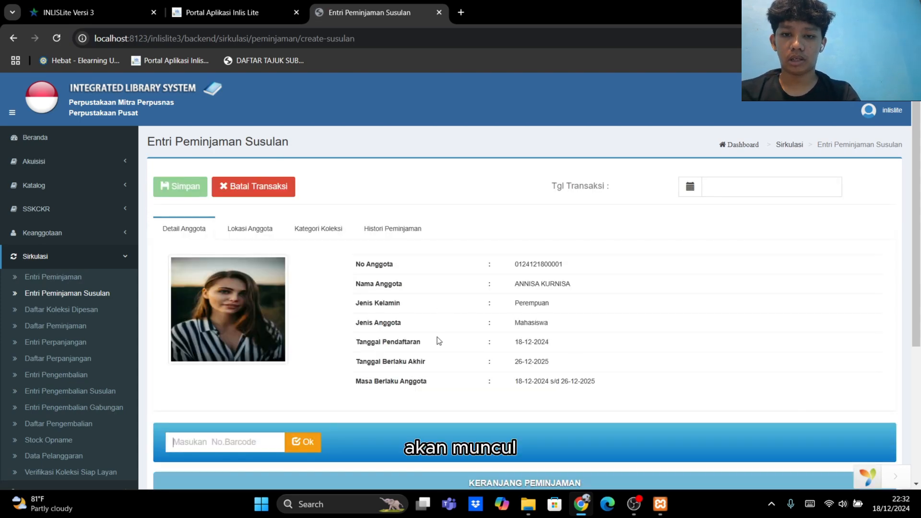
{"action": "scroll", "coordinate": [482, 331], "scroll_direction": "down", "scroll_amount": 2}
{"action": "scroll", "coordinate": [347, 267], "scroll_direction": "down", "scroll_amount": 3}
{"action": "scroll", "coordinate": [290, 212], "scroll_direction": "up", "scroll_amount": 3}
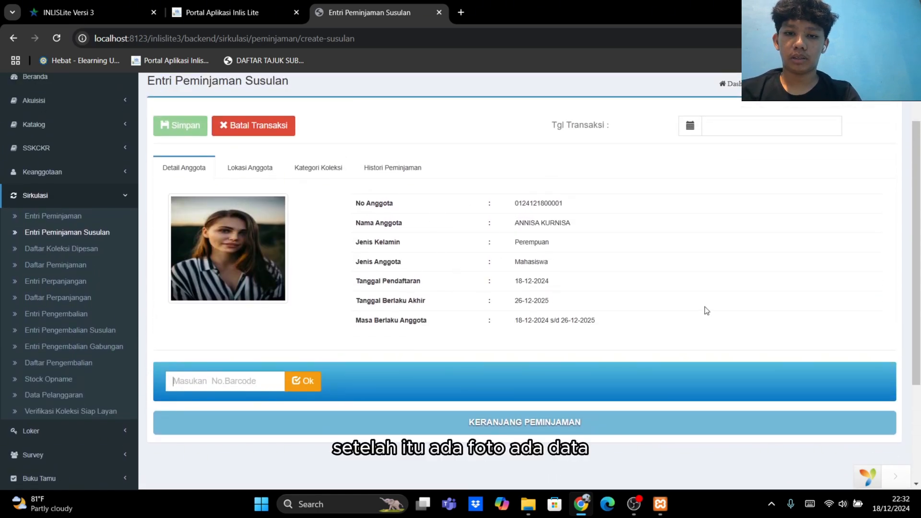
{"action": "scroll", "coordinate": [762, 304], "scroll_direction": "down", "scroll_amount": 2}
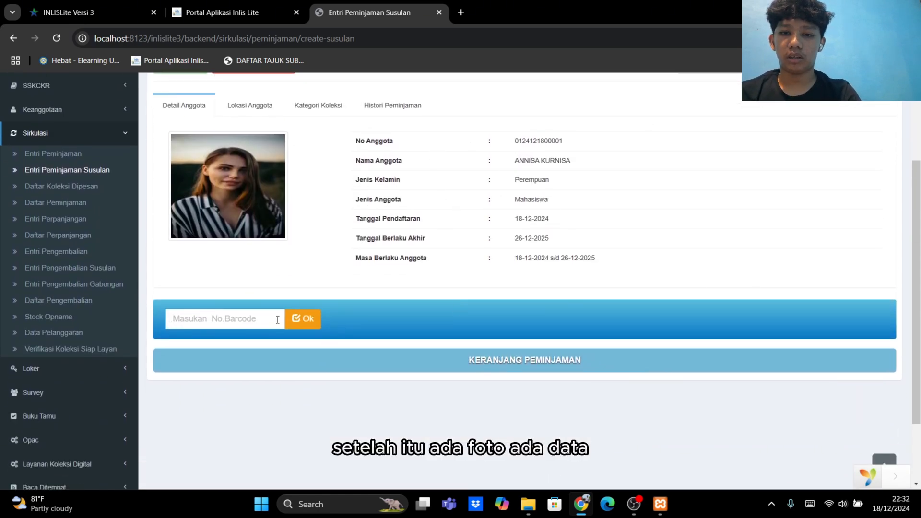
Step: Add harmoni keluarga (001/PB/2019) to the cart with transaction date 20-12-2024
{"action": "type", "text": "001/PB/2024"}
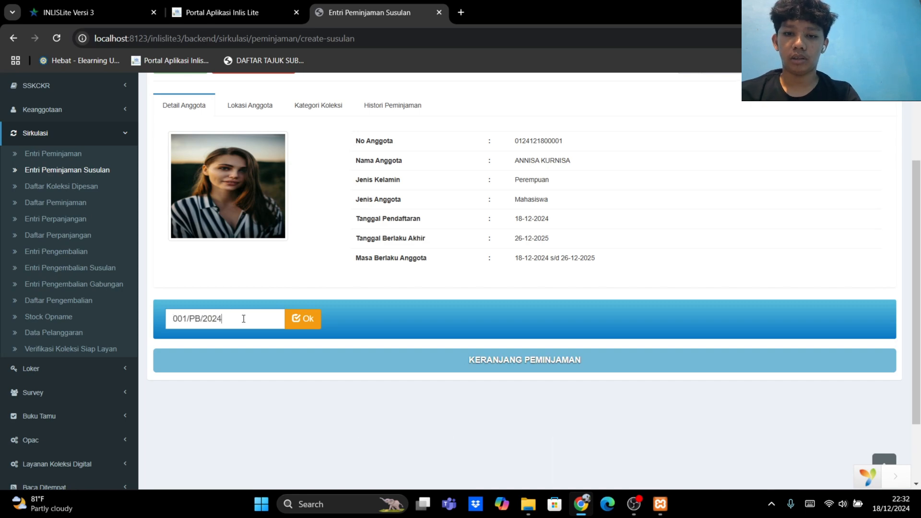
{"action": "key", "text": "BackSpace"}
{"action": "key", "text": "BackSpace"}
{"action": "type", "text": "19"}
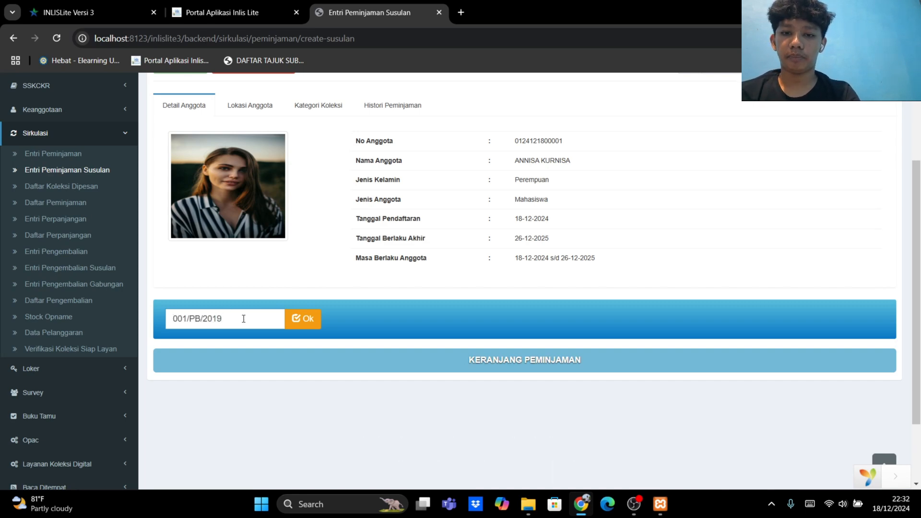
{"action": "left_click", "coordinate": [311, 319]}
{"action": "scroll", "coordinate": [834, 173], "scroll_direction": "up", "scroll_amount": 2}
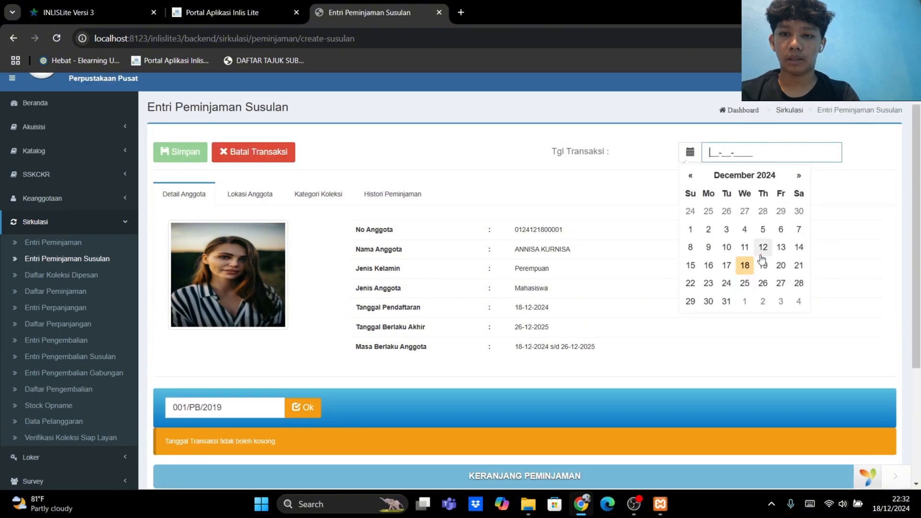
{"action": "left_click", "coordinate": [782, 269]}
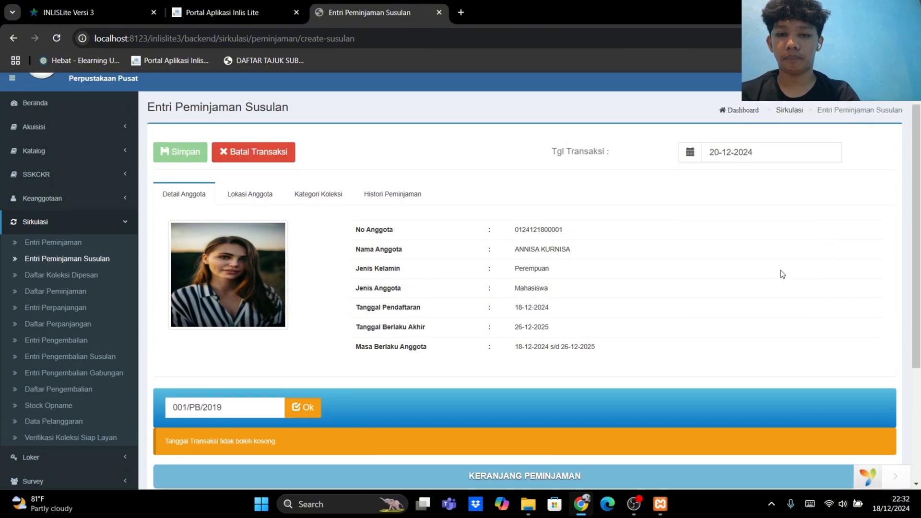
{"action": "scroll", "coordinate": [384, 422], "scroll_direction": "down", "scroll_amount": 1}
{"action": "left_click", "coordinate": [308, 391]}
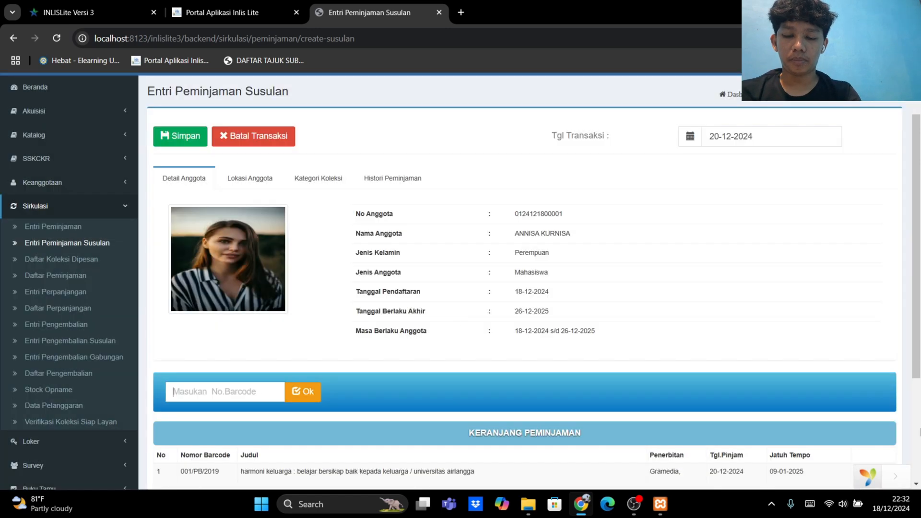
Step: Save the backdated loan, due 09-01-2025, and return to the loan entry form
{"action": "scroll", "coordinate": [785, 454], "scroll_direction": "down", "scroll_amount": 2}
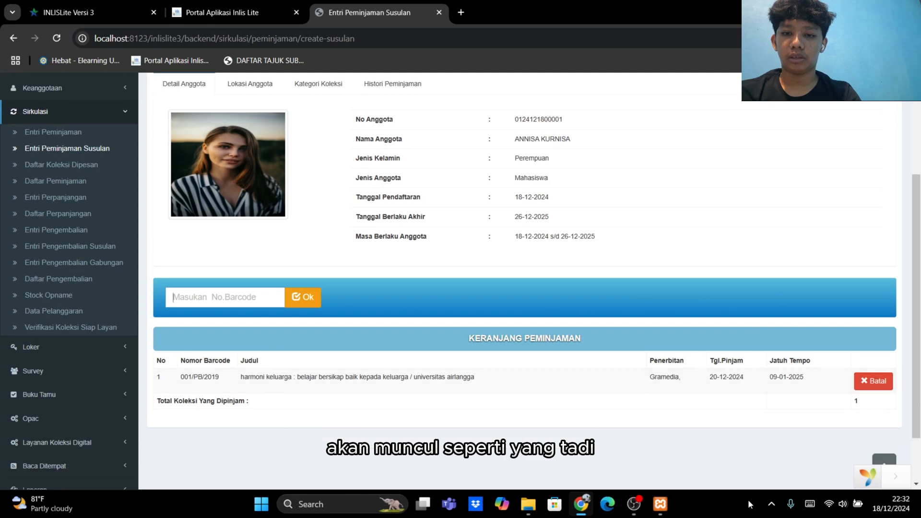
{"action": "scroll", "coordinate": [603, 337], "scroll_direction": "up", "scroll_amount": 2}
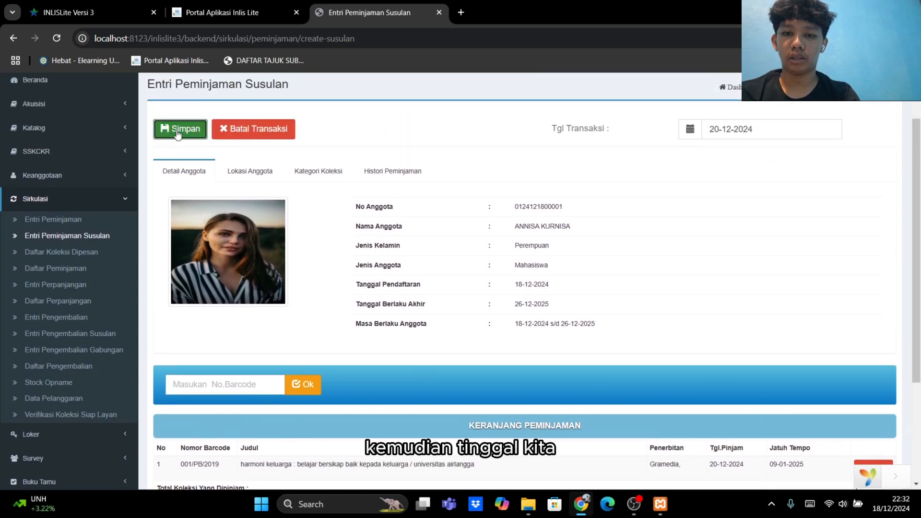
{"action": "left_click", "coordinate": [178, 130]}
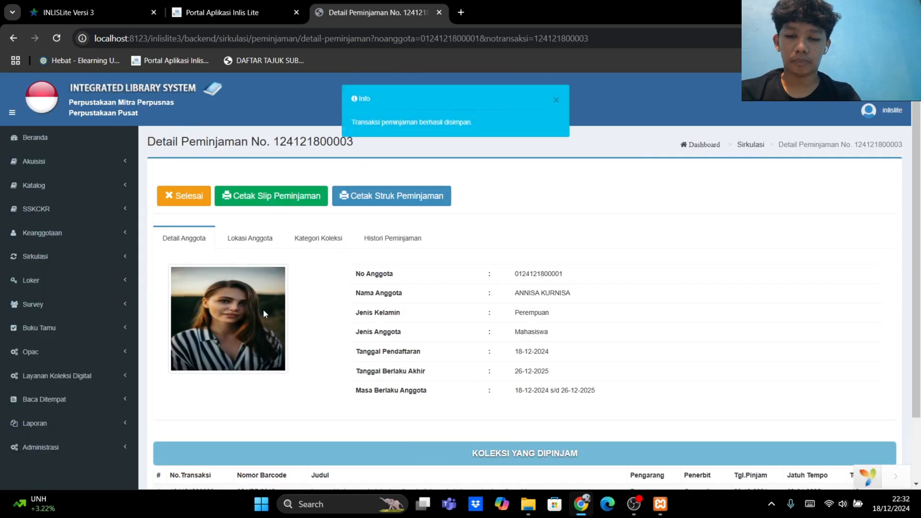
{"action": "scroll", "coordinate": [187, 176], "scroll_direction": "down", "scroll_amount": 1}
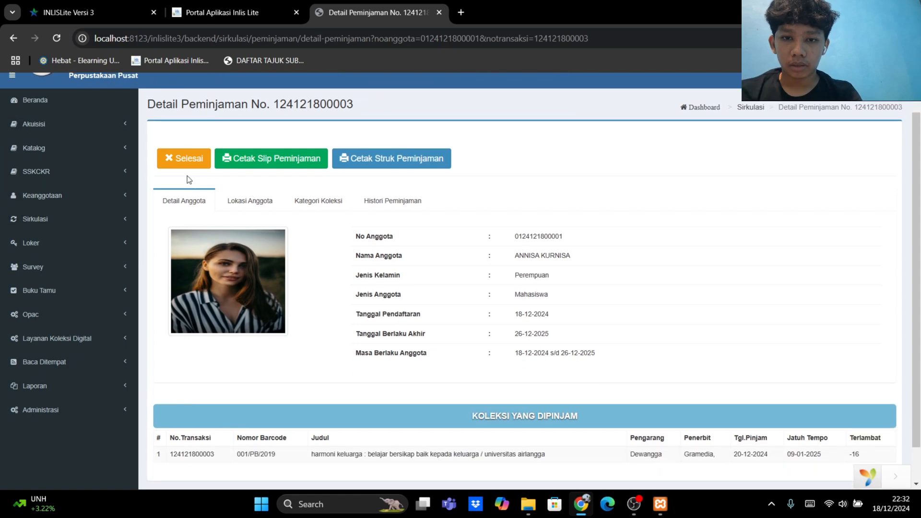
{"action": "left_click", "coordinate": [192, 165]}
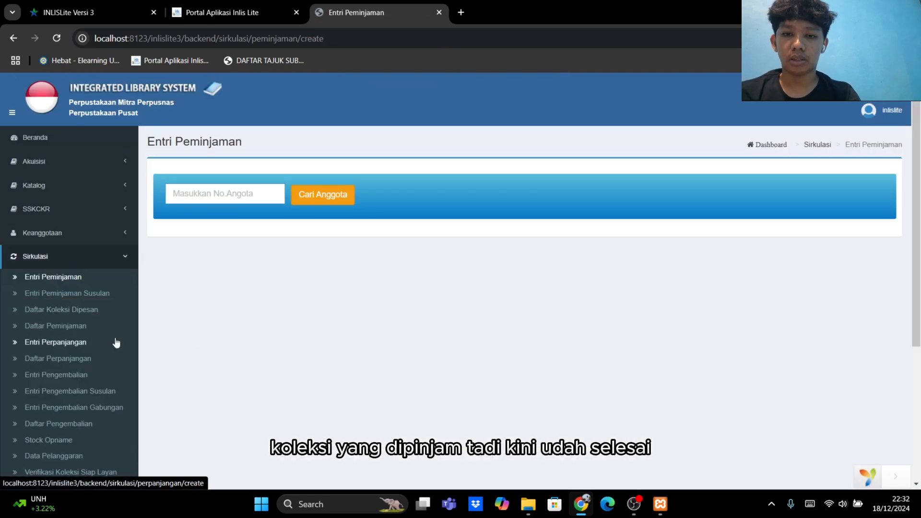
{"action": "scroll", "coordinate": [335, 374], "scroll_direction": "down", "scroll_amount": 1}
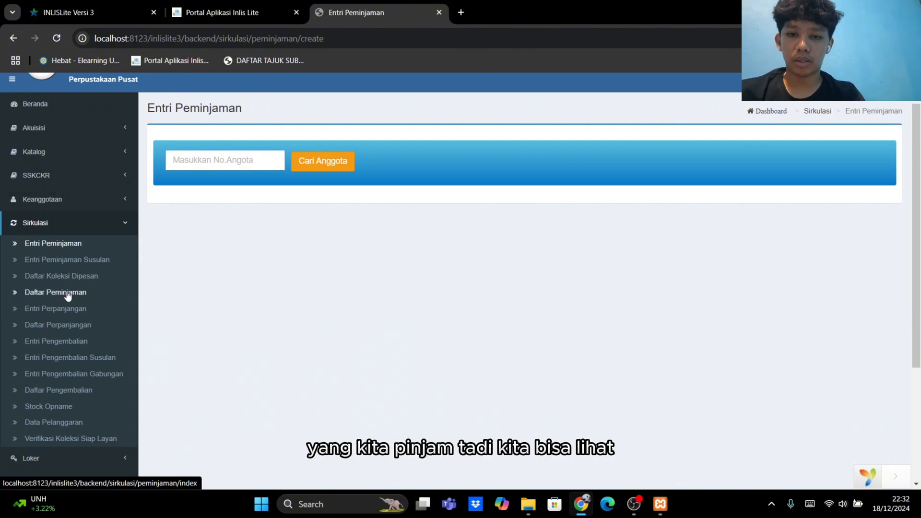
Step: Open Daftar Peminjaman to see the harmoni keluarga and microsoft excel loans
{"action": "left_click", "coordinate": [51, 293]}
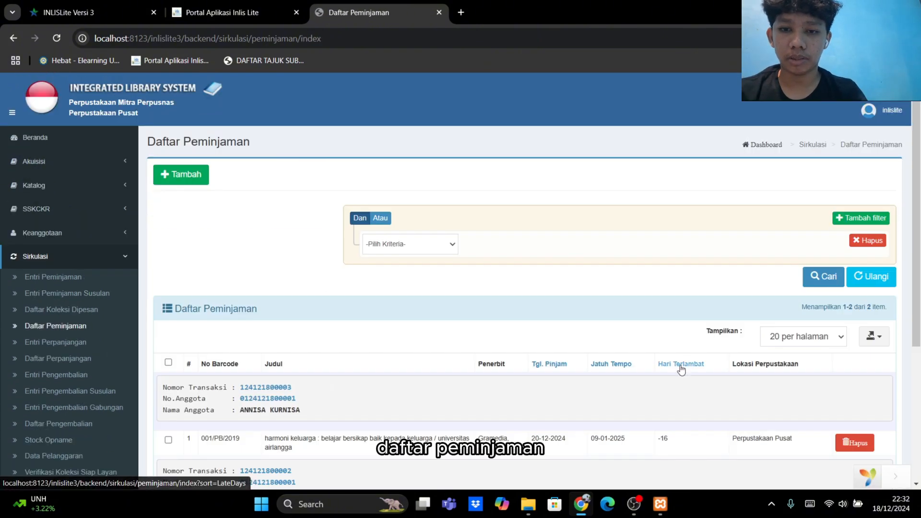
{"action": "scroll", "coordinate": [585, 353], "scroll_direction": "down", "scroll_amount": 3}
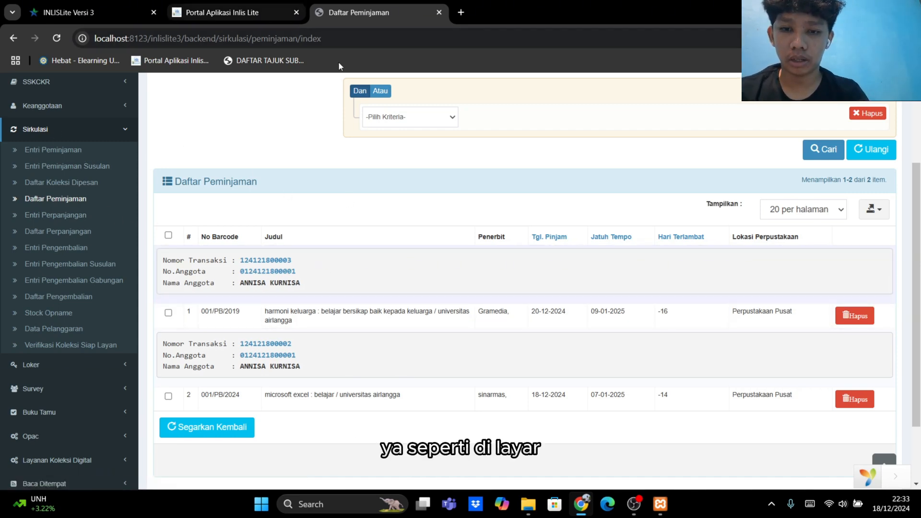
Step: In the portal's OPAC, open the microsoft excel record and confirm copy 001/PB/2024 shows Dipinjam
{"action": "left_click", "coordinate": [240, 16]}
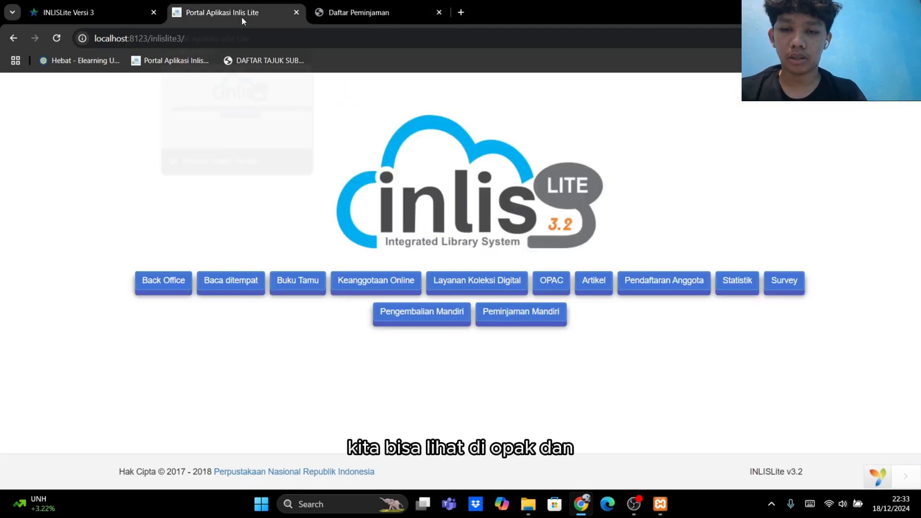
{"action": "left_click", "coordinate": [555, 283]}
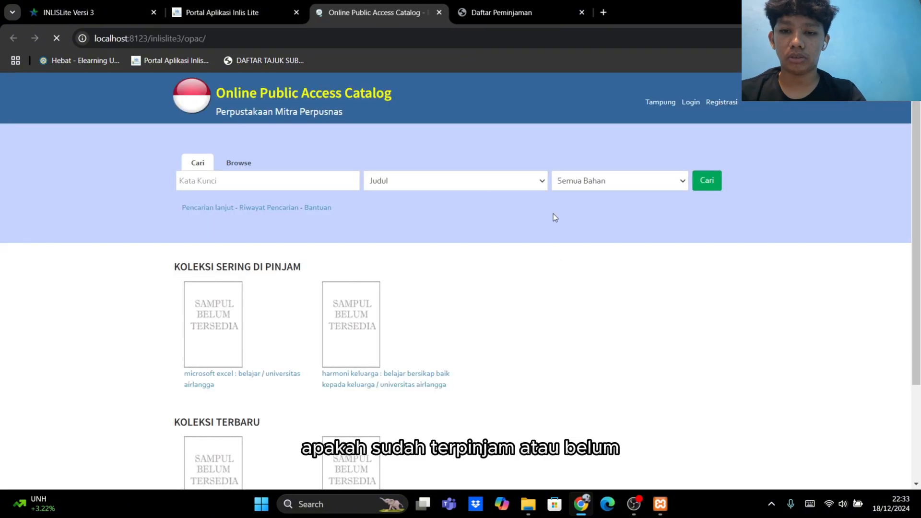
{"action": "scroll", "coordinate": [115, 429], "scroll_direction": "down", "scroll_amount": 1}
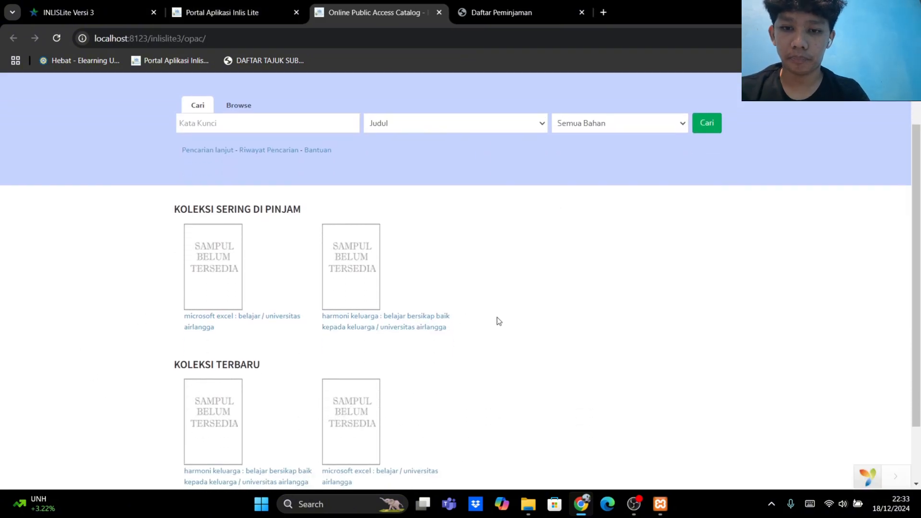
{"action": "left_click_drag", "start_coordinate": [174, 209], "coordinate": [303, 210]}
{"action": "left_click", "coordinate": [295, 260]}
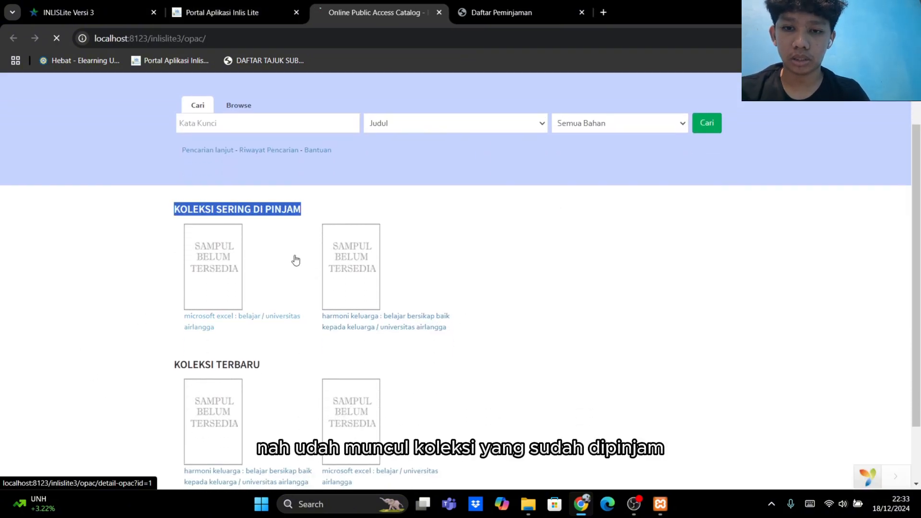
{"action": "scroll", "coordinate": [269, 250], "scroll_direction": "down", "scroll_amount": 2}
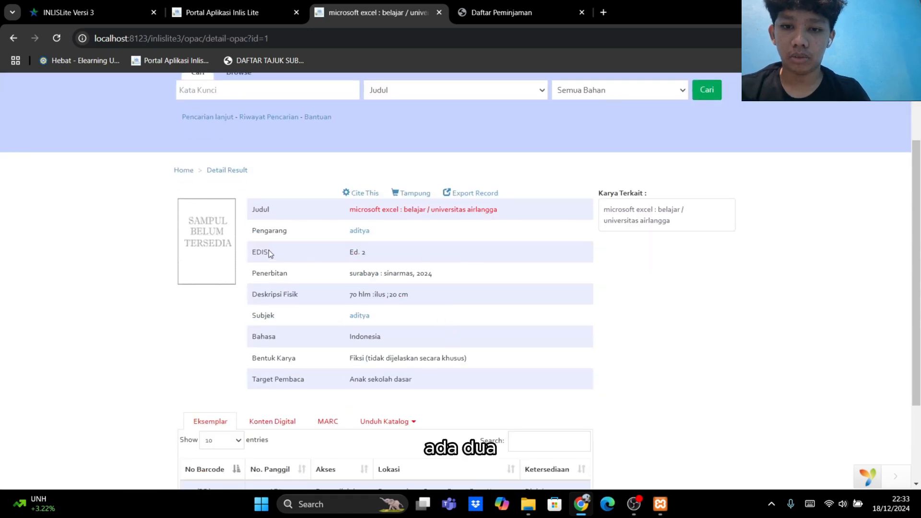
{"action": "scroll", "coordinate": [324, 275], "scroll_direction": "down", "scroll_amount": 1}
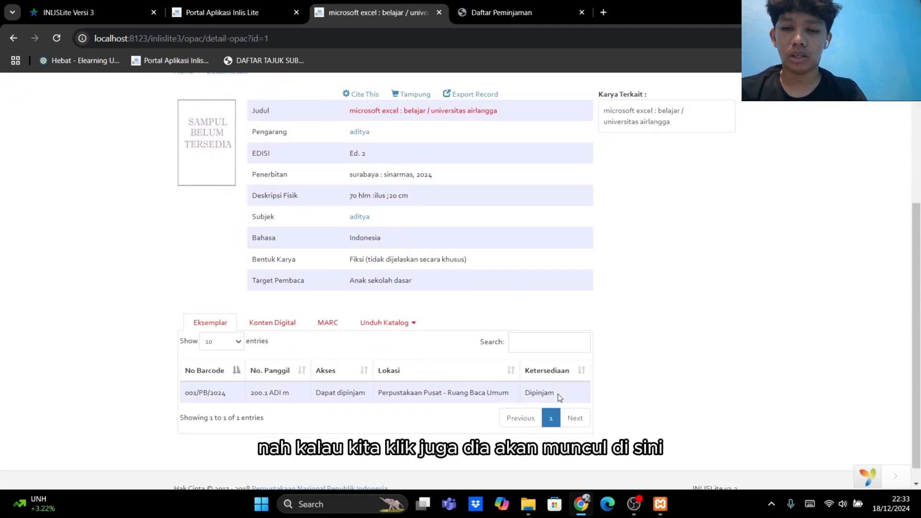
{"action": "left_click_drag", "start_coordinate": [554, 394], "coordinate": [526, 393]}
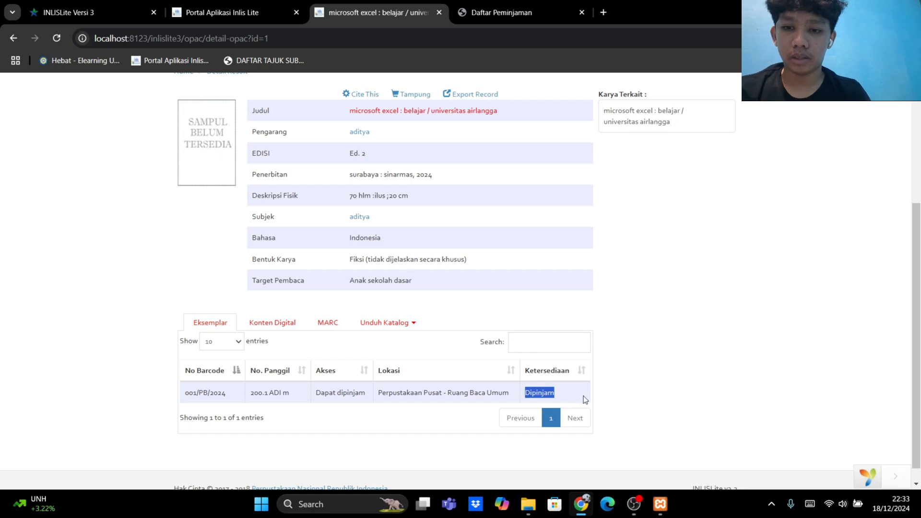
{"action": "left_click", "coordinate": [555, 394]}
{"action": "scroll", "coordinate": [701, 281], "scroll_direction": "up", "scroll_amount": 4}
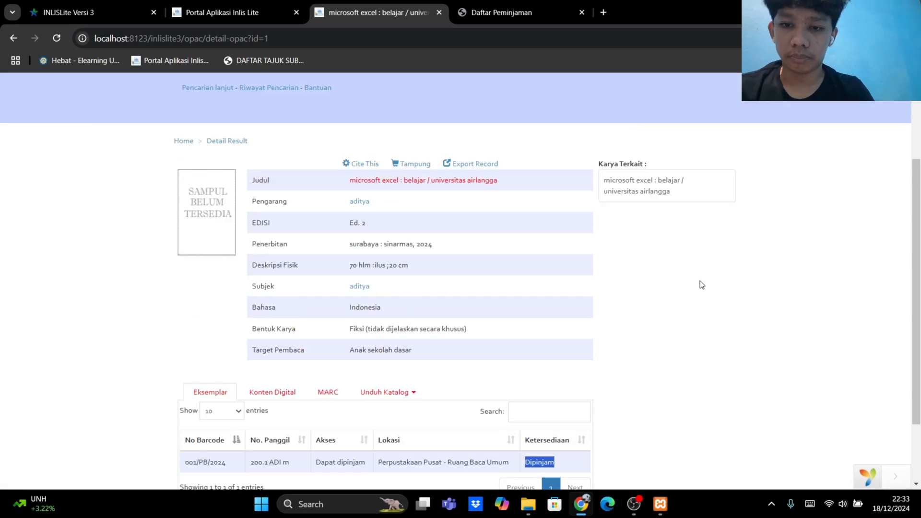
Step: In Entri Perpanjangan, enter a renewal of 001/PB/2024 dated 30-12-2024, new due date 08-01-2025
{"action": "left_click", "coordinate": [474, 6]}
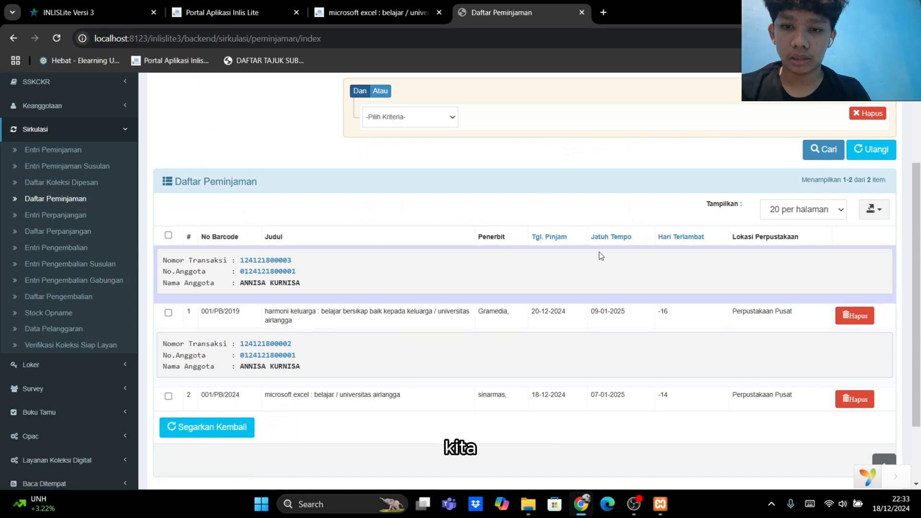
{"action": "scroll", "coordinate": [599, 252], "scroll_direction": "up", "scroll_amount": 1}
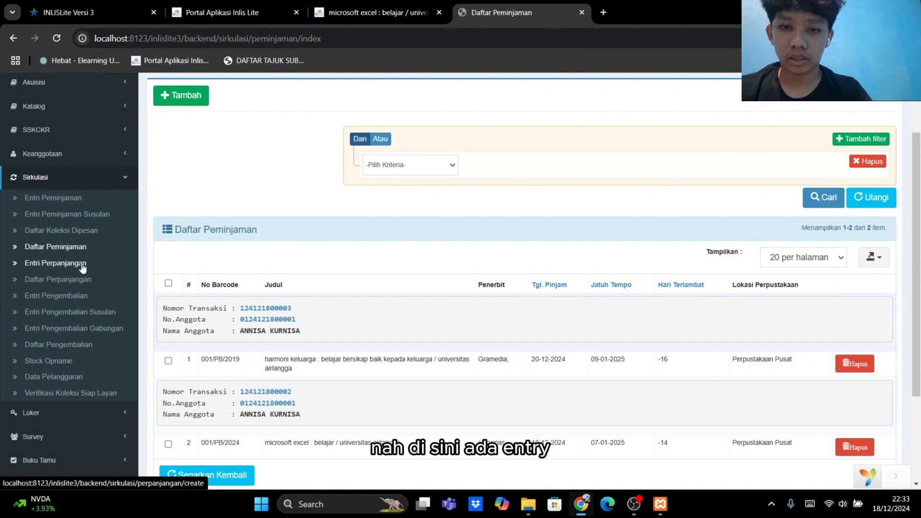
{"action": "left_click", "coordinate": [82, 266]}
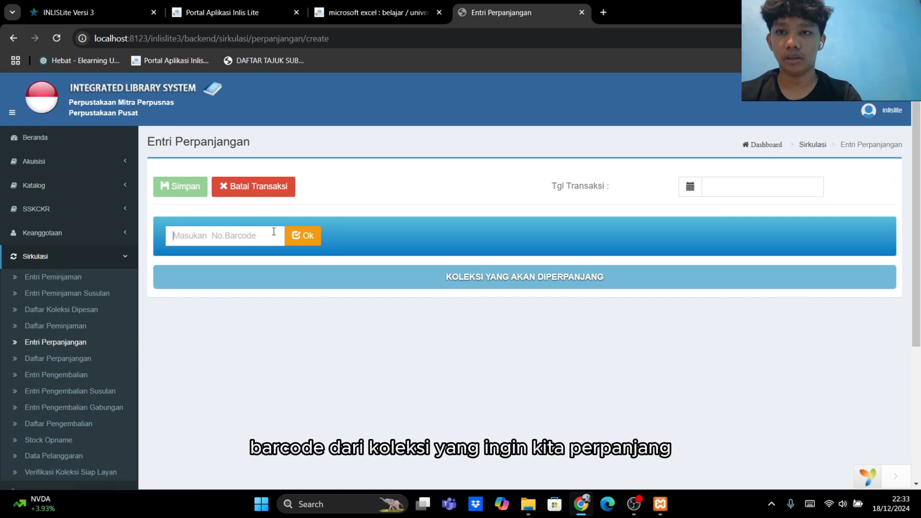
{"action": "left_click", "coordinate": [767, 187]}
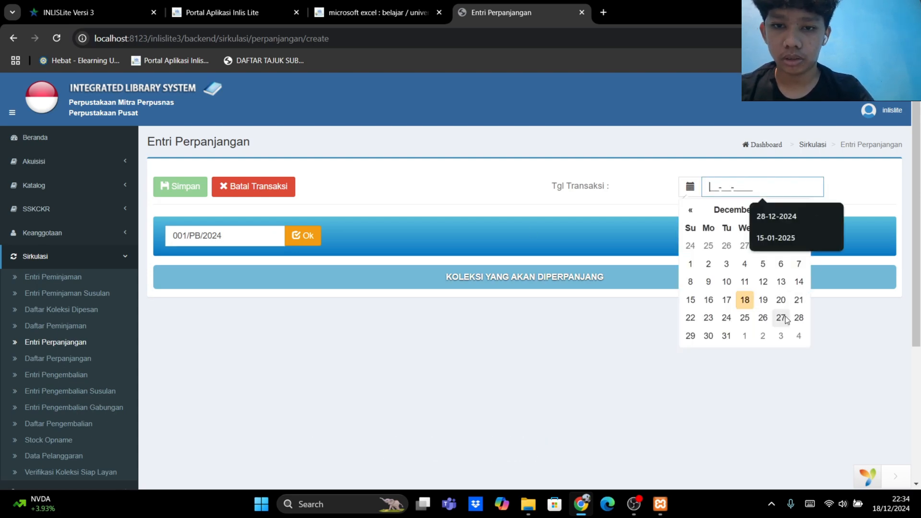
{"action": "left_click", "coordinate": [709, 335]}
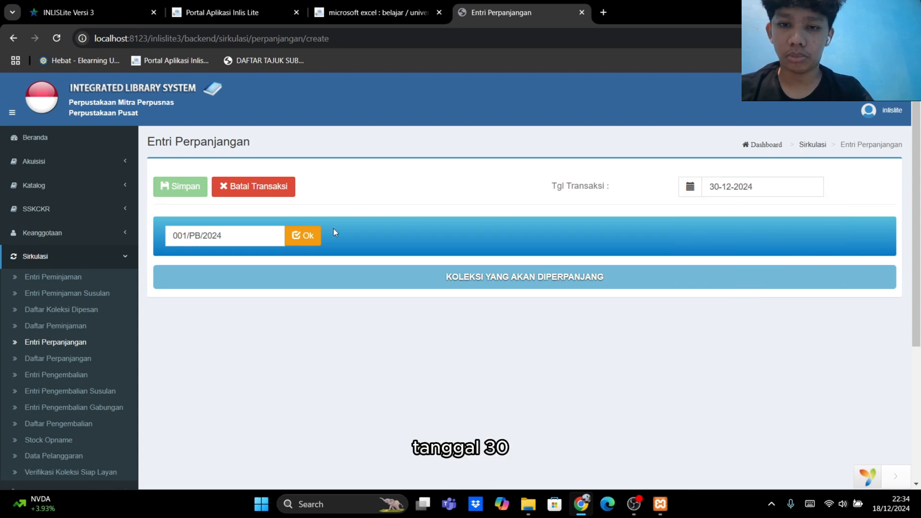
{"action": "left_click", "coordinate": [300, 236]}
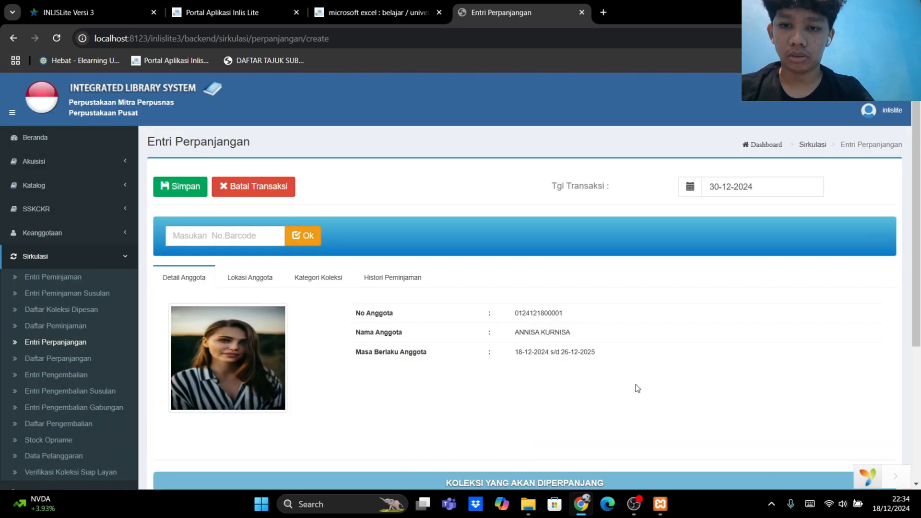
{"action": "scroll", "coordinate": [635, 384], "scroll_direction": "down", "scroll_amount": 3}
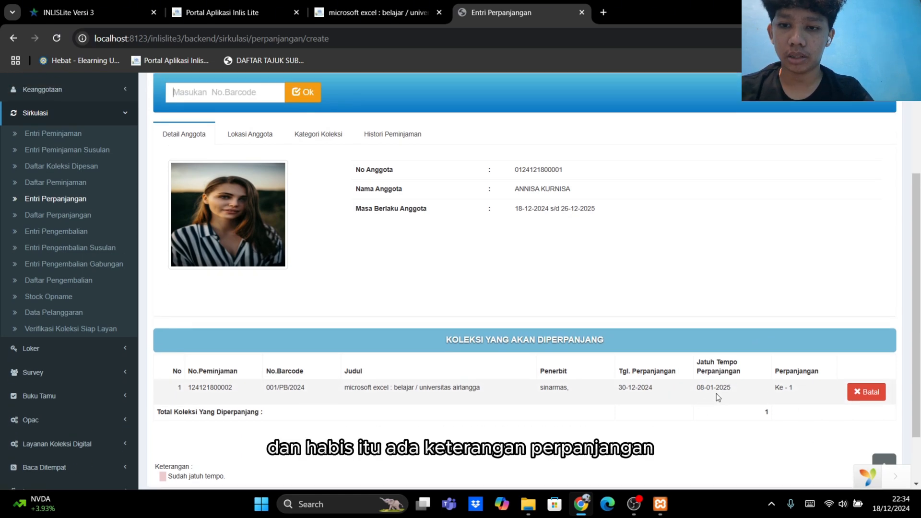
{"action": "scroll", "coordinate": [716, 394], "scroll_direction": "up", "scroll_amount": 2}
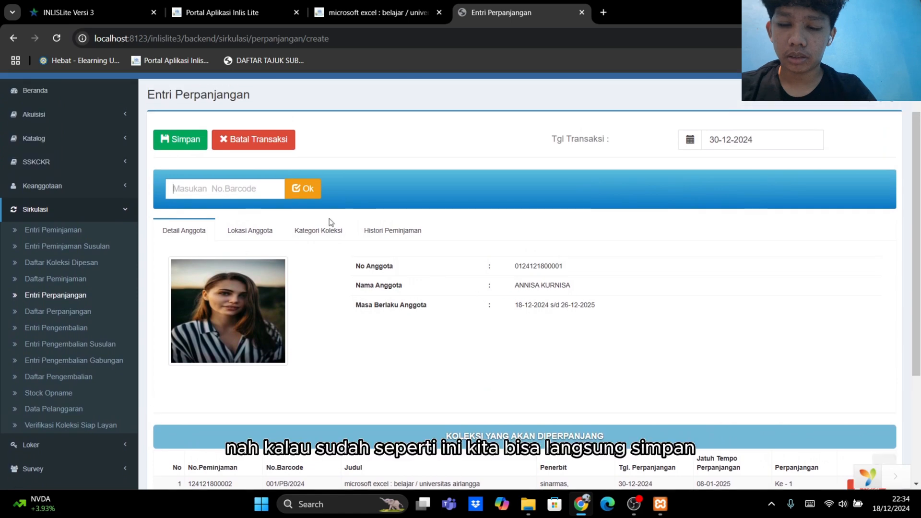
Step: Save the 001/PB/2024 renewal and finish to a blank Entri Perpanjangan form
{"action": "left_click", "coordinate": [181, 144]}
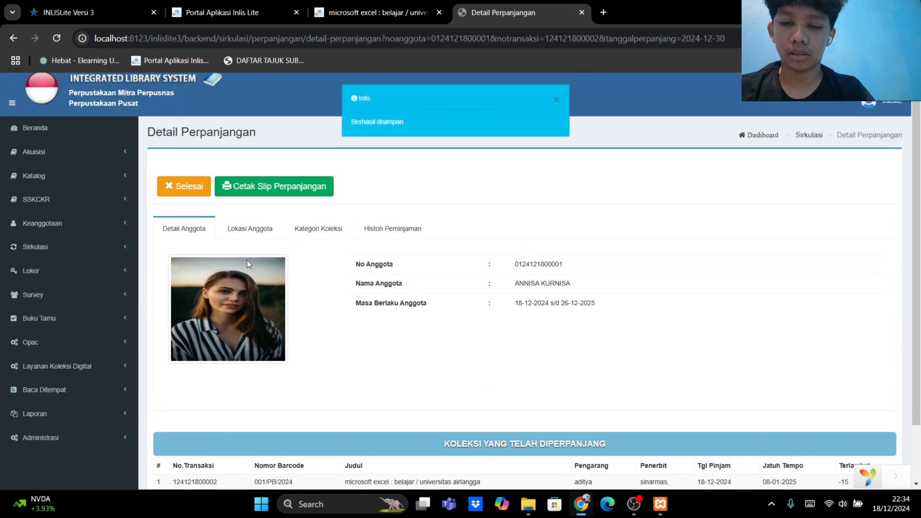
{"action": "scroll", "coordinate": [790, 431], "scroll_direction": "down", "scroll_amount": 2}
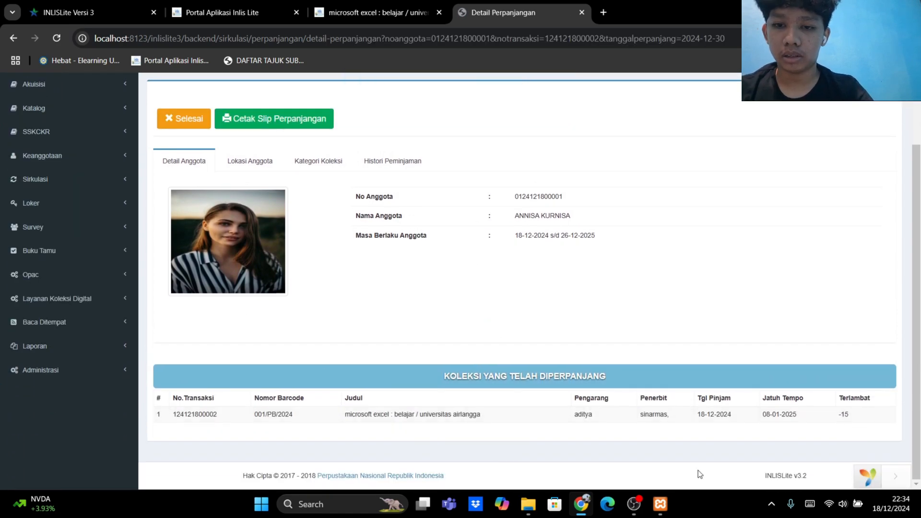
{"action": "scroll", "coordinate": [395, 355], "scroll_direction": "up", "scroll_amount": 2}
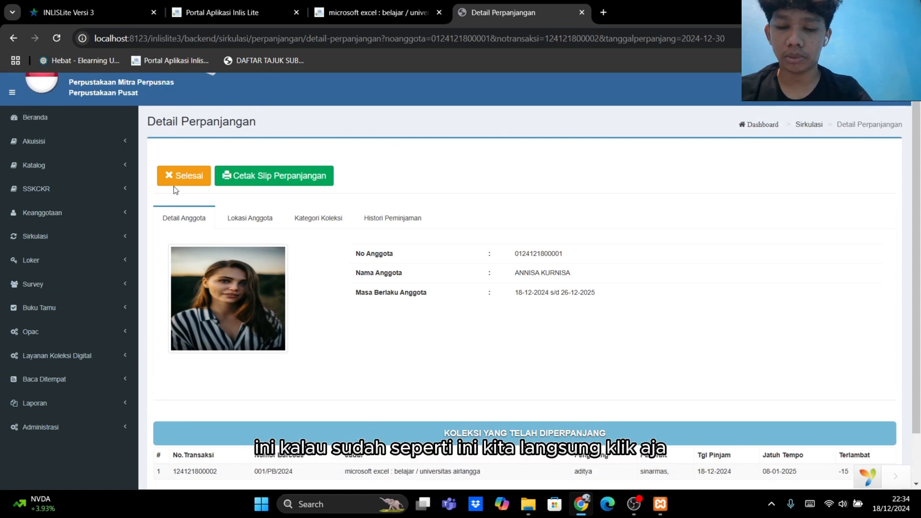
{"action": "left_click", "coordinate": [185, 168]}
{"action": "scroll", "coordinate": [192, 310], "scroll_direction": "down", "scroll_amount": 1}
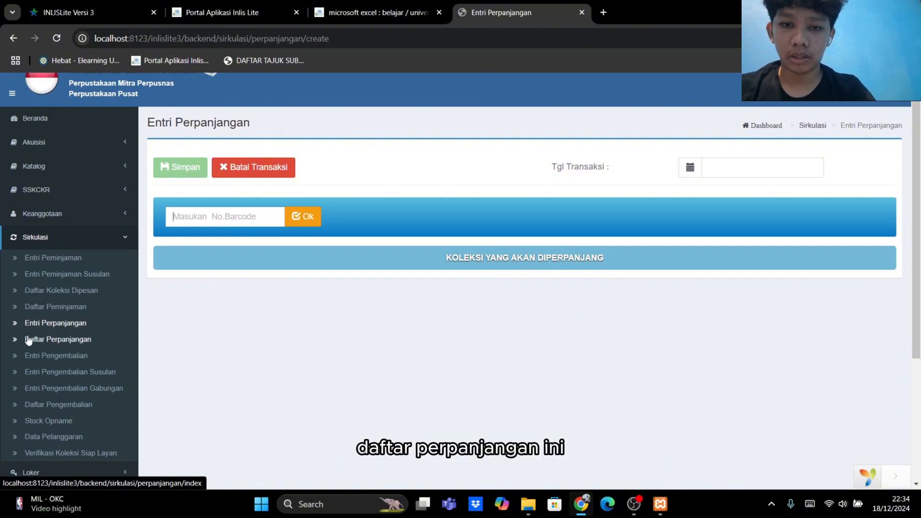
Step: Open Daftar Perpanjangan to see 001/PB/2024 renewed once on 30-12-2024, due 08-01-2025
{"action": "left_click", "coordinate": [62, 341]}
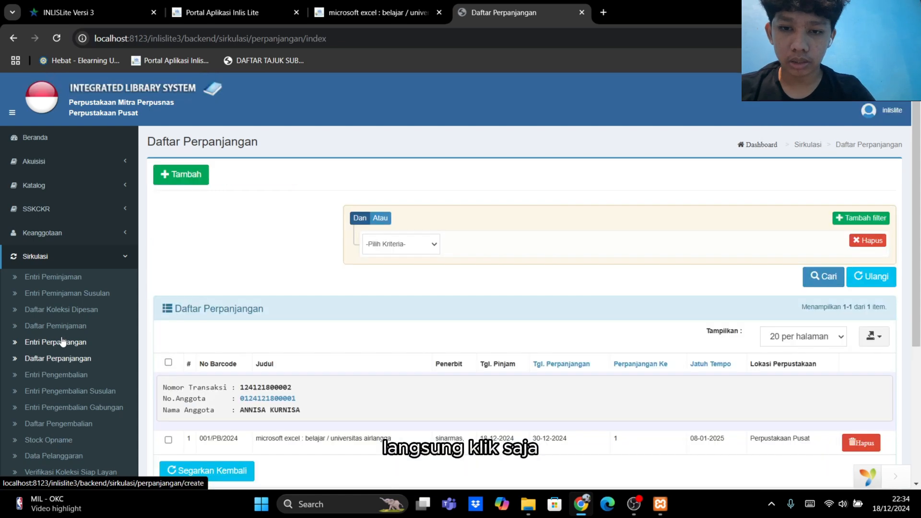
{"action": "scroll", "coordinate": [624, 326], "scroll_direction": "down", "scroll_amount": 3}
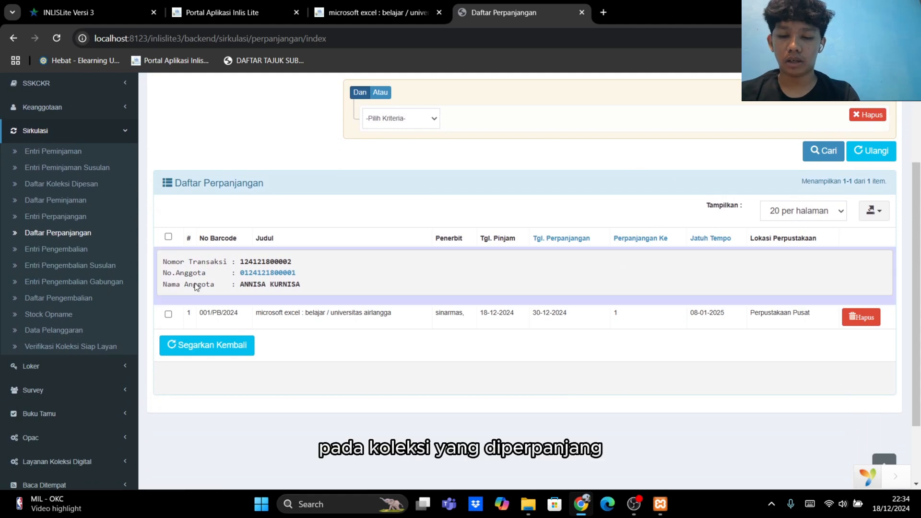
{"action": "scroll", "coordinate": [919, 346], "scroll_direction": "up", "scroll_amount": 3}
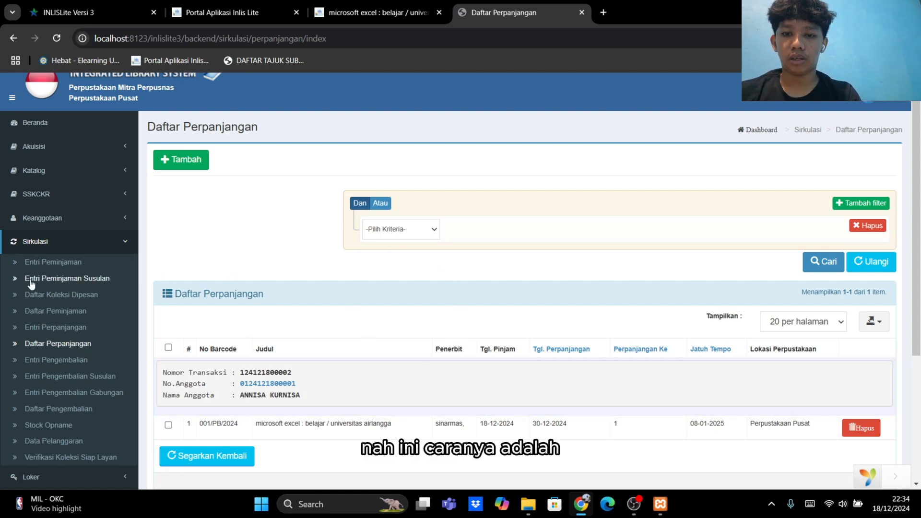
Step: In Entri Pengembalian, look up book 001/PB/2024 and record its return
{"action": "left_click", "coordinate": [56, 364]}
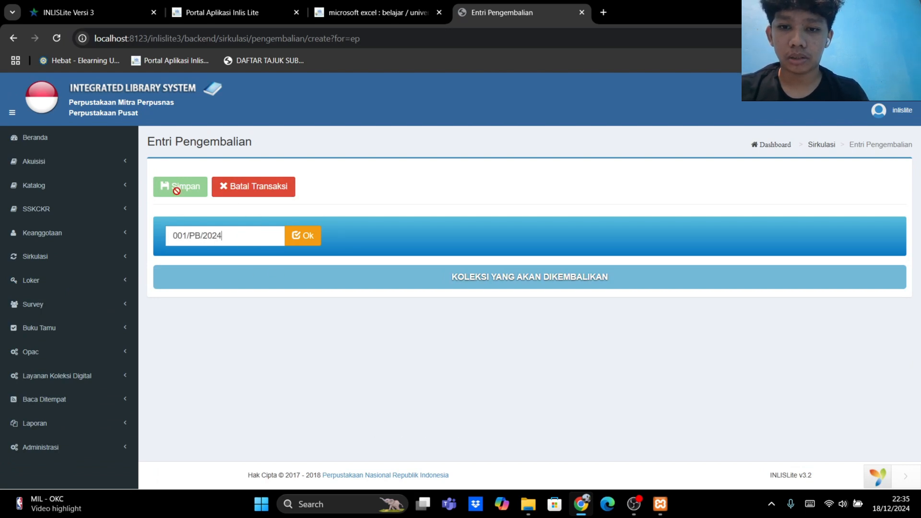
{"action": "left_click", "coordinate": [307, 234]}
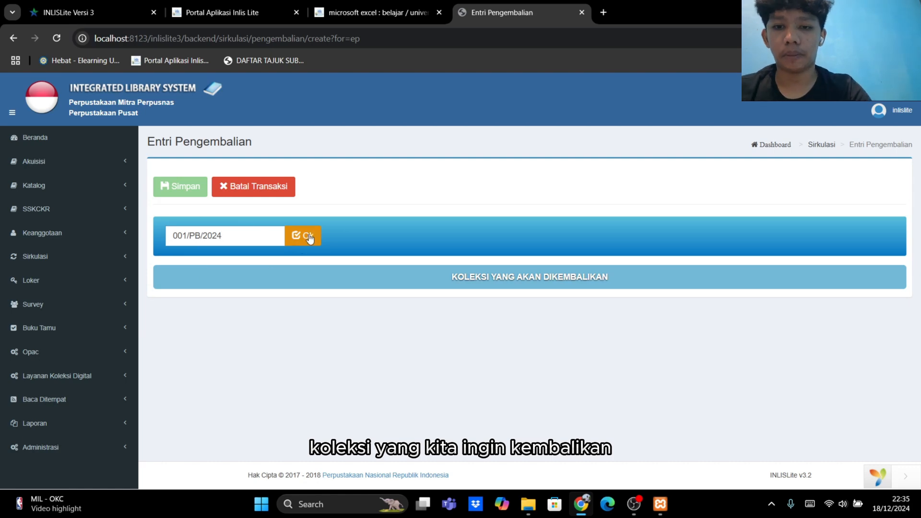
{"action": "scroll", "coordinate": [710, 344], "scroll_direction": "down", "scroll_amount": 2}
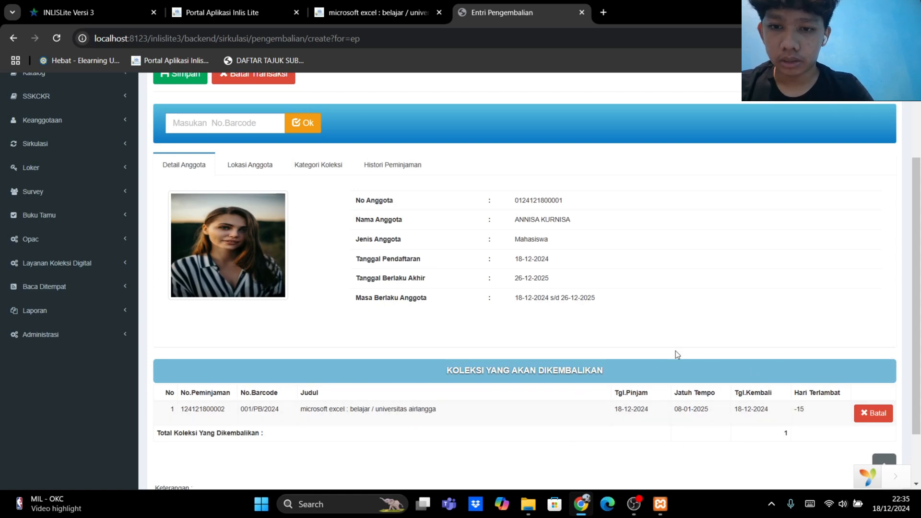
{"action": "scroll", "coordinate": [676, 355], "scroll_direction": "up", "scroll_amount": 1}
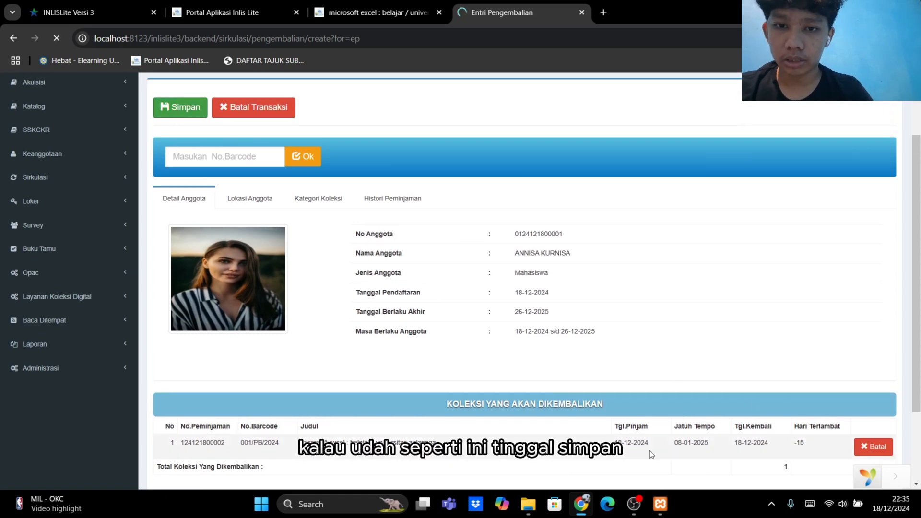
{"action": "scroll", "coordinate": [825, 425], "scroll_direction": "down", "scroll_amount": 2}
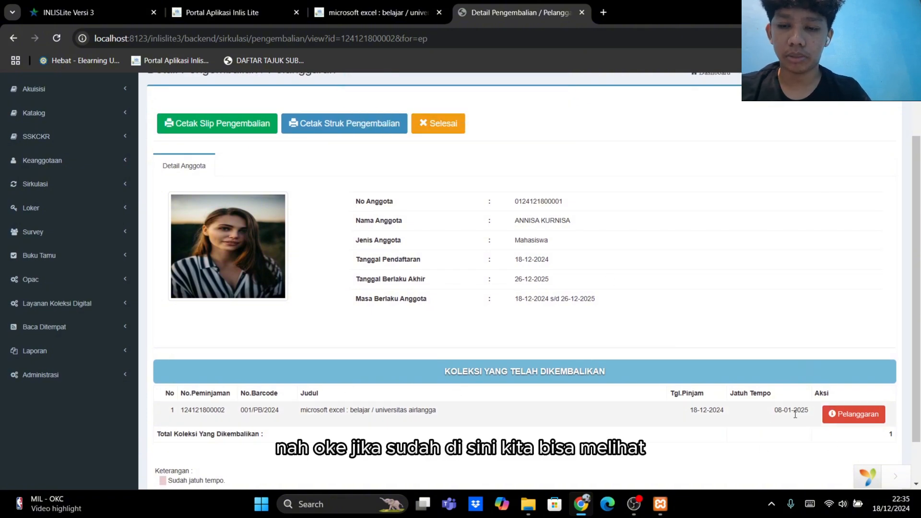
Step: Start a violation for the returned book and set its type to Rusak
{"action": "left_click", "coordinate": [869, 417]}
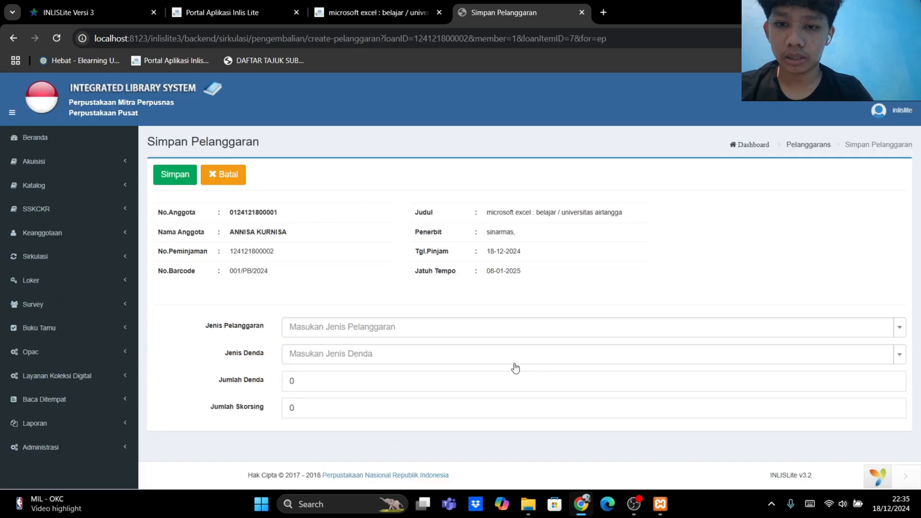
{"action": "left_click", "coordinate": [380, 335]}
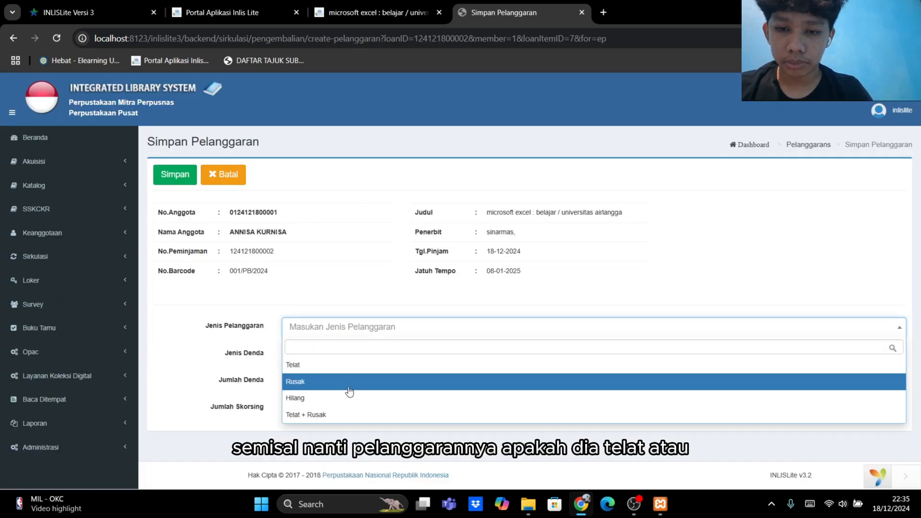
{"action": "left_click", "coordinate": [420, 369]}
{"action": "left_click", "coordinate": [408, 336]}
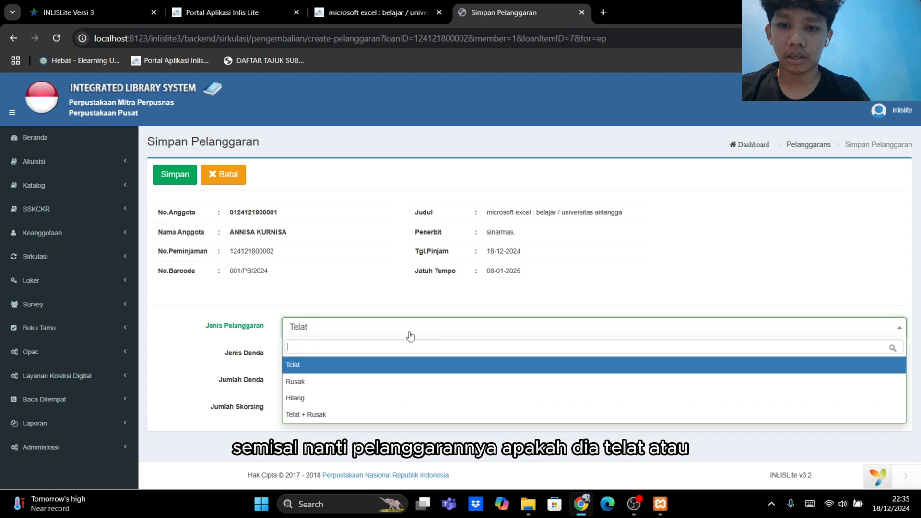
{"action": "left_click", "coordinate": [366, 383]}
{"action": "left_click", "coordinate": [384, 327]}
{"action": "left_click", "coordinate": [384, 398]}
{"action": "left_click", "coordinate": [384, 329]}
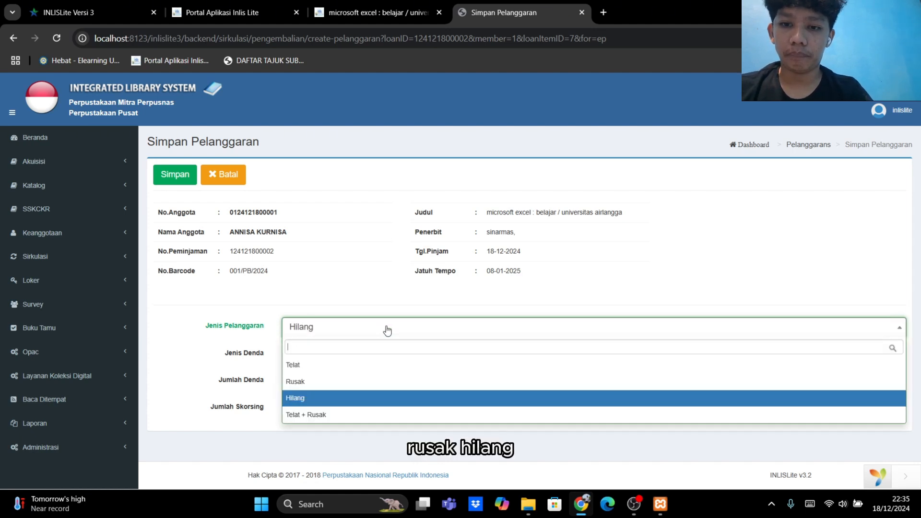
{"action": "left_click", "coordinate": [332, 391]}
Step: Set the penalty to Suspend (Skorsing) with a 10-day suspension
{"action": "left_click", "coordinate": [444, 361]}
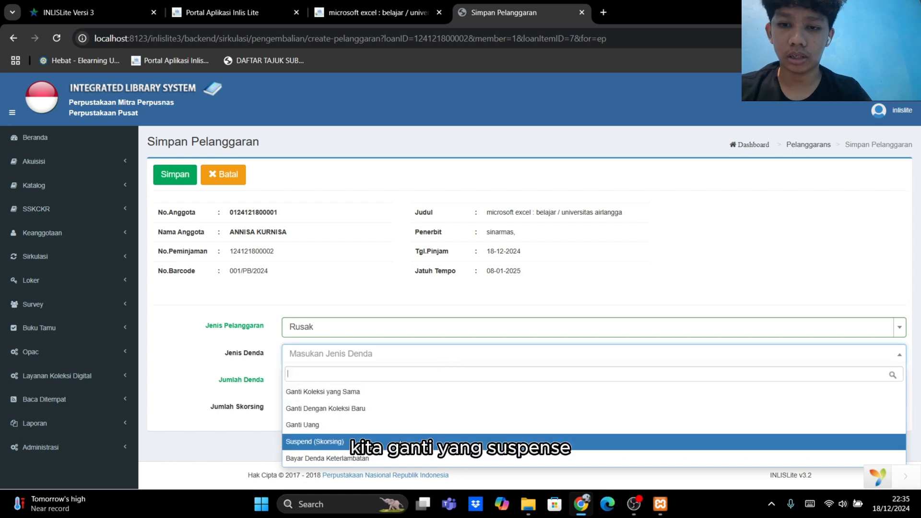
{"action": "left_click", "coordinate": [326, 441]}
{"action": "left_click", "coordinate": [325, 410]}
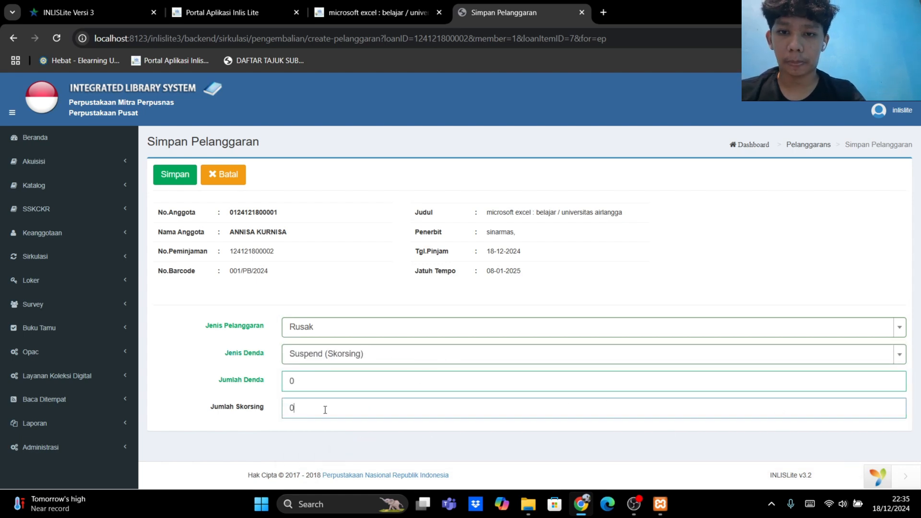
{"action": "key", "text": "BackSpace"}
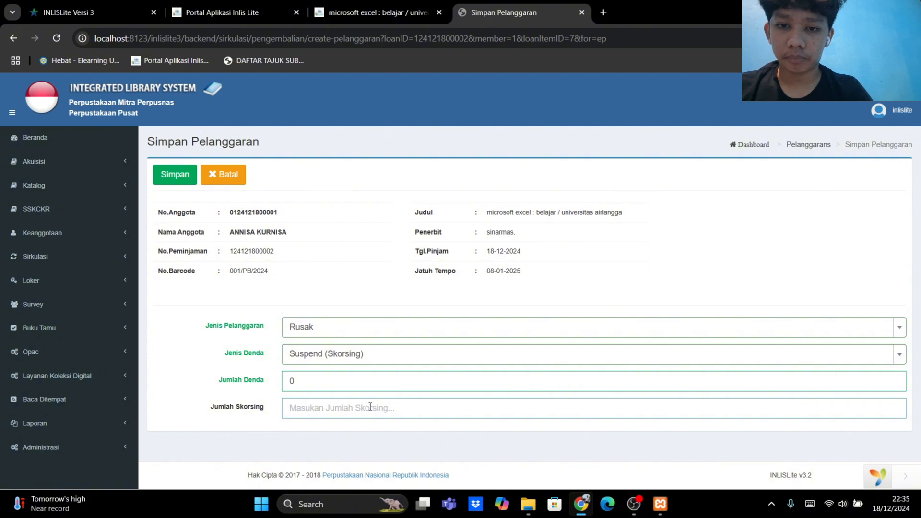
{"action": "type", "text": "10"}
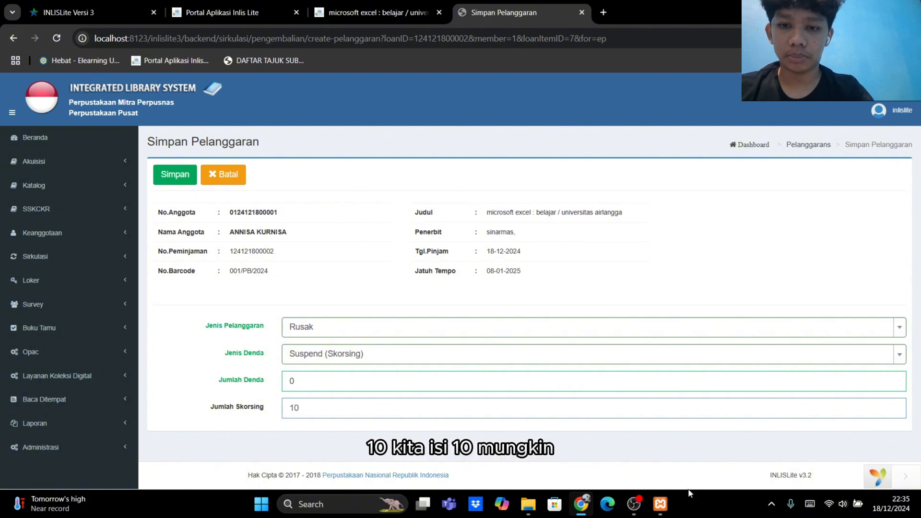
Step: Save the Rusak violation with a 10-day suspension and check the affected-collection table for 001/PB/2024
{"action": "left_click", "coordinate": [183, 183]}
{"action": "scroll", "coordinate": [691, 403], "scroll_direction": "down", "scroll_amount": 2}
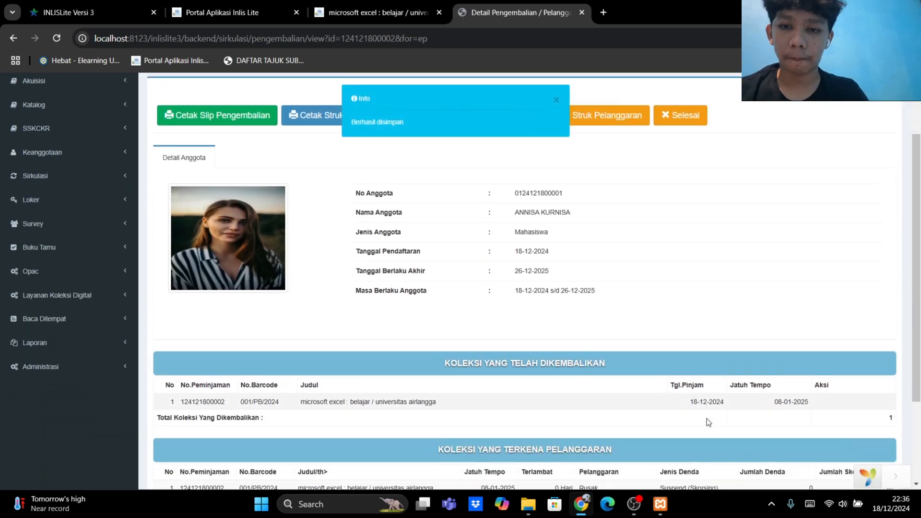
{"action": "scroll", "coordinate": [707, 422], "scroll_direction": "down", "scroll_amount": 3}
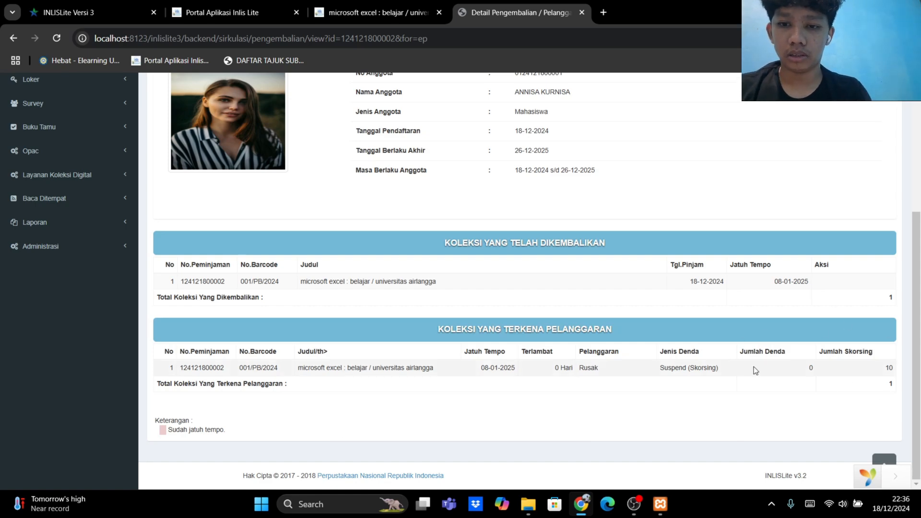
{"action": "scroll", "coordinate": [157, 135], "scroll_direction": "up", "scroll_amount": 3}
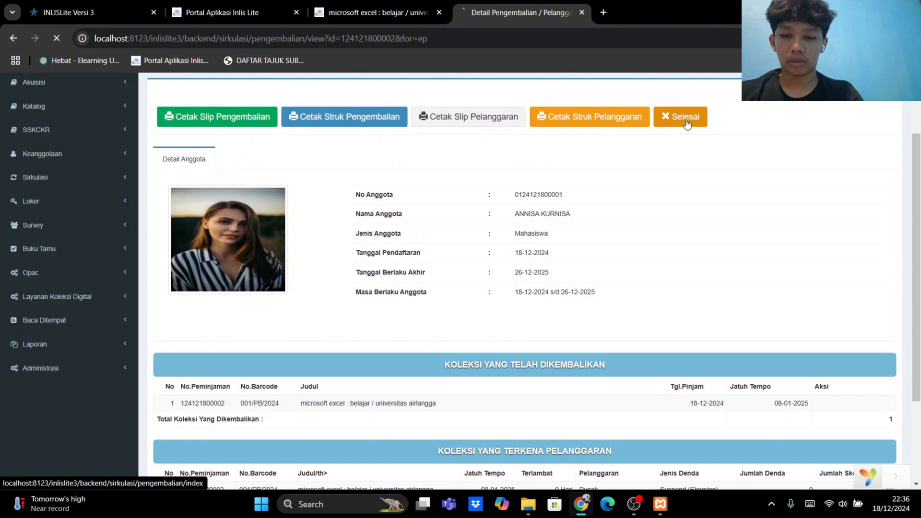
Step: Scroll through the violation list showing the two Rusak entries for 001/PB/2024
{"action": "scroll", "coordinate": [722, 326], "scroll_direction": "down", "scroll_amount": 3}
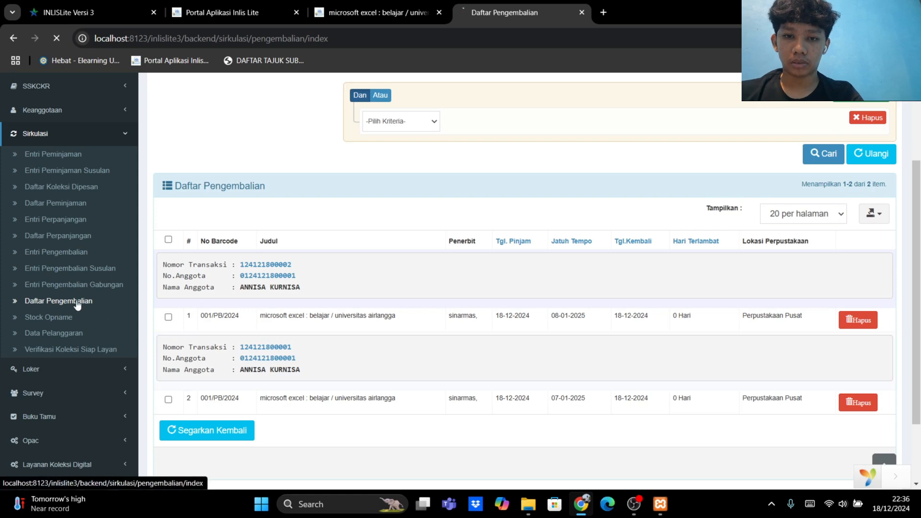
{"action": "scroll", "coordinate": [76, 303], "scroll_direction": "up", "scroll_amount": 3}
{"action": "scroll", "coordinate": [552, 398], "scroll_direction": "down", "scroll_amount": 3}
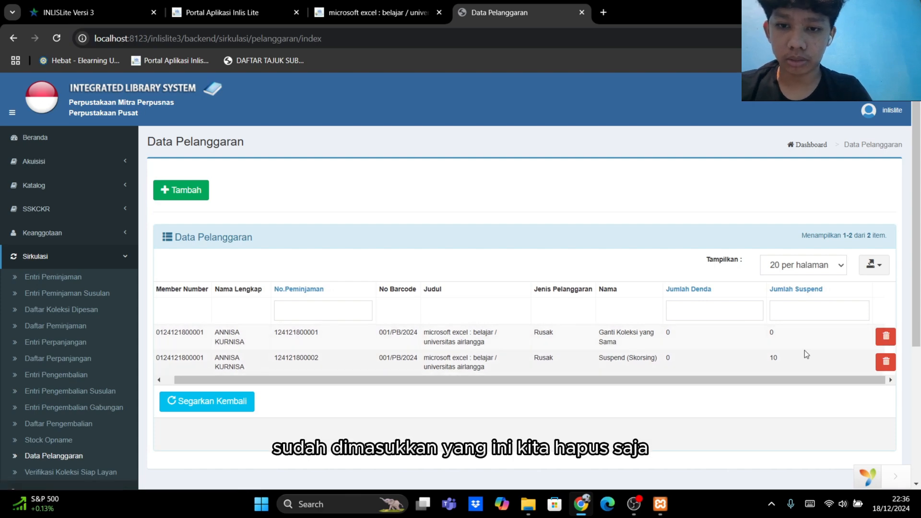
Step: Delete the Ganti Koleksi yang Sama violation and the earlier 07-01-2025-due return record
{"action": "left_click", "coordinate": [885, 336]}
{"action": "left_click", "coordinate": [473, 332]}
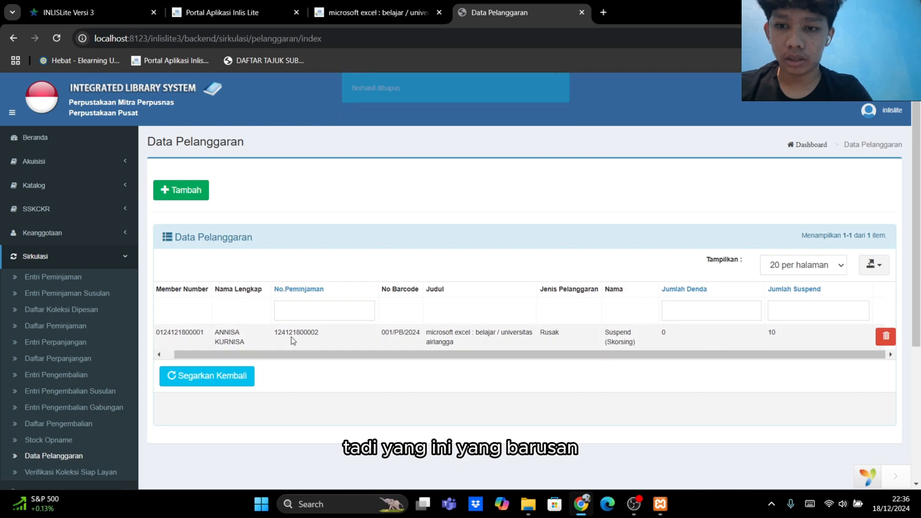
{"action": "left_click", "coordinate": [69, 423]}
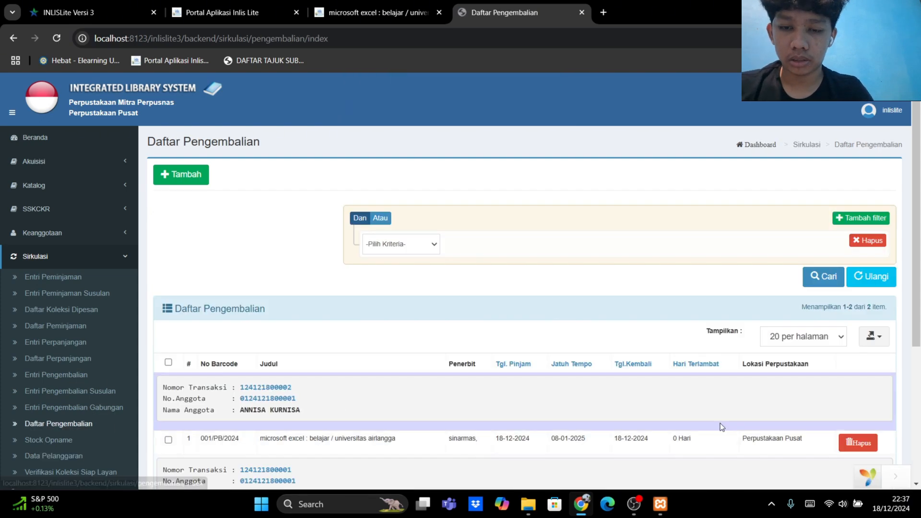
{"action": "scroll", "coordinate": [755, 393], "scroll_direction": "down", "scroll_amount": 2}
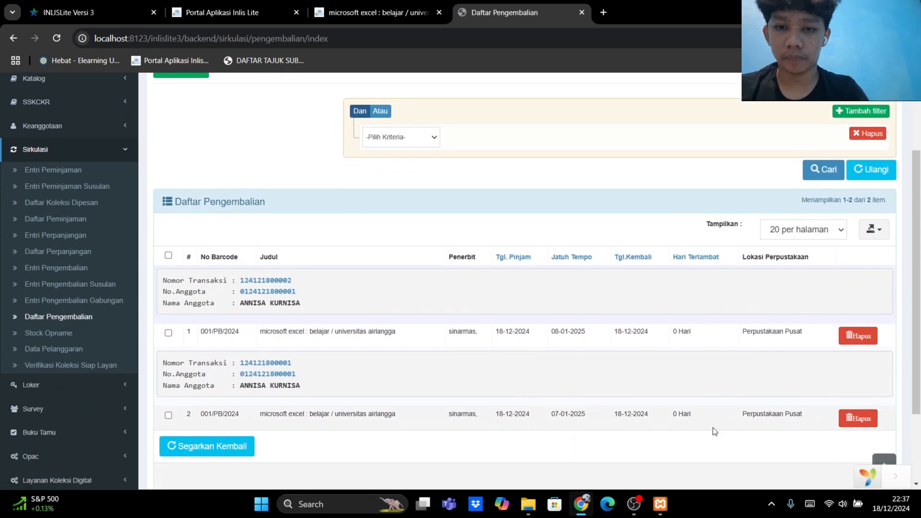
{"action": "left_click_drag", "start_coordinate": [574, 415], "coordinate": [564, 414]}
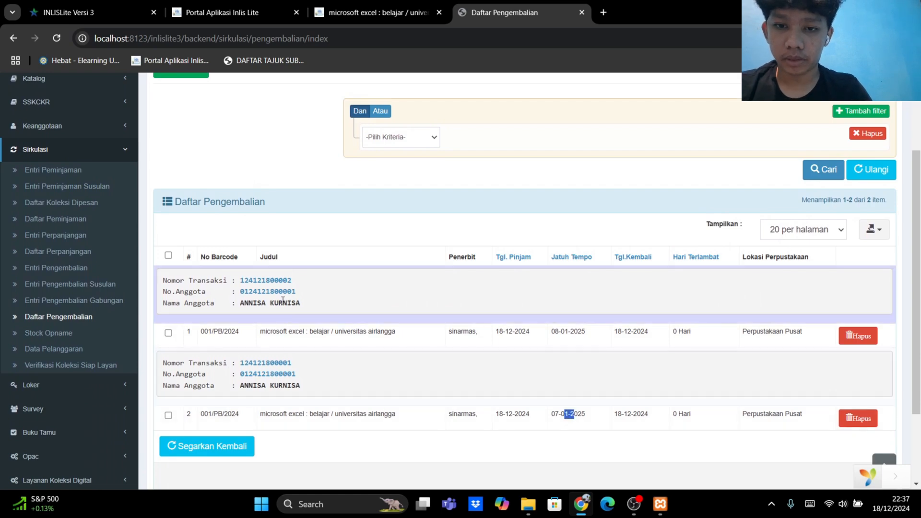
{"action": "left_click", "coordinate": [590, 378]}
{"action": "left_click", "coordinate": [853, 418]}
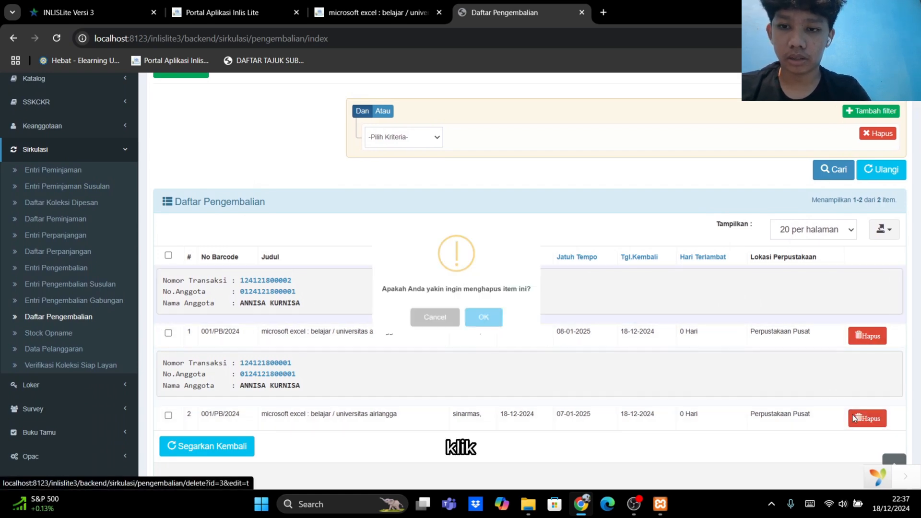
{"action": "left_click", "coordinate": [496, 335]}
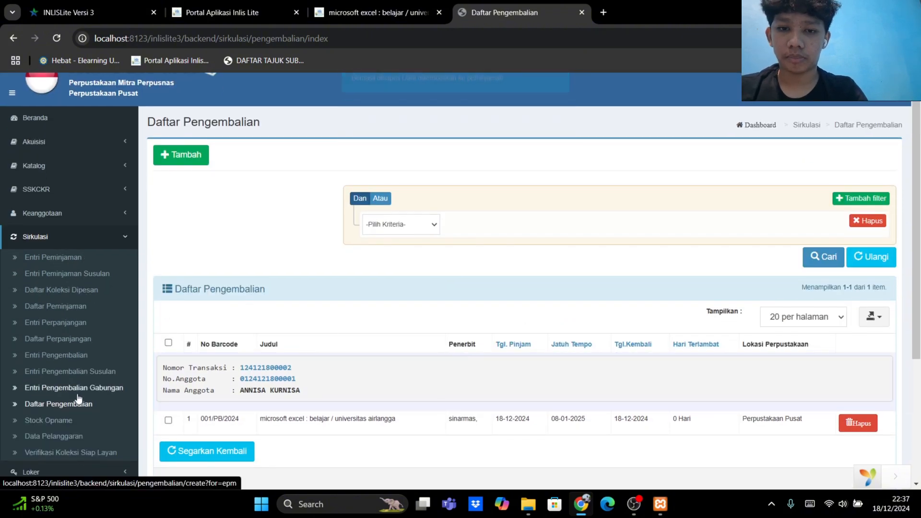
Step: Open Entri Pengembalian and look up the loan for barcode 001/PB/2019
{"action": "left_click", "coordinate": [57, 355]}
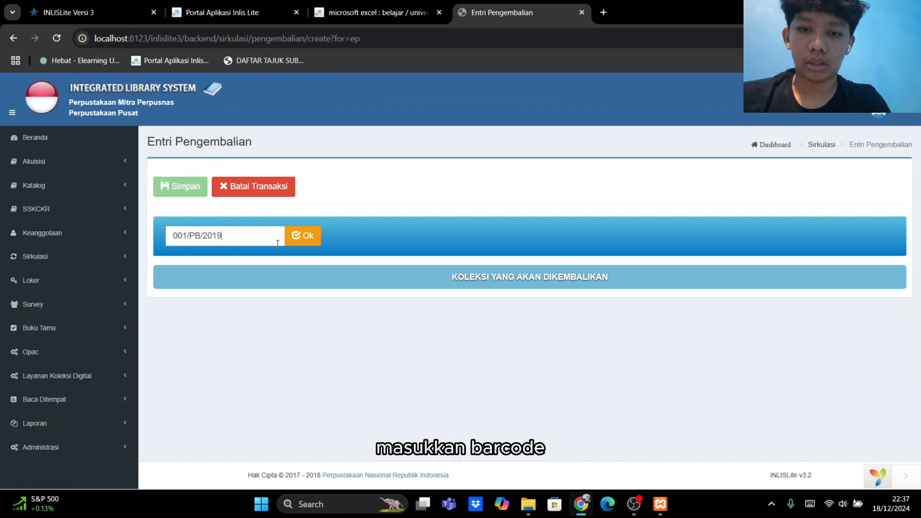
{"action": "left_click", "coordinate": [303, 238]}
{"action": "scroll", "coordinate": [646, 350], "scroll_direction": "down", "scroll_amount": 3}
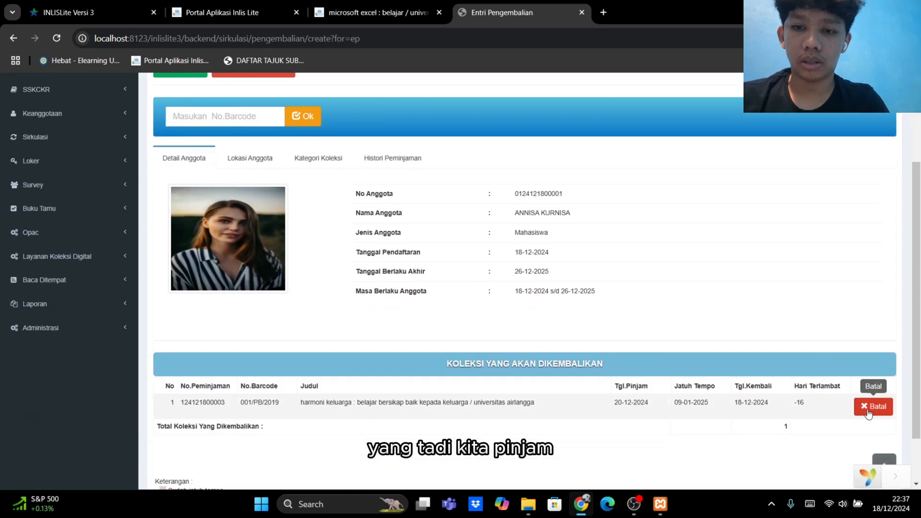
{"action": "scroll", "coordinate": [528, 408], "scroll_direction": "up", "scroll_amount": 2}
Step: Save the harmoni keluarga return and finish to the updated list
{"action": "left_click", "coordinate": [180, 154]}
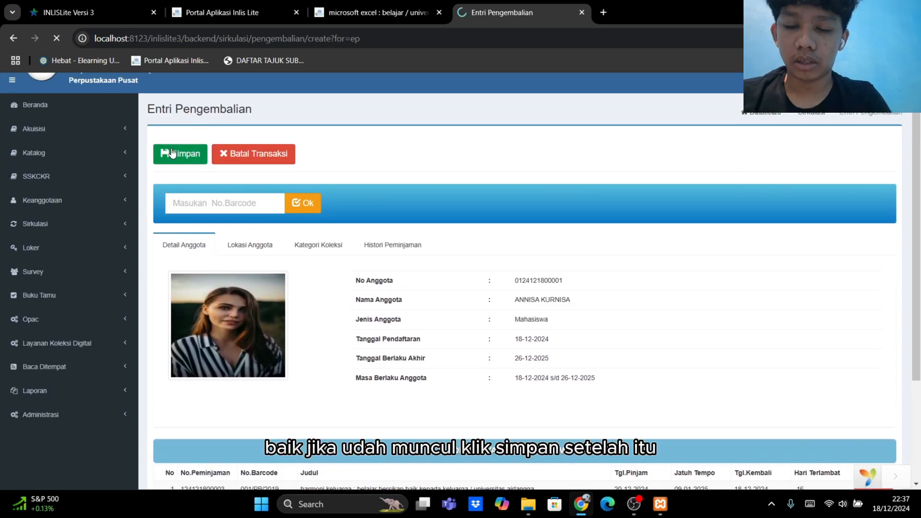
{"action": "scroll", "coordinate": [542, 355], "scroll_direction": "down", "scroll_amount": 3}
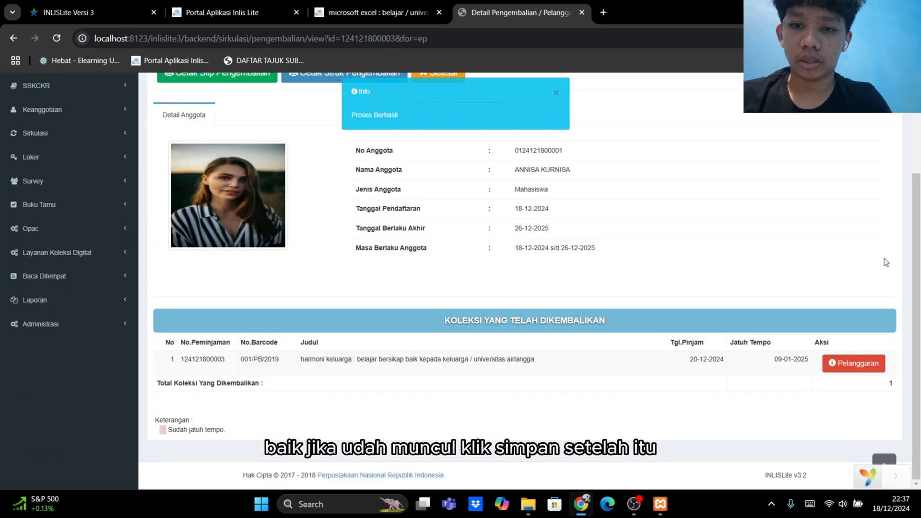
{"action": "scroll", "coordinate": [863, 191], "scroll_direction": "up", "scroll_amount": 3}
{"action": "left_click", "coordinate": [438, 196]}
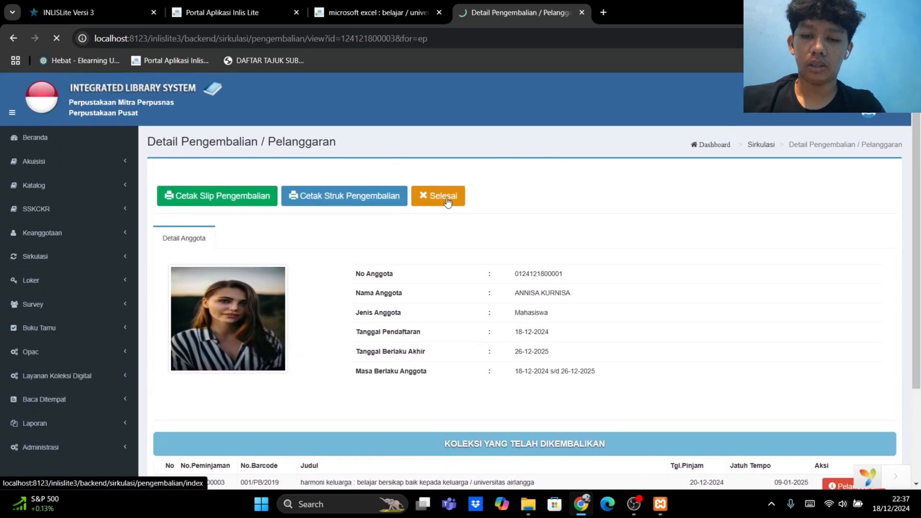
{"action": "scroll", "coordinate": [633, 452], "scroll_direction": "down", "scroll_amount": 2}
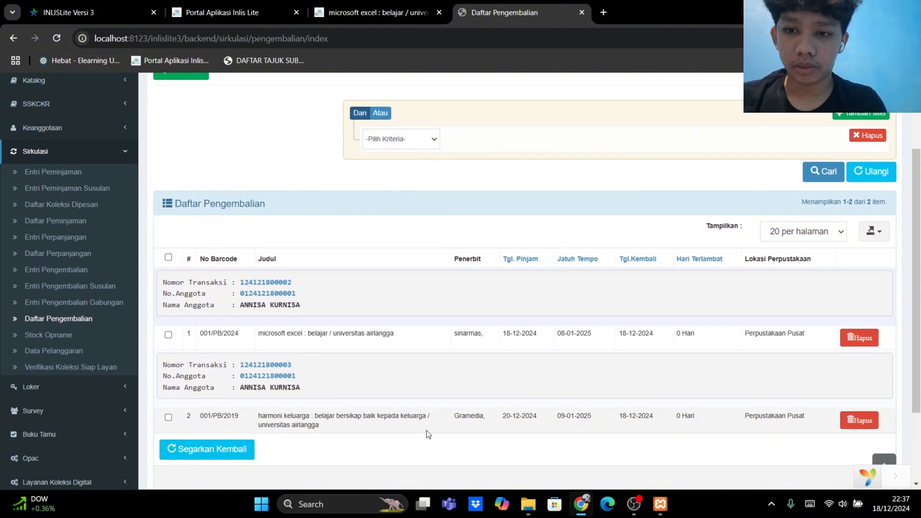
{"action": "scroll", "coordinate": [427, 431], "scroll_direction": "down", "scroll_amount": 1}
Step: Refresh Data Pelanggaran to confirm only the Rusak suspension remains, then collapse Sirkulasi
{"action": "left_click", "coordinate": [48, 342]}
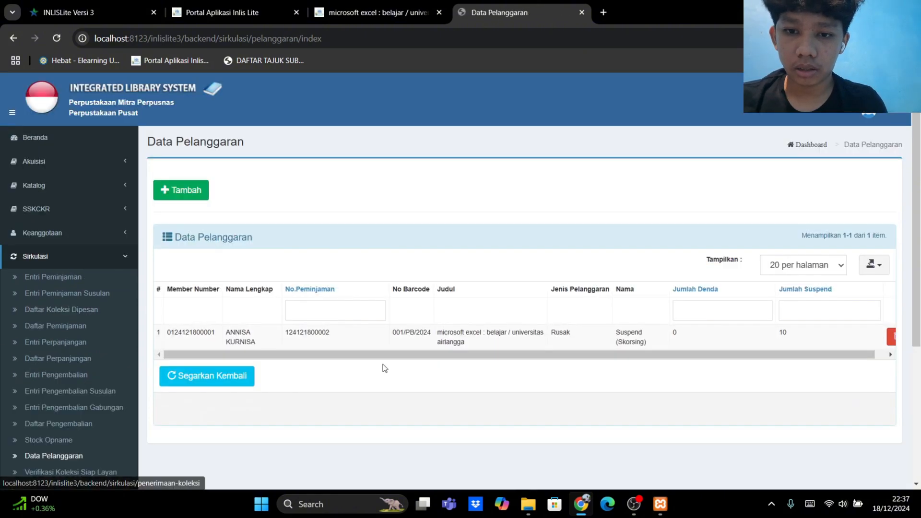
{"action": "left_click", "coordinate": [219, 375]}
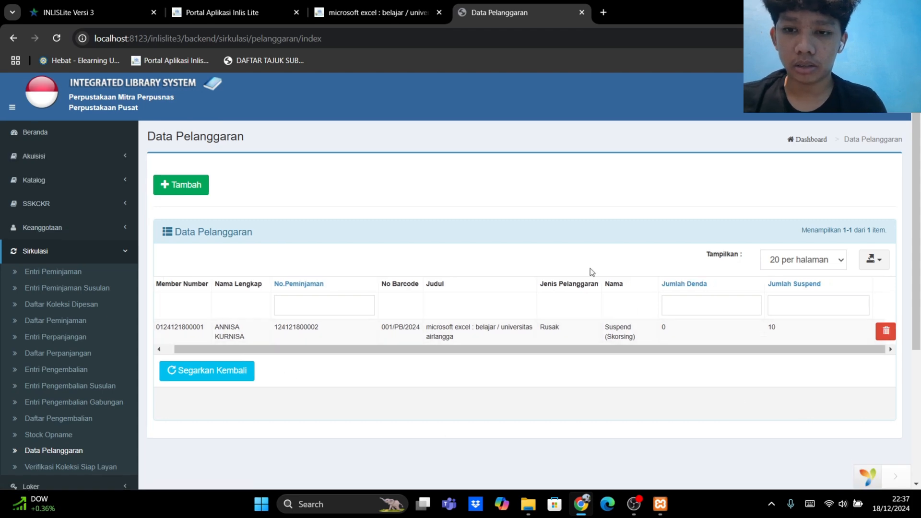
{"action": "scroll", "coordinate": [101, 432], "scroll_direction": "down", "scroll_amount": 1}
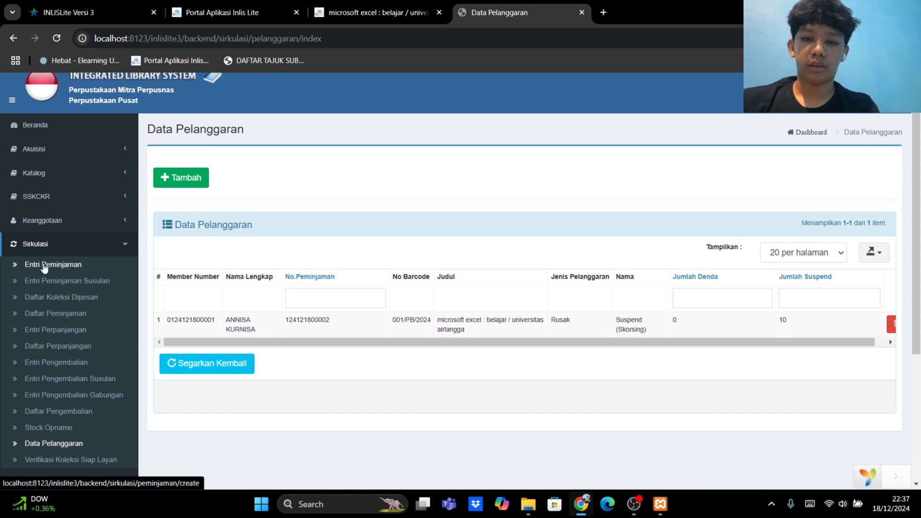
{"action": "left_click", "coordinate": [74, 251]}
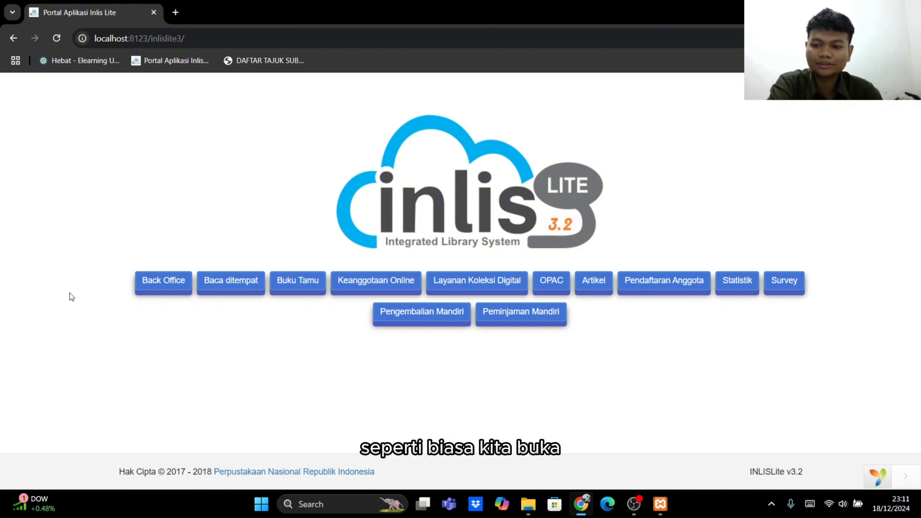
Step: Go through Administrasi > Pengaturan Umum to Lokasi Perpustakaan, listing PUSAT and PUSLING01
{"action": "left_click", "coordinate": [145, 286]}
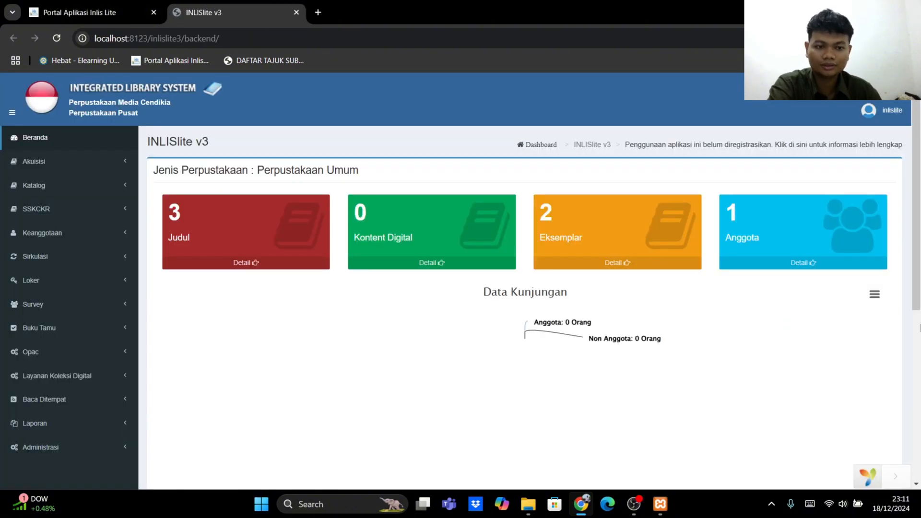
{"action": "right_click", "coordinate": [920, 126]}
{"action": "left_click_drag", "start_coordinate": [920, 123], "coordinate": [920, 224]}
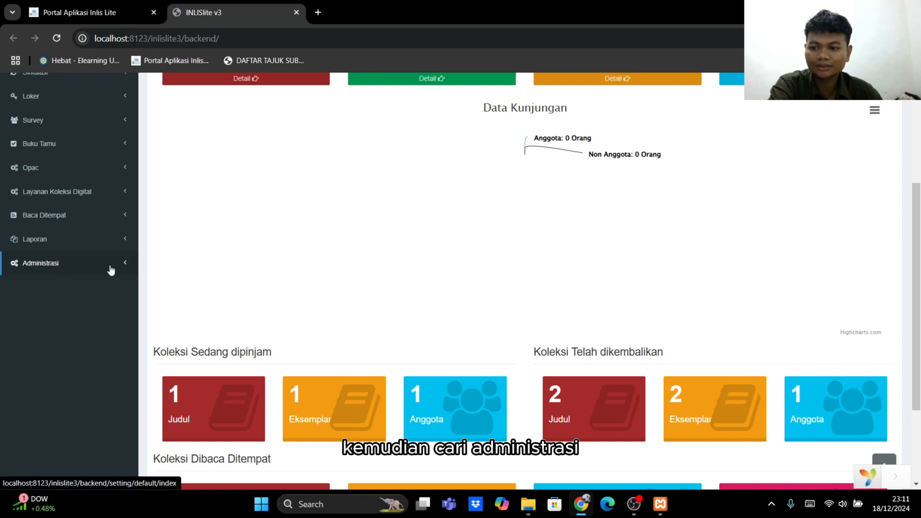
{"action": "left_click", "coordinate": [72, 263]}
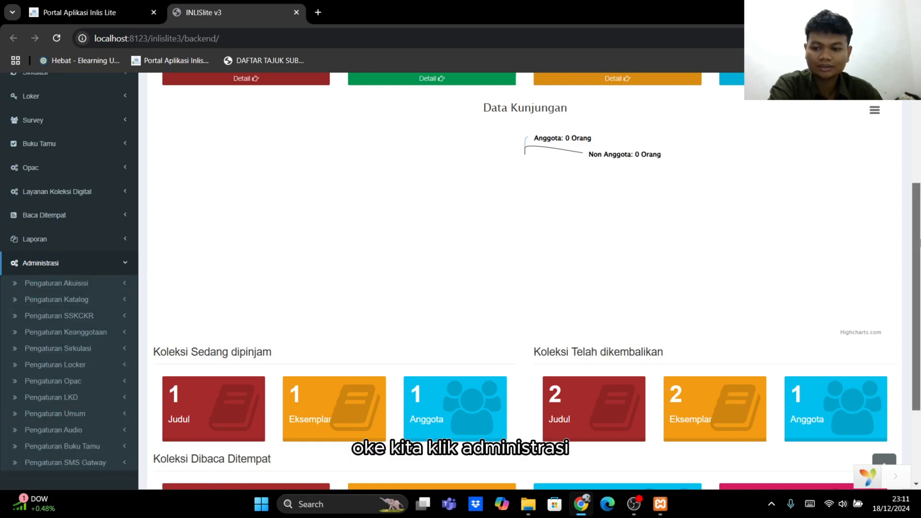
{"action": "left_click_drag", "start_coordinate": [920, 242], "coordinate": [908, 327]}
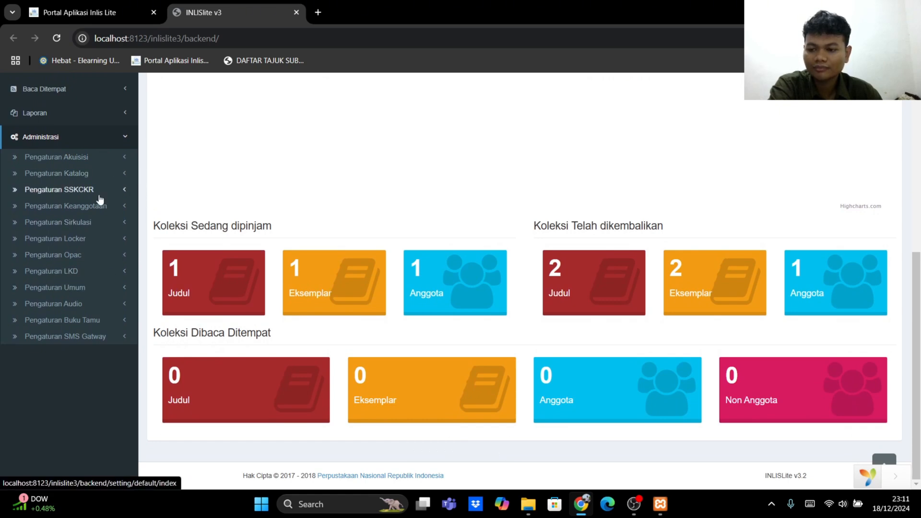
{"action": "left_click", "coordinate": [63, 288]}
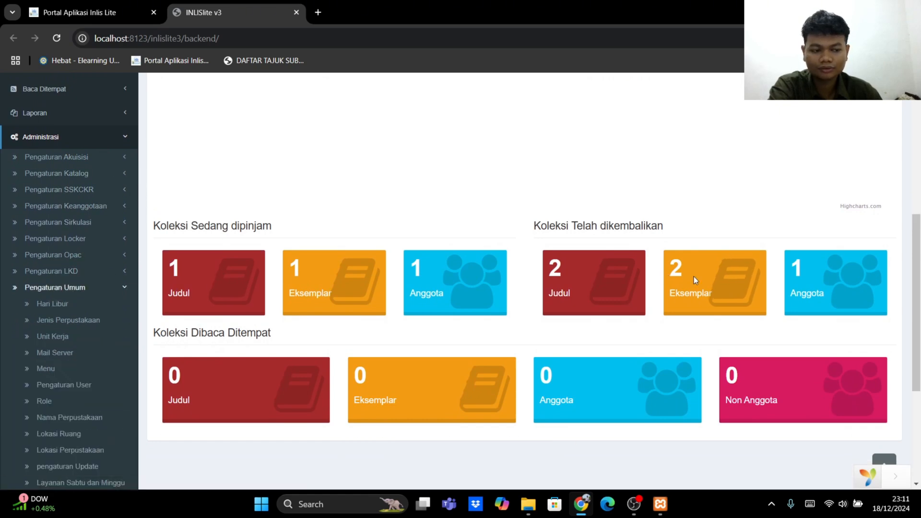
{"action": "scroll", "coordinate": [919, 284], "scroll_direction": "down", "scroll_amount": 1}
{"action": "scroll", "coordinate": [919, 285], "scroll_direction": "down", "scroll_amount": 2}
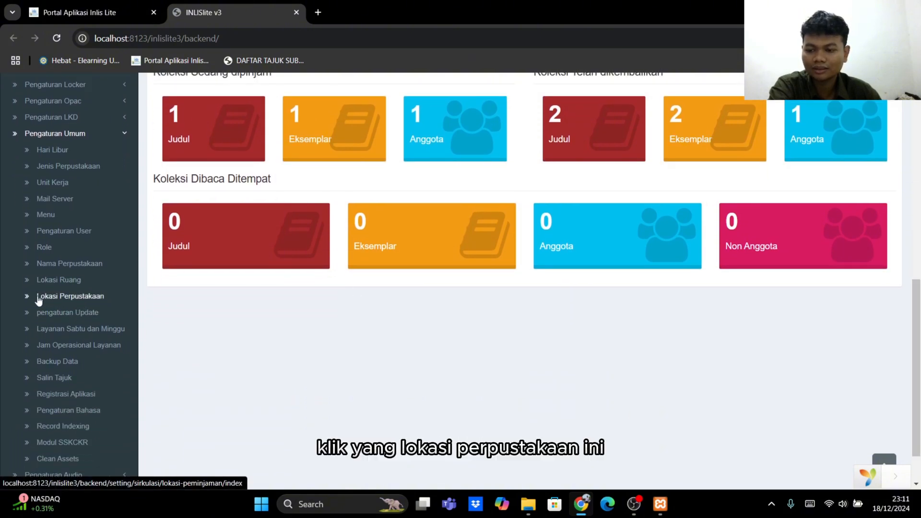
{"action": "left_click", "coordinate": [60, 297]}
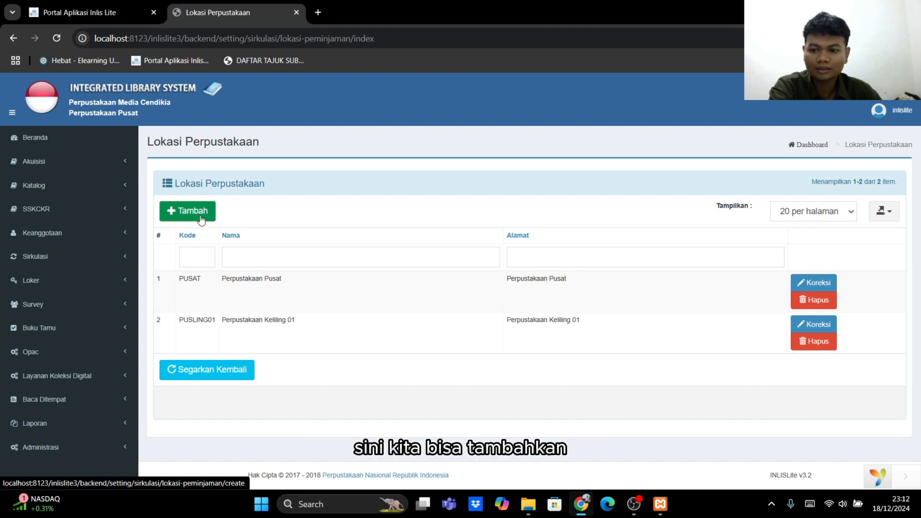
Step: Add location CABANG UR named Cabang Unair at Jl. darmawangsa and save it
{"action": "left_click", "coordinate": [188, 211]}
{"action": "left_click", "coordinate": [382, 211]}
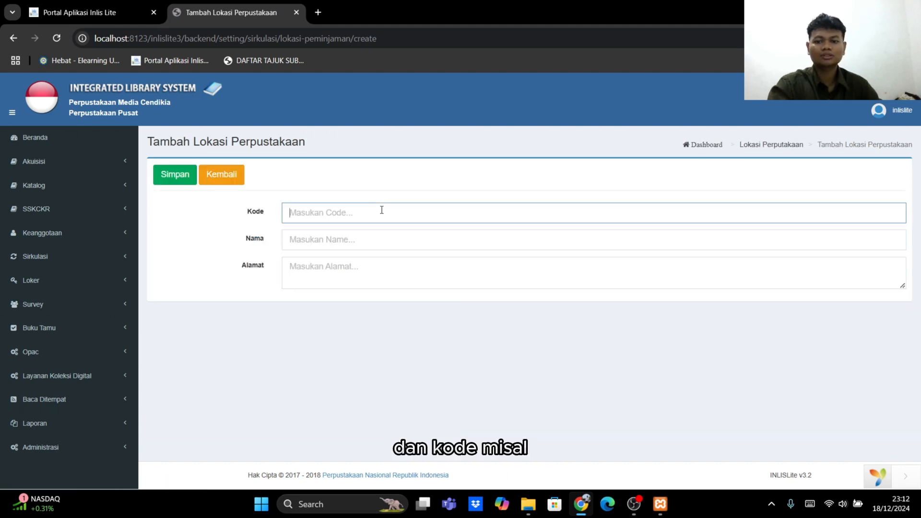
{"action": "type", "text": "Ca"}
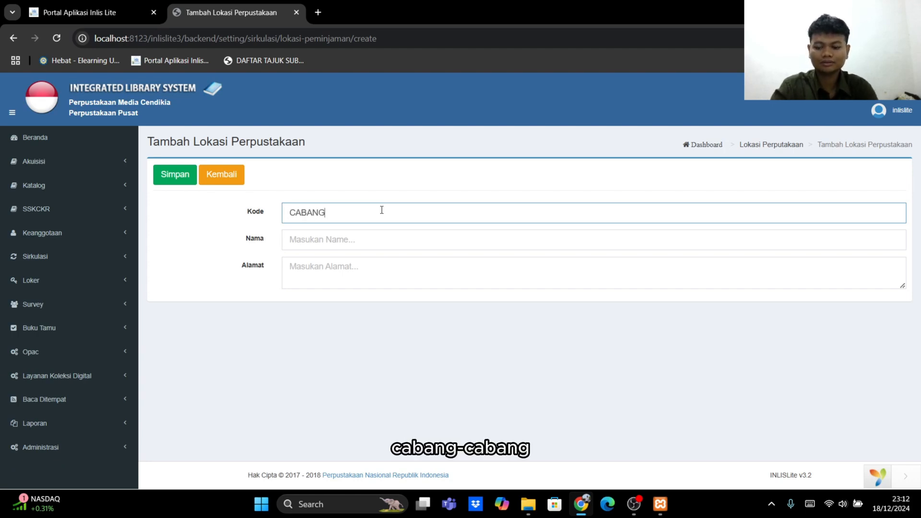
{"action": "type", "text": "BANG UR"}
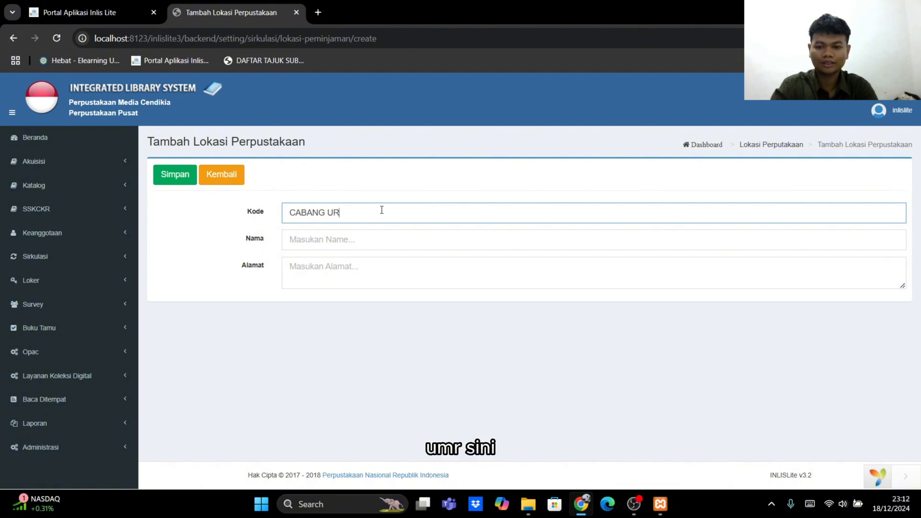
{"action": "left_click", "coordinate": [386, 246]}
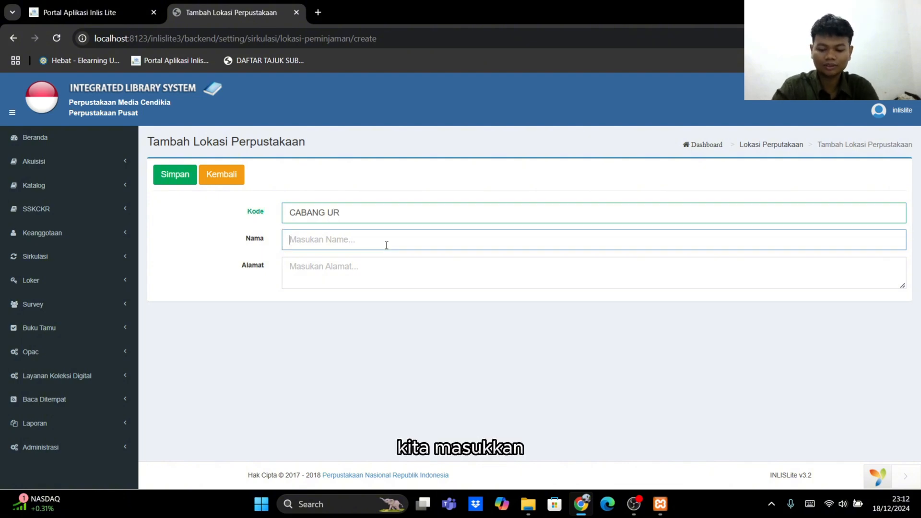
{"action": "type", "text": "Cabang Unair"}
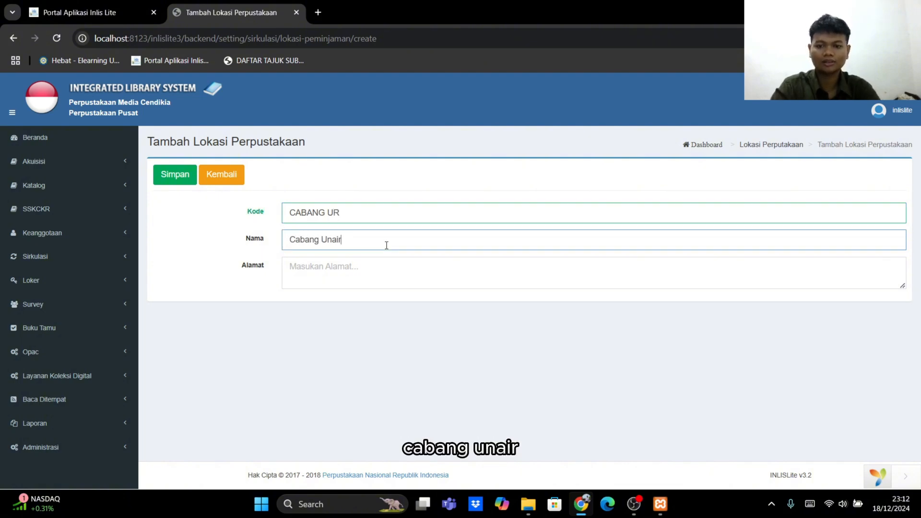
{"action": "left_click", "coordinate": [398, 272]}
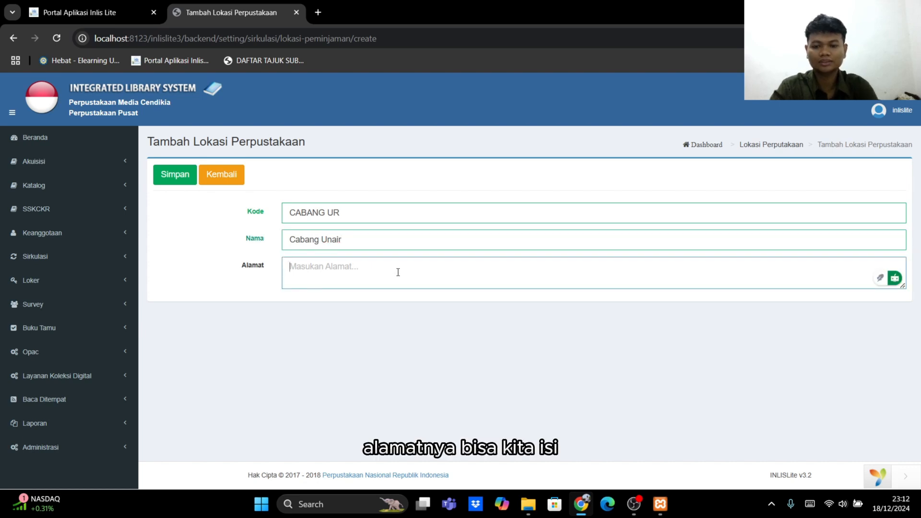
{"action": "type", "text": "Jl."}
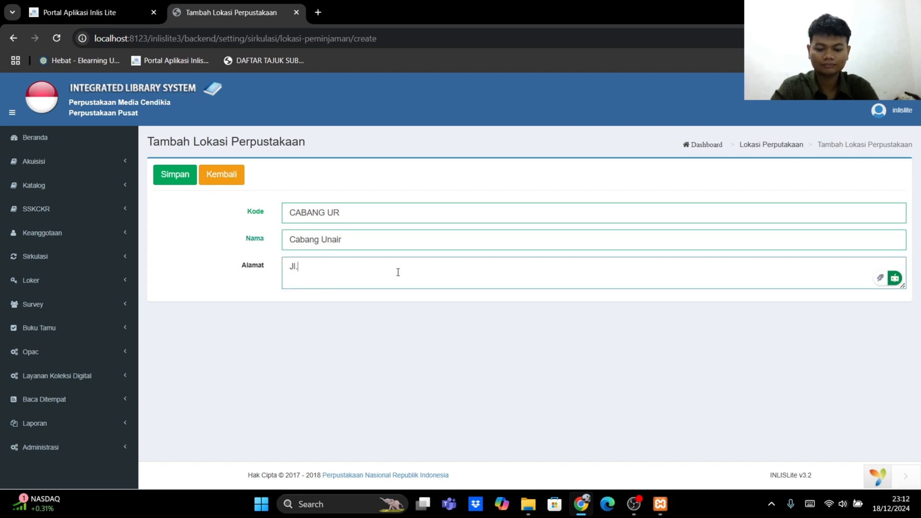
{"action": "type", "text": " darmawangsa"}
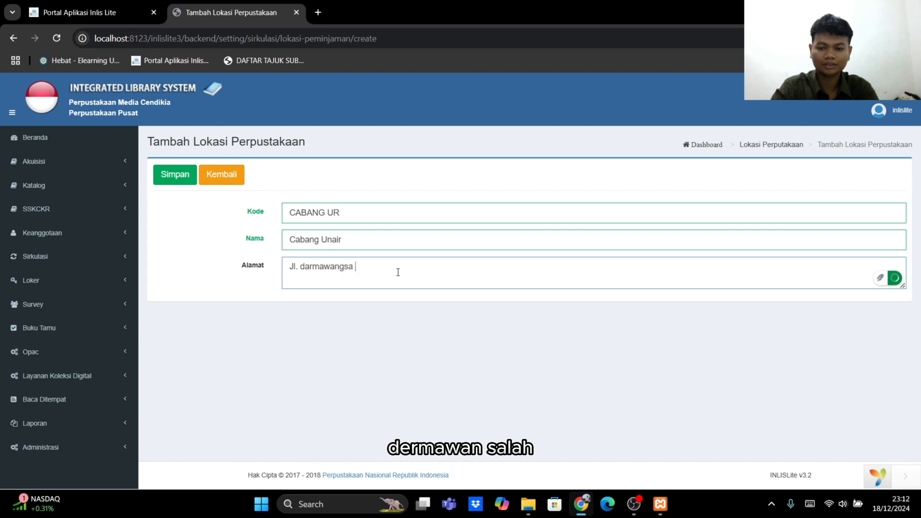
{"action": "left_click", "coordinate": [179, 180]}
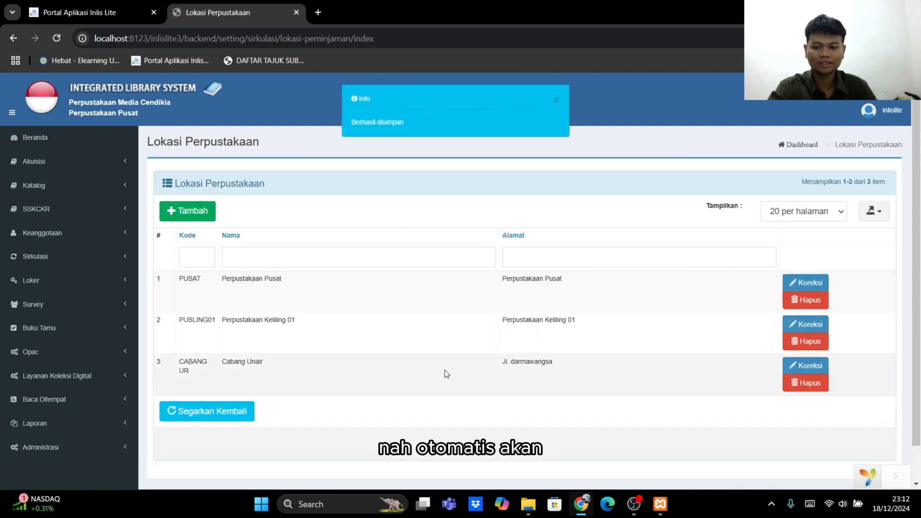
Step: Append 'no 10' to the Cabang Unair address and save the correction
{"action": "scroll", "coordinate": [387, 291], "scroll_direction": "down", "scroll_amount": 1}
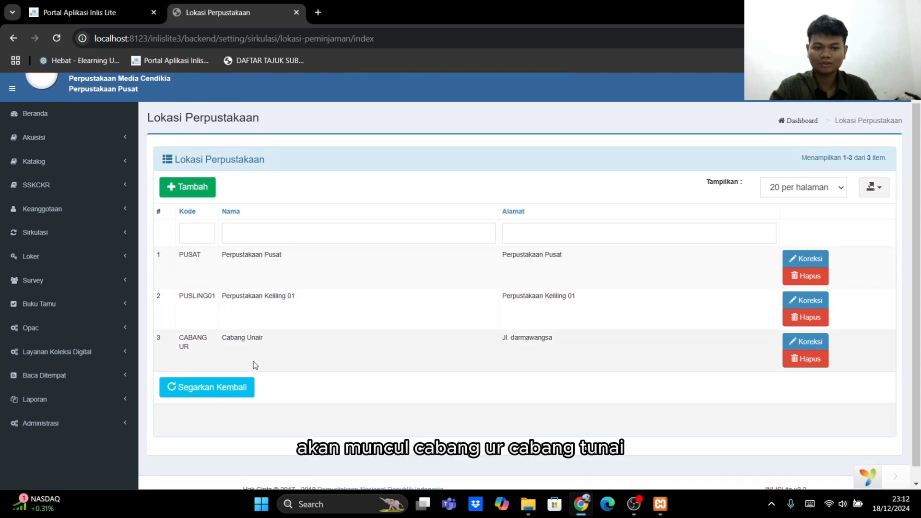
{"action": "left_click", "coordinate": [815, 345]}
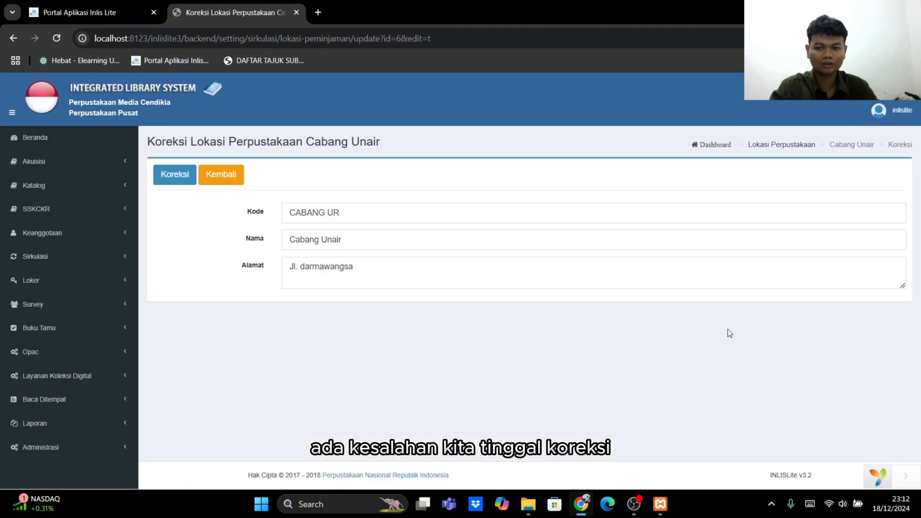
{"action": "left_click", "coordinate": [442, 275]}
{"action": "type", "text": "no "}
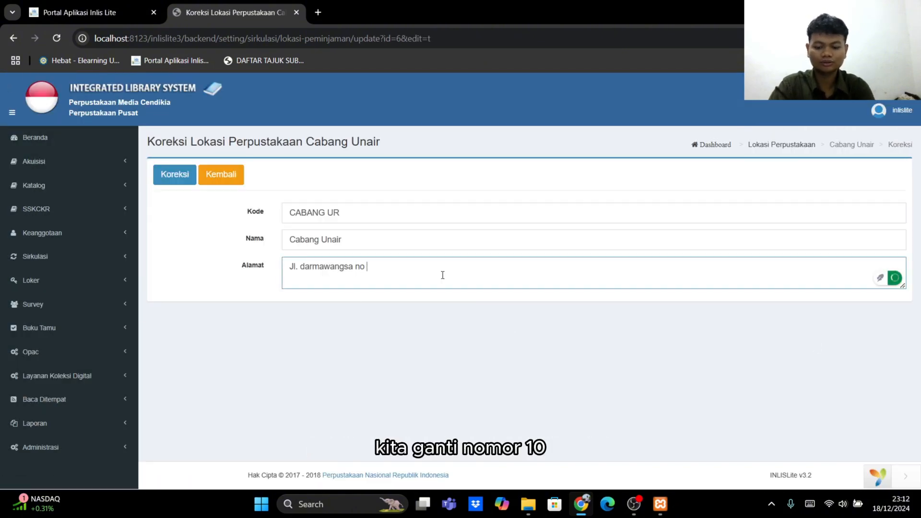
{"action": "type", "text": "10"}
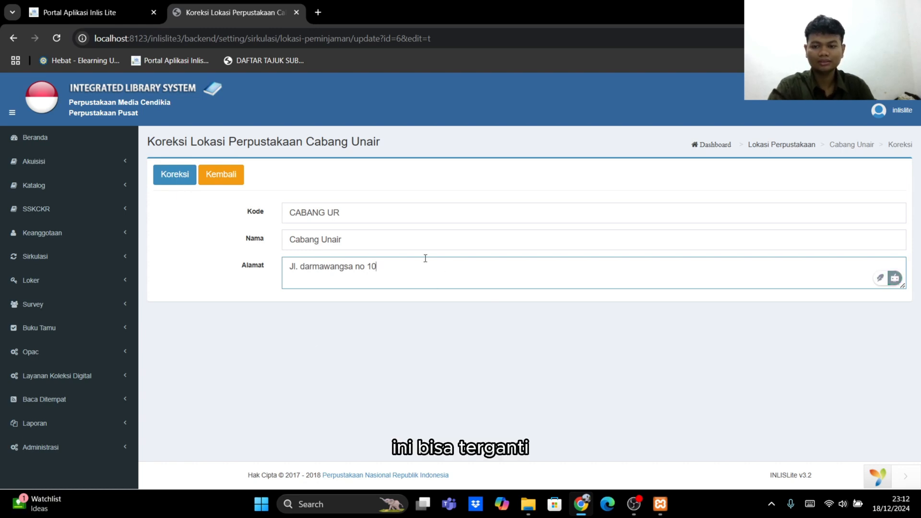
{"action": "left_click", "coordinate": [175, 174]}
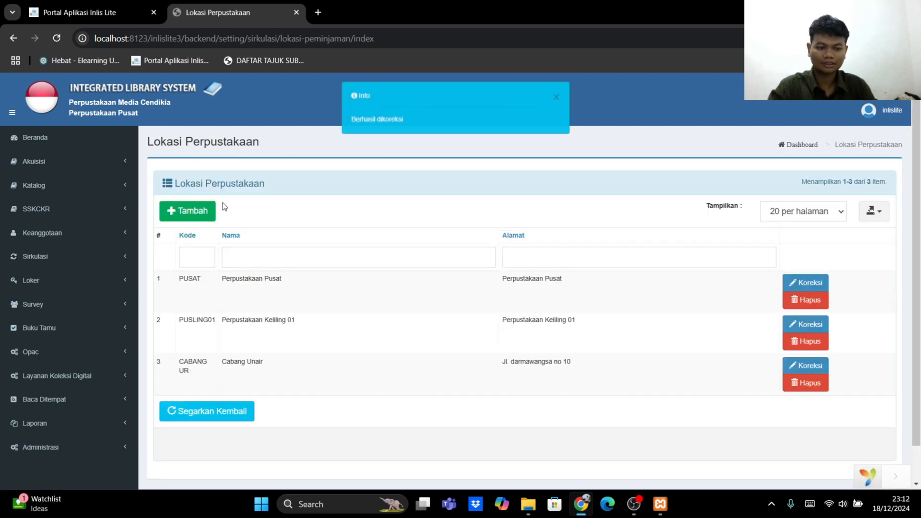
{"action": "scroll", "coordinate": [336, 268], "scroll_direction": "down", "scroll_amount": 1}
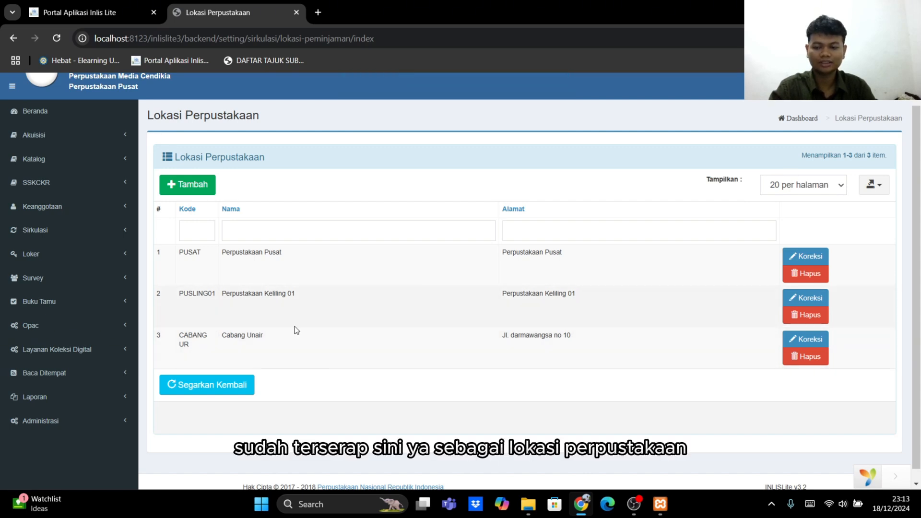
{"action": "scroll", "coordinate": [412, 331], "scroll_direction": "up", "scroll_amount": 1}
{"action": "scroll", "coordinate": [388, 364], "scroll_direction": "down", "scroll_amount": 1}
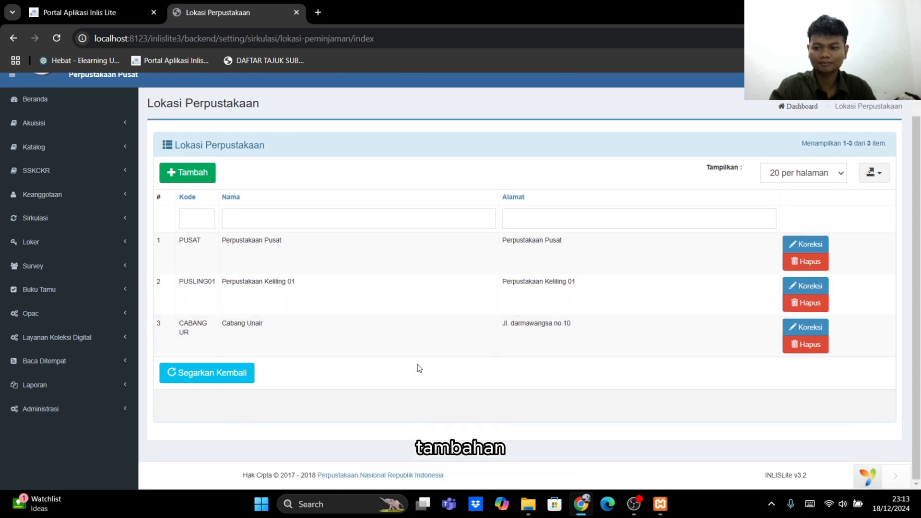
Step: Expand Administrasi > Pengaturan Umum in the sidebar to reach the room settings
{"action": "left_click", "coordinate": [88, 412]}
{"action": "scroll", "coordinate": [272, 399], "scroll_direction": "down", "scroll_amount": 1}
{"action": "scroll", "coordinate": [132, 401], "scroll_direction": "down", "scroll_amount": 2}
{"action": "left_click", "coordinate": [130, 403]}
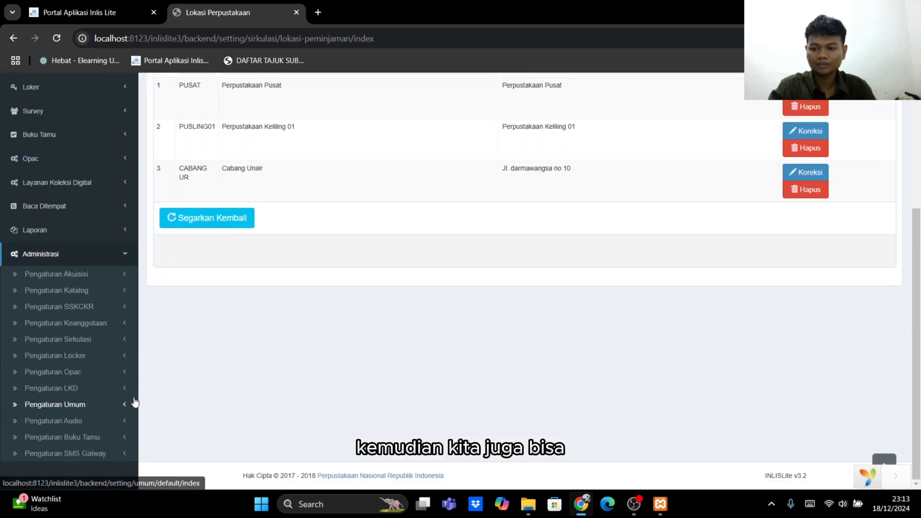
{"action": "scroll", "coordinate": [302, 388], "scroll_direction": "down", "scroll_amount": 1}
{"action": "scroll", "coordinate": [302, 388], "scroll_direction": "down", "scroll_amount": 3}
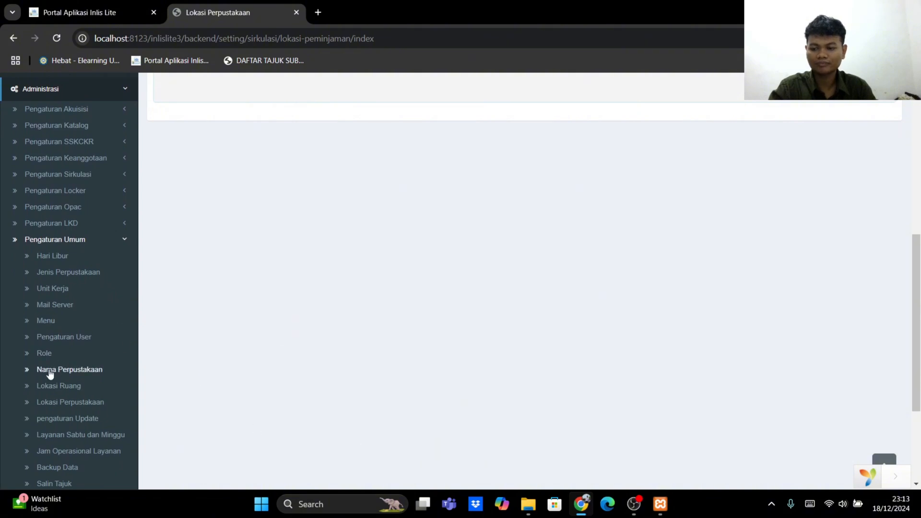
{"action": "scroll", "coordinate": [29, 401], "scroll_direction": "down", "scroll_amount": 1}
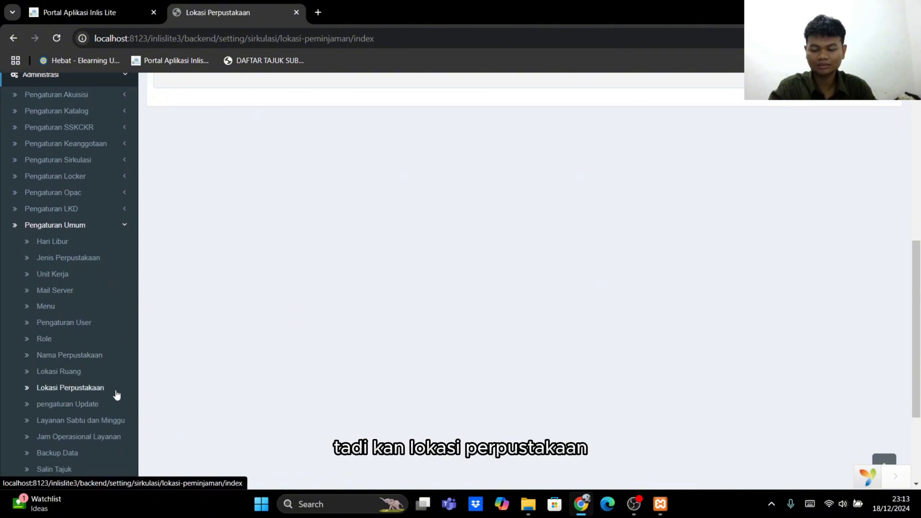
Step: Start a new room in Lokasi Ruang for Cabang Unair with code RF UNair and name ruang referensi
{"action": "left_click", "coordinate": [59, 374]}
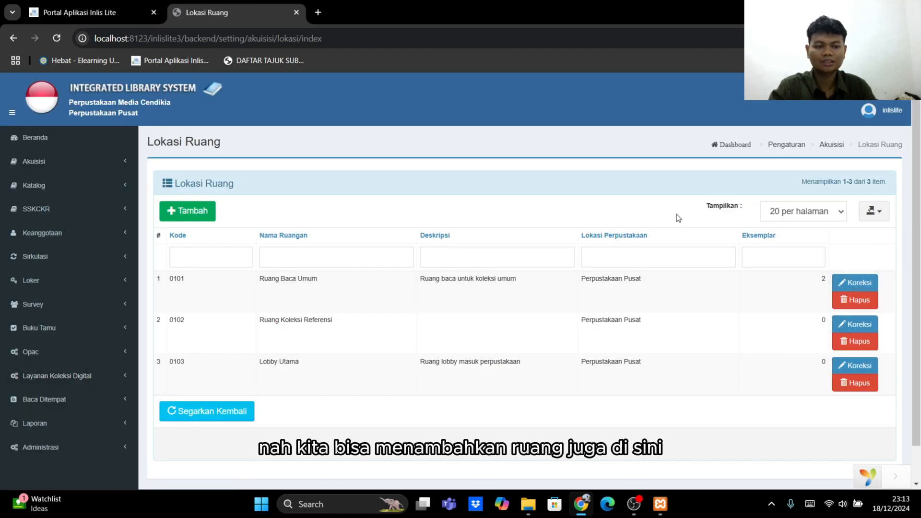
{"action": "left_click", "coordinate": [194, 217]}
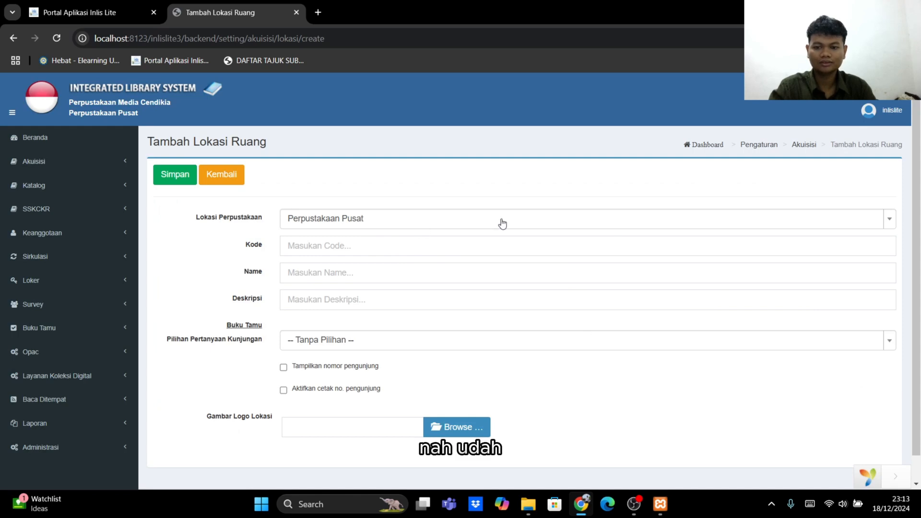
{"action": "left_click", "coordinate": [889, 221]}
{"action": "left_click", "coordinate": [331, 286]}
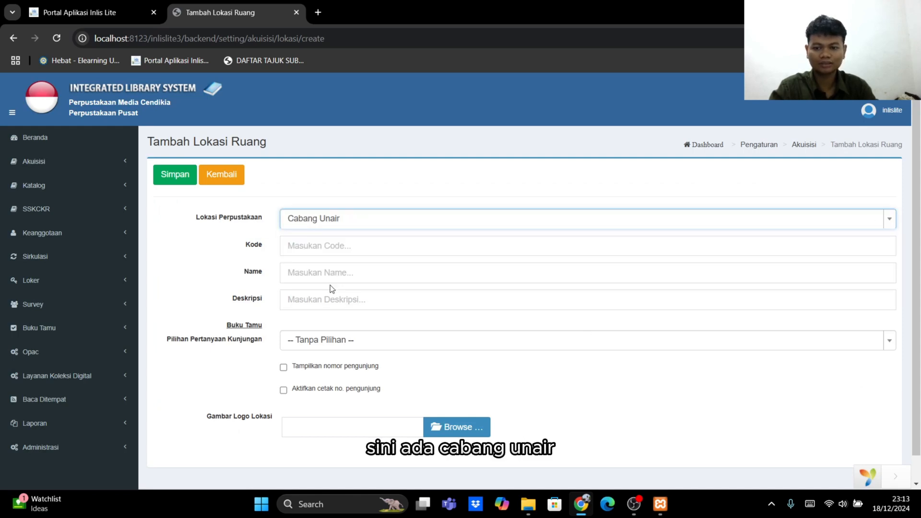
{"action": "left_click", "coordinate": [386, 247]}
{"action": "type", "text": "R"}
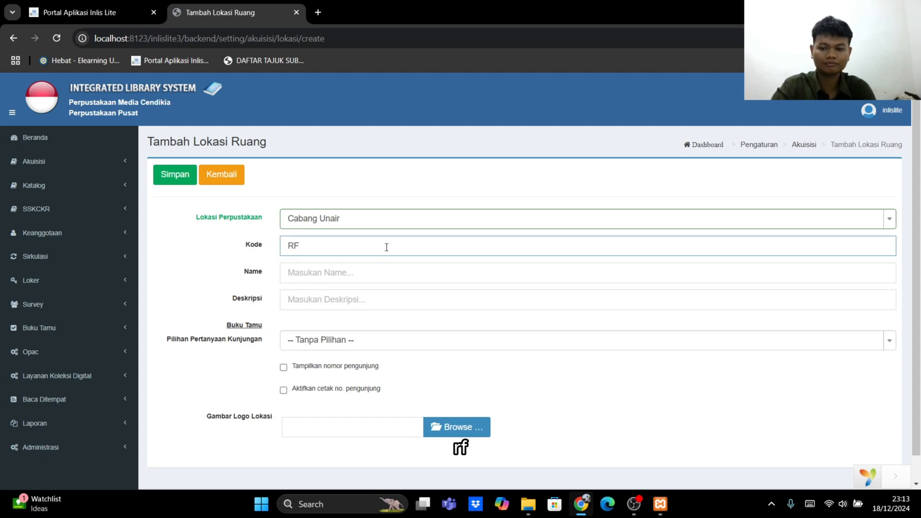
{"action": "type", "text": "F UNair"}
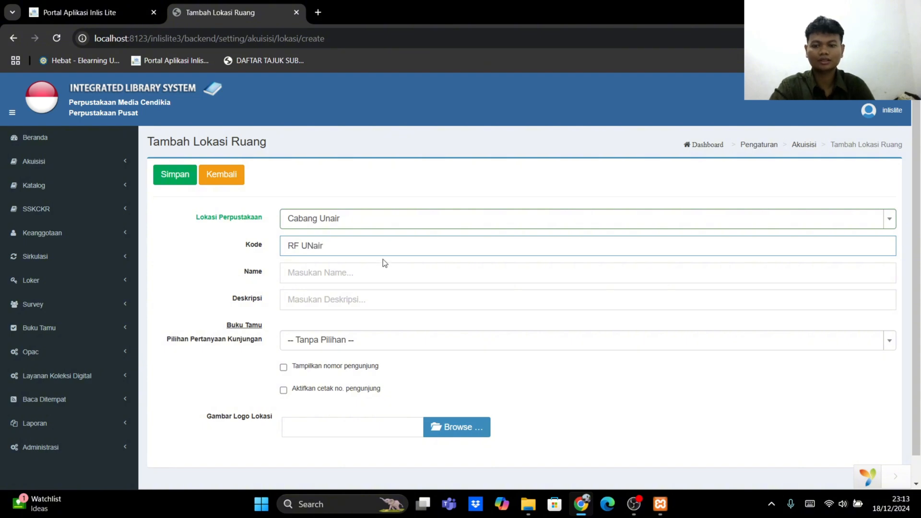
{"action": "left_click", "coordinate": [381, 269]}
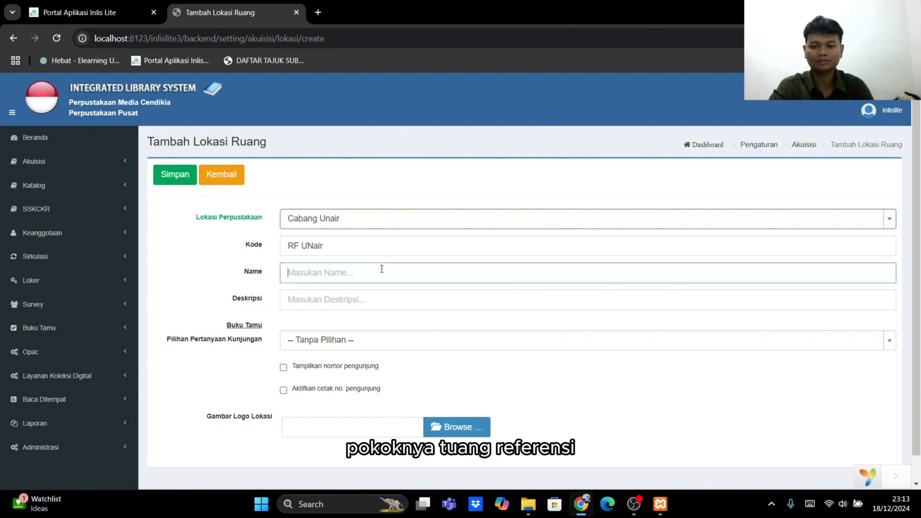
{"action": "type", "text": "ruang referensi"}
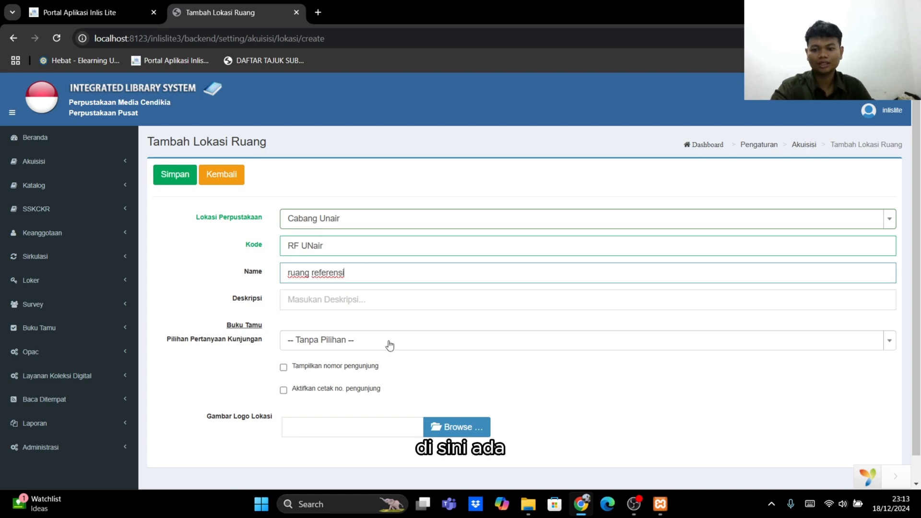
Step: Leave no visitor question and enable both showing and printing the visitor number
{"action": "left_click", "coordinate": [432, 342]}
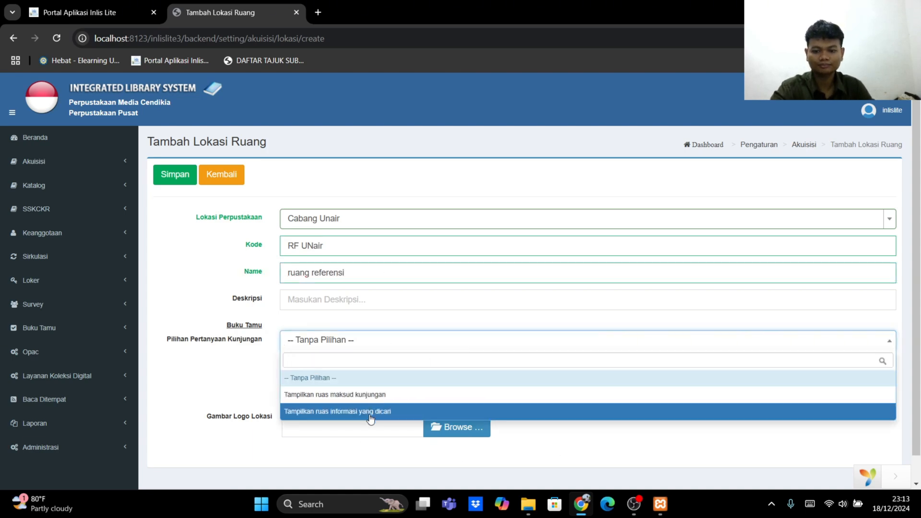
{"action": "left_click", "coordinate": [376, 379]}
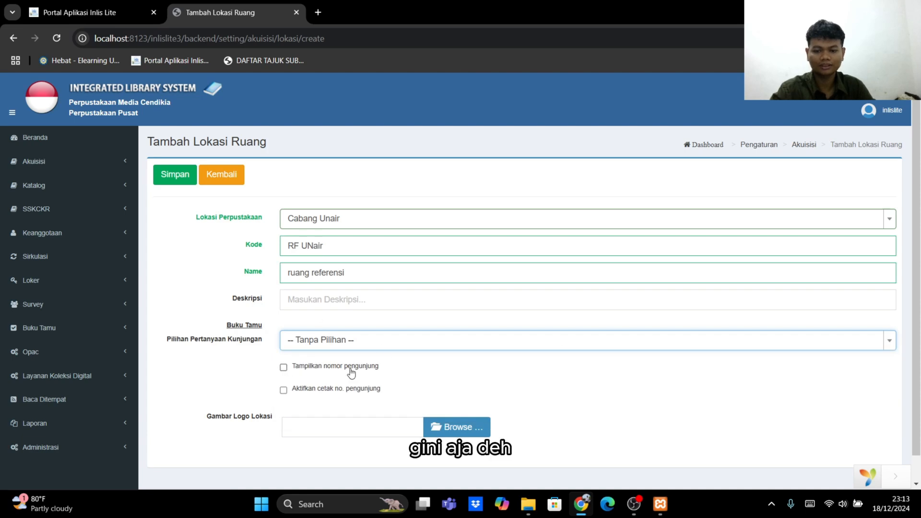
{"action": "scroll", "coordinate": [339, 368], "scroll_direction": "down", "scroll_amount": 1}
{"action": "left_click", "coordinate": [284, 346]}
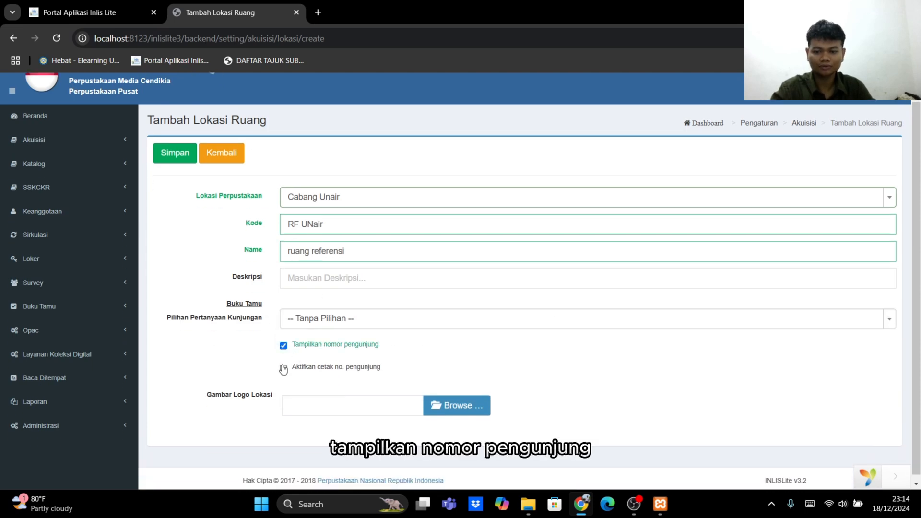
{"action": "left_click", "coordinate": [283, 369]}
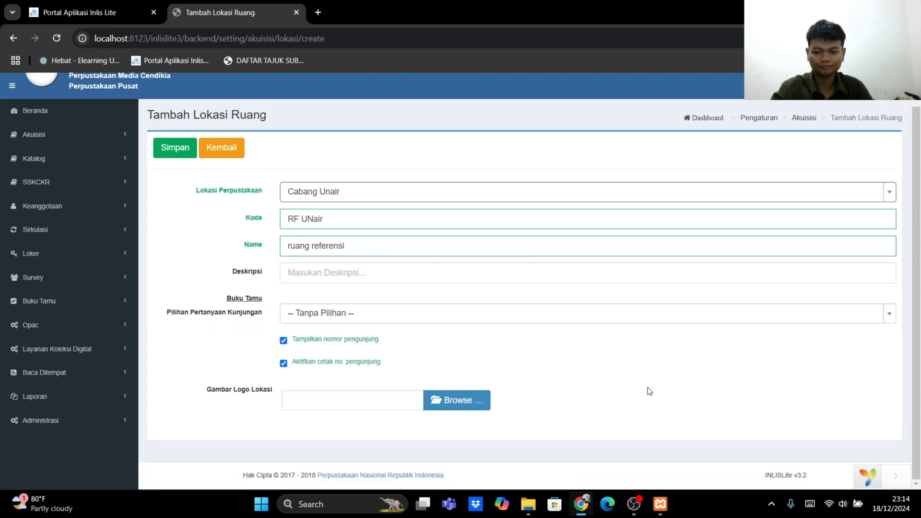
{"action": "scroll", "coordinate": [648, 388], "scroll_direction": "up", "scroll_amount": 1}
Step: Enter the description 'unair kampus B' and save the room
{"action": "left_click", "coordinate": [492, 302]}
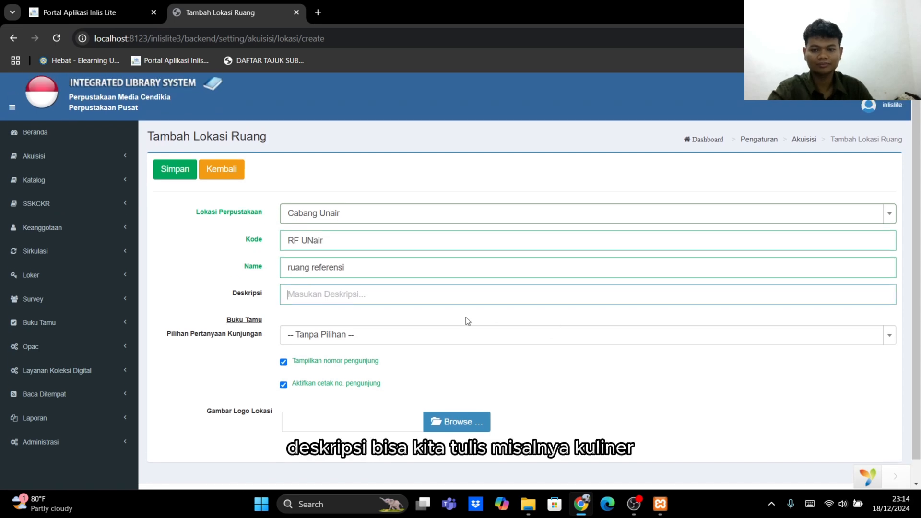
{"action": "type", "text": "unia"}
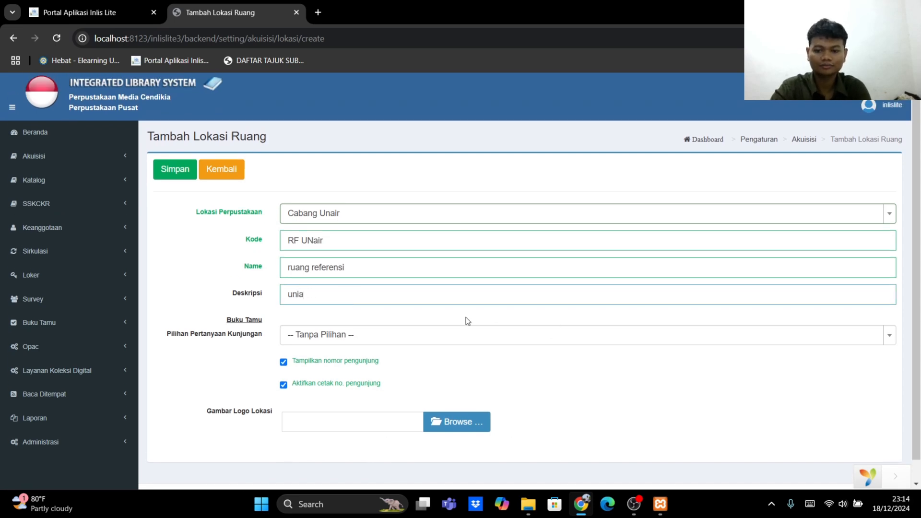
{"action": "type", "text": " kam"}
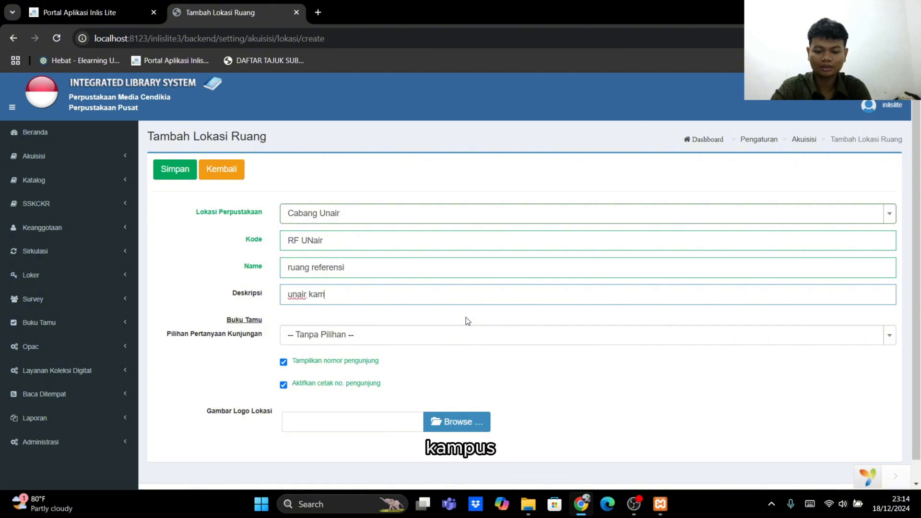
{"action": "type", "text": "pus B"}
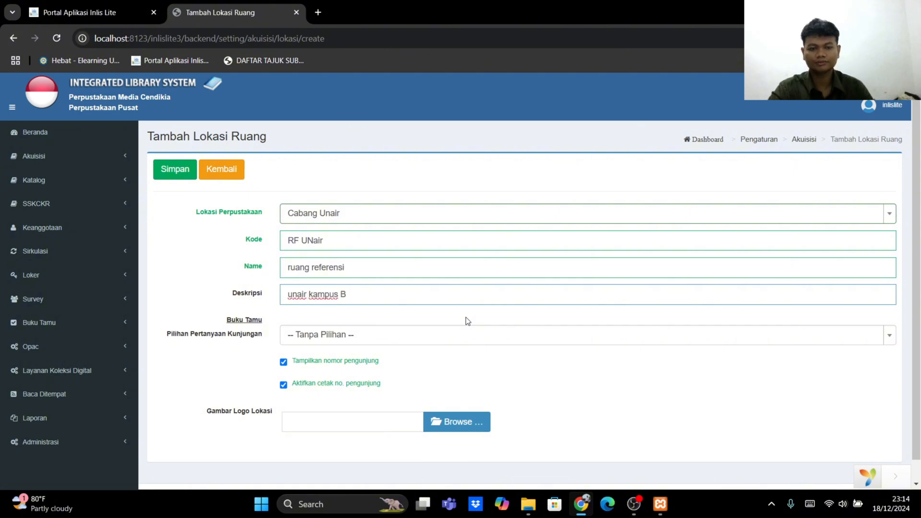
{"action": "scroll", "coordinate": [452, 424], "scroll_direction": "down", "scroll_amount": 1}
{"action": "scroll", "coordinate": [384, 331], "scroll_direction": "up", "scroll_amount": 1}
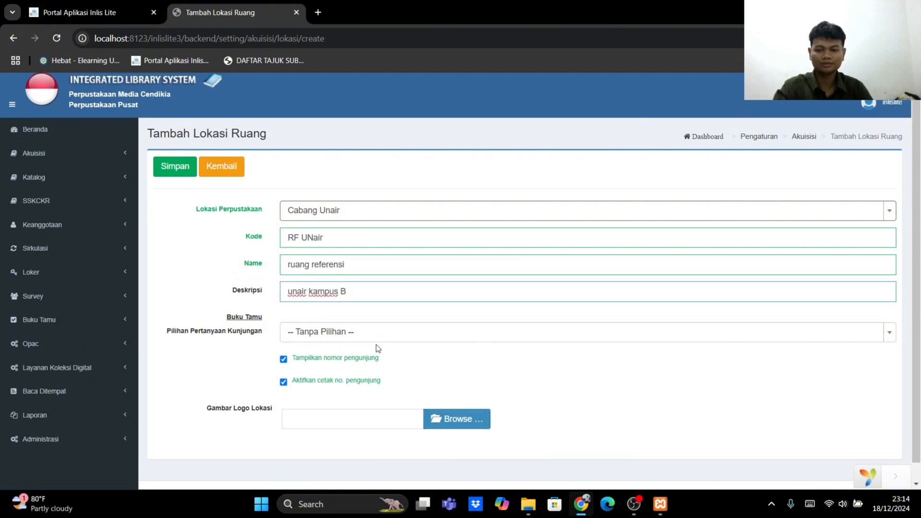
{"action": "left_click", "coordinate": [181, 174]}
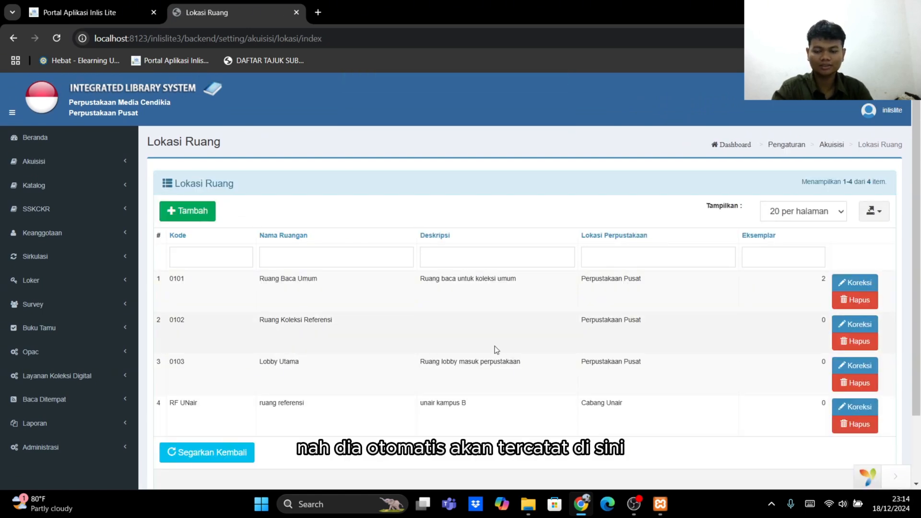
Step: Below the four-room list, expand Administrasi and then Pengaturan Umum in the sidebar
{"action": "scroll", "coordinate": [616, 301], "scroll_direction": "down", "scroll_amount": 1}
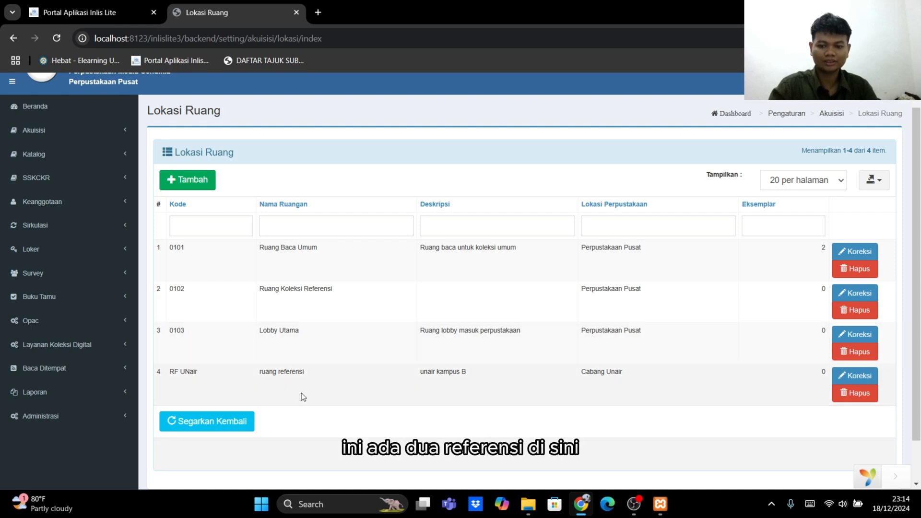
{"action": "scroll", "coordinate": [685, 350], "scroll_direction": "down", "scroll_amount": 1}
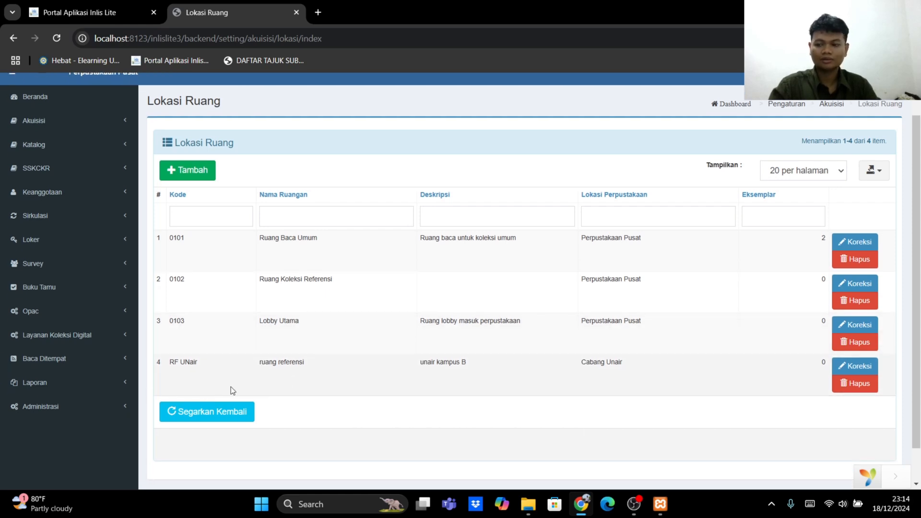
{"action": "left_click", "coordinate": [67, 406]}
{"action": "scroll", "coordinate": [65, 404], "scroll_direction": "down", "scroll_amount": 2}
{"action": "scroll", "coordinate": [66, 405], "scroll_direction": "down", "scroll_amount": 2}
{"action": "left_click", "coordinate": [72, 408]}
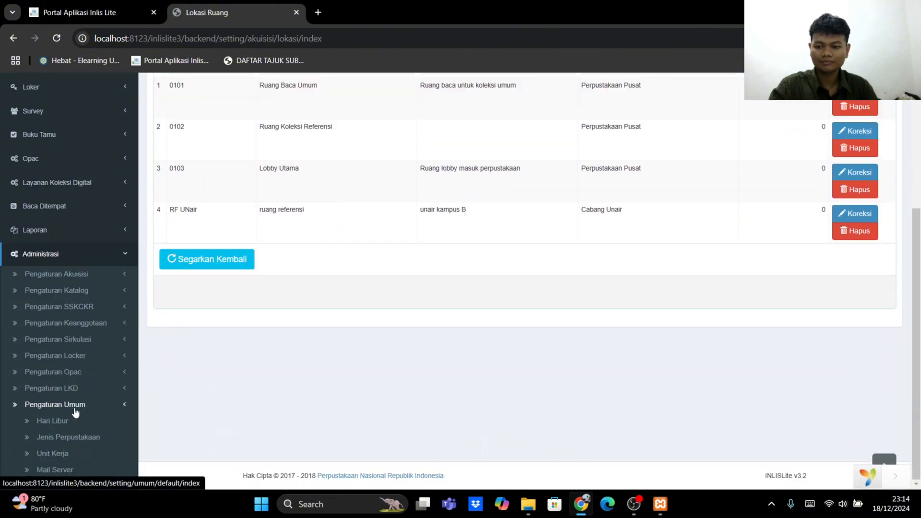
{"action": "scroll", "coordinate": [194, 391], "scroll_direction": "down", "scroll_amount": 3}
{"action": "scroll", "coordinate": [163, 336], "scroll_direction": "down", "scroll_amount": 3}
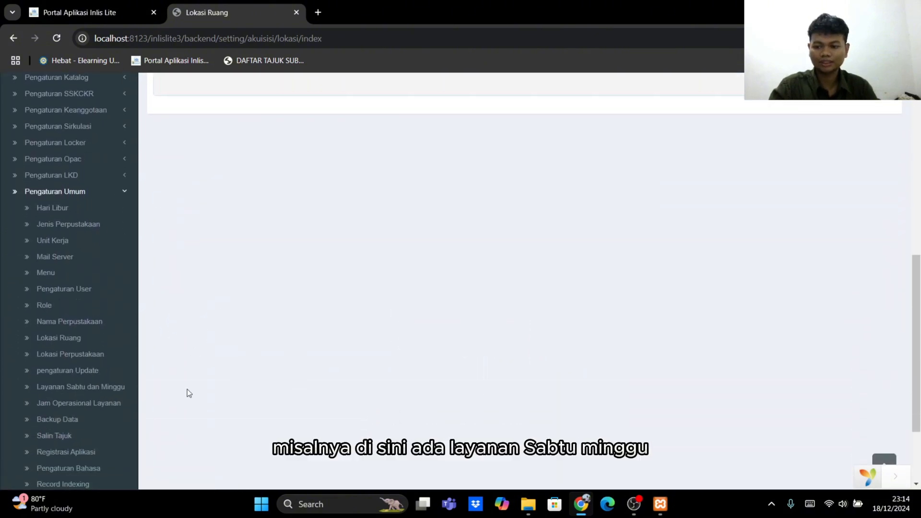
Step: Open the Layanan Sabtu dan Minggu settings, where Sunday is marked as a holiday
{"action": "left_click", "coordinate": [50, 392]}
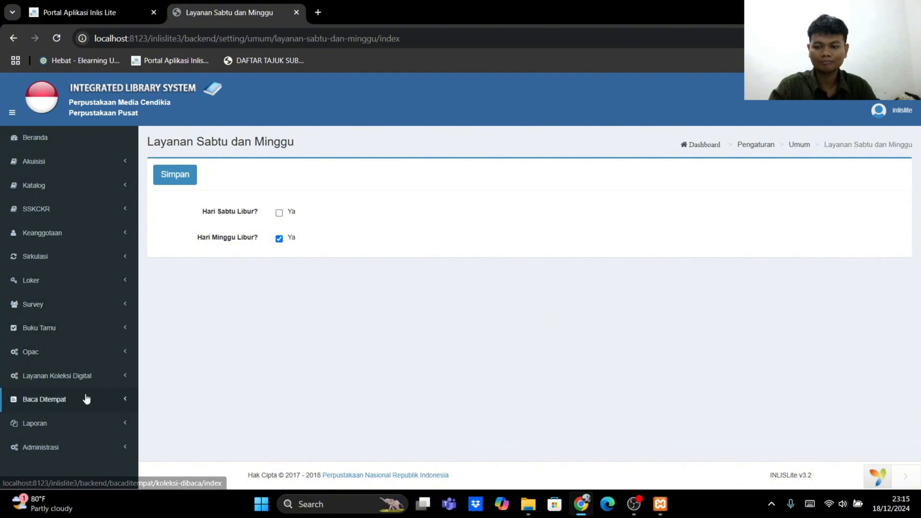
{"action": "left_click", "coordinate": [86, 377]}
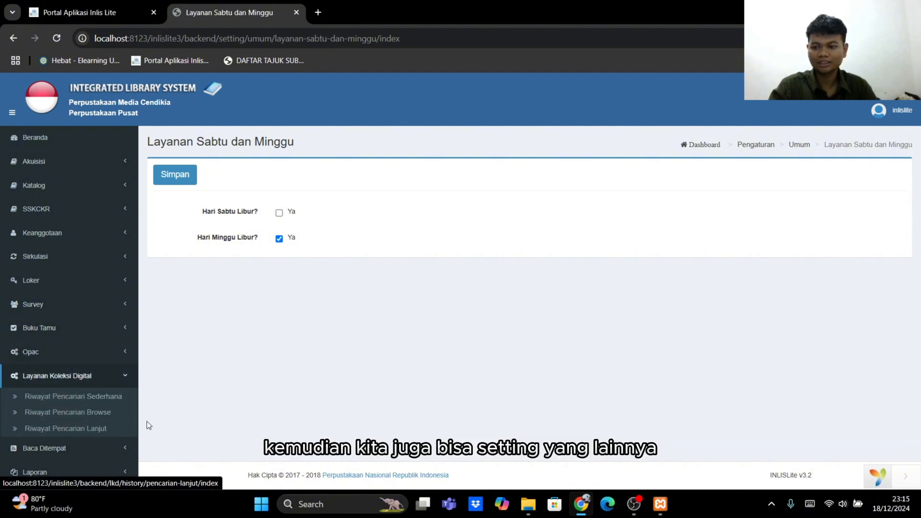
{"action": "left_click", "coordinate": [97, 378]}
Step: Re-expand Administrasi and bring the Pengaturan Umum pages back into view
{"action": "left_click", "coordinate": [110, 447]}
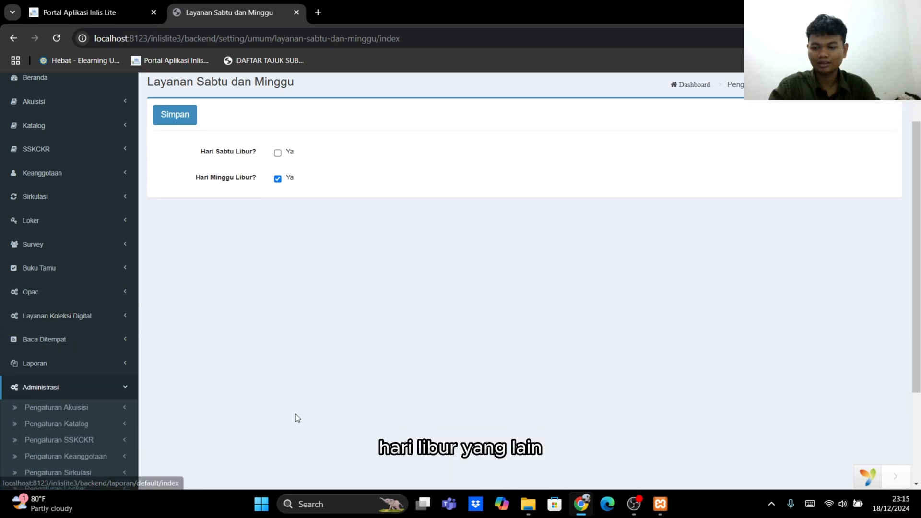
{"action": "scroll", "coordinate": [167, 286], "scroll_direction": "down", "scroll_amount": 4}
{"action": "scroll", "coordinate": [282, 364], "scroll_direction": "down", "scroll_amount": 2}
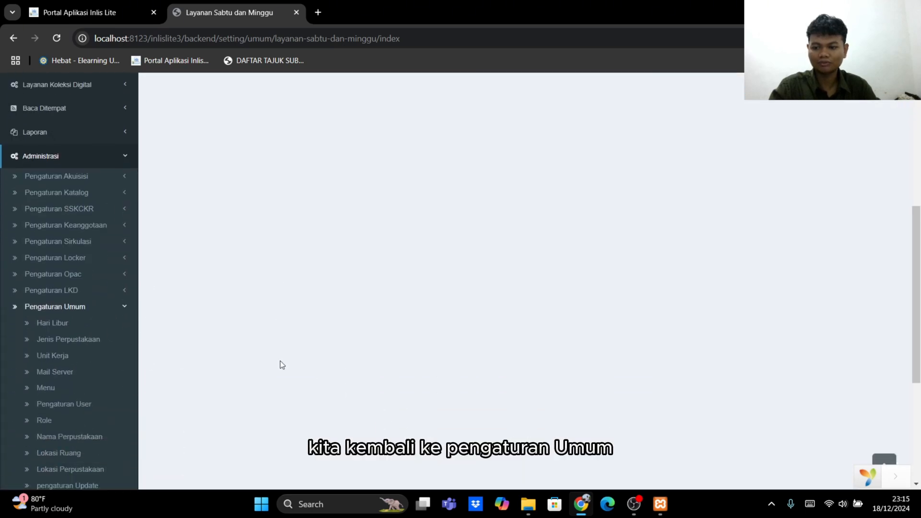
{"action": "scroll", "coordinate": [119, 273], "scroll_direction": "down", "scroll_amount": 1}
Step: Add and save a Hari Libur entry for 25-12-2024 described as 'Libur Natal'
{"action": "left_click", "coordinate": [48, 283]}
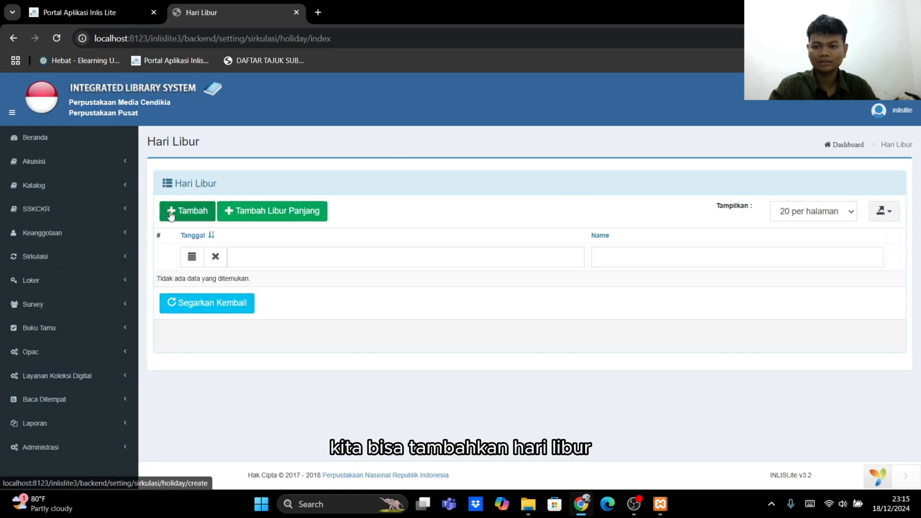
{"action": "left_click", "coordinate": [201, 215]}
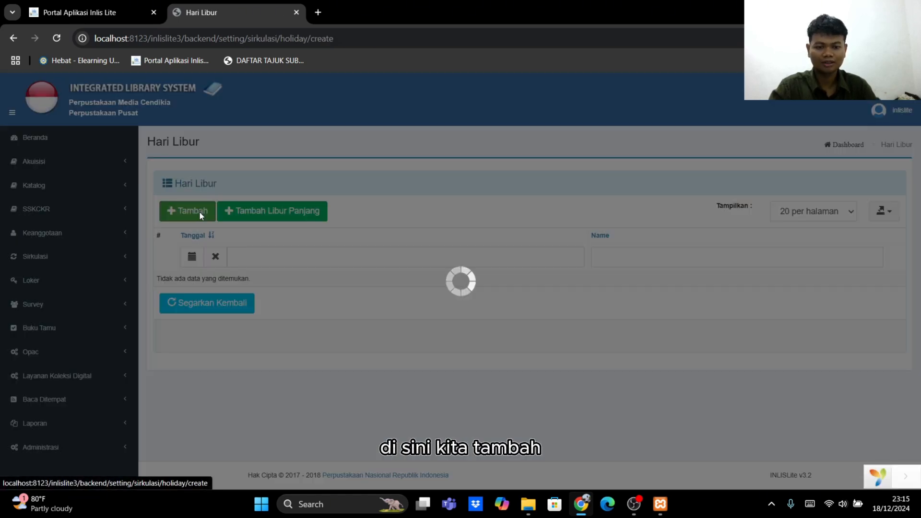
{"action": "left_click", "coordinate": [293, 221]}
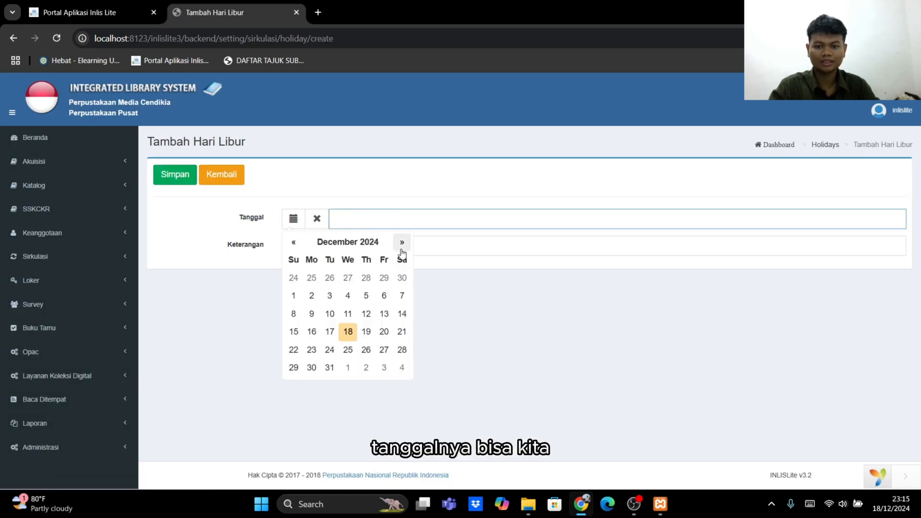
{"action": "left_click", "coordinate": [348, 350]}
{"action": "left_click", "coordinate": [394, 250]}
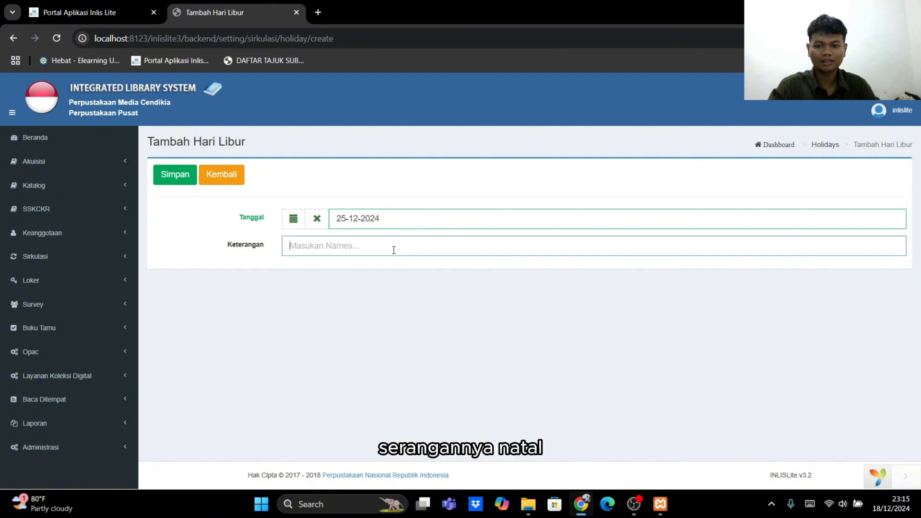
{"action": "type", "text": "Natao"}
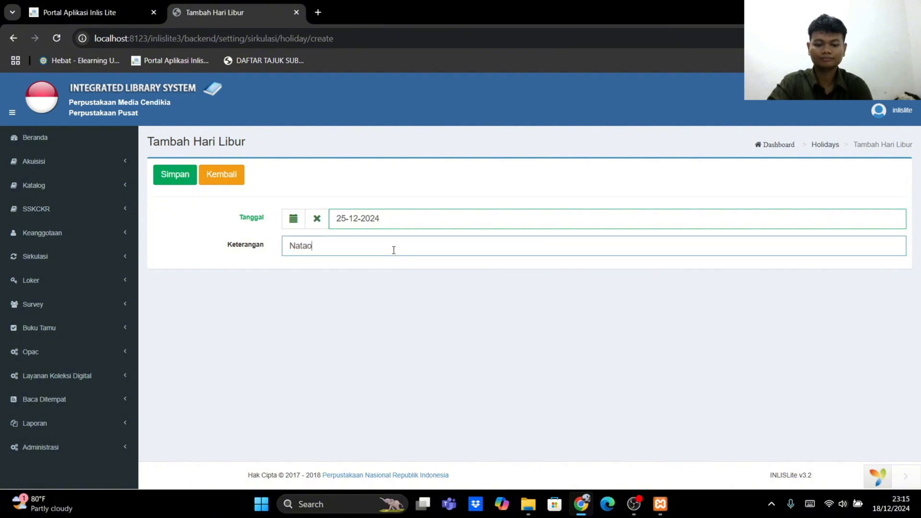
{"action": "type", "text": "I"}
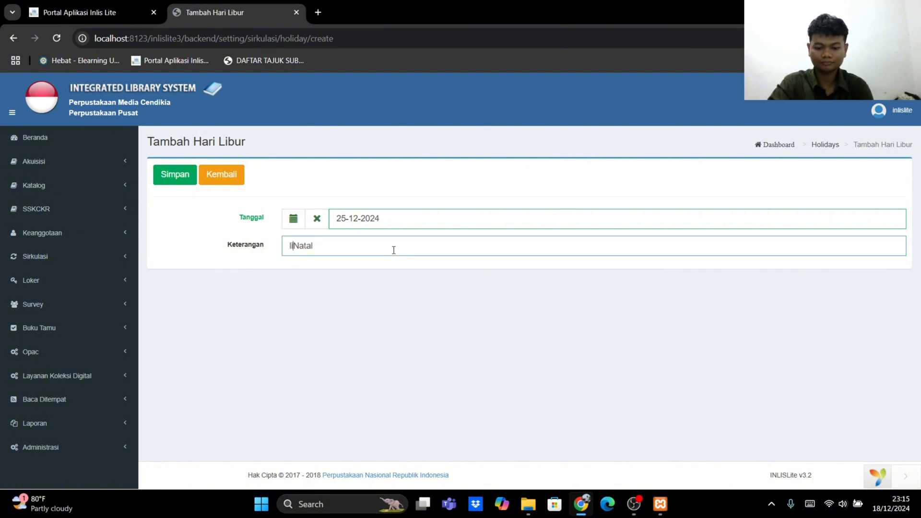
{"action": "type", "text": "in"}
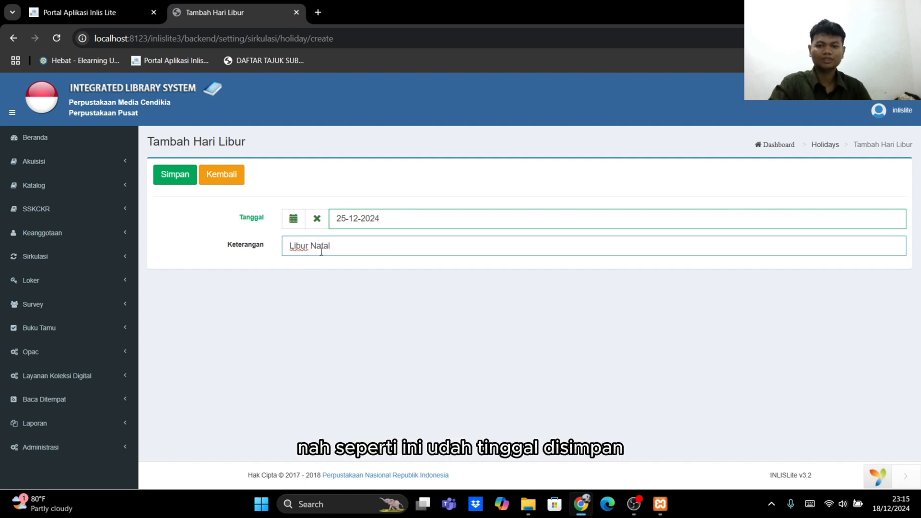
{"action": "left_click", "coordinate": [175, 176]}
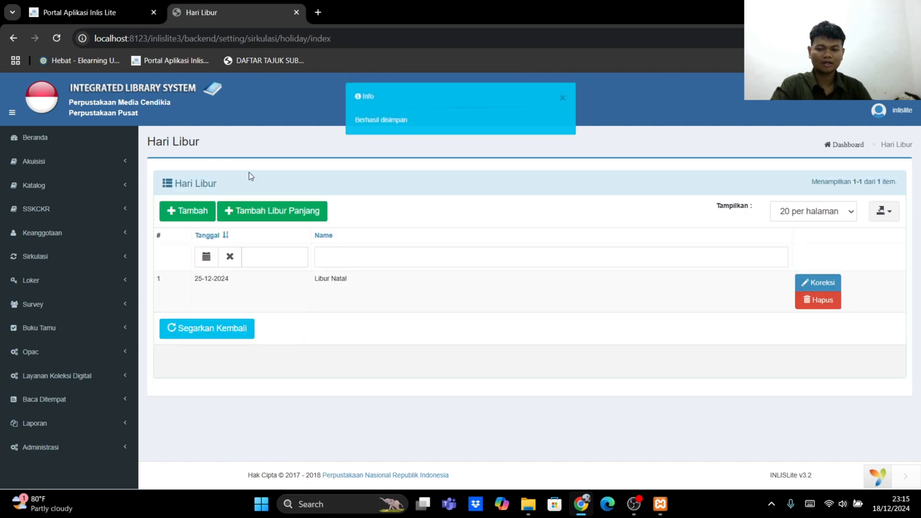